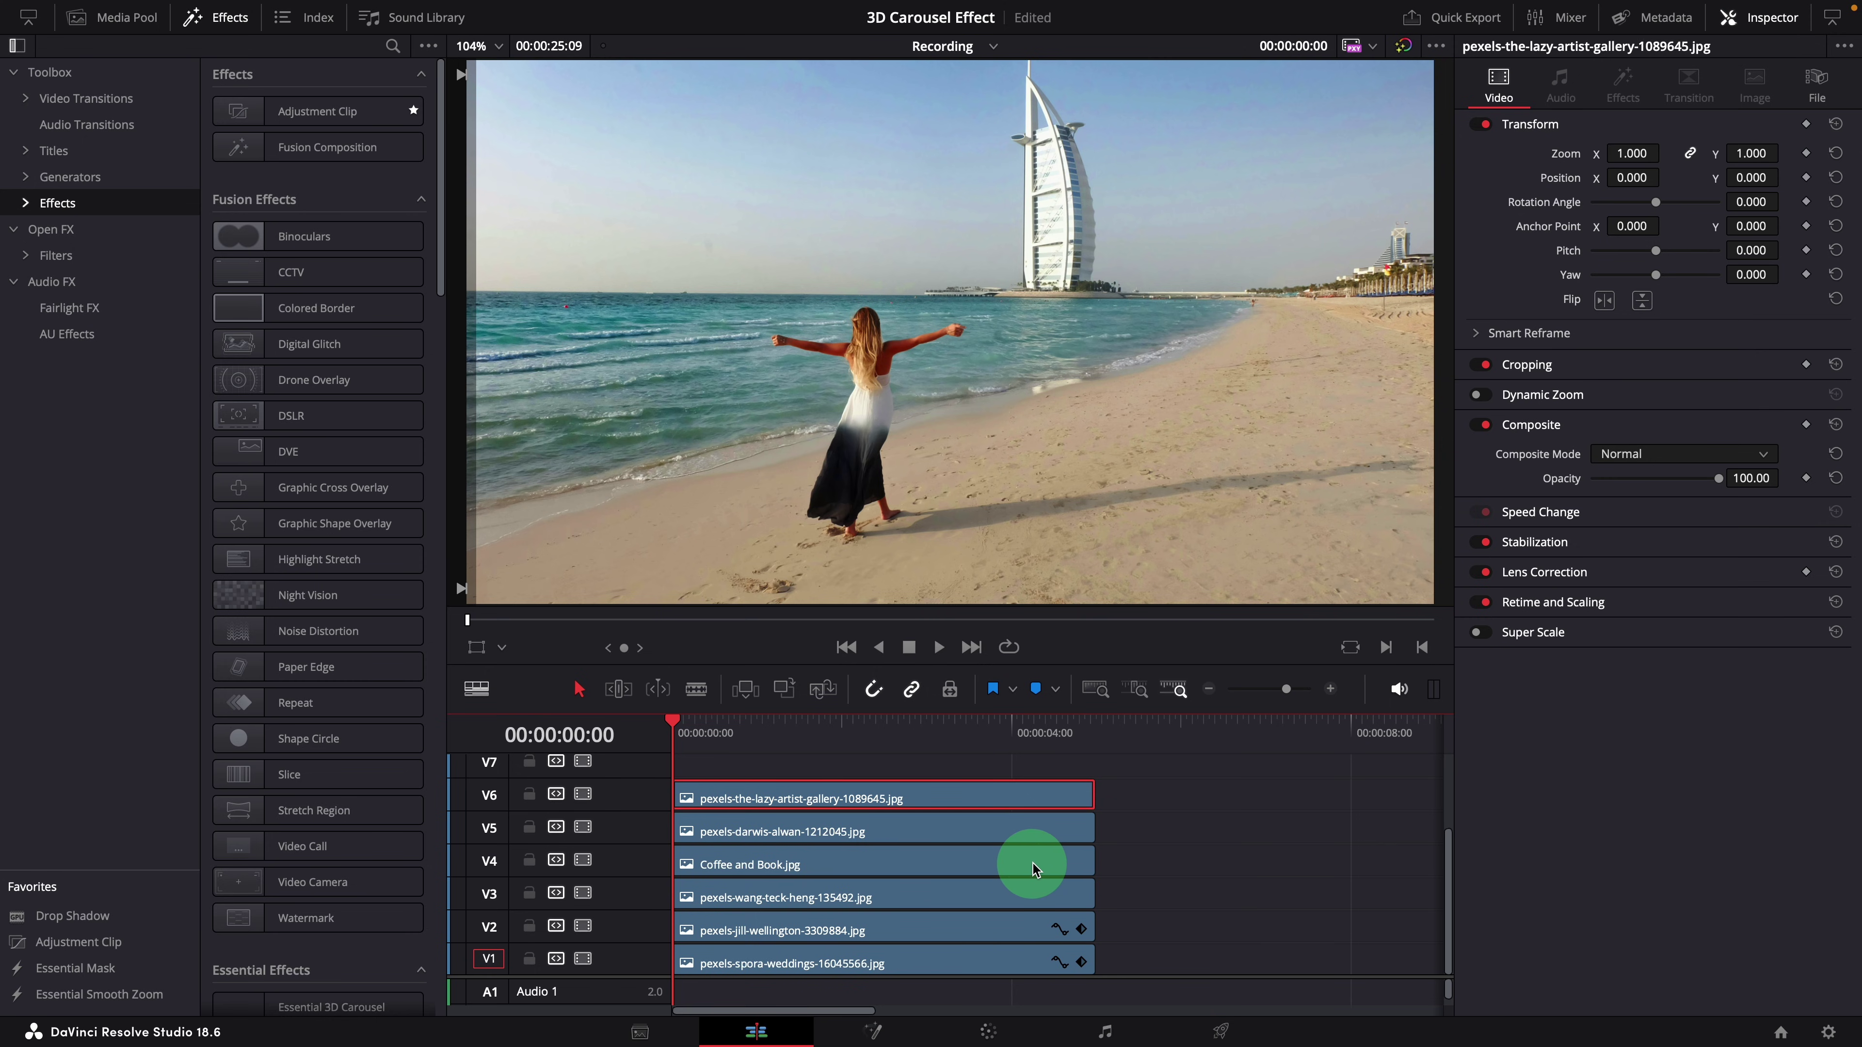
# Scrub the stacked clips around 00:00:05:00 to preview each underlying photo.
pyautogui.moveTo(769, 797)
pyautogui.mouseDown()
pyautogui.moveTo(852, 797)
pyautogui.moveTo(789, 807)
pyautogui.mouseUp()
pyautogui.click(1094, 719)
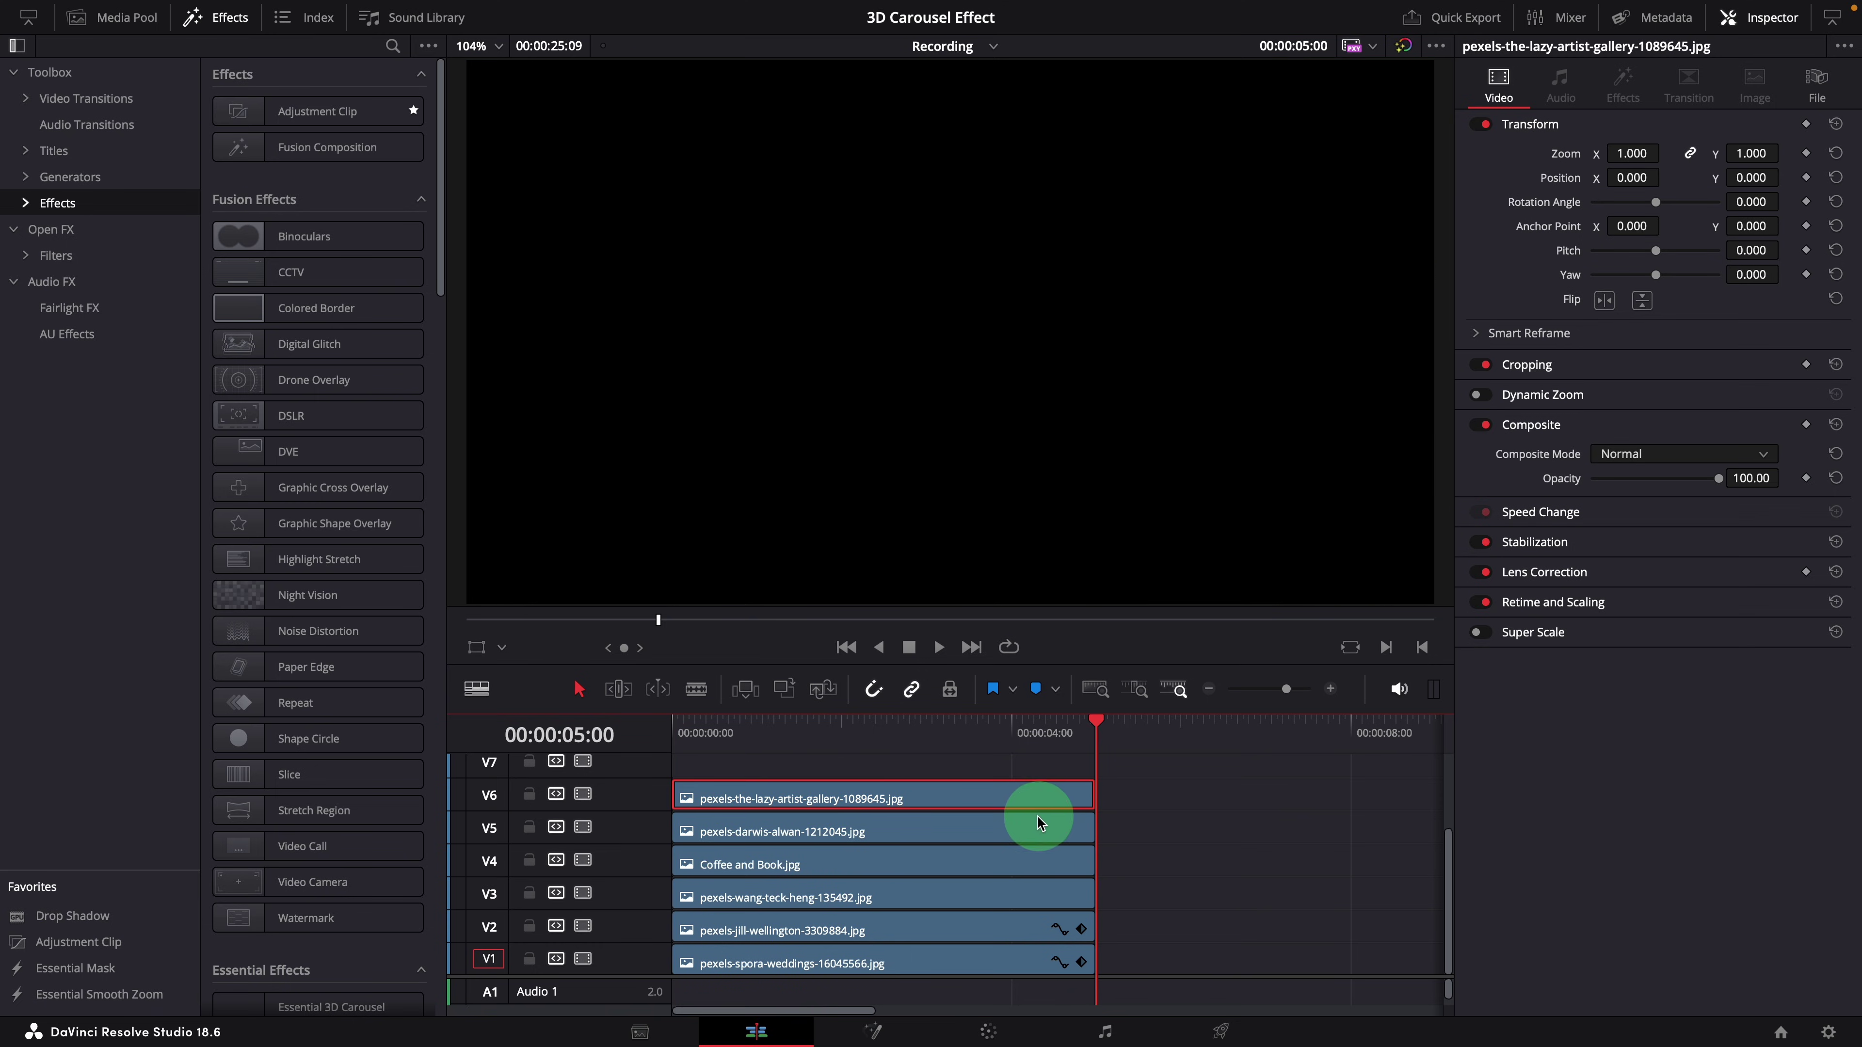
pyautogui.moveTo(1039, 820); pyautogui.dragTo(1013, 909)
pyautogui.moveTo(1015, 929); pyautogui.dragTo(1026, 946)
pyautogui.moveTo(1027, 959); pyautogui.dragTo(999, 963)
pyautogui.moveTo(998, 726); pyautogui.dragTo(866, 748)
# Combine the six photo clips into Fusion Clip 9 and open it in the Fusion page.
pyautogui.moveTo(998, 766); pyautogui.dragTo(1115, 982)
pyautogui.rightClick(974, 807)
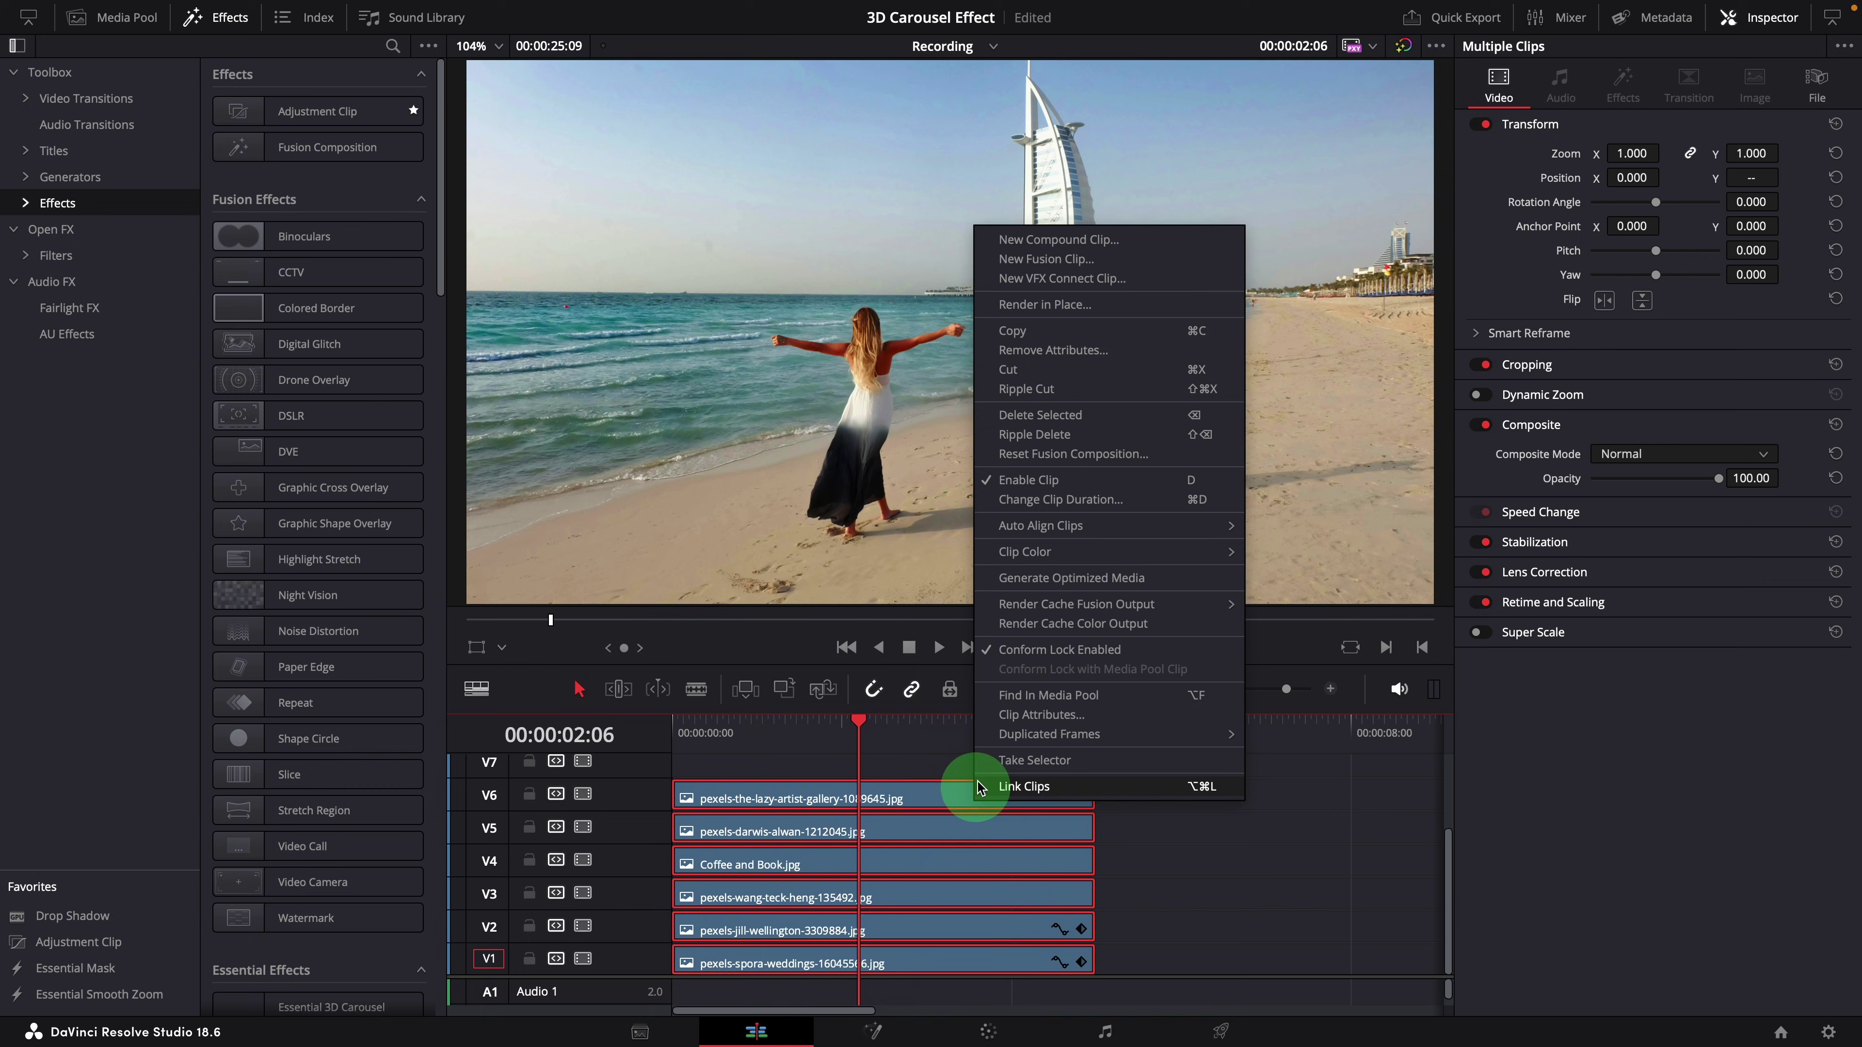
pyautogui.click(1095, 259)
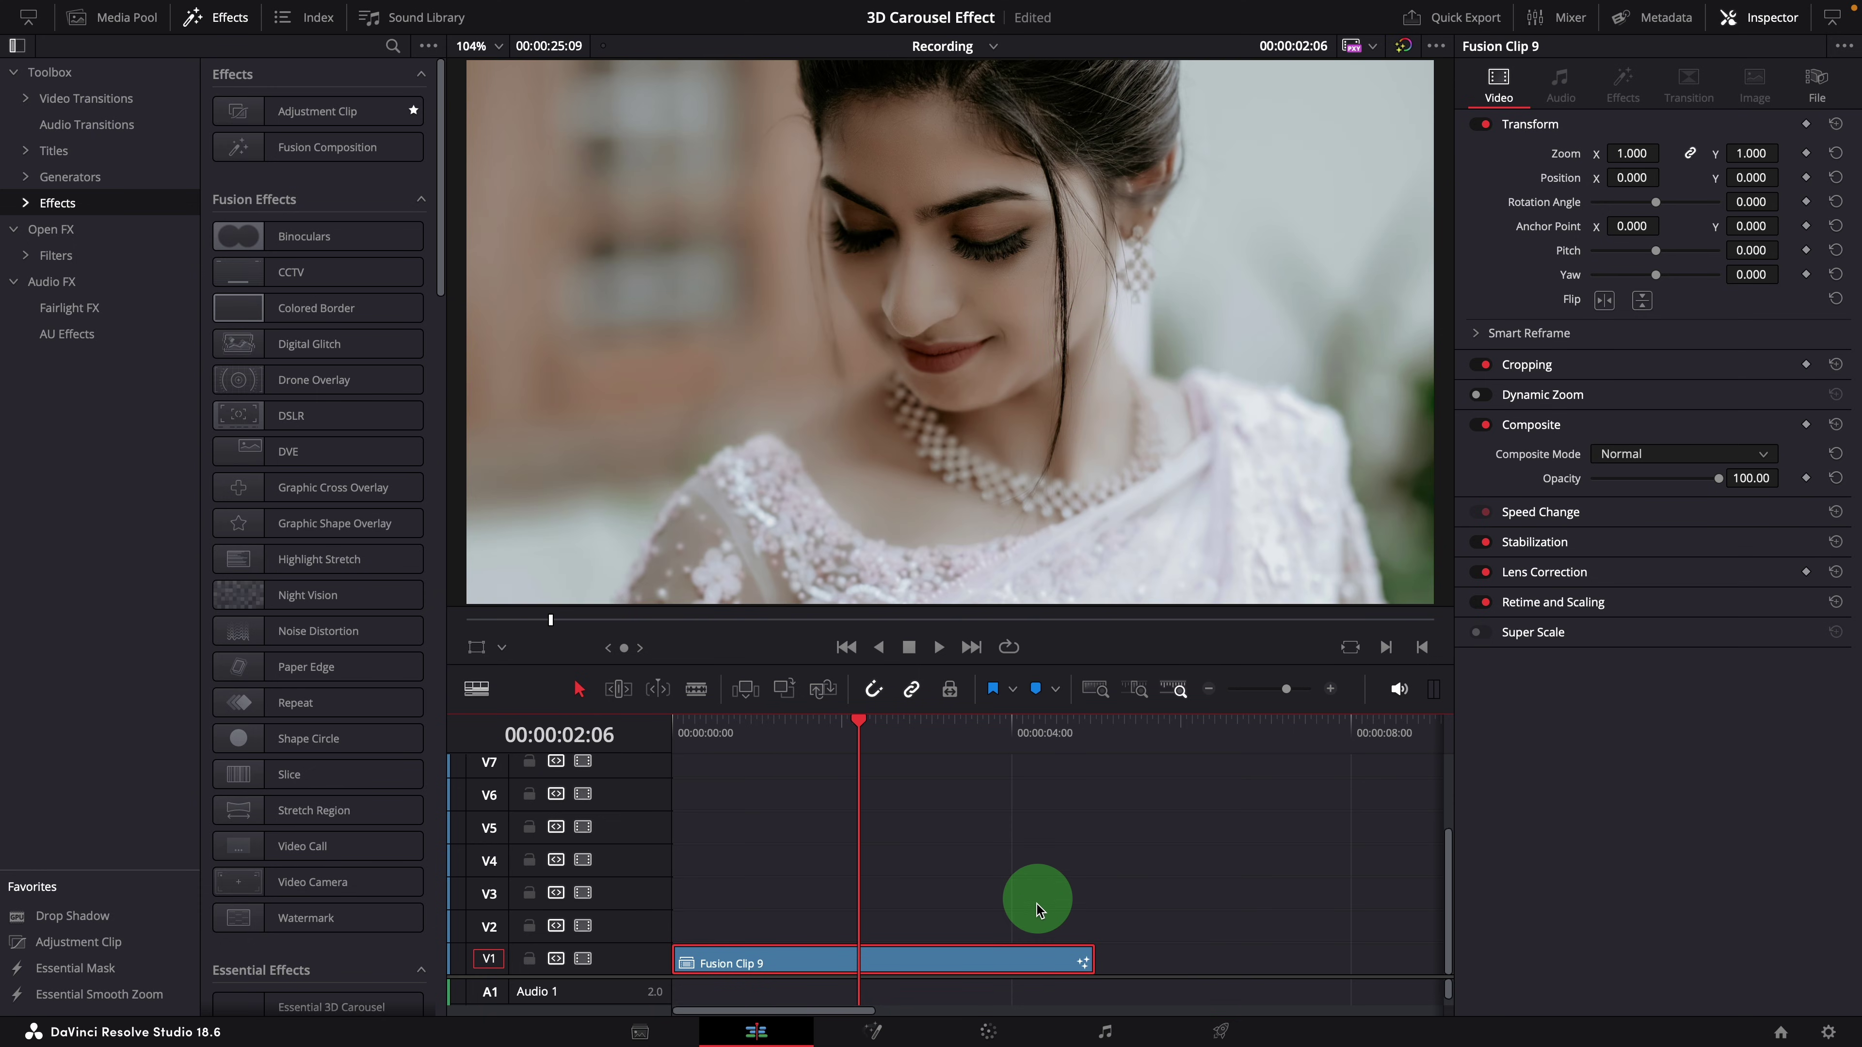
pyautogui.rightClick(938, 967)
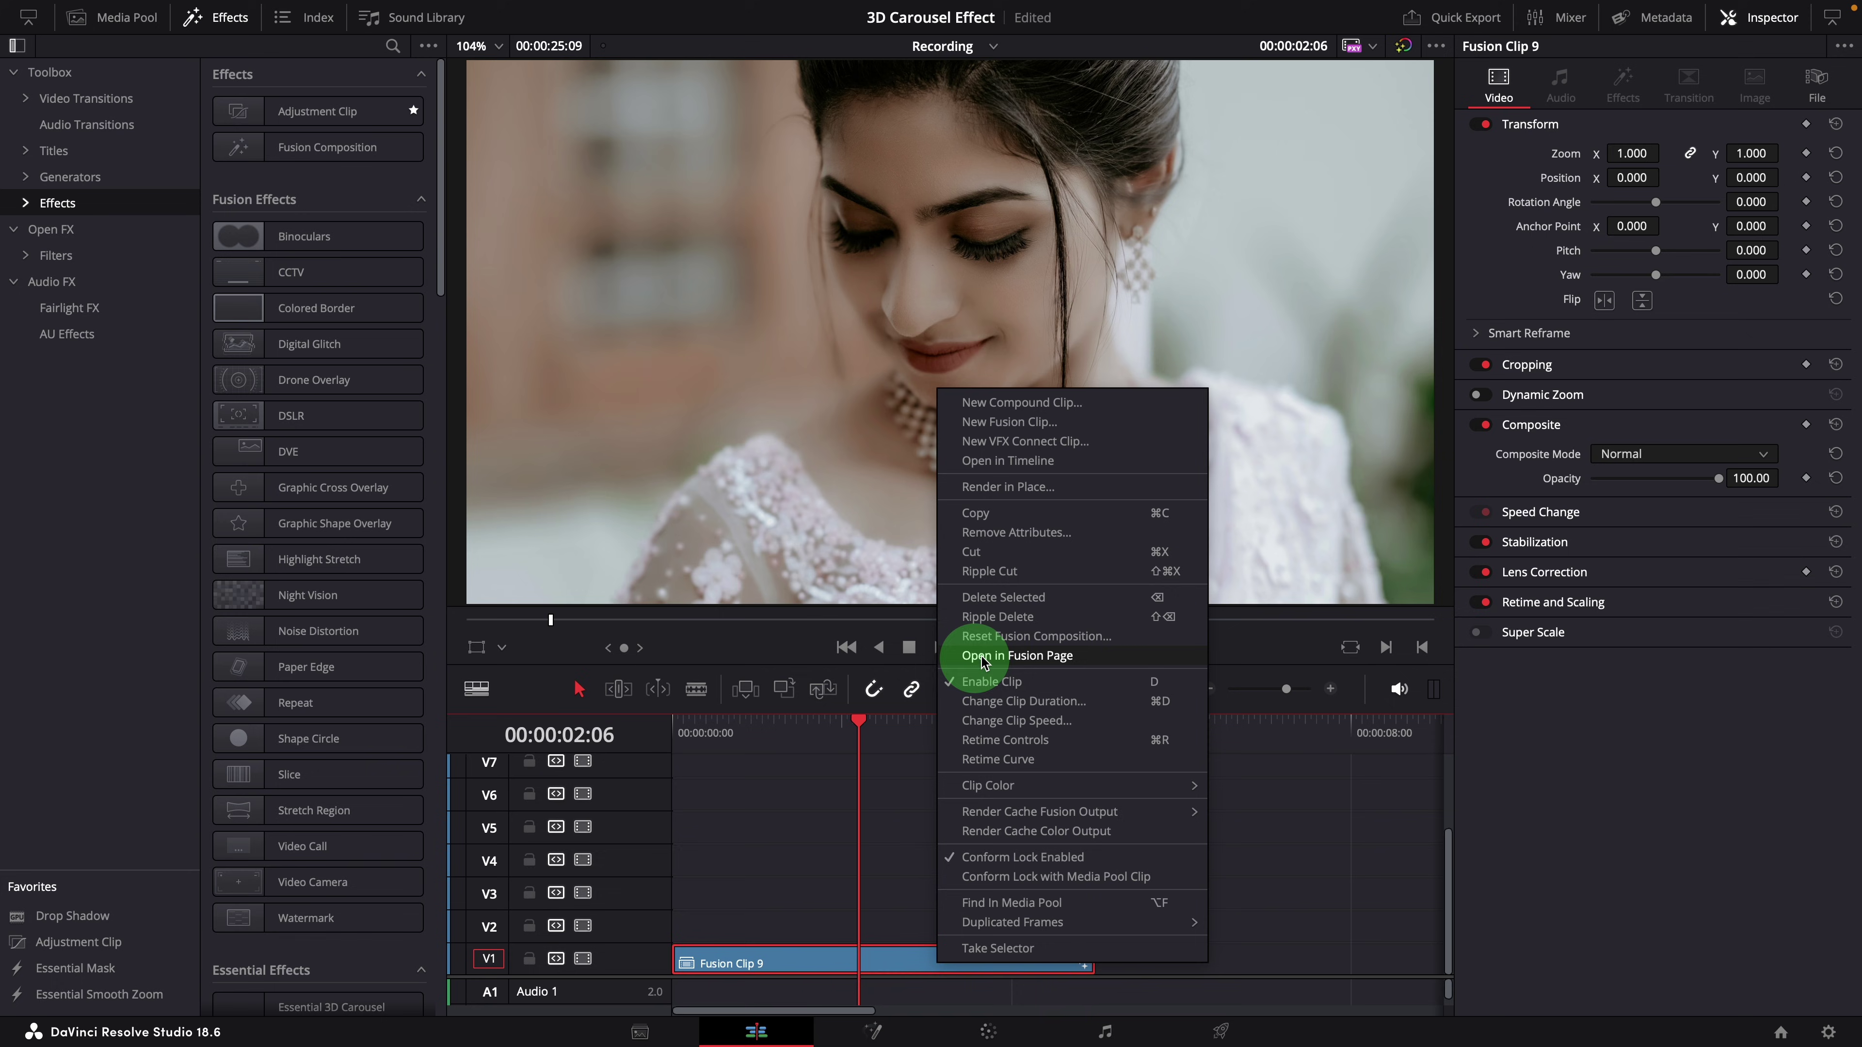
pyautogui.click(1063, 656)
pyautogui.moveTo(723, 845); pyautogui.dragTo(939, 866)
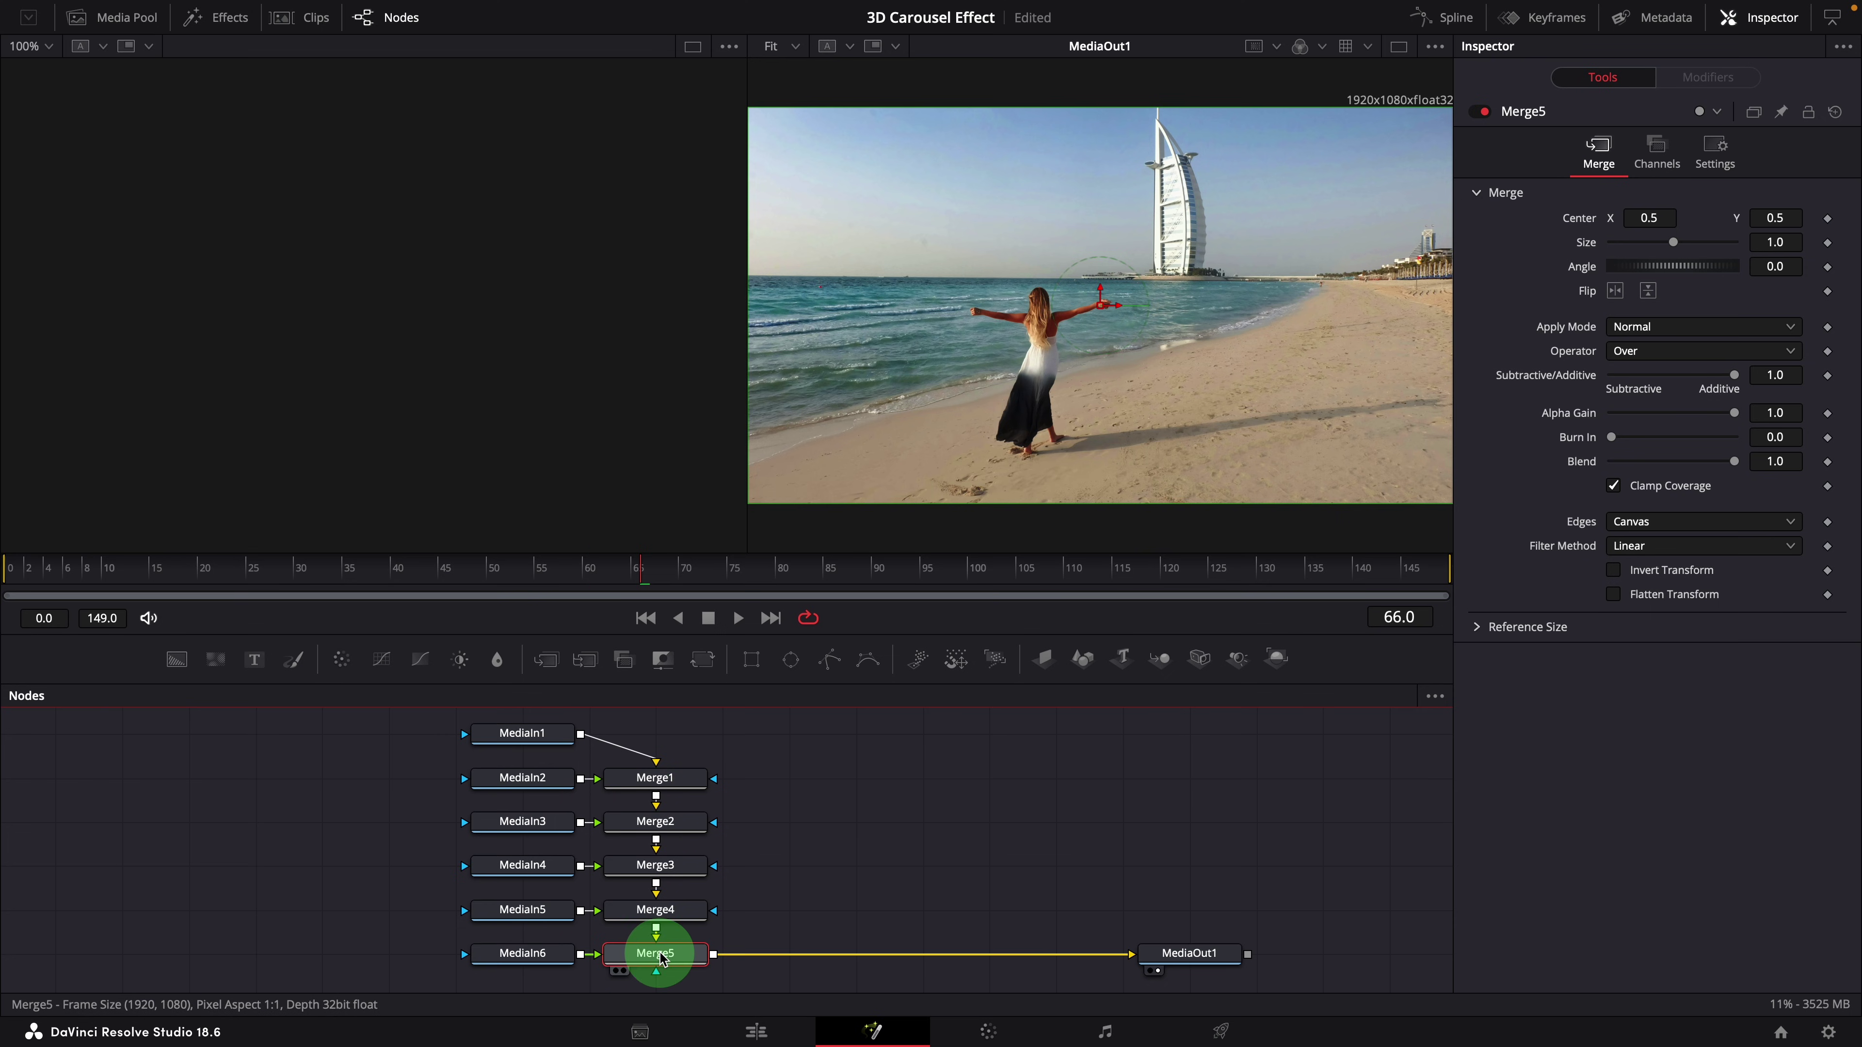
pyautogui.click(521, 739)
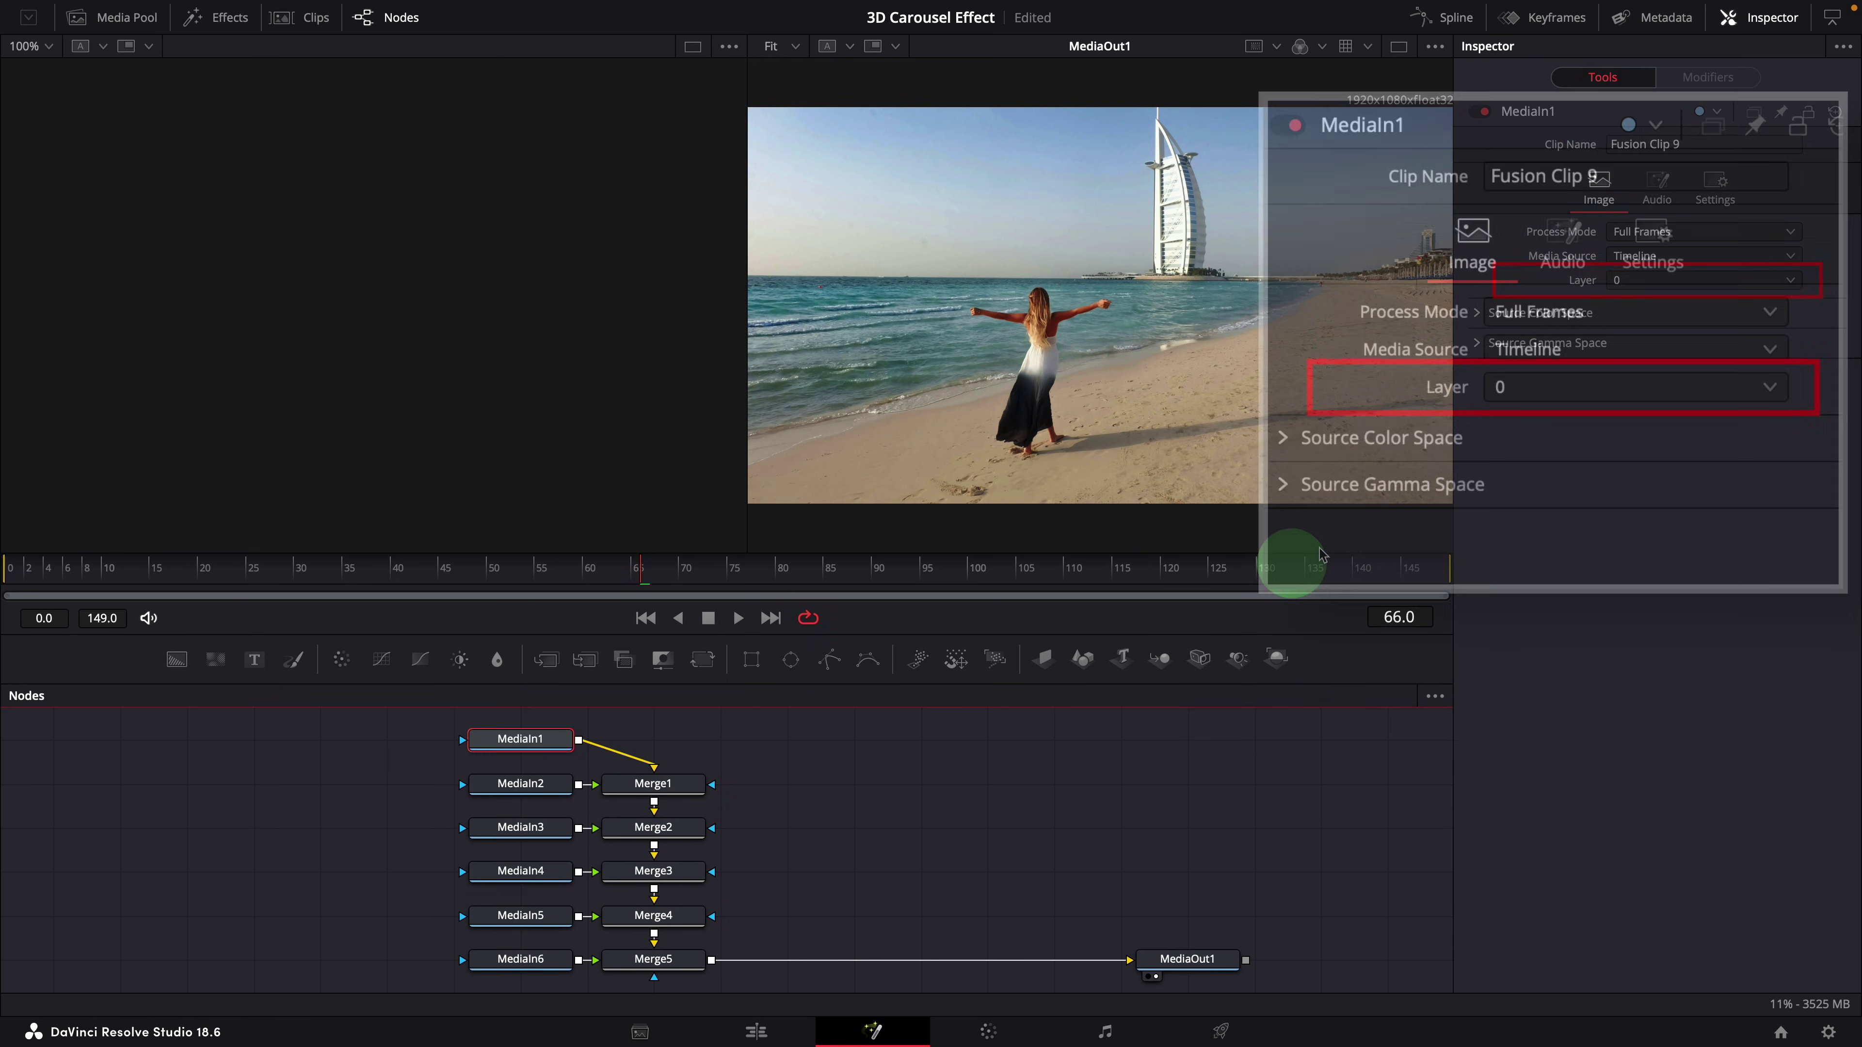
pyautogui.click(535, 794)
pyautogui.click(525, 834)
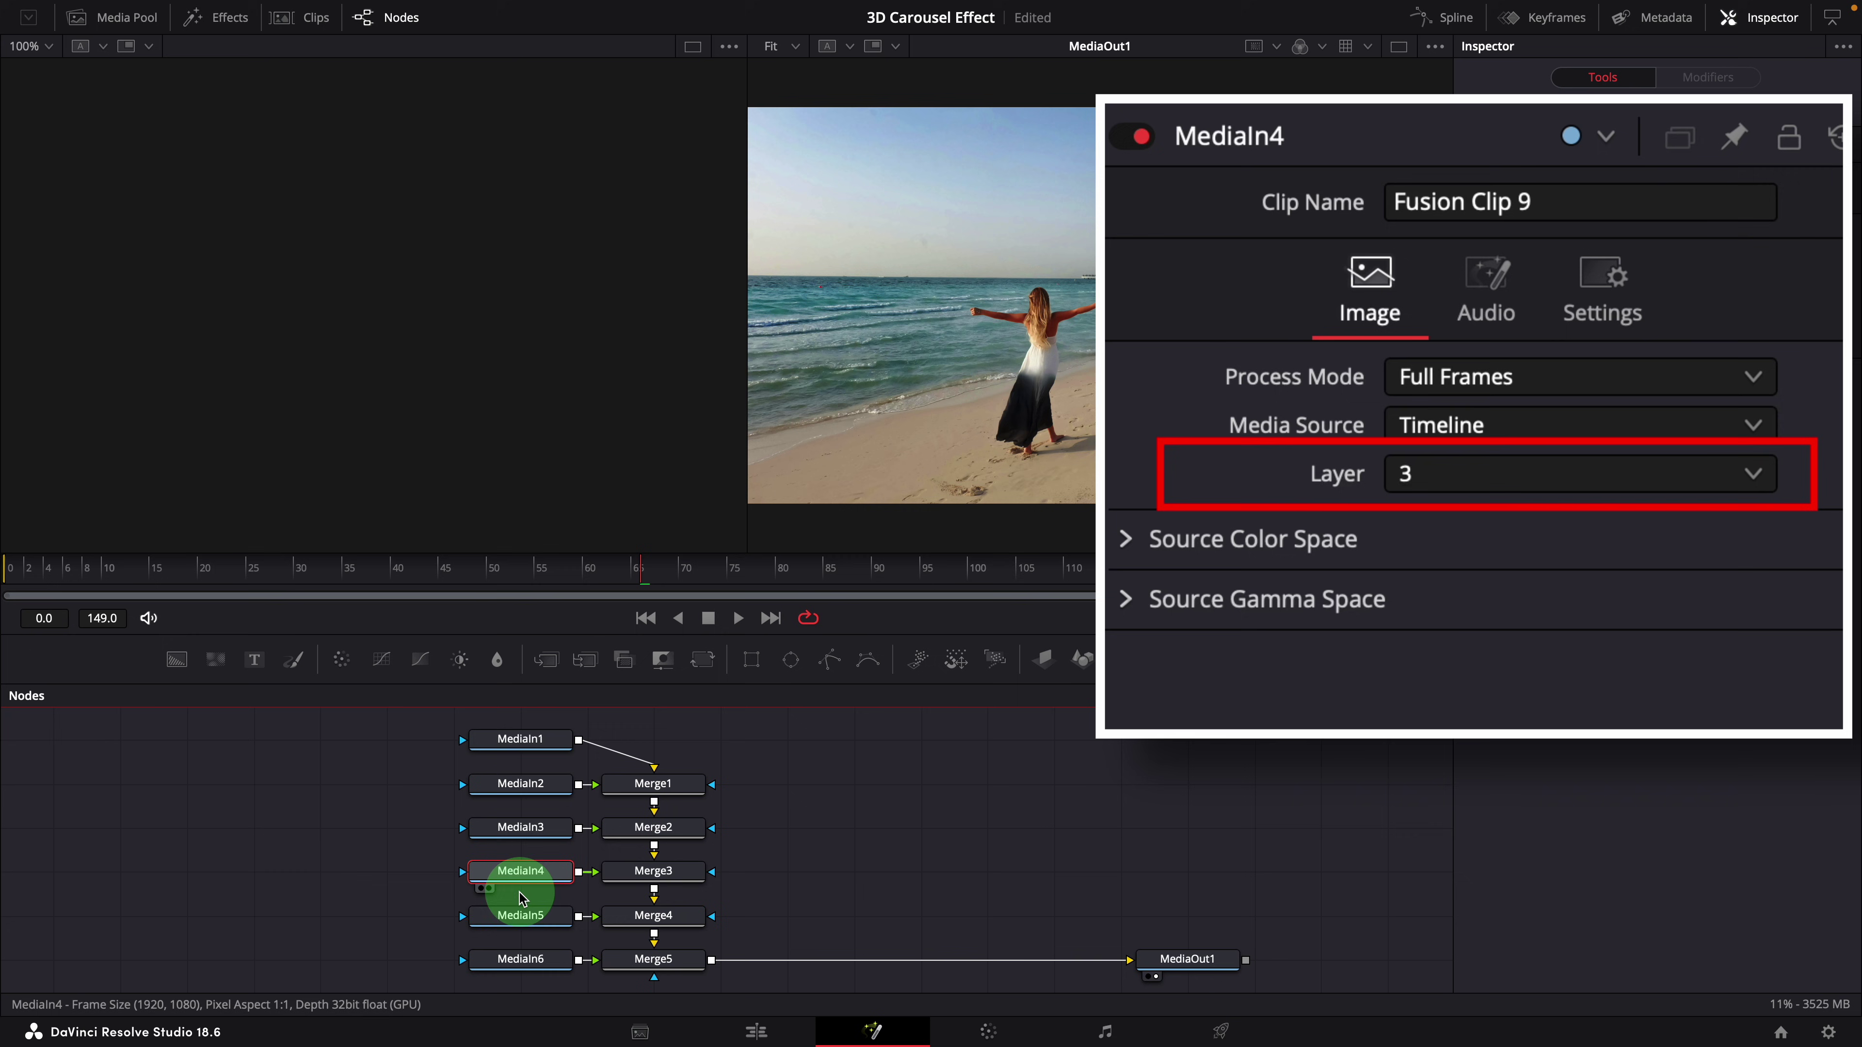
pyautogui.click(520, 913)
pyautogui.click(521, 958)
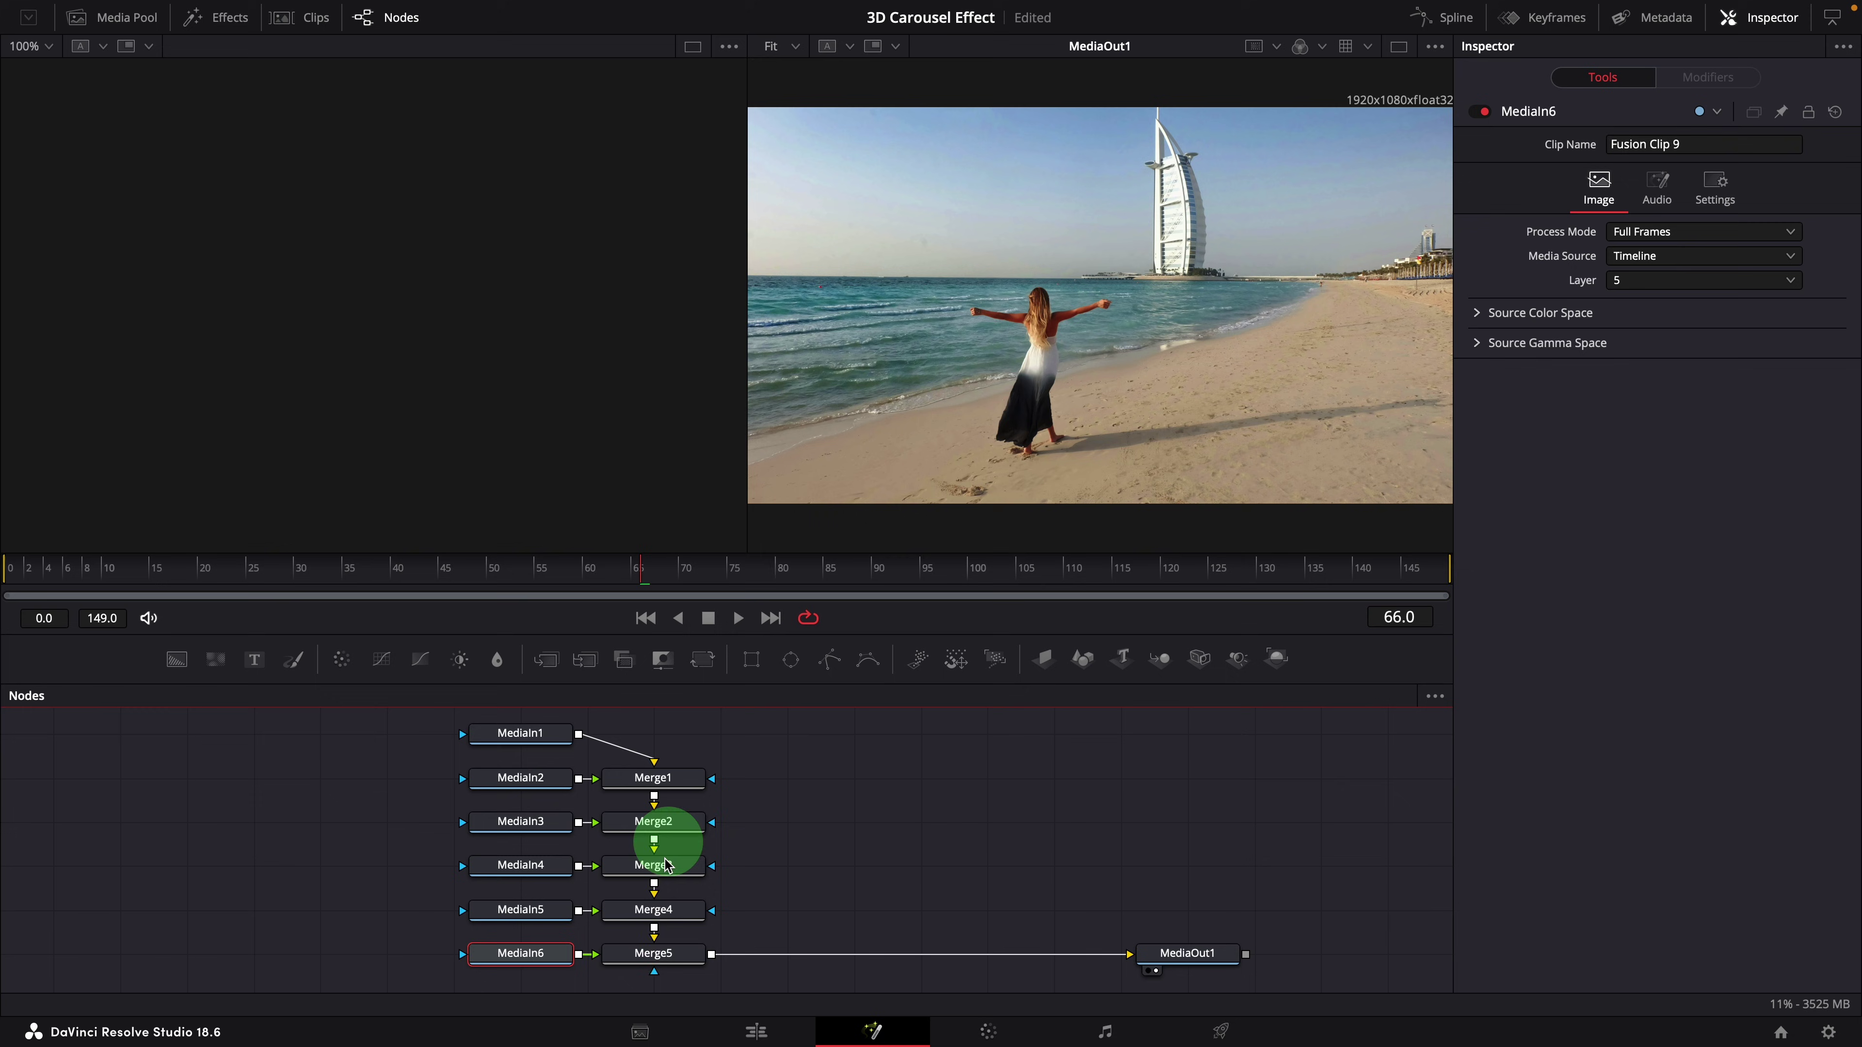
# Delete Merge1–Merge5 and the MediaIn1-to-MediaOut1 link, making room in the graph.
pyautogui.moveTo(681, 736); pyautogui.dragTo(731, 977)
pyautogui.press('Delete')
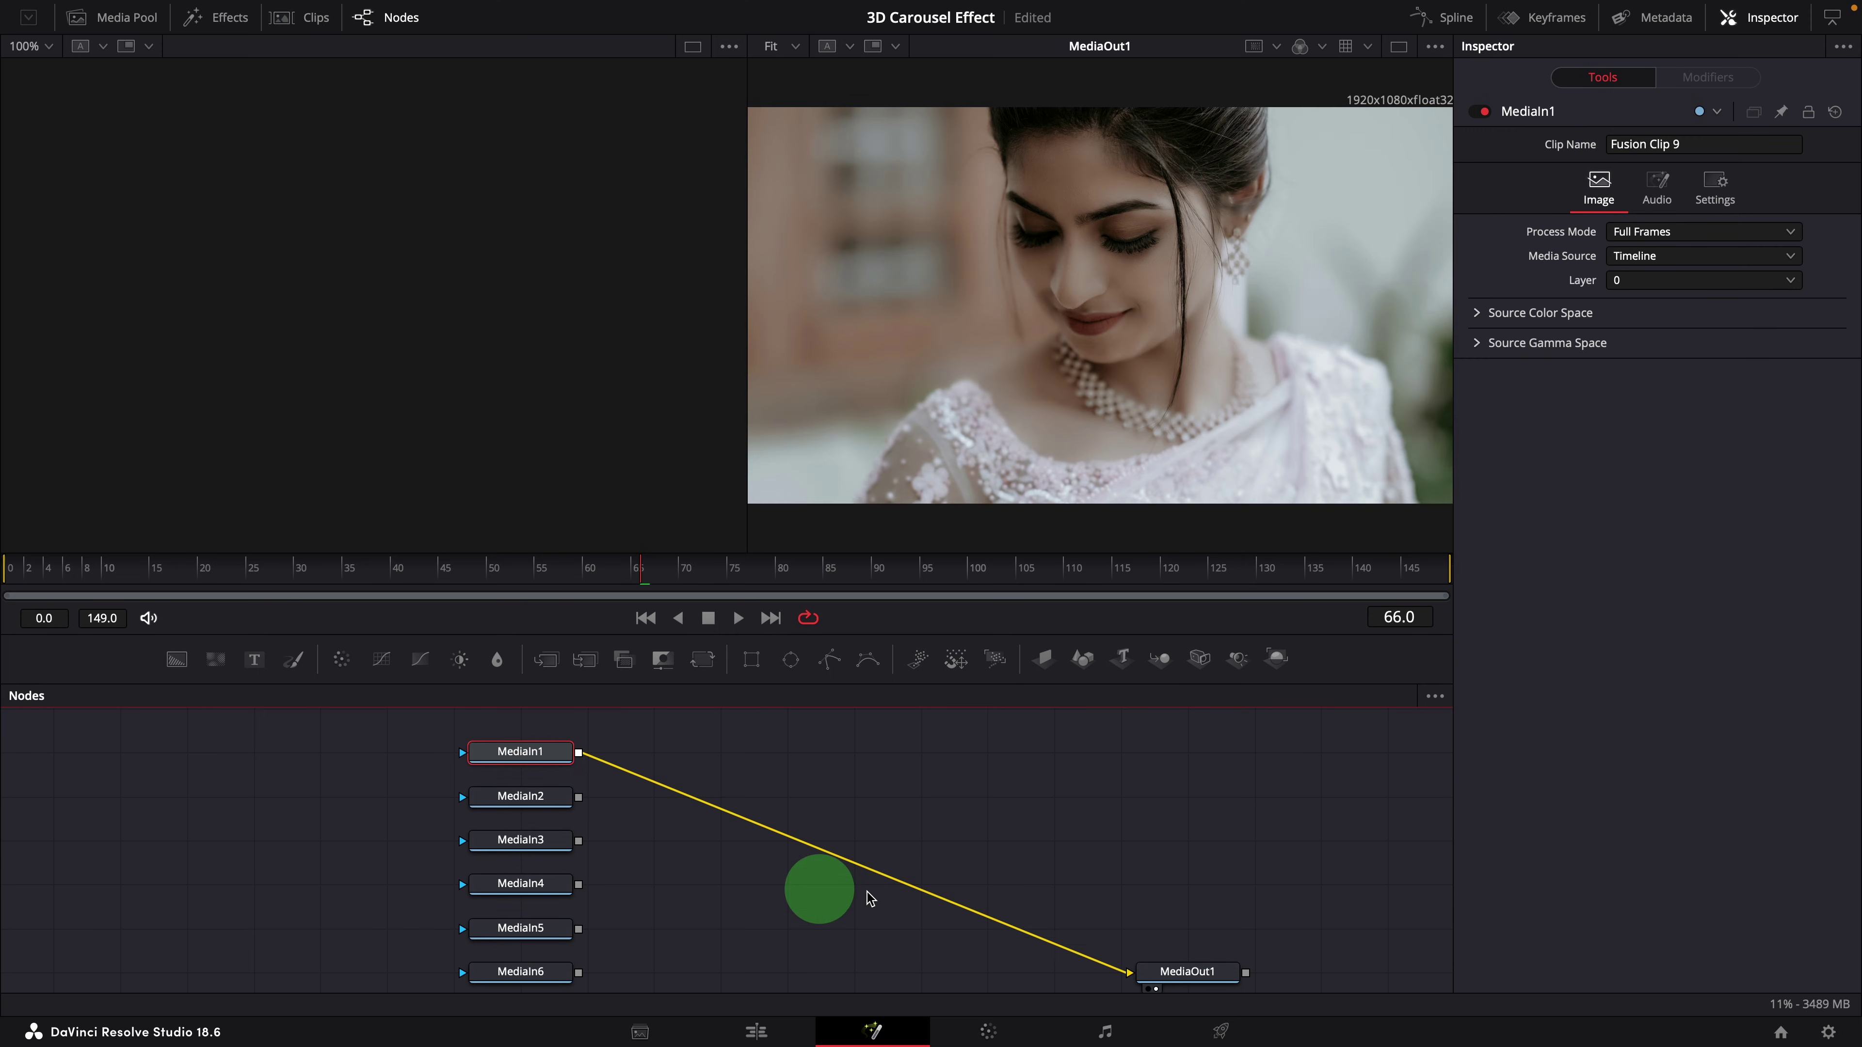
pyautogui.click(1092, 961)
pyautogui.moveTo(923, 873); pyautogui.dragTo(881, 857)
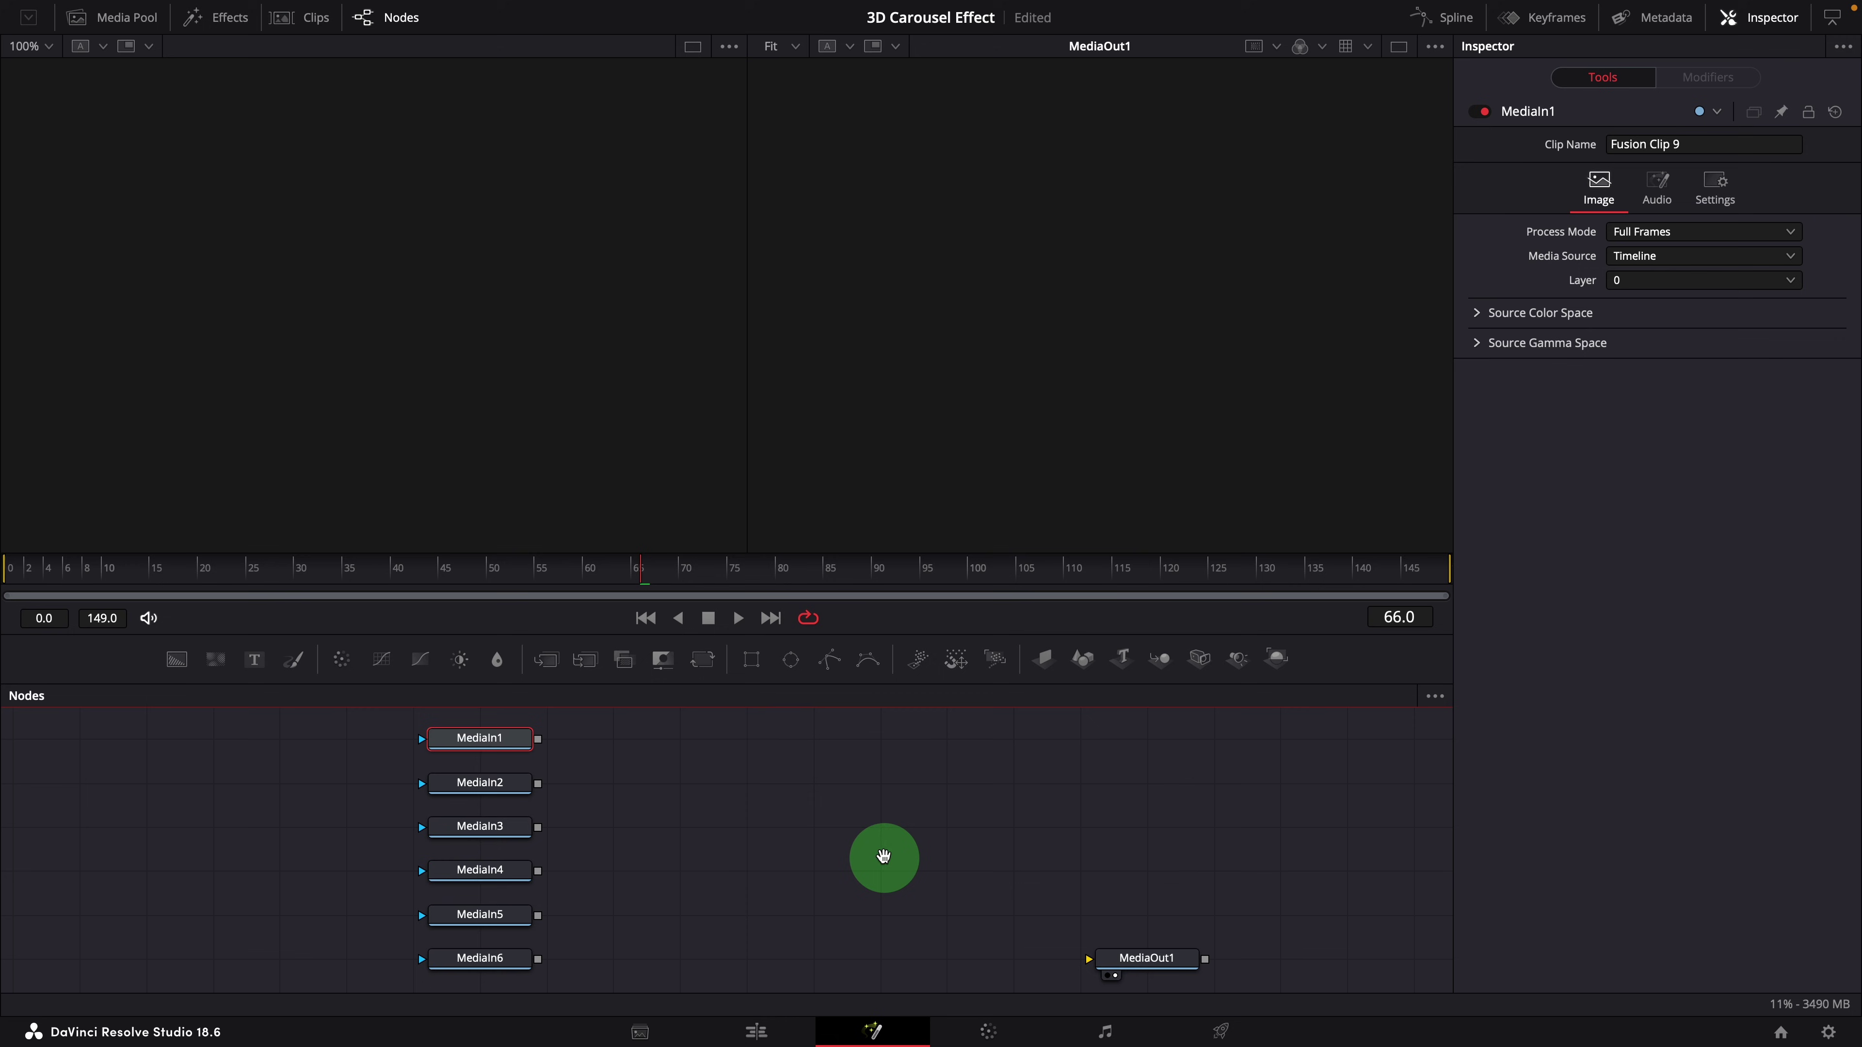
# Add six Image Plane 3D nodes to the node graph.
pyautogui.moveTo(1041, 660); pyautogui.dragTo(660, 749)
pyautogui.click(1042, 658)
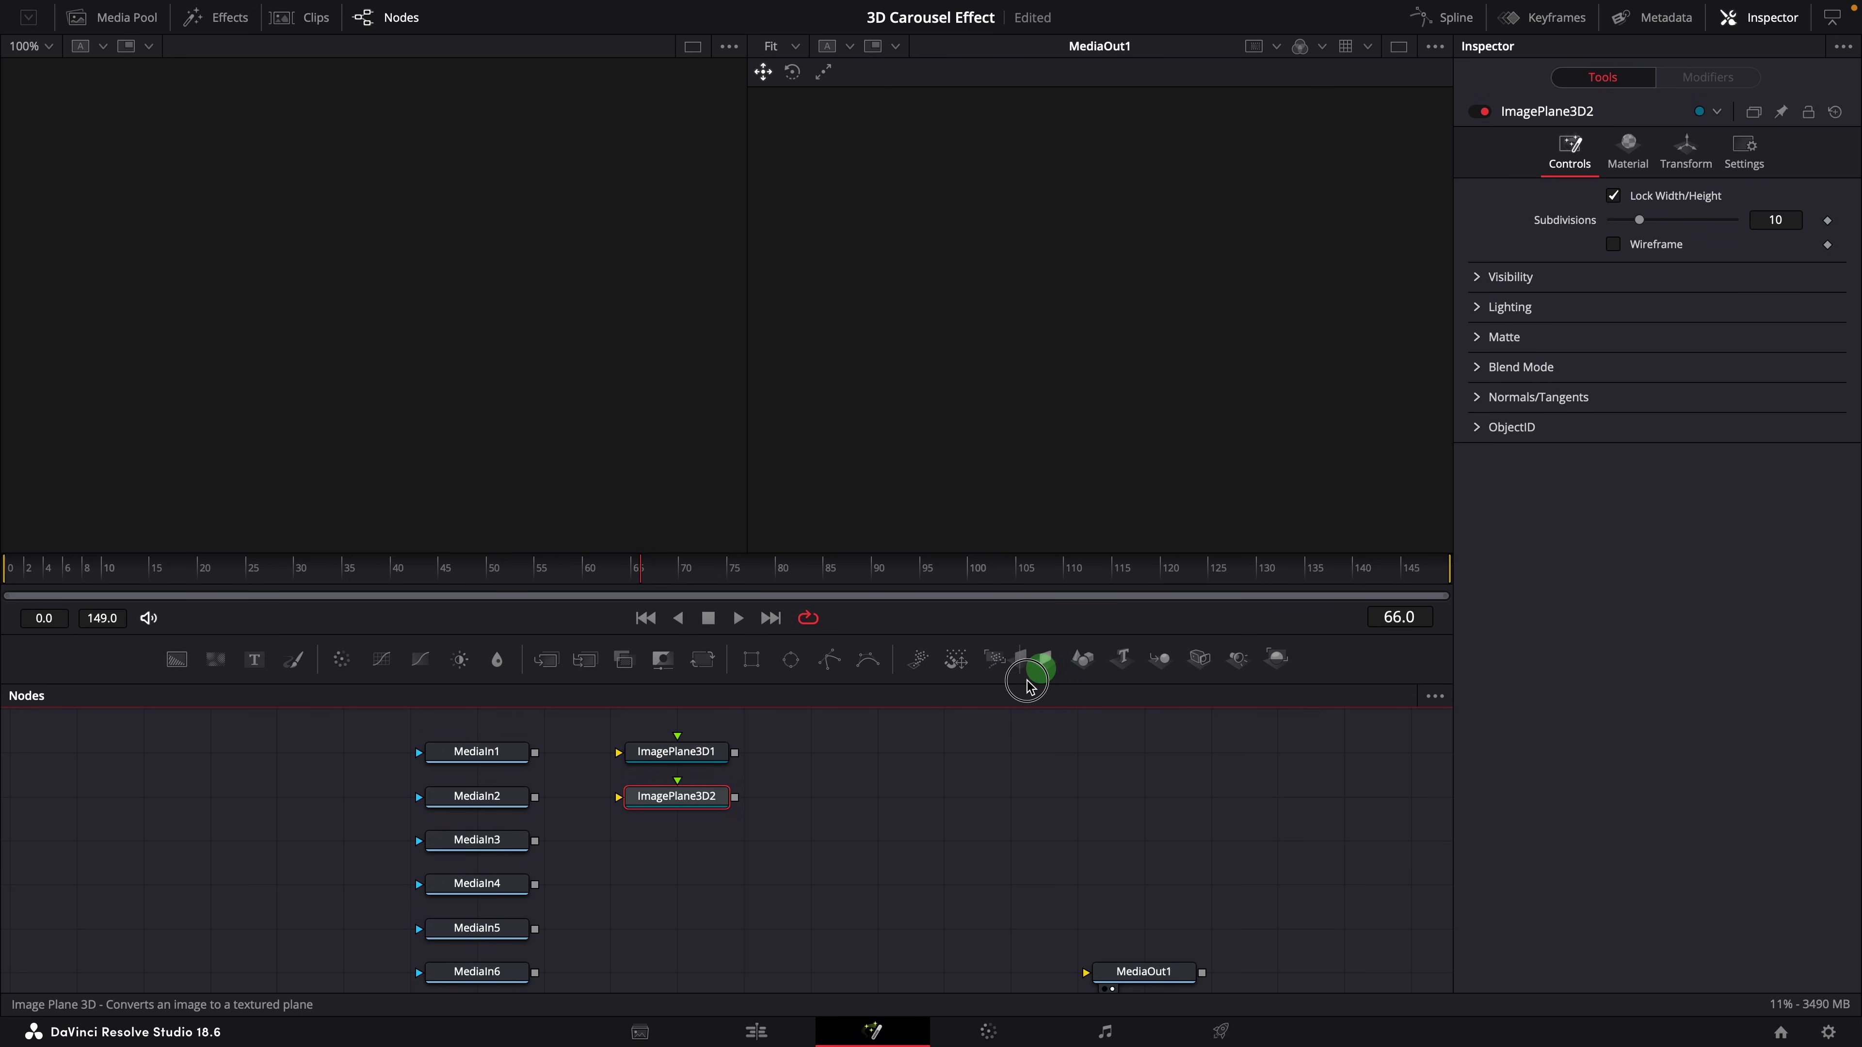
pyautogui.click(1043, 658)
pyautogui.click(1042, 658)
pyautogui.click(1042, 658)
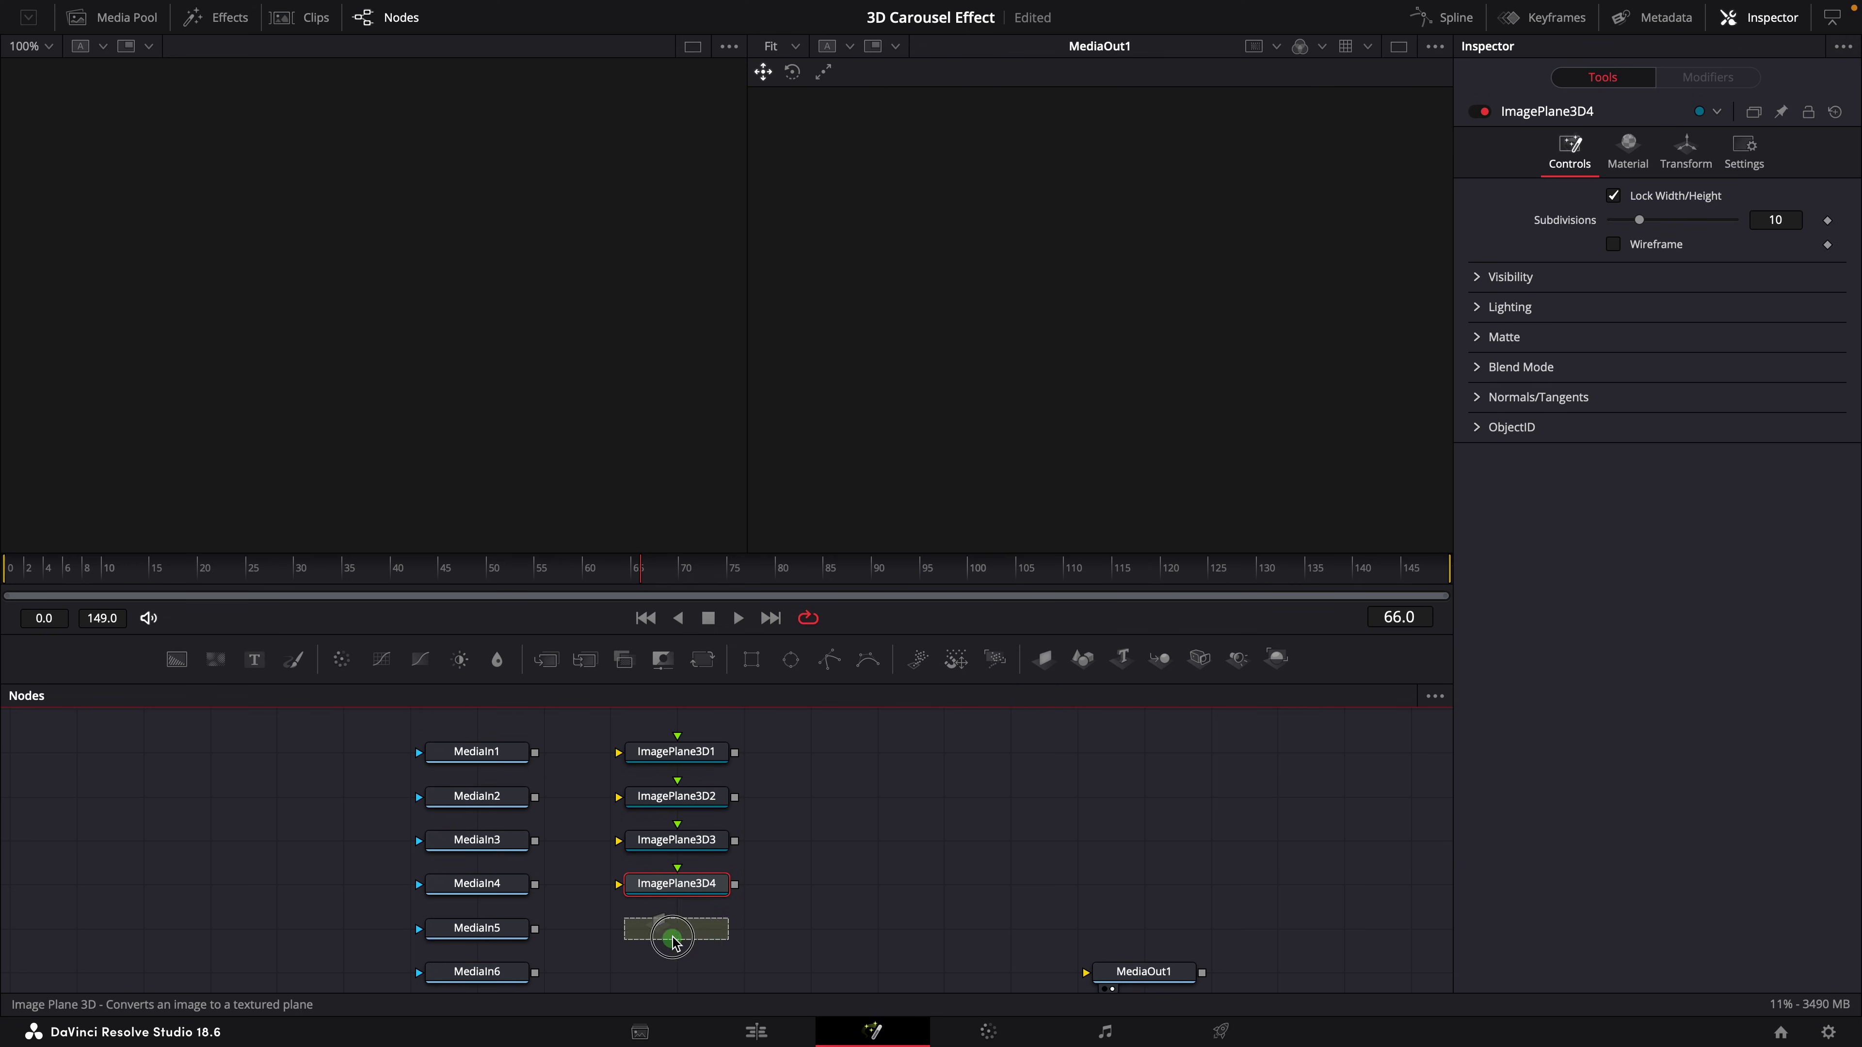
pyautogui.click(1043, 658)
# Wire MediaIn1–6 each into its own ImagePlane3D1–6 node.
pyautogui.moveTo(512, 732); pyautogui.dragTo(652, 732)
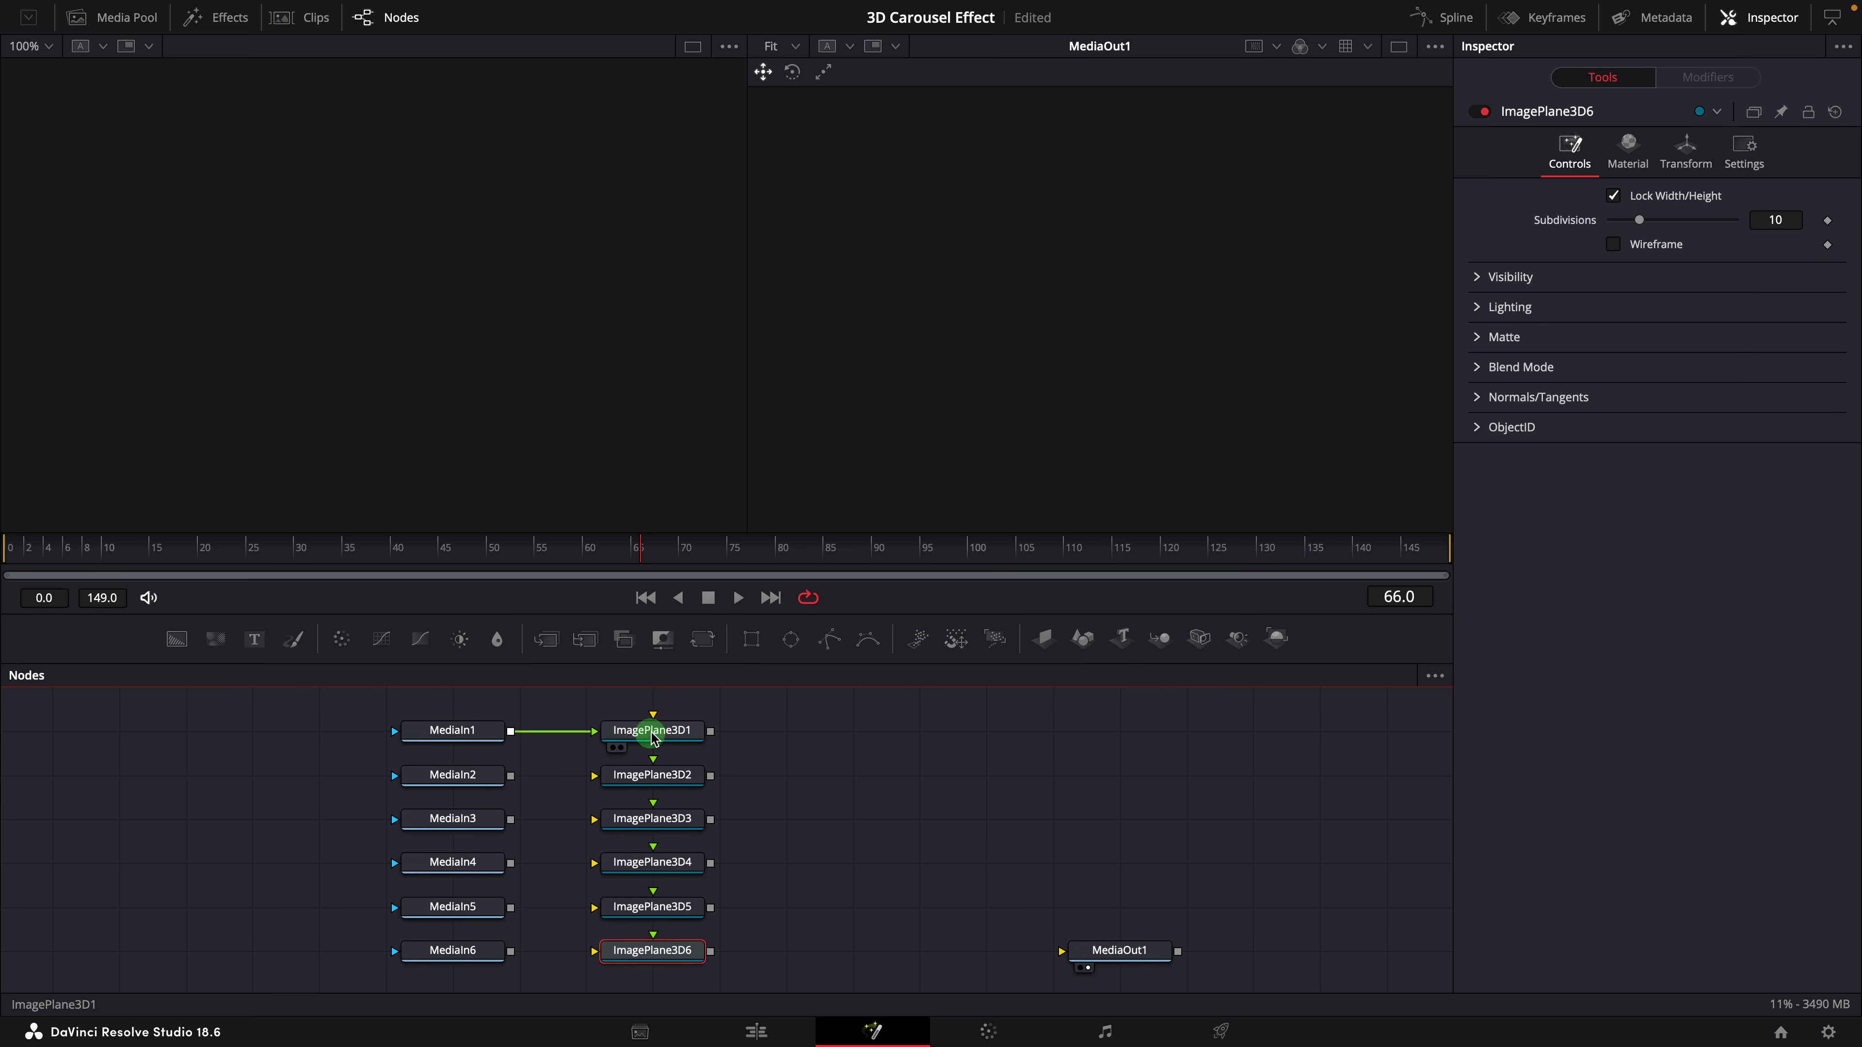
pyautogui.moveTo(512, 777); pyautogui.dragTo(595, 776)
pyautogui.moveTo(511, 820); pyautogui.dragTo(594, 819)
pyautogui.moveTo(511, 864); pyautogui.dragTo(595, 866)
pyautogui.moveTo(512, 908); pyautogui.dragTo(515, 912)
pyautogui.moveTo(639, 913); pyautogui.dragTo(639, 910)
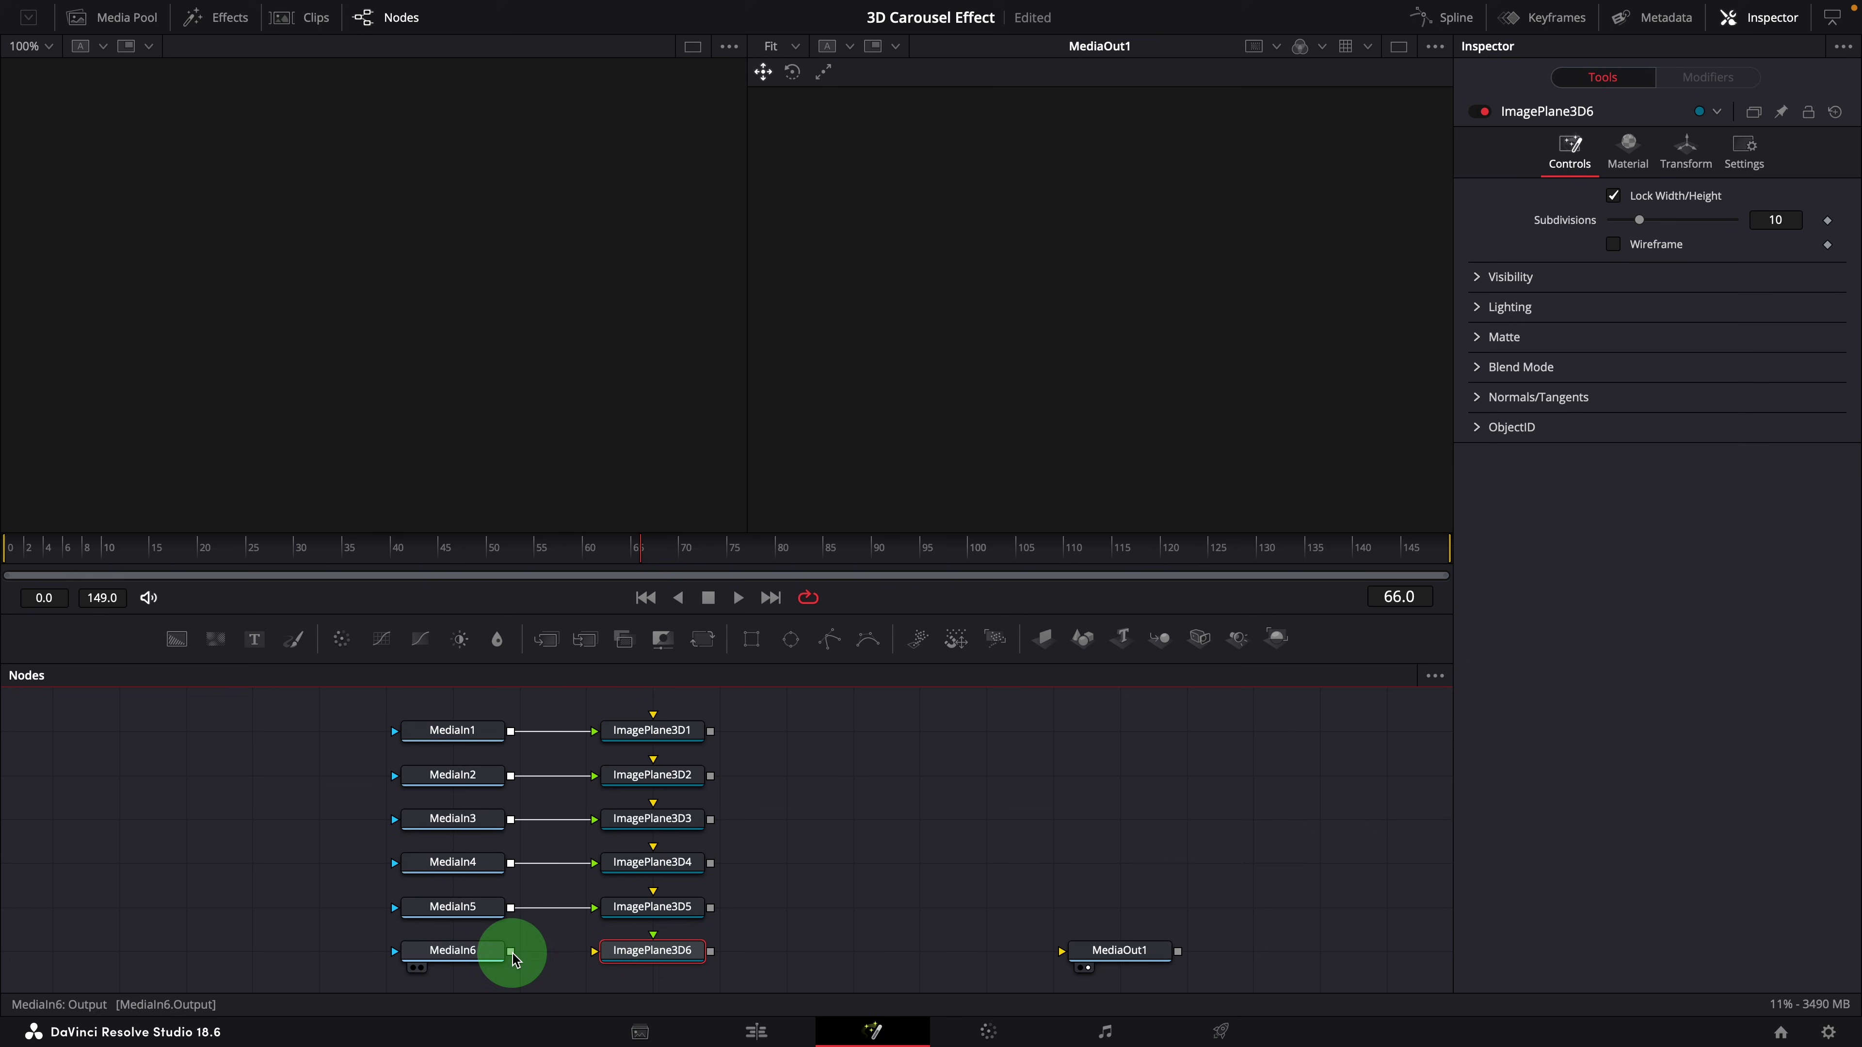
pyautogui.moveTo(511, 952); pyautogui.dragTo(648, 958)
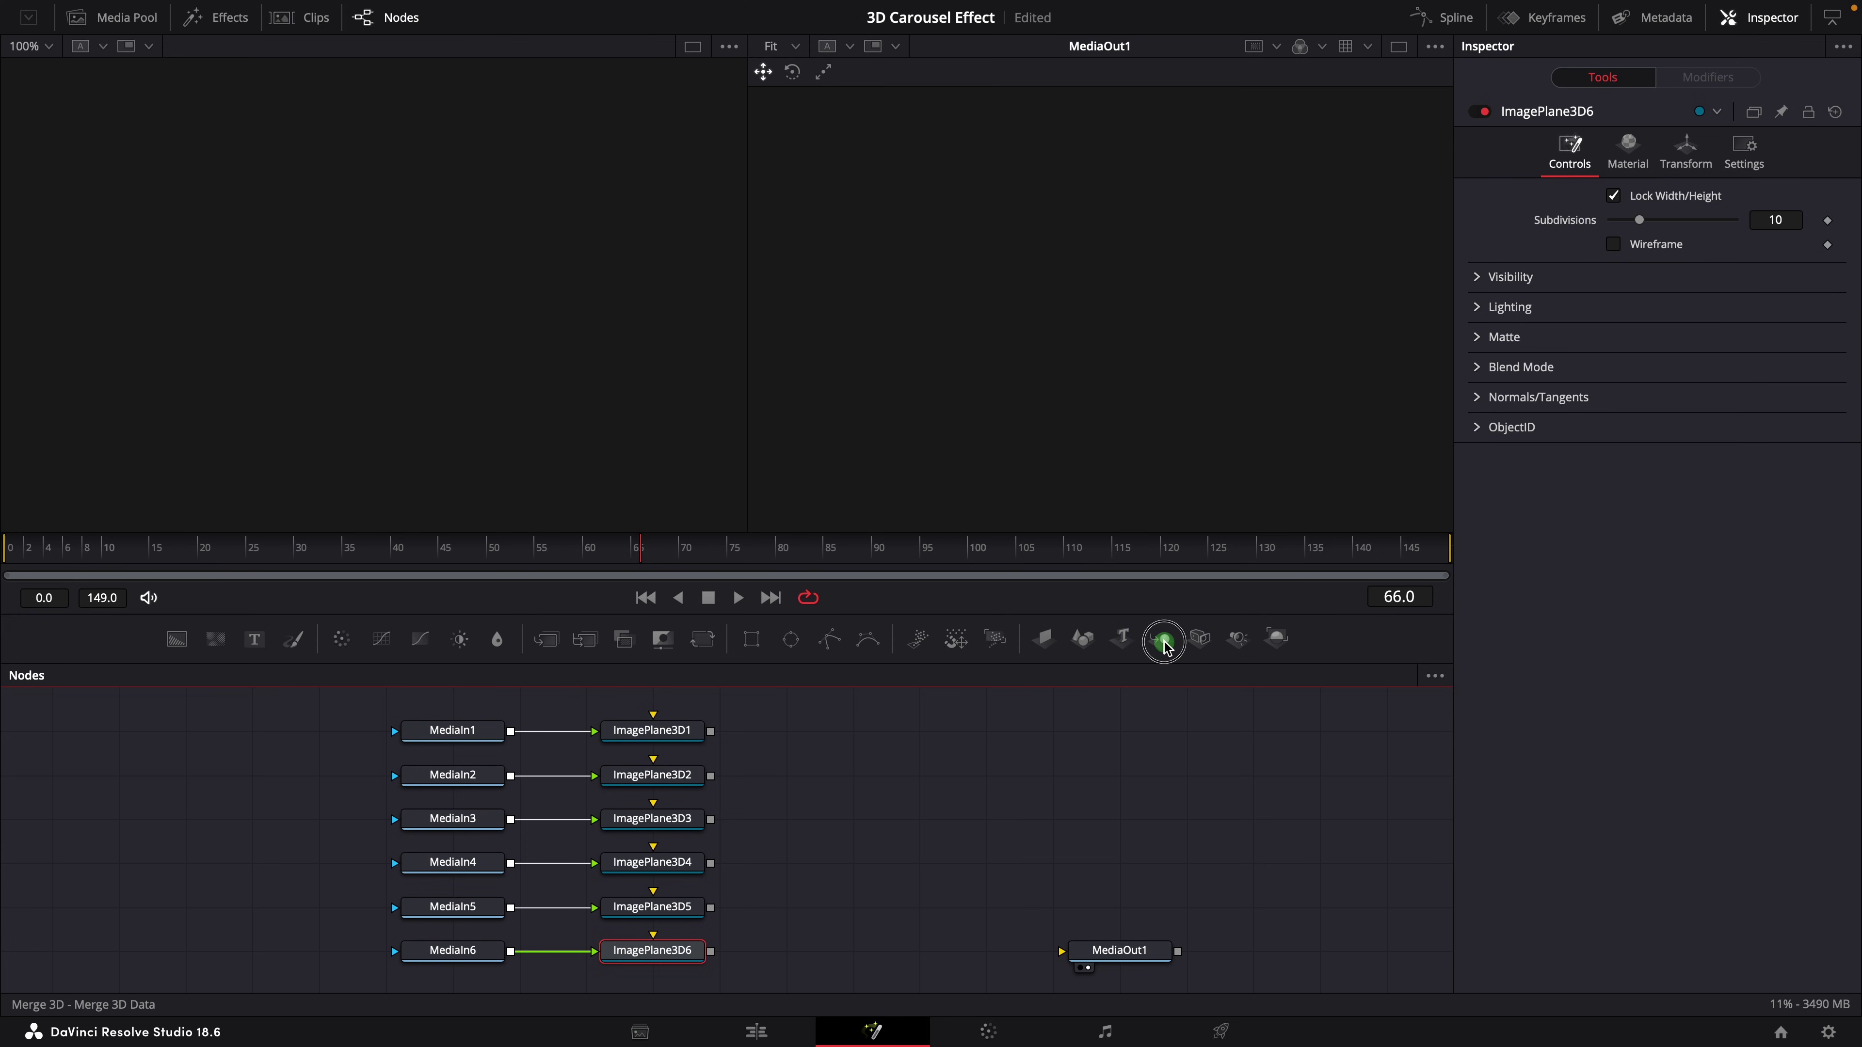
# Add Merge3D1 and Renderer3D1, and connect Renderer3D1 to MediaOut1.
pyautogui.moveTo(867, 741); pyautogui.dragTo(867, 741)
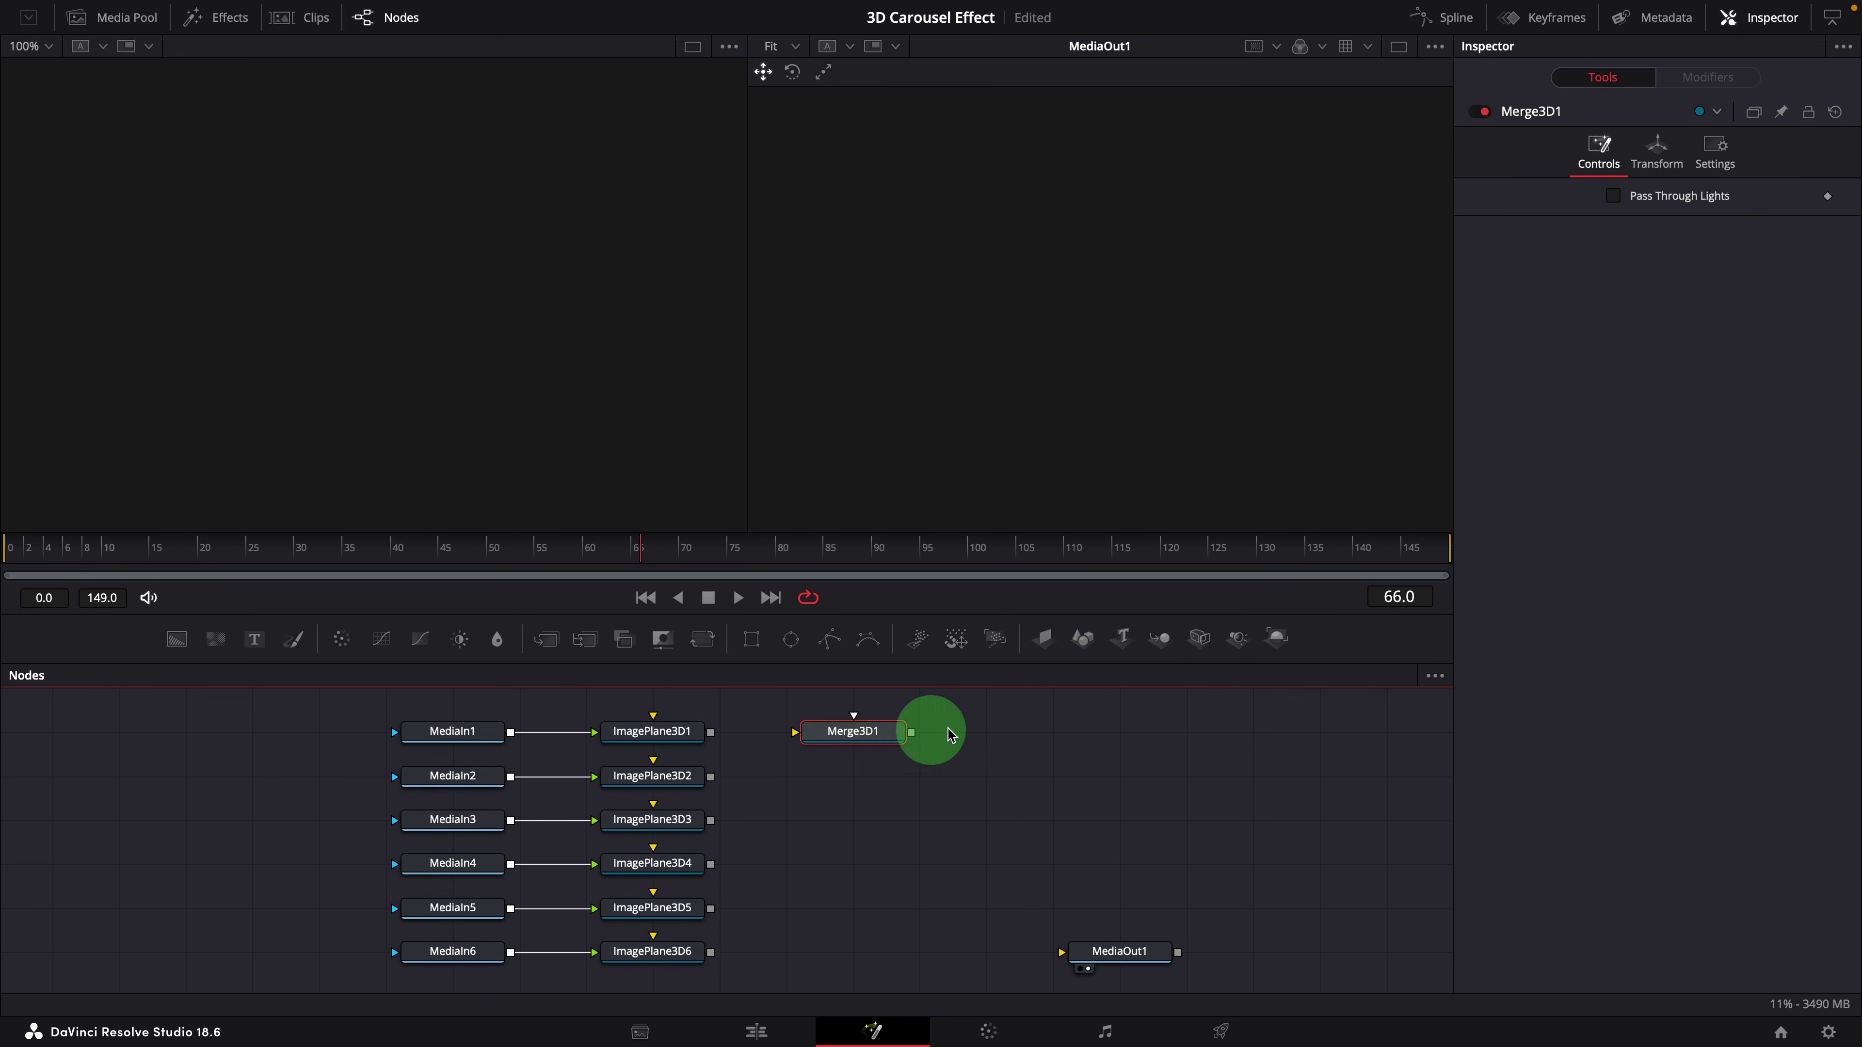
pyautogui.click(1278, 640)
pyautogui.click(986, 733)
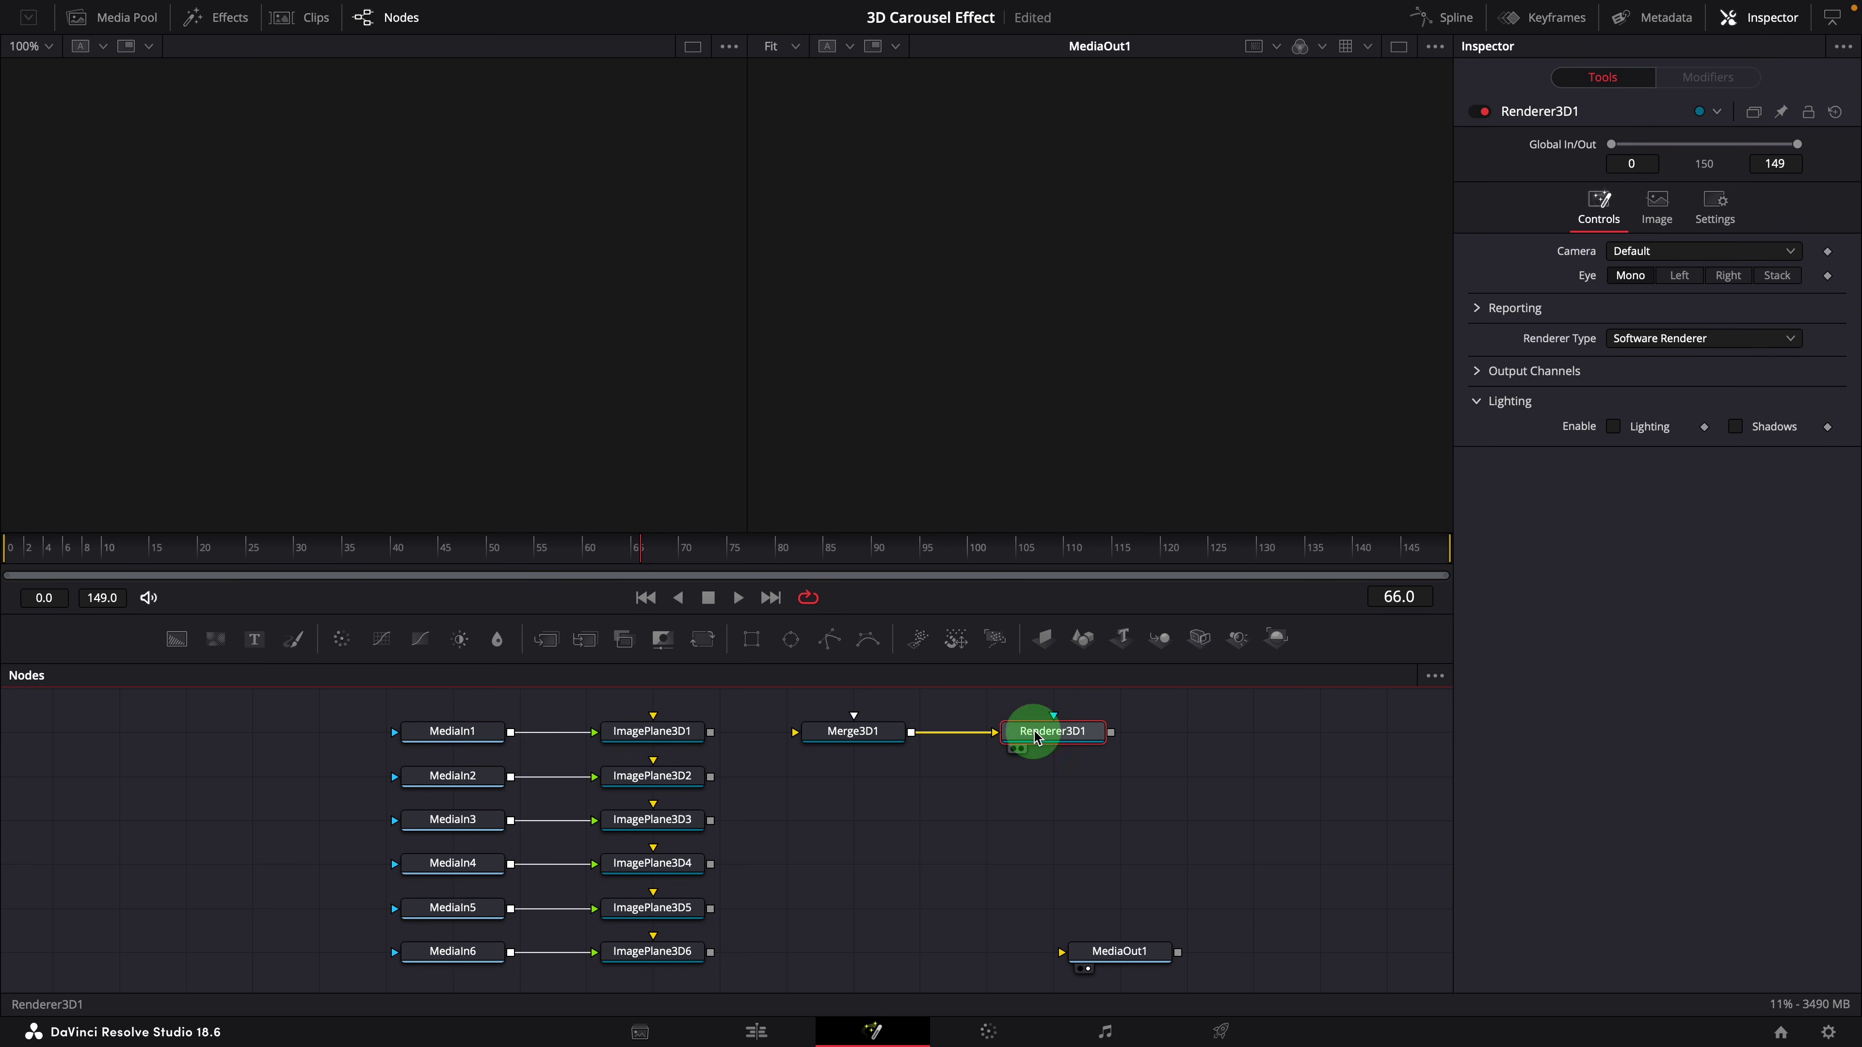
pyautogui.moveTo(1111, 733); pyautogui.dragTo(1114, 741)
pyautogui.moveTo(1112, 919); pyautogui.dragTo(1115, 950)
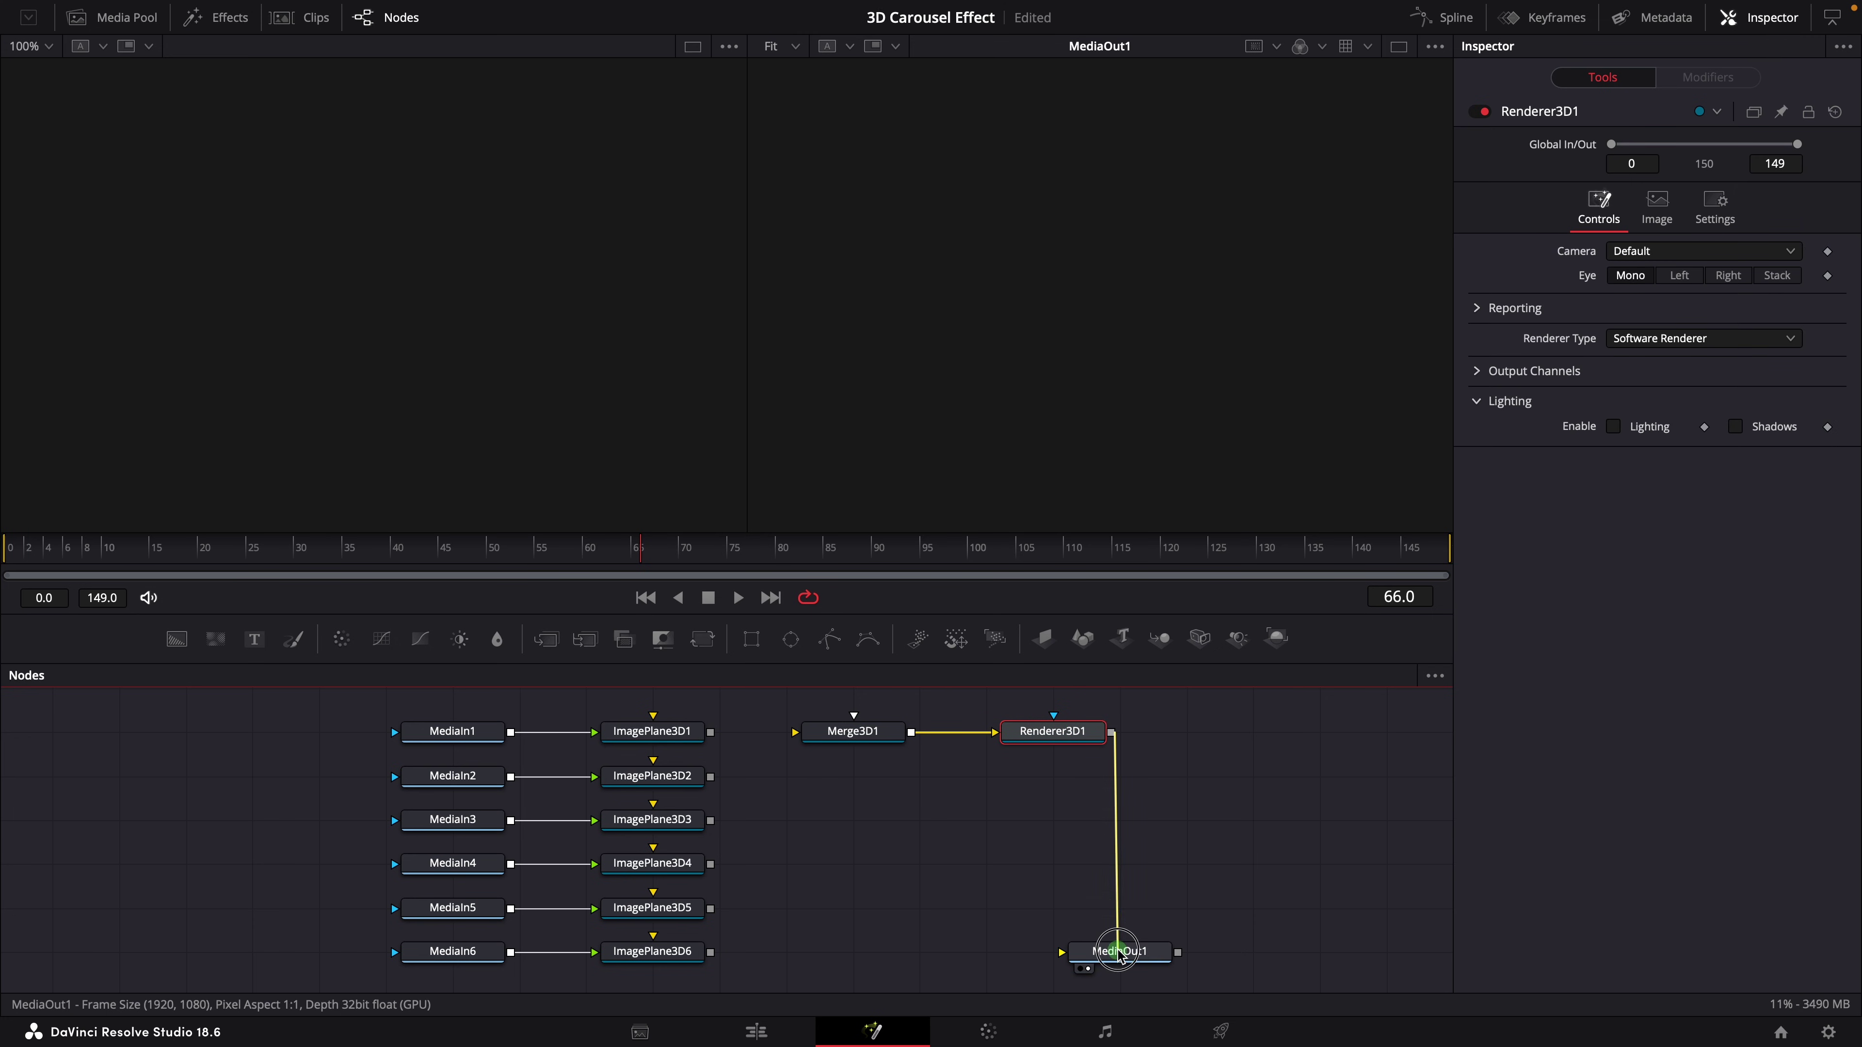
# Connect all six ImagePlane3D outputs into Merge3D1.
pyautogui.moveTo(710, 733); pyautogui.dragTo(831, 732)
pyautogui.moveTo(710, 776); pyautogui.dragTo(851, 749)
pyautogui.moveTo(710, 820); pyautogui.dragTo(852, 733)
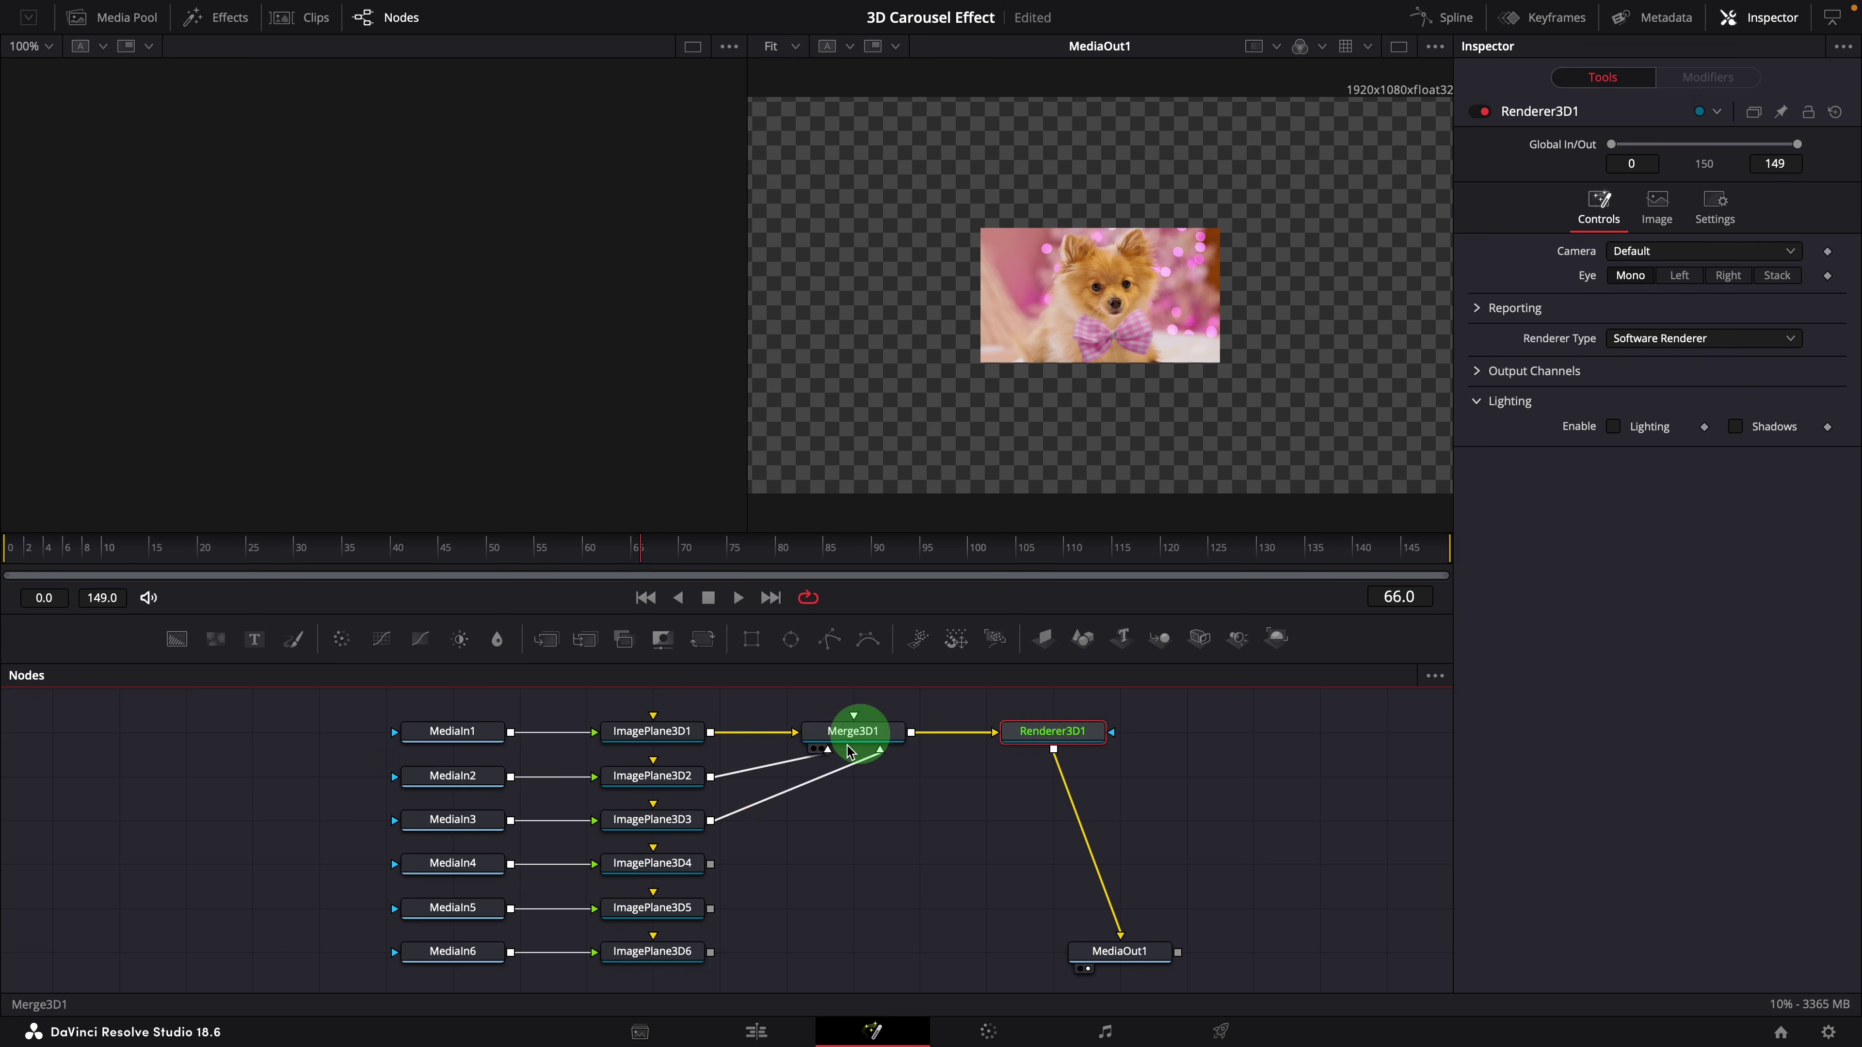
pyautogui.moveTo(710, 864); pyautogui.dragTo(852, 736)
pyautogui.moveTo(711, 908); pyautogui.dragTo(854, 737)
pyautogui.moveTo(711, 952); pyautogui.dragTo(850, 733)
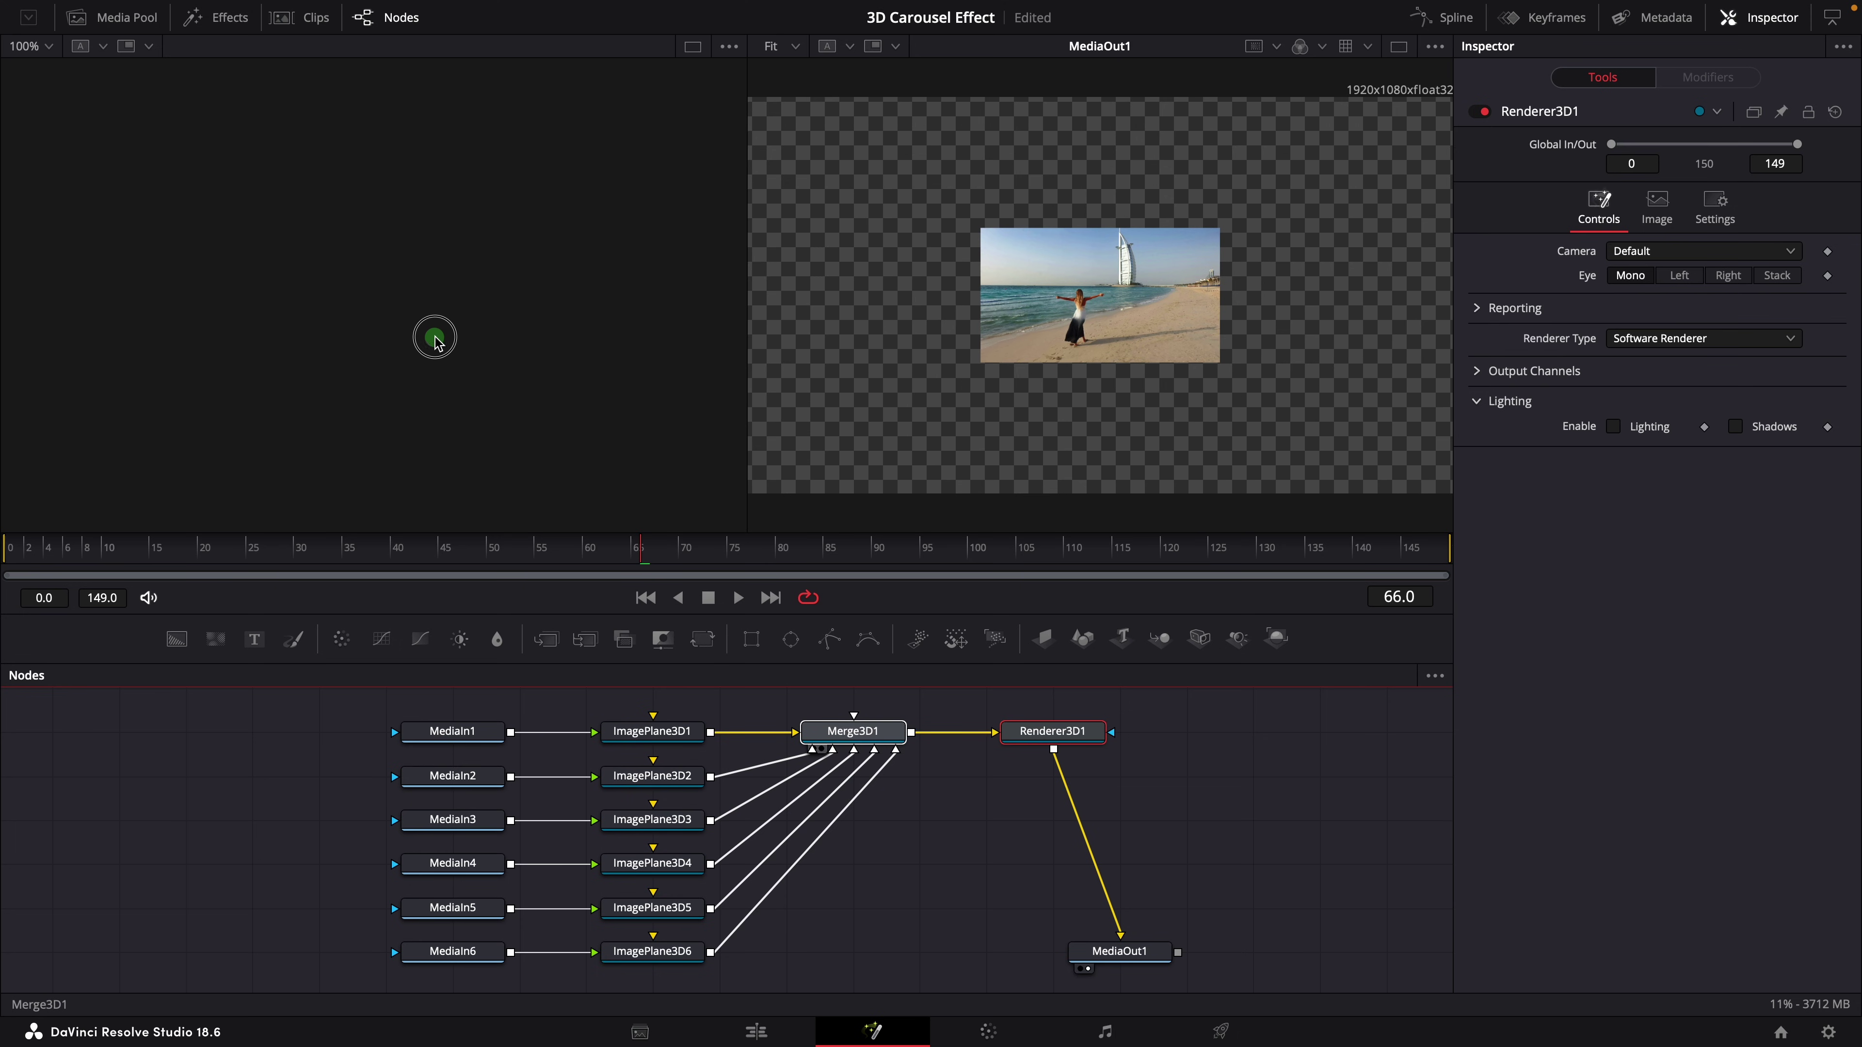
# Load Merge3D1 into the left viewer and orbit the perspective view of the stacked planes.
pyautogui.moveTo(434, 337); pyautogui.dragTo(430, 339)
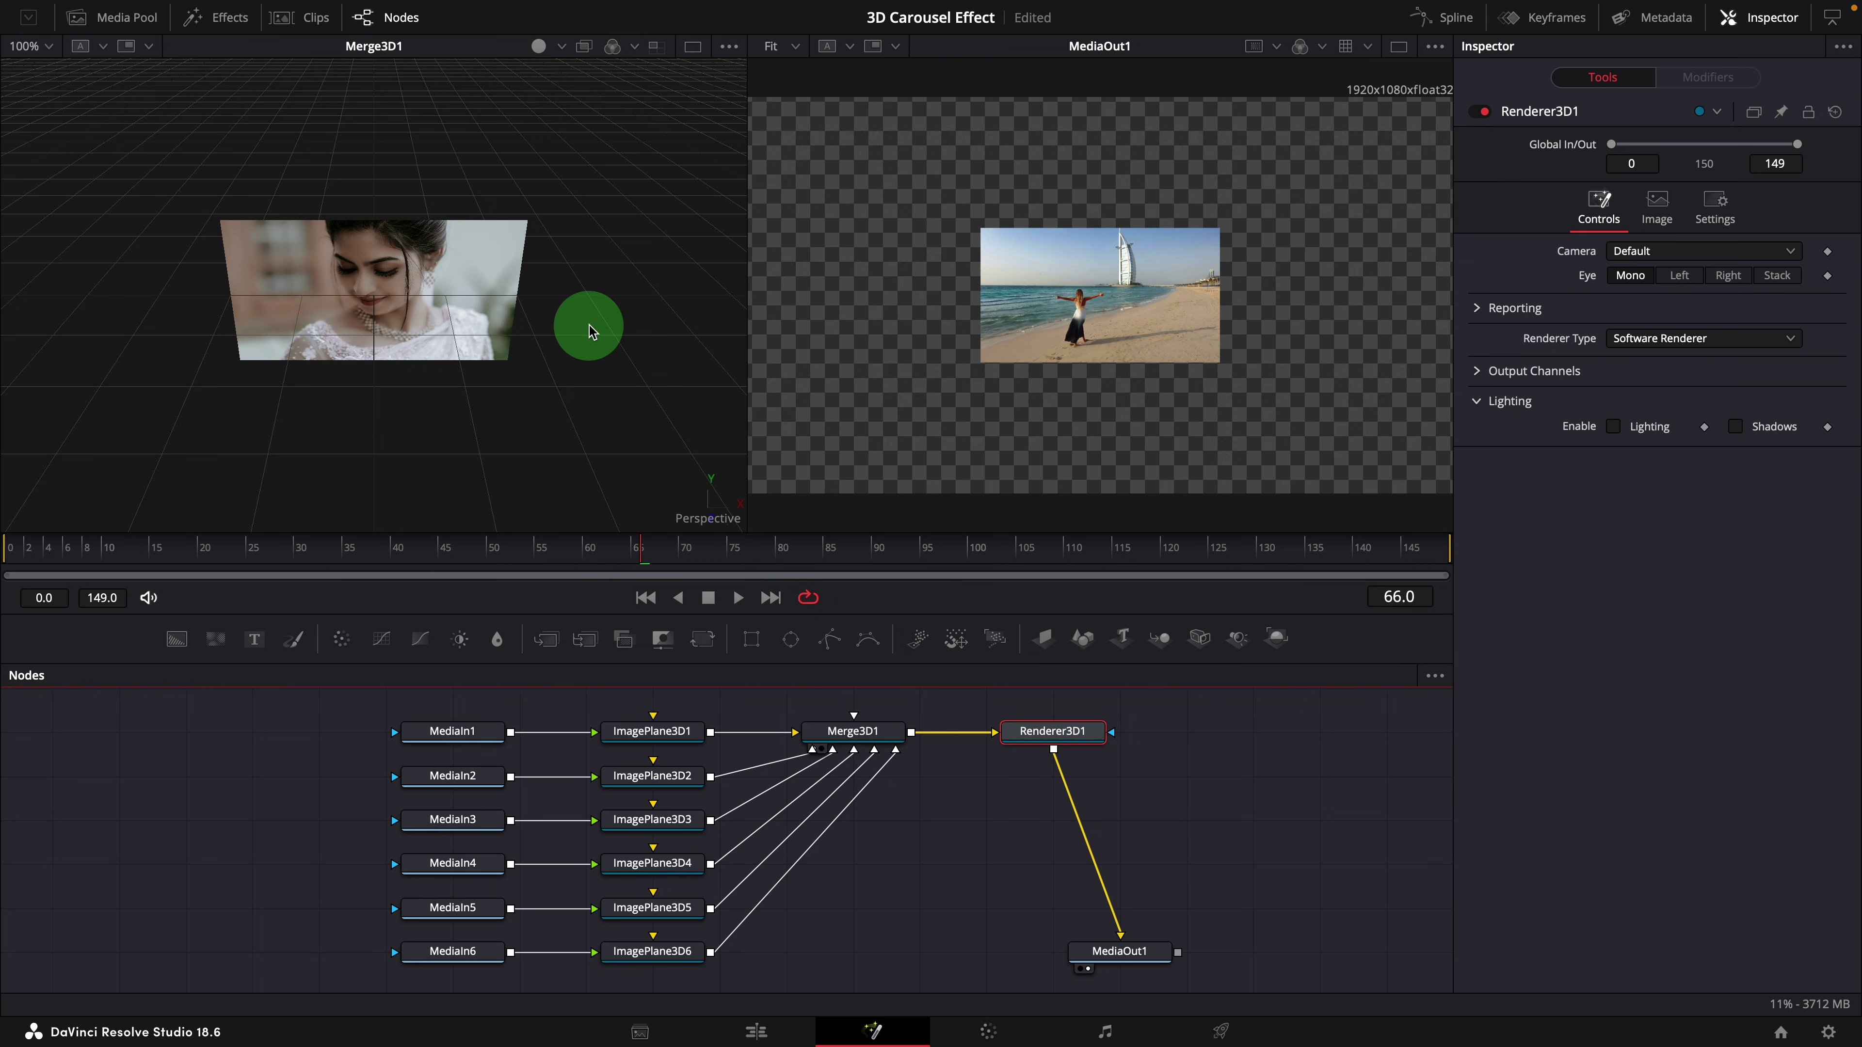
pyautogui.moveTo(589, 330)
pyautogui.mouseDown()
pyautogui.moveTo(408, 383)
pyautogui.moveTo(297, 383)
pyautogui.moveTo(573, 399)
pyautogui.moveTo(623, 341)
pyautogui.moveTo(584, 307)
pyautogui.moveTo(565, 316)
pyautogui.moveTo(523, 170)
pyautogui.moveTo(558, 225)
pyautogui.moveTo(601, 212)
pyautogui.moveTo(578, 237)
pyautogui.moveTo(578, 295)
pyautogui.mouseUp()
pyautogui.rightClick(577, 300)
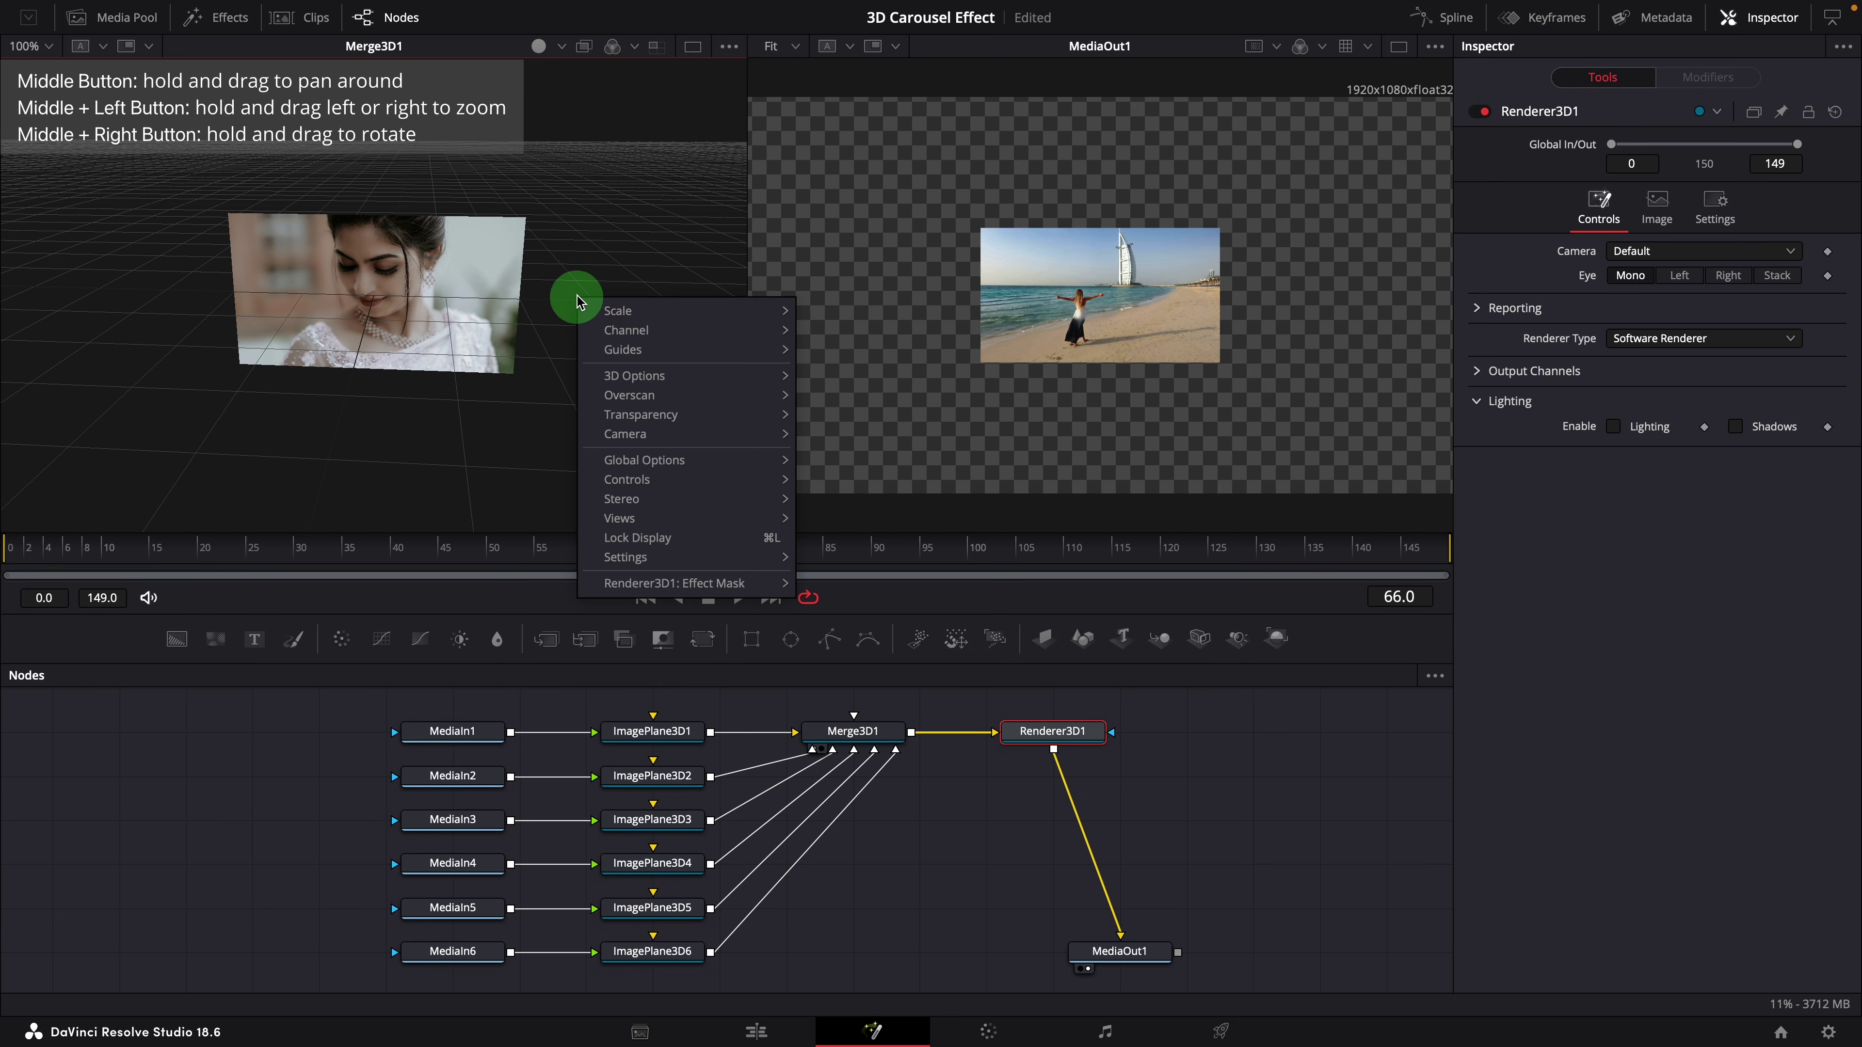
pyautogui.click(546, 332)
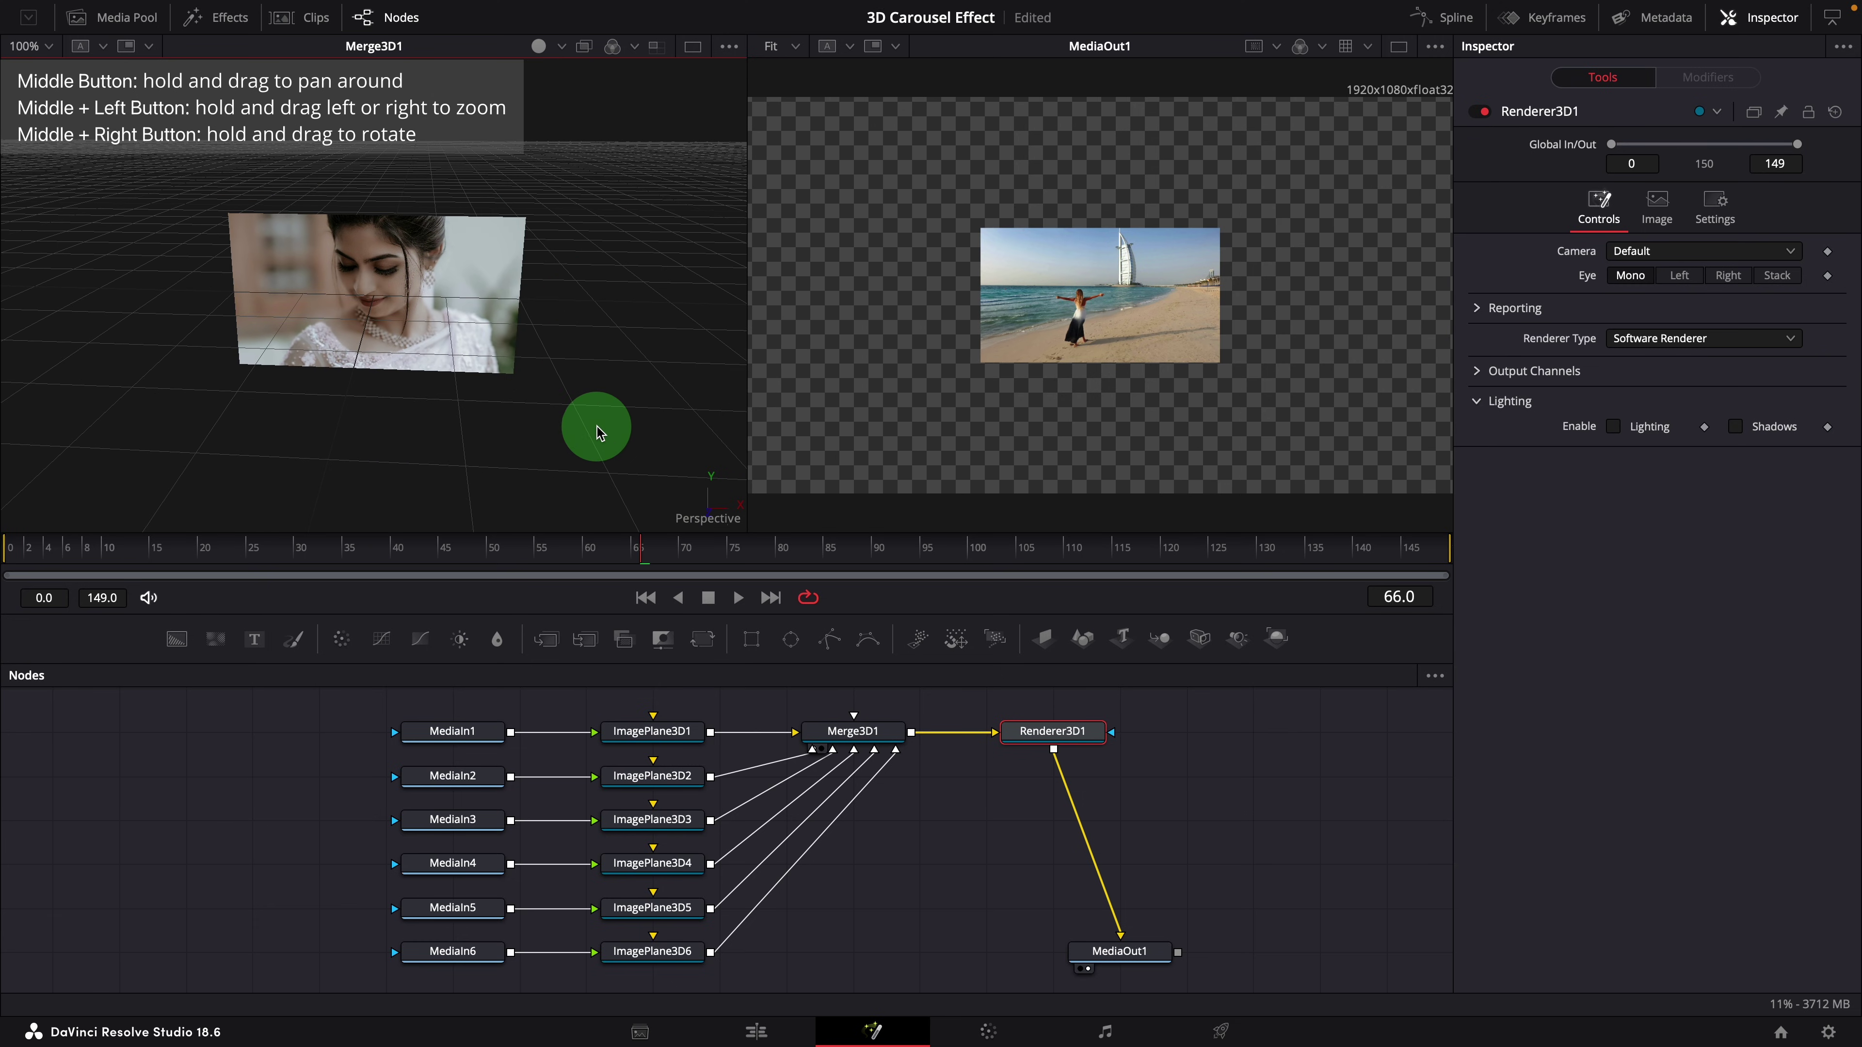
pyautogui.moveTo(596, 431); pyautogui.dragTo(621, 740)
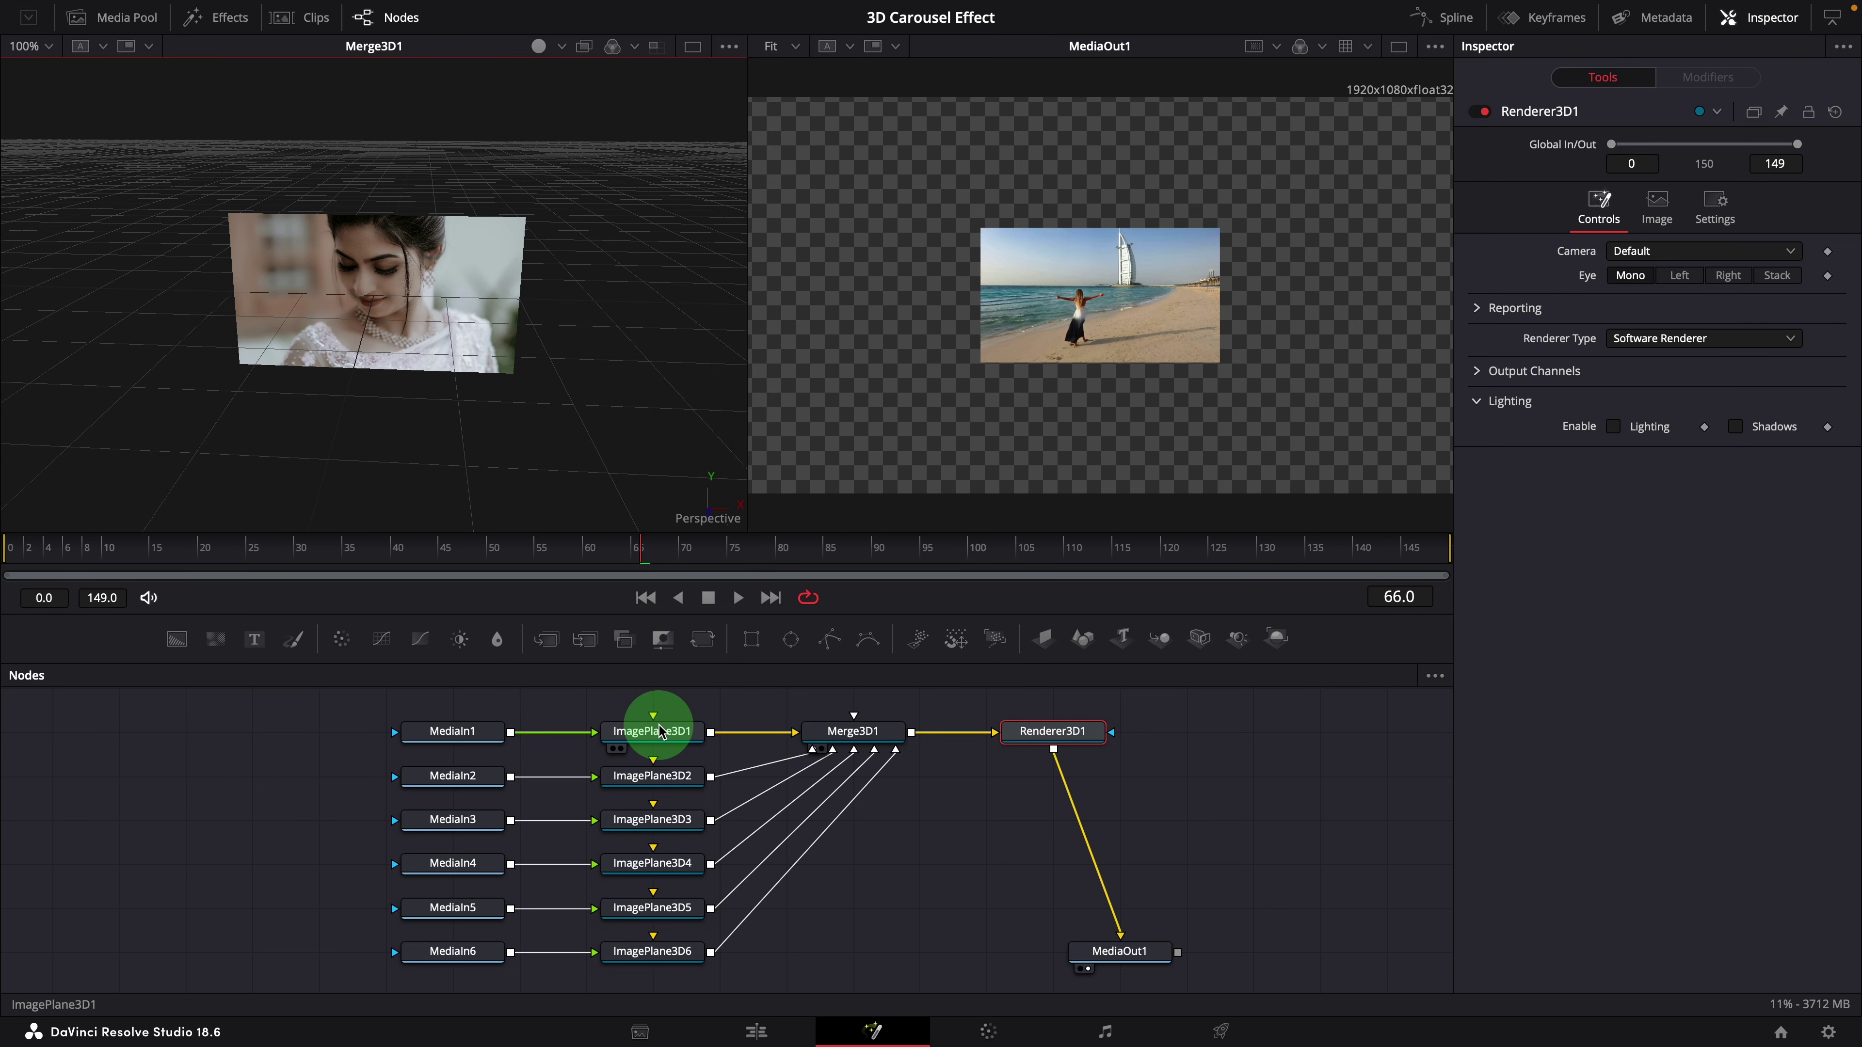
# Set ImagePlane3D2's Transform Rotation Y to 60.
pyautogui.click(660, 779)
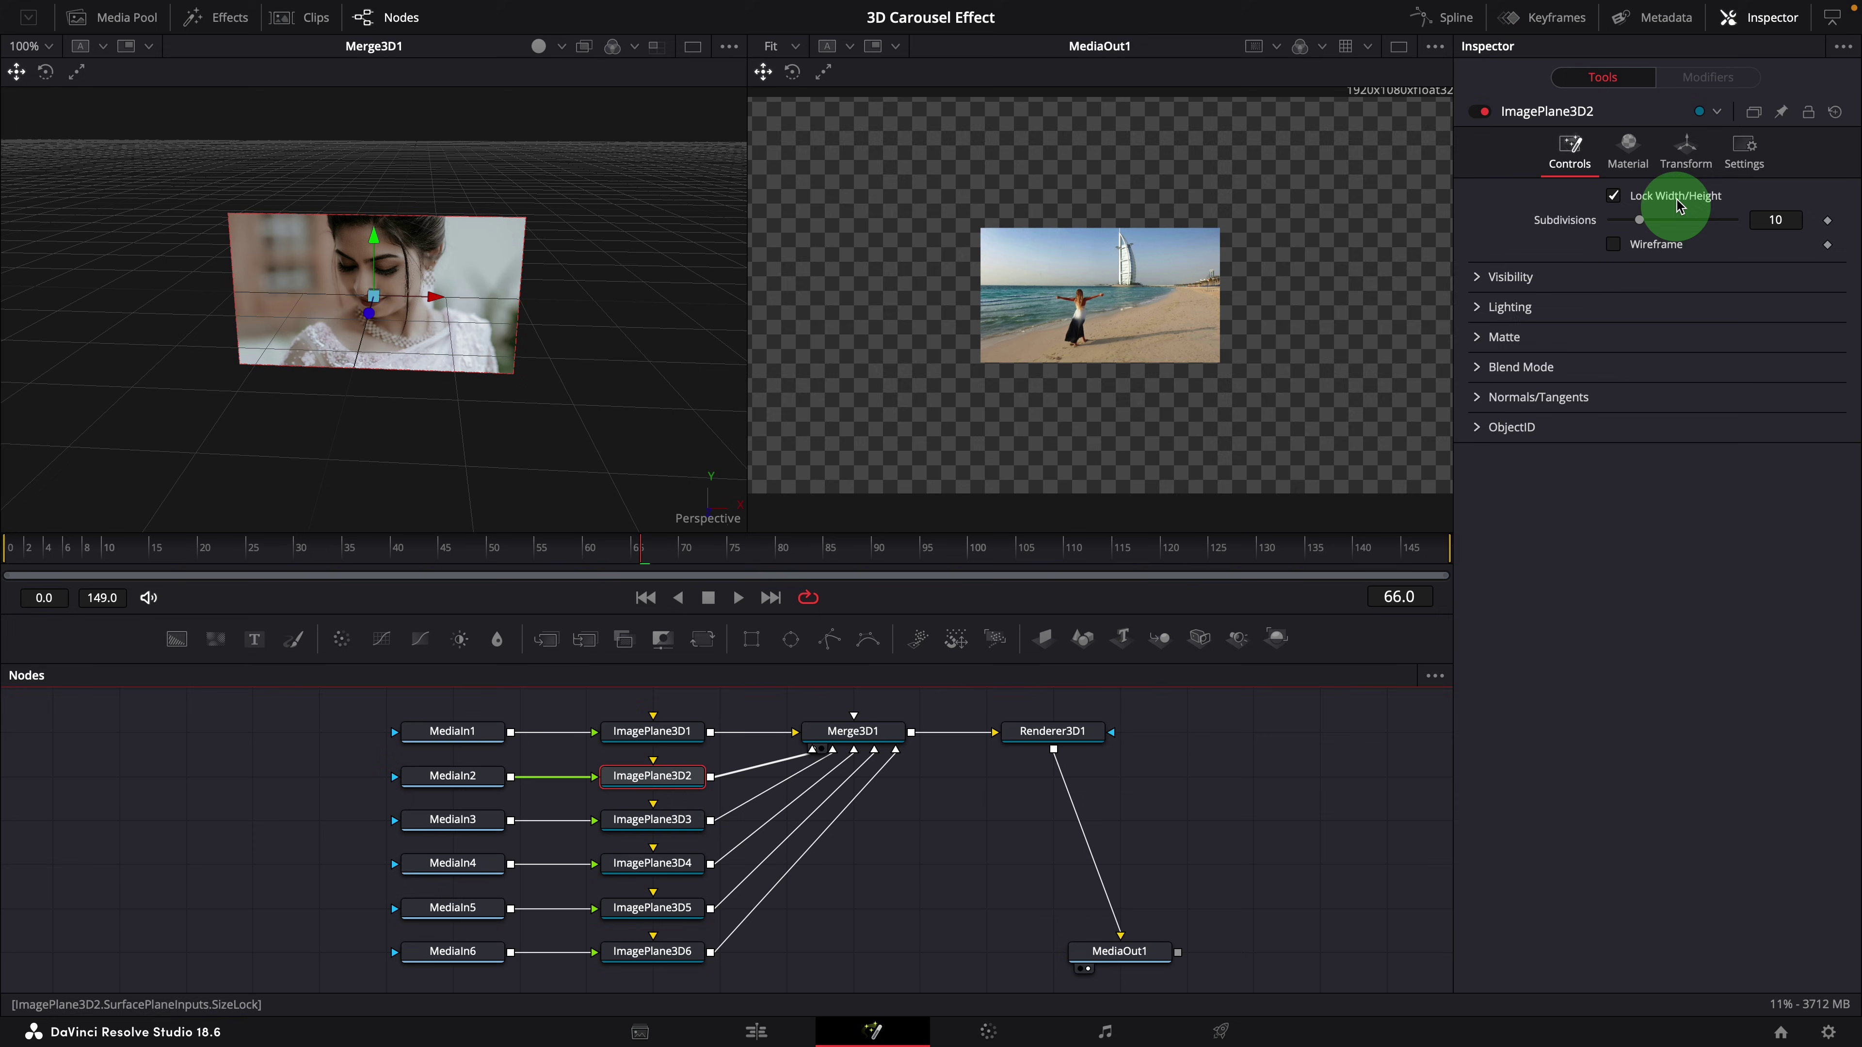
pyautogui.click(1686, 150)
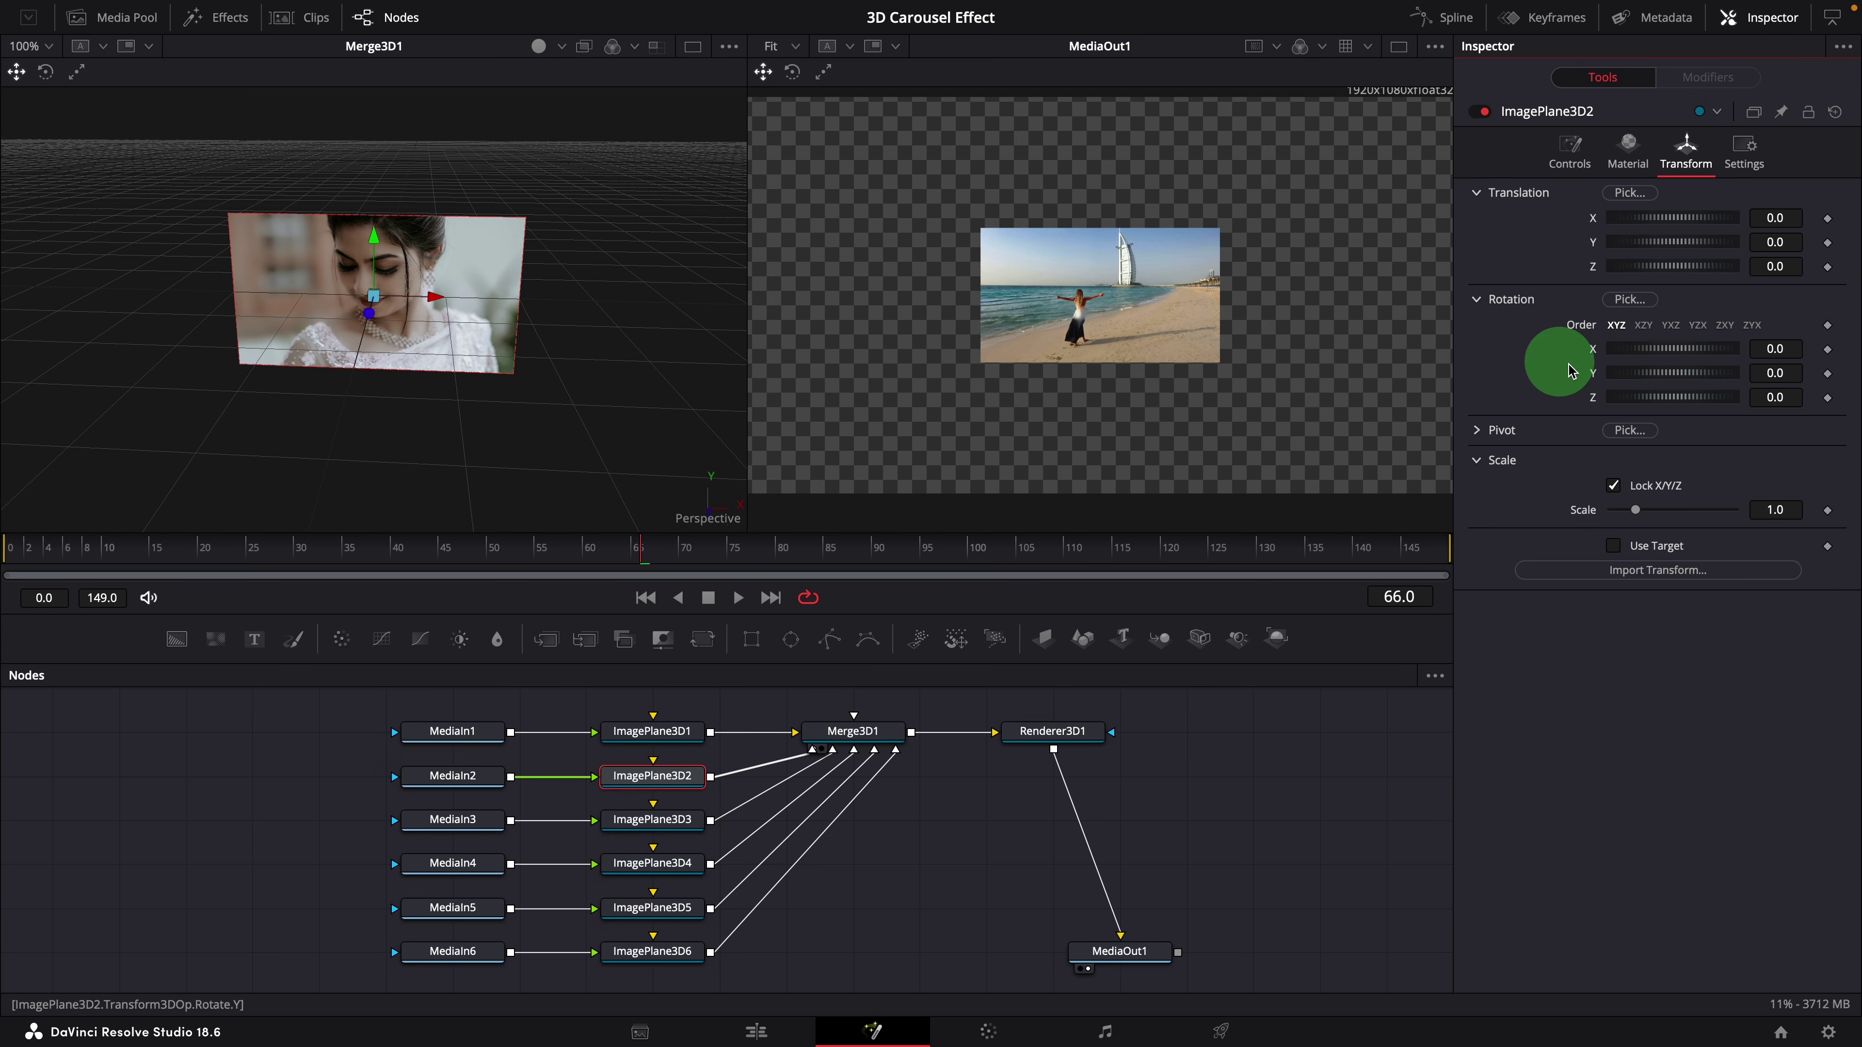
pyautogui.click(1796, 373)
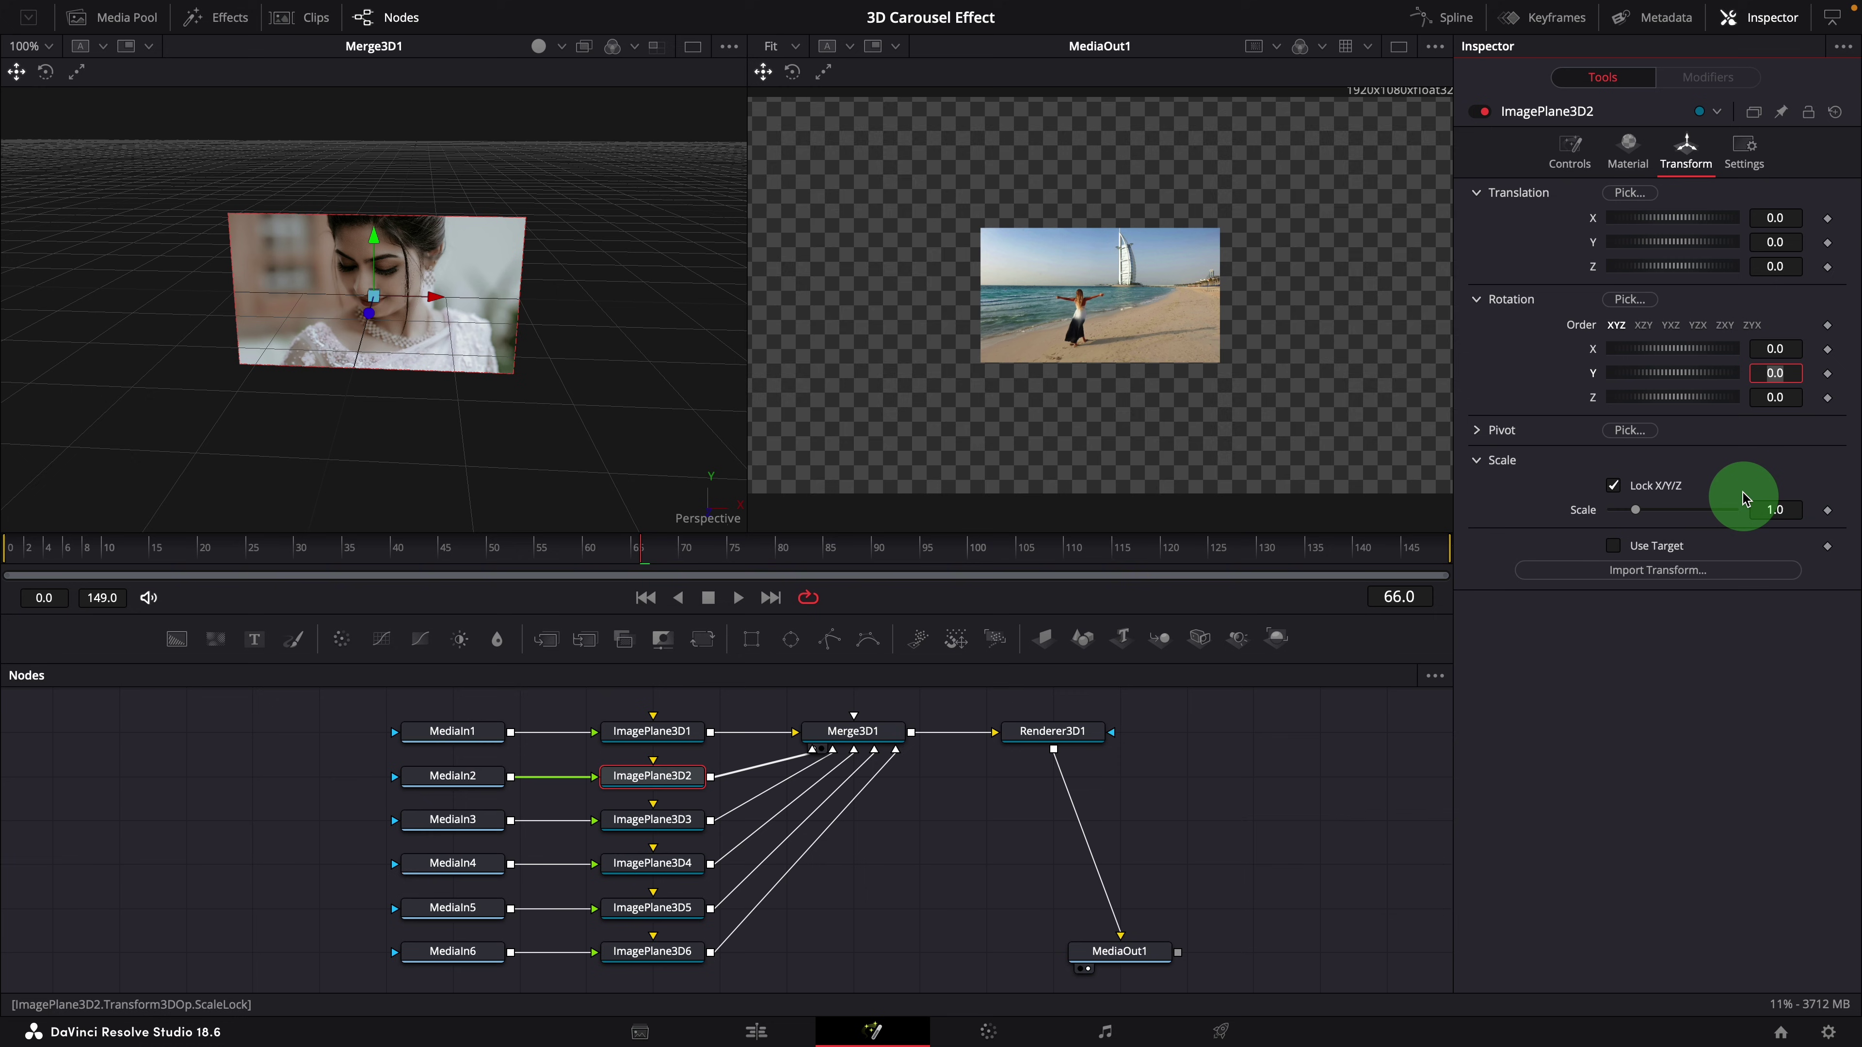
pyautogui.press('Tab')
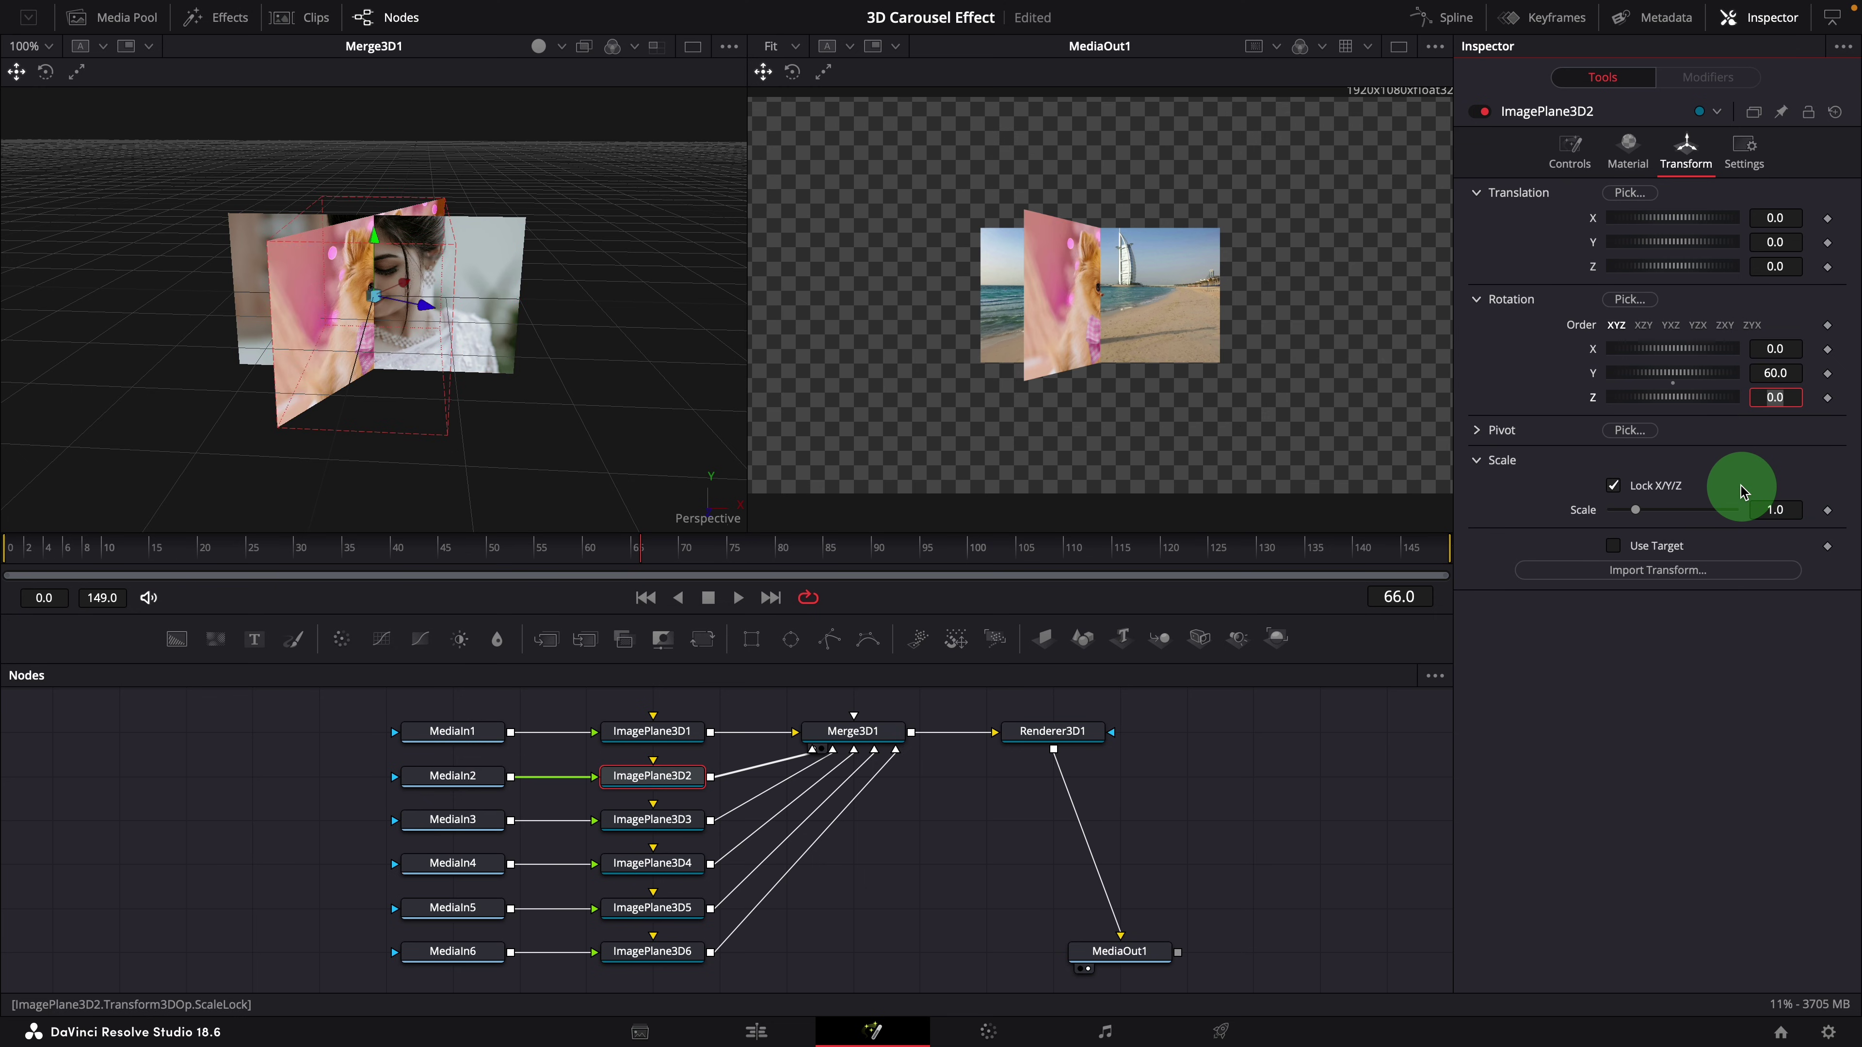
pyautogui.click(1497, 432)
# Set ImagePlane3D2's Pivot Z to -1 and orbit the viewer to inspect the angled plane.
pyautogui.click(1751, 516)
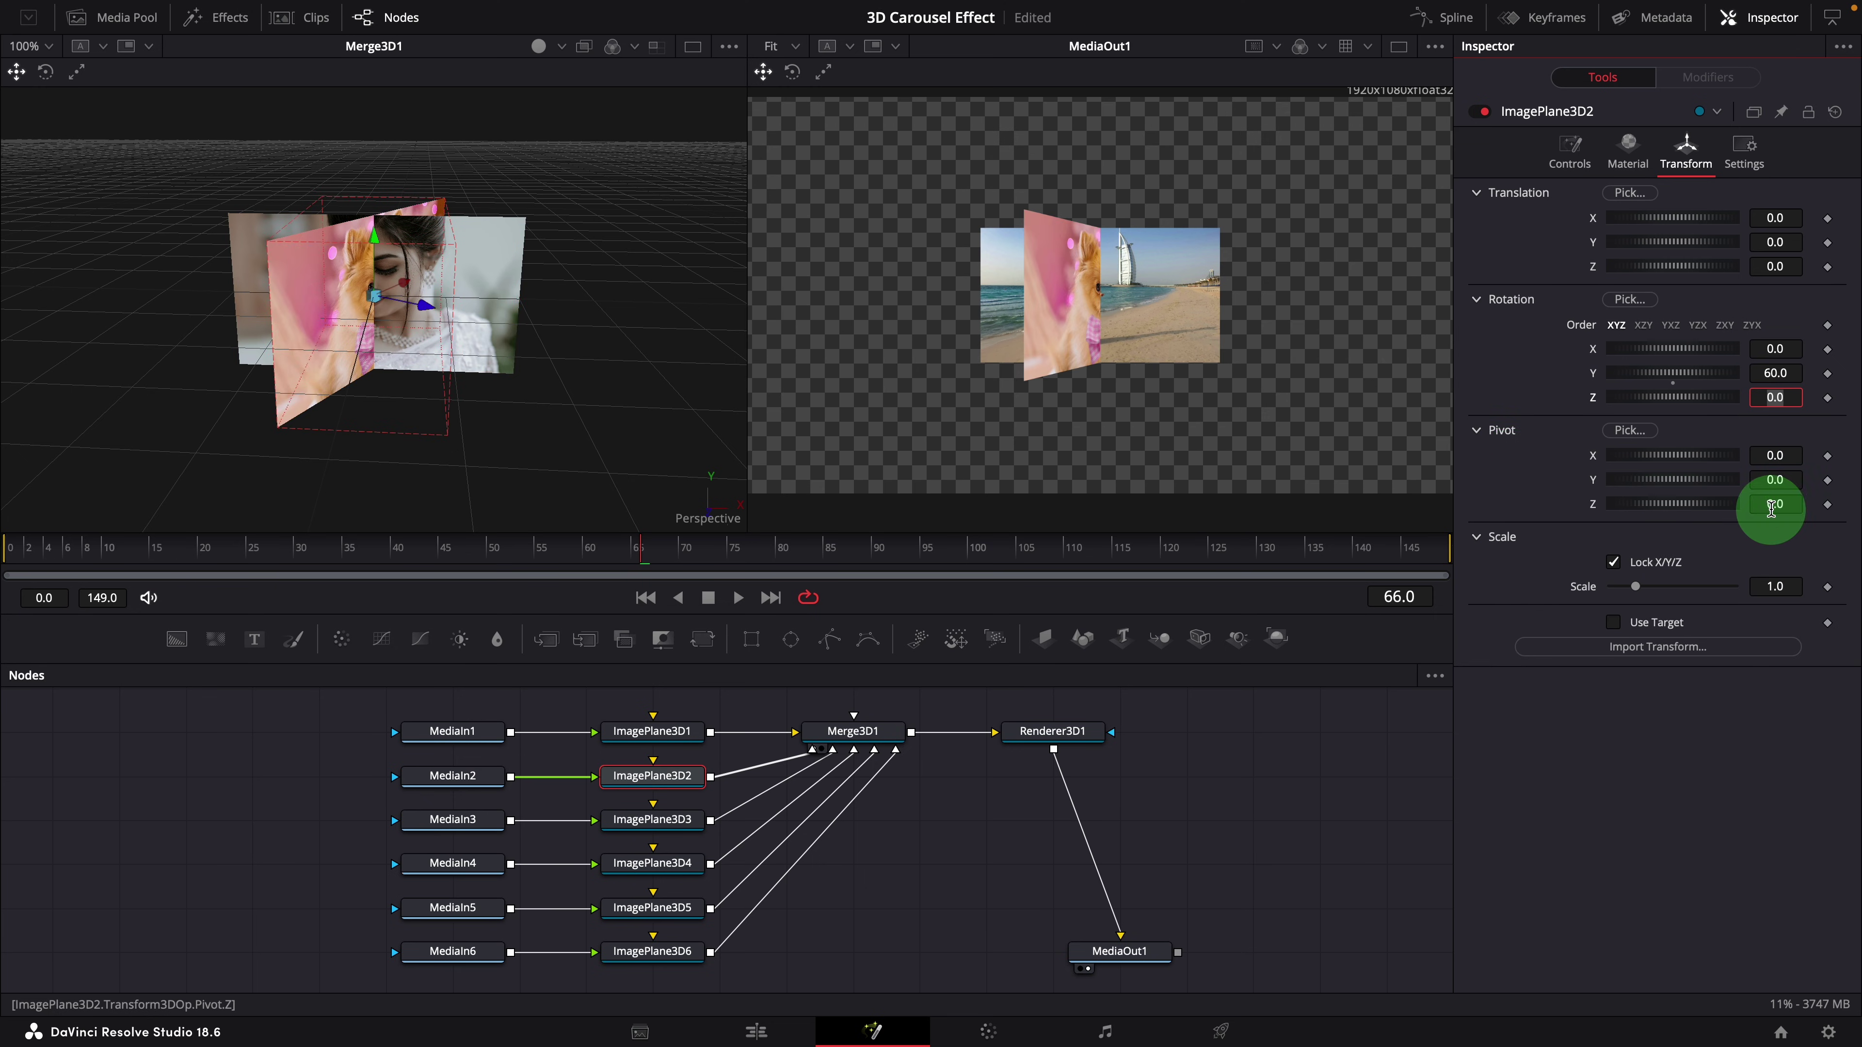
pyautogui.write('-1')
pyautogui.press('Tab')
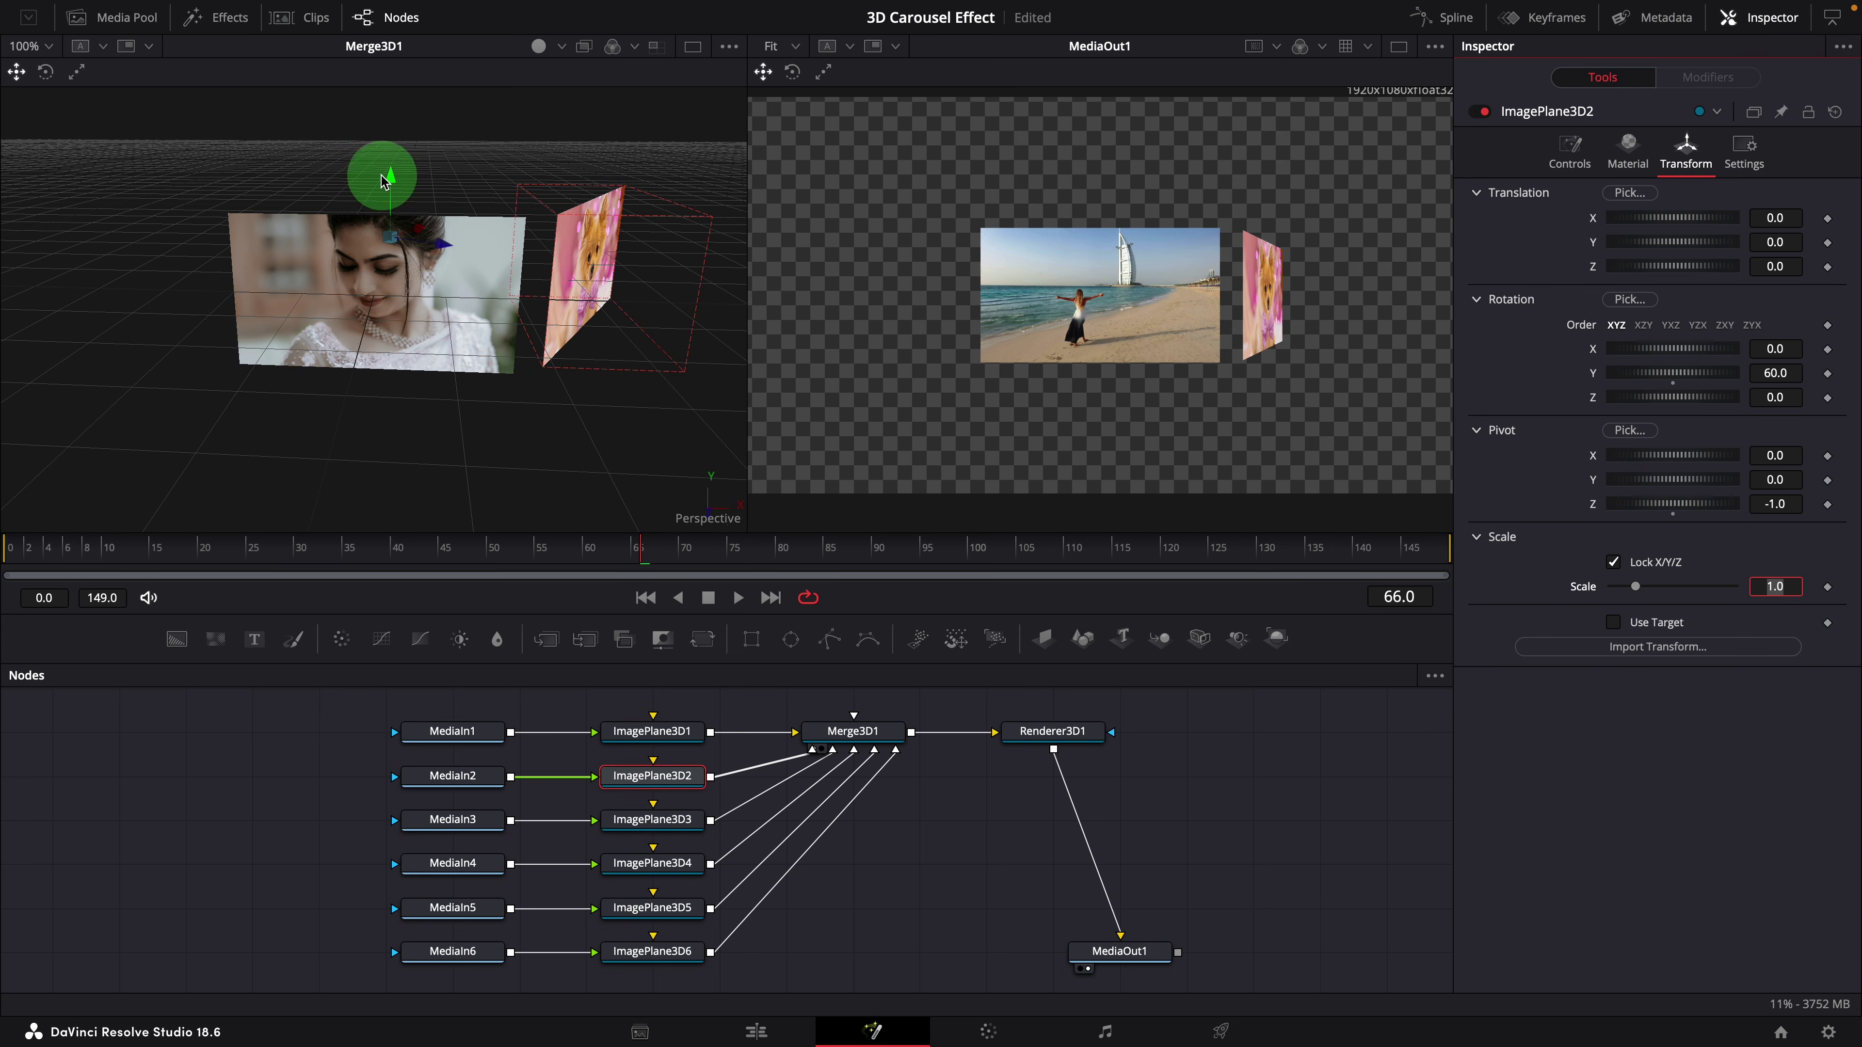
pyautogui.moveTo(511, 195); pyautogui.dragTo(440, 284)
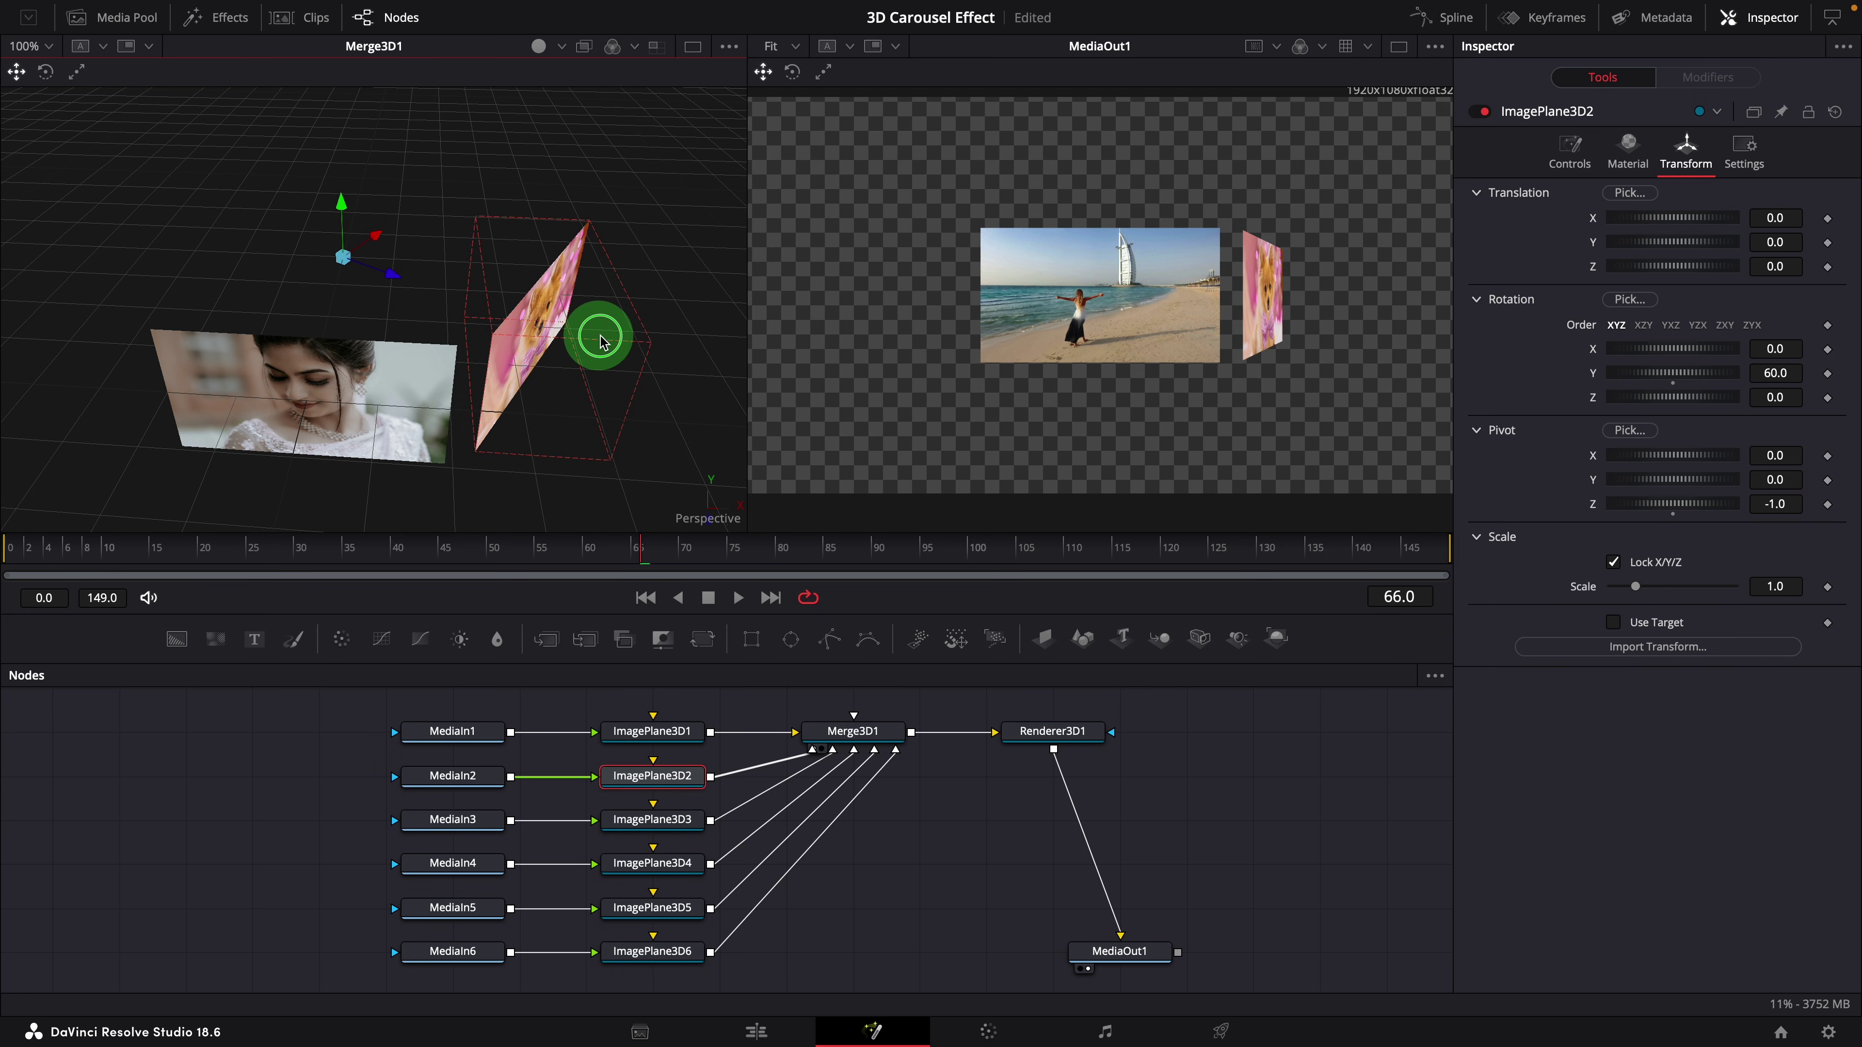
pyautogui.moveTo(597, 335)
pyautogui.mouseDown()
pyautogui.moveTo(586, 393)
pyautogui.moveTo(576, 361)
pyautogui.mouseUp()
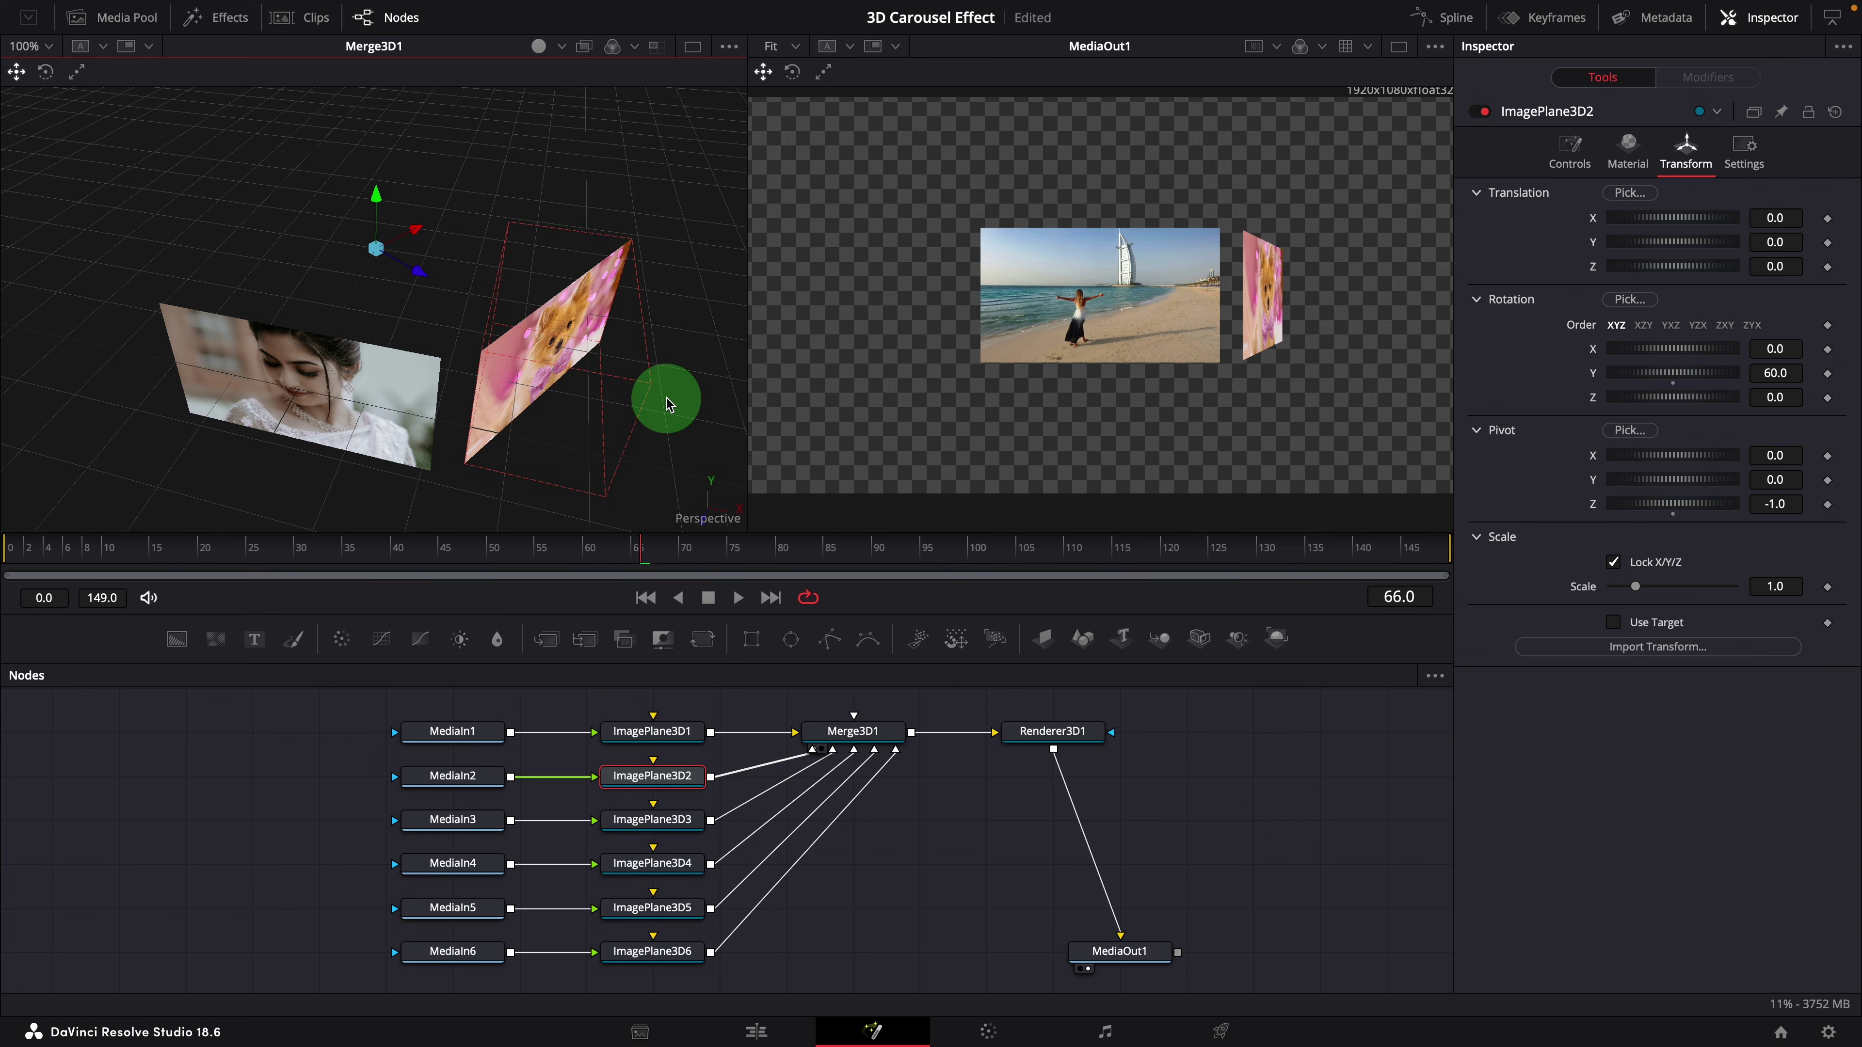
pyautogui.moveTo(665, 389); pyautogui.dragTo(665, 329)
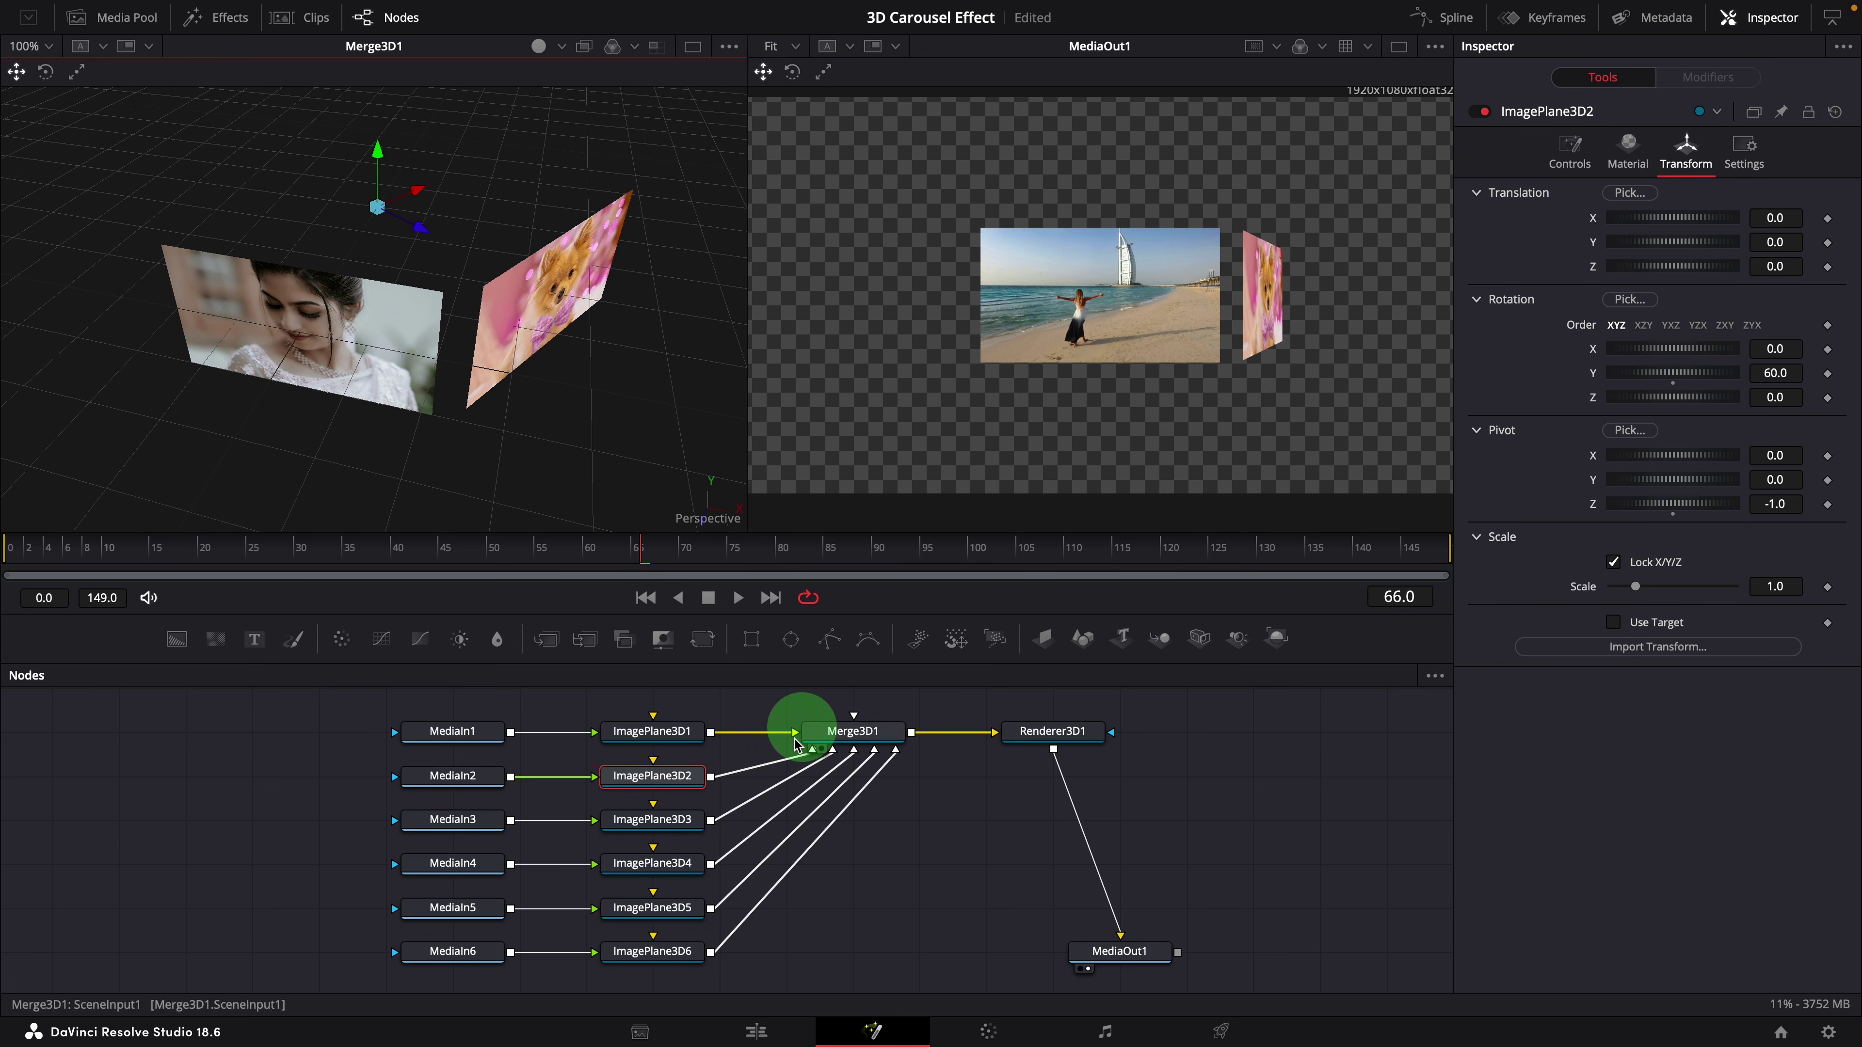
# Set ImagePlane3D3's Transform Rotation Y to 120.
pyautogui.click(676, 820)
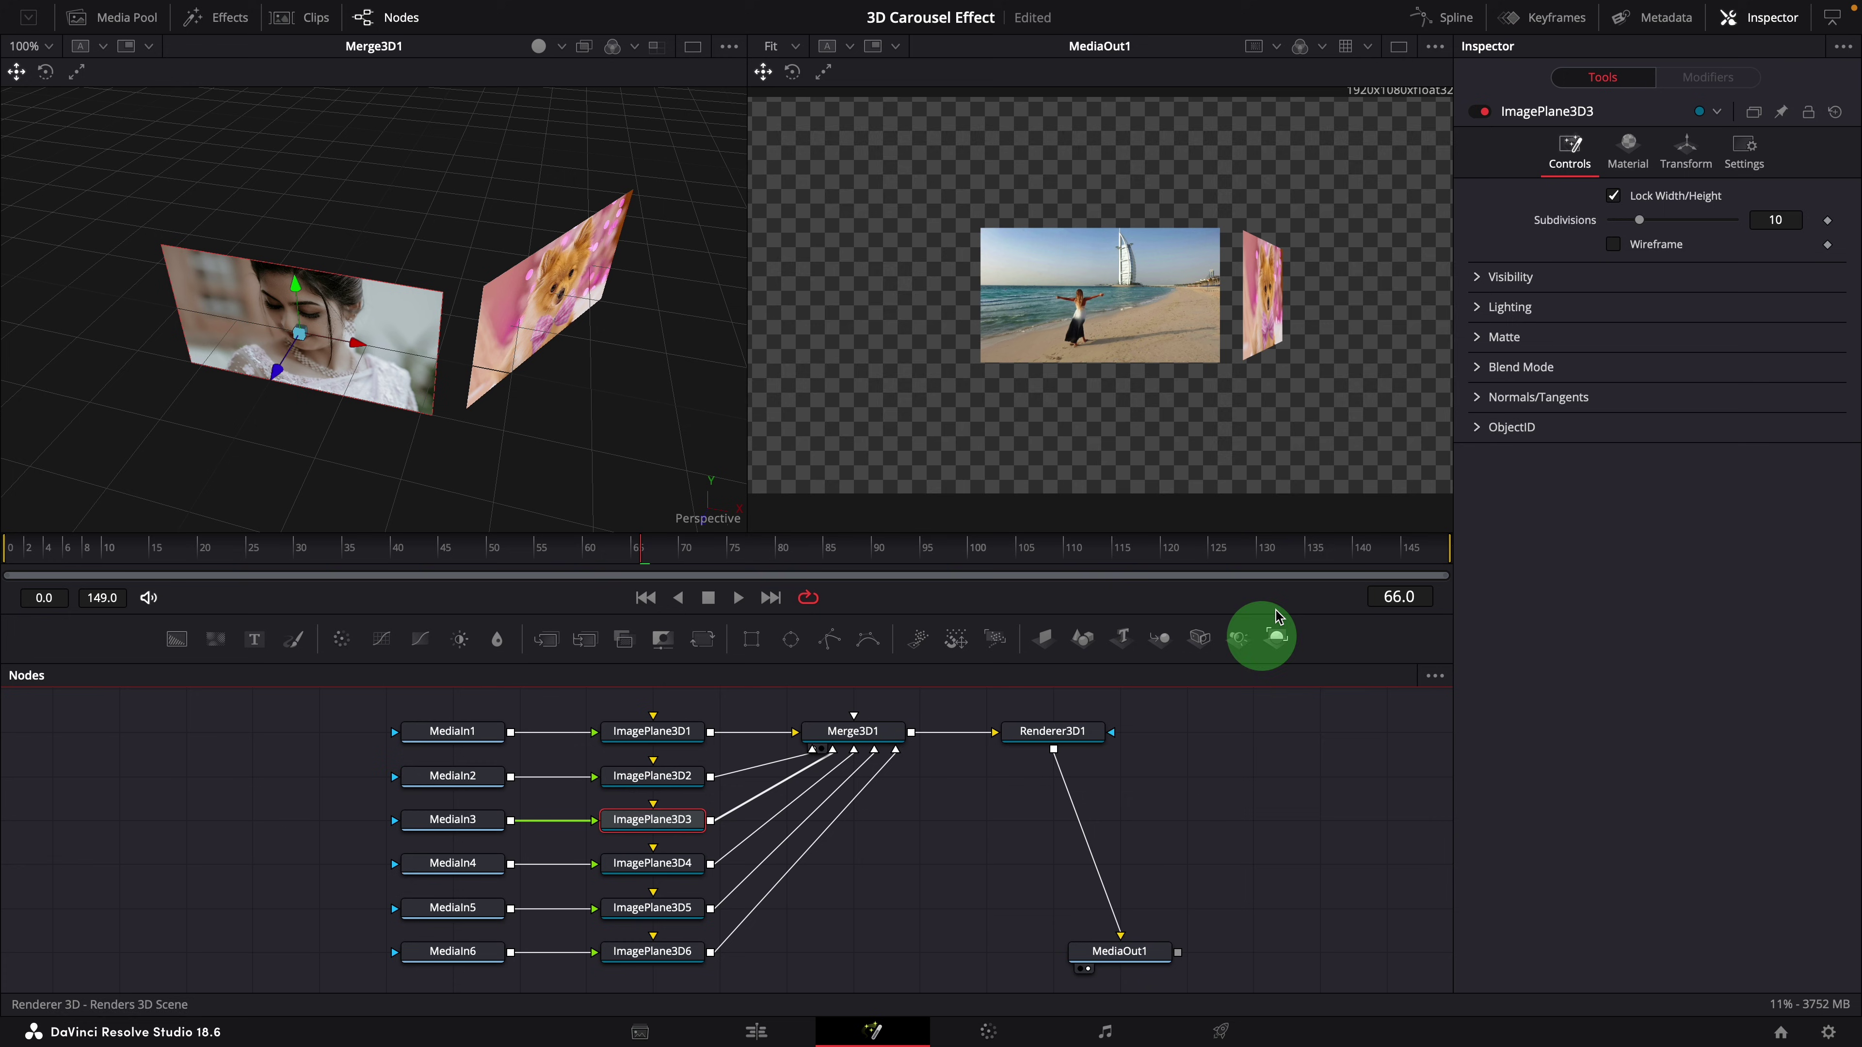
pyautogui.click(1683, 162)
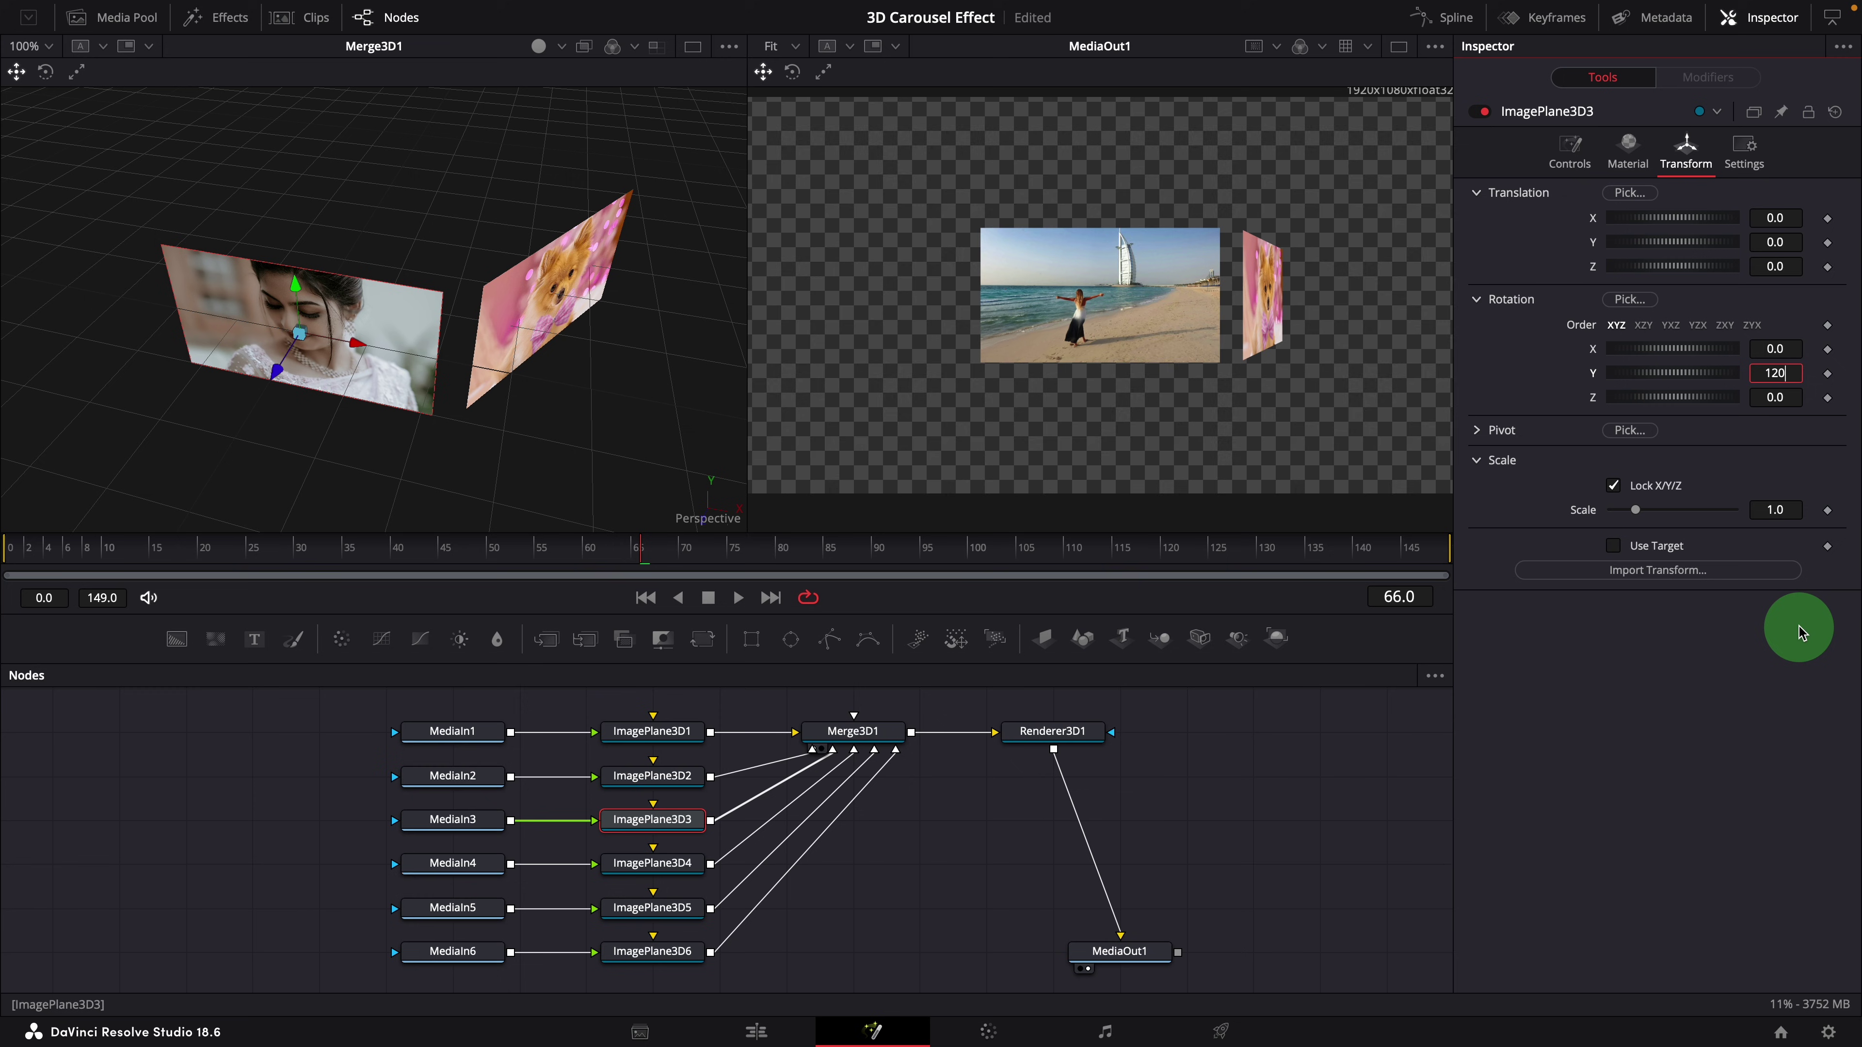
pyautogui.press('Tab')
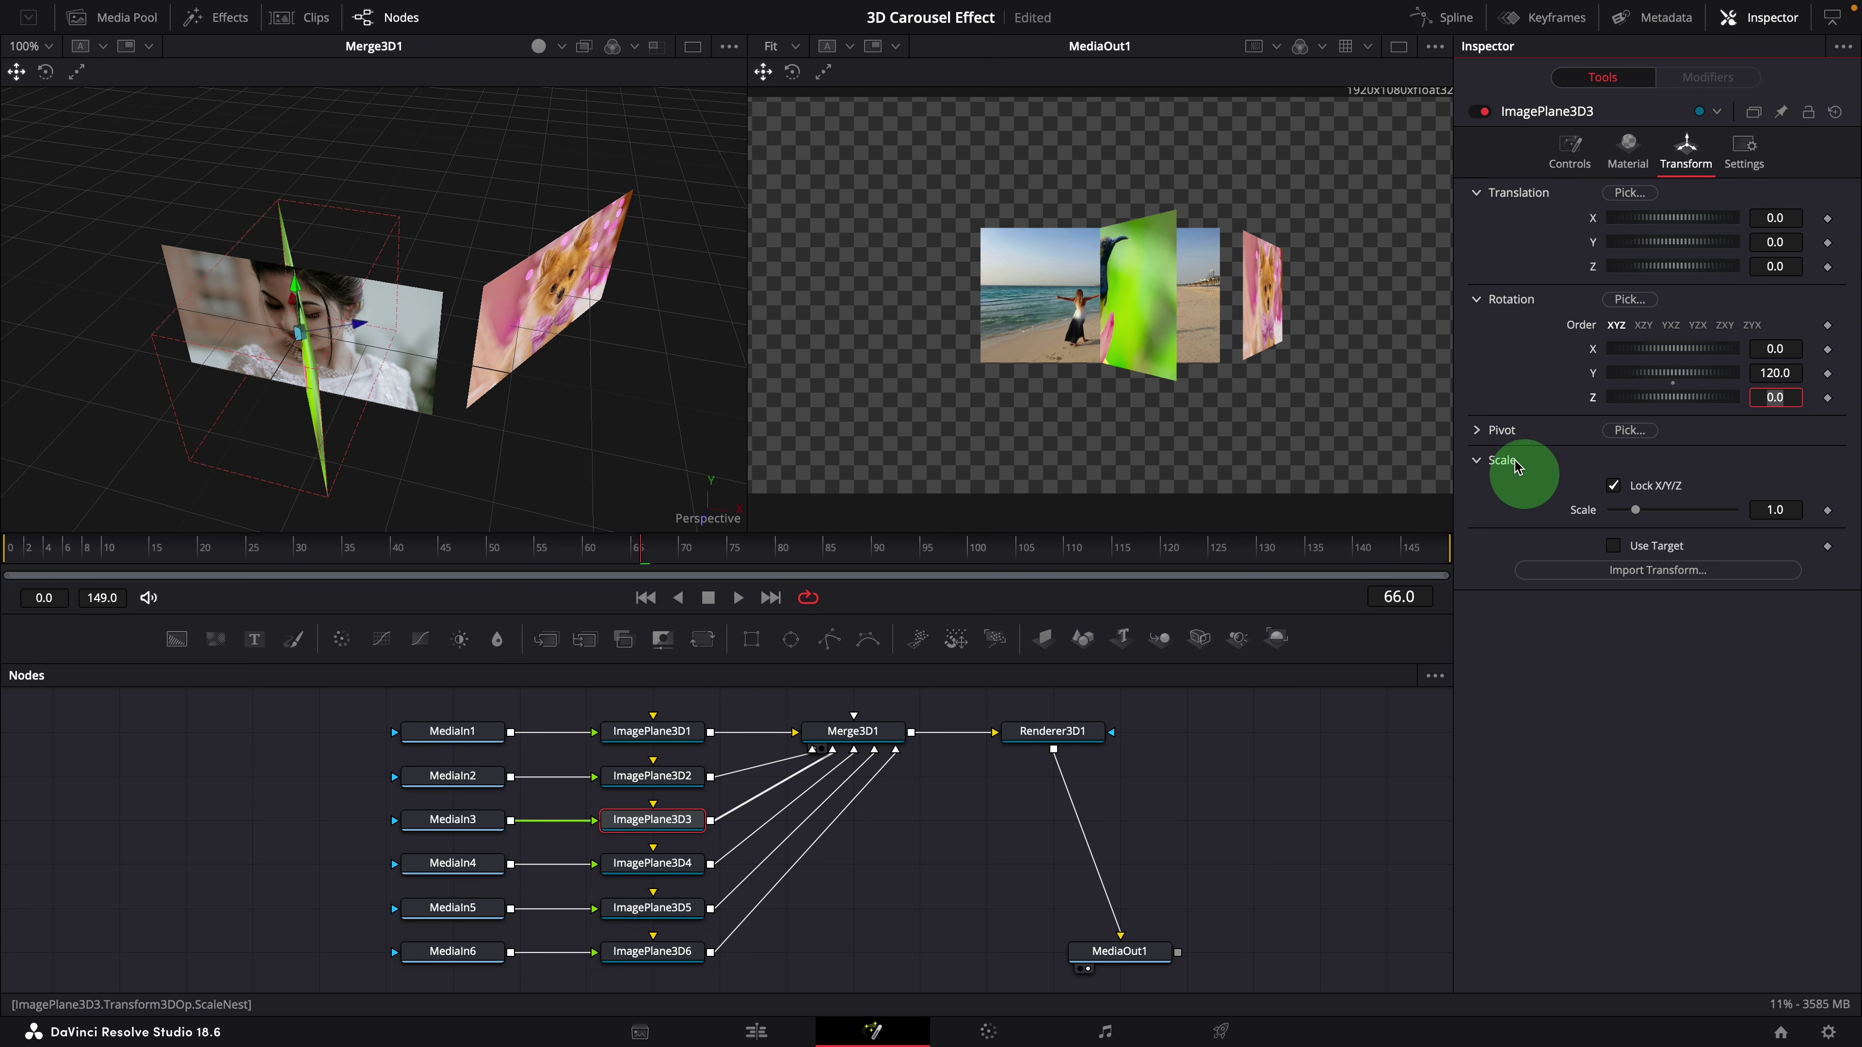
pyautogui.click(1501, 431)
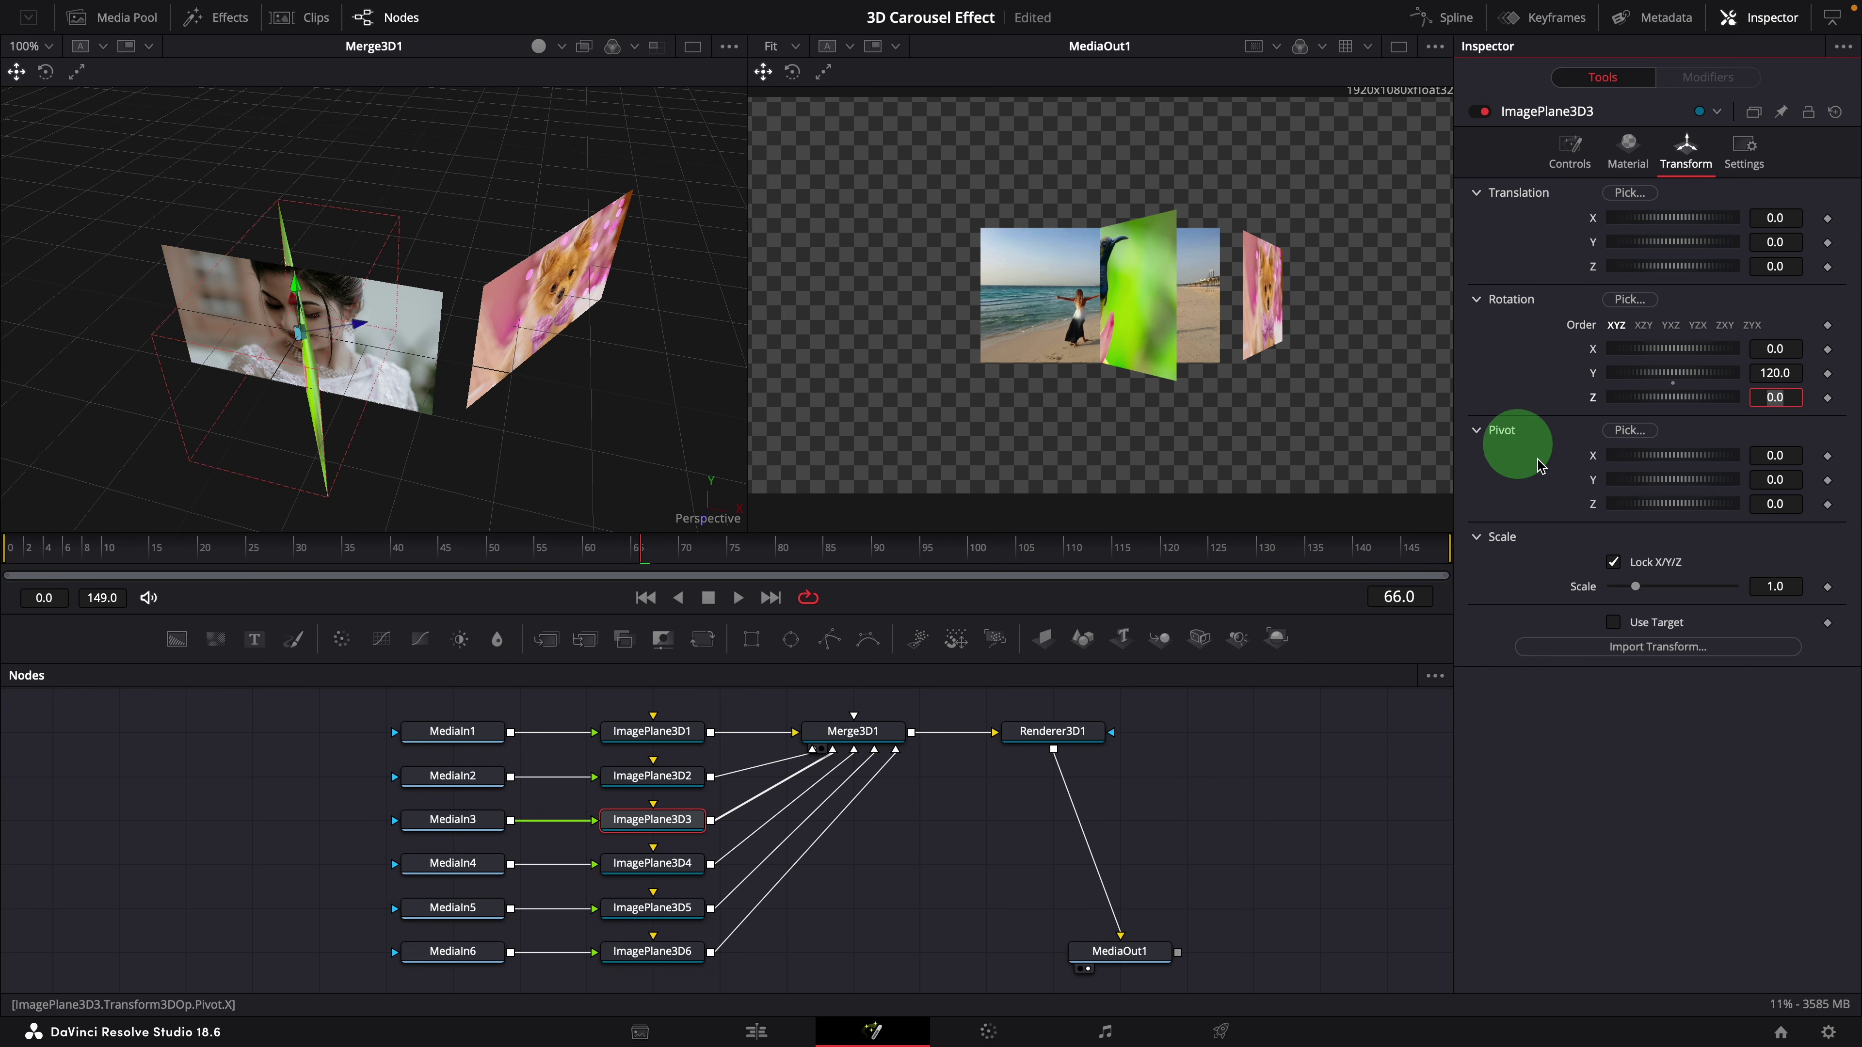
# Add an expression to ImagePlane3D3's Pivot Z linking it to ImagePlane3D2's Pivot Z.
pyautogui.rightClick(1594, 514)
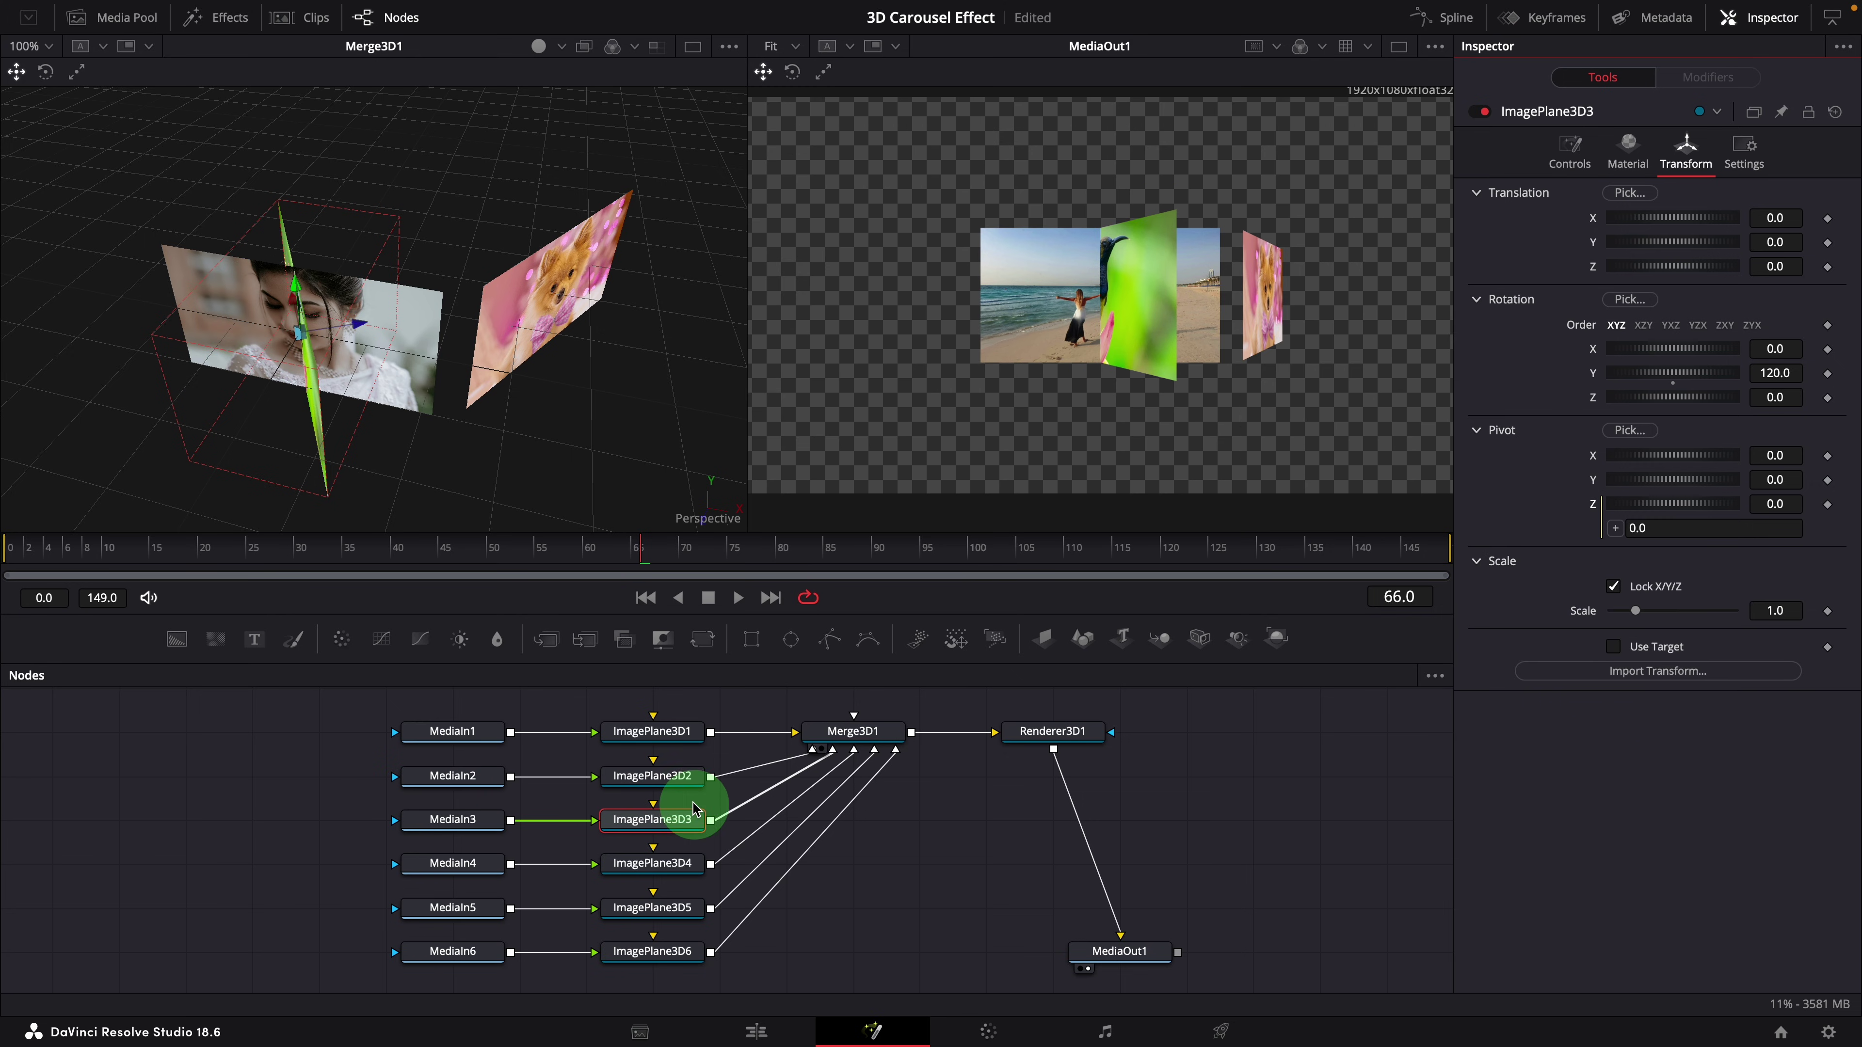
pyautogui.keyDown('ctrl'); pyautogui.click(671, 782); pyautogui.keyUp('ctrl')
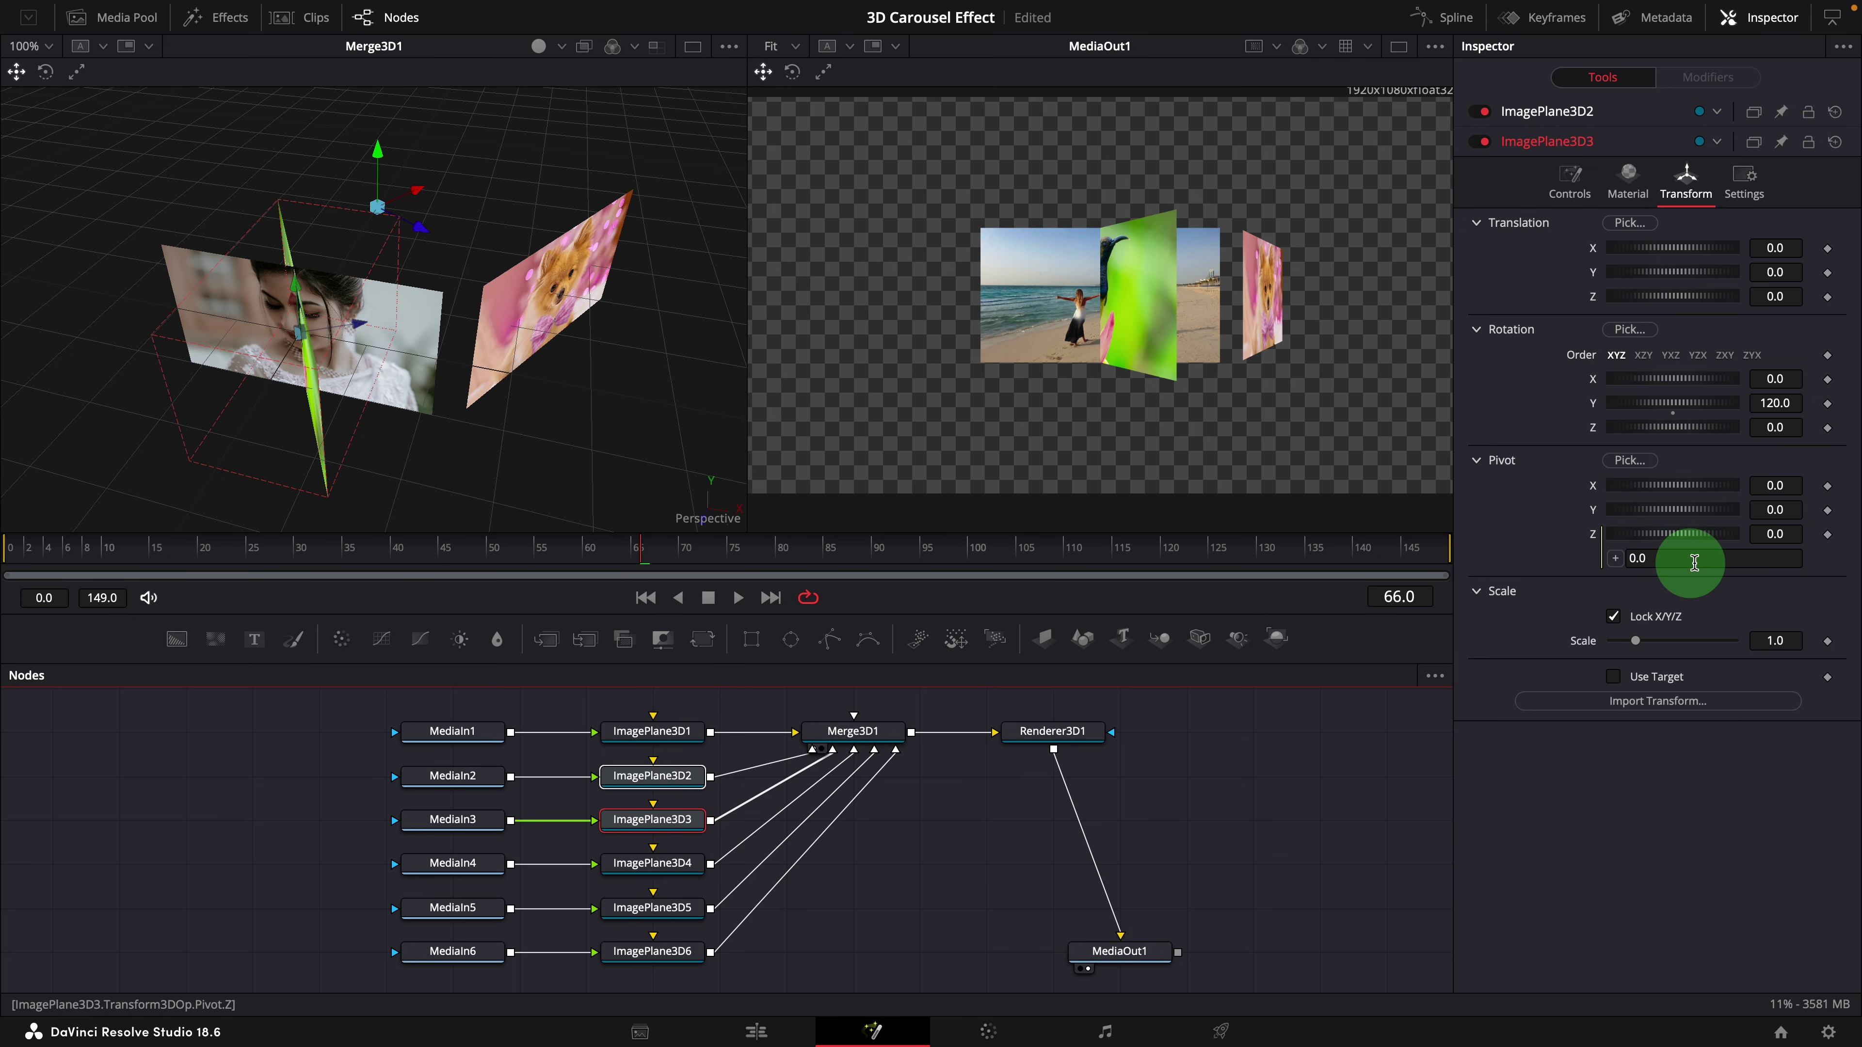
pyautogui.click(1616, 569)
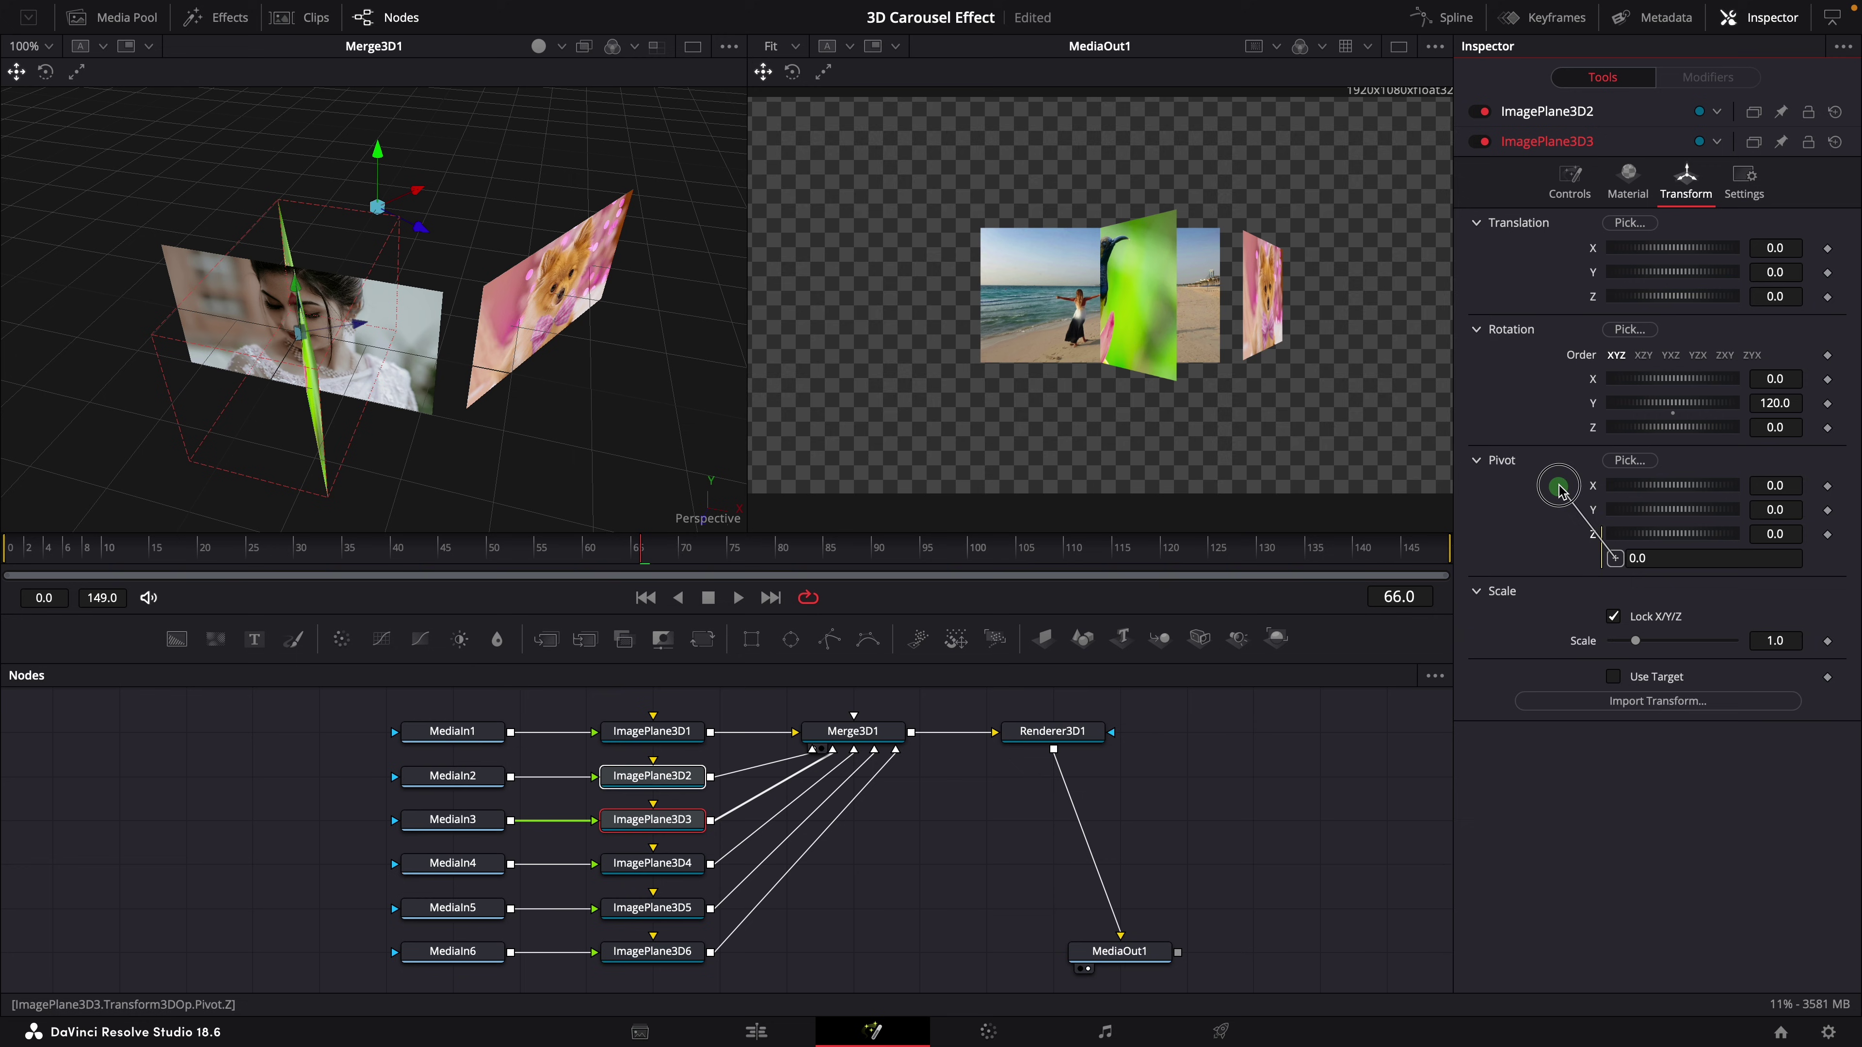
pyautogui.click(1570, 113)
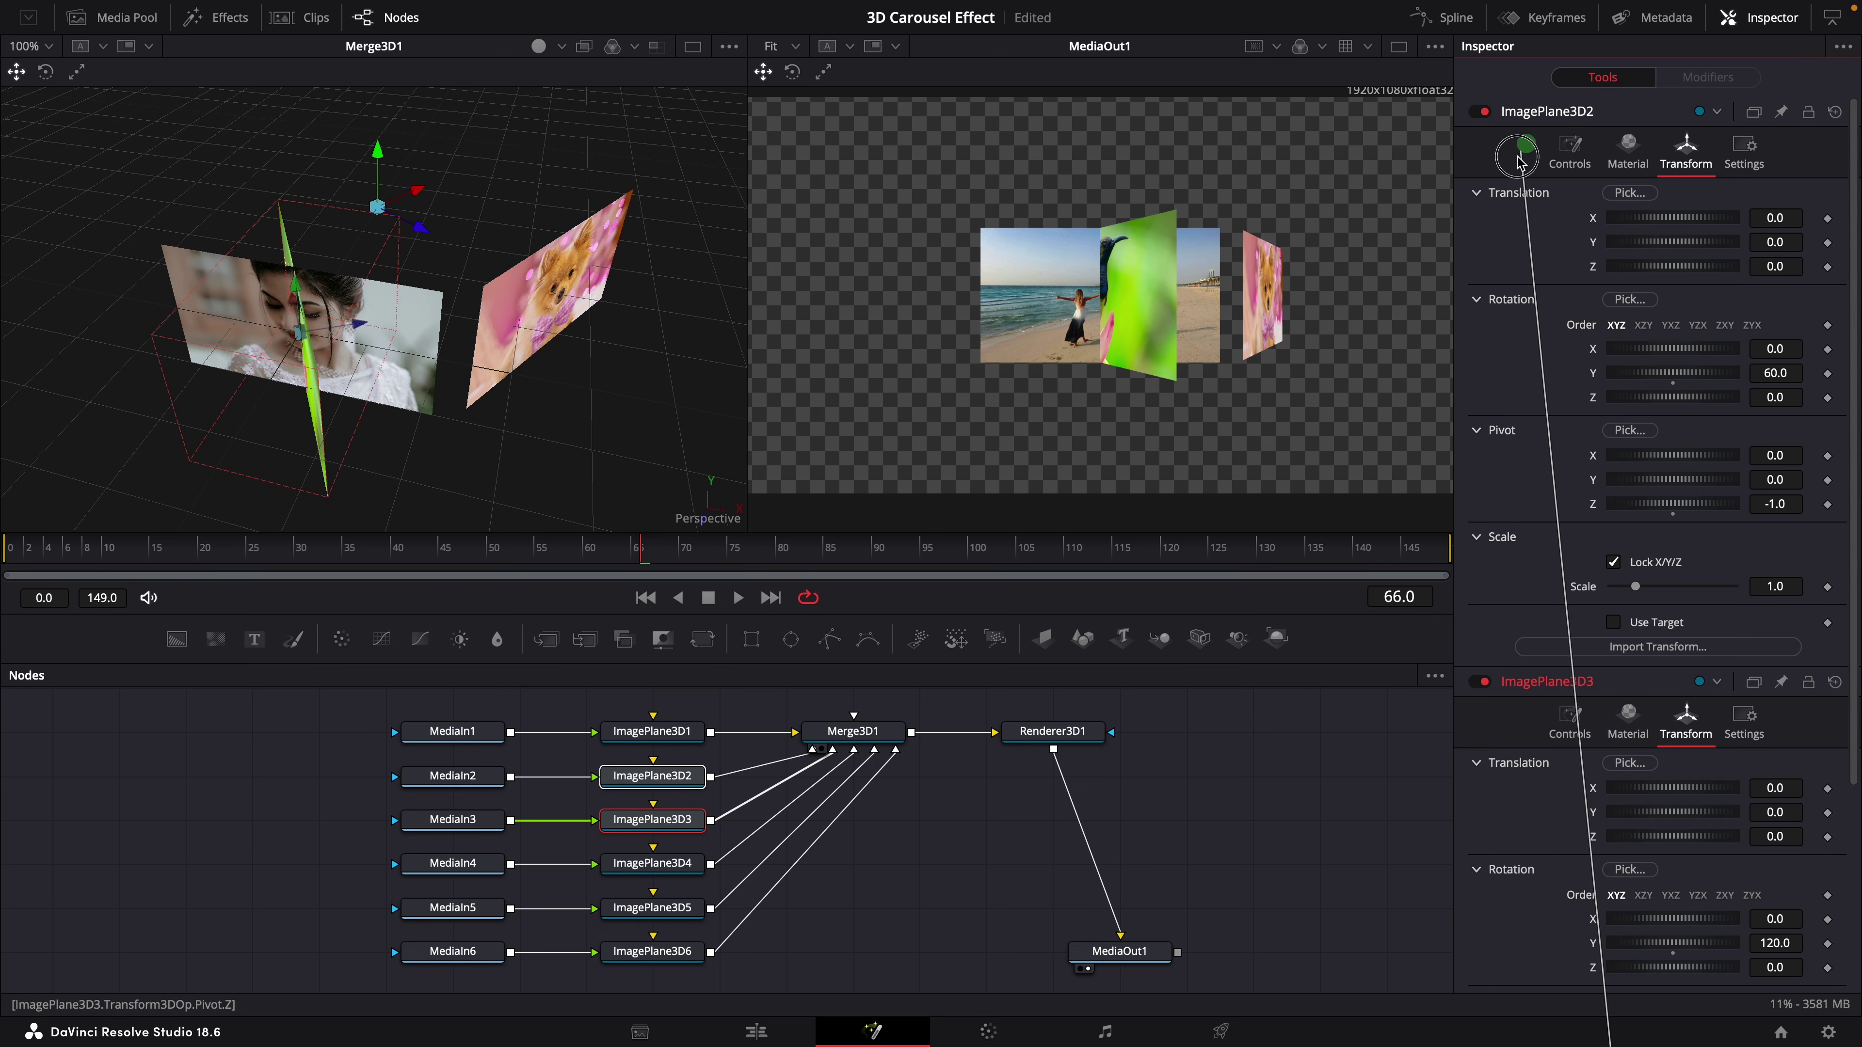
pyautogui.click(1516, 396)
pyautogui.moveTo(1517, 408); pyautogui.dragTo(1762, 511)
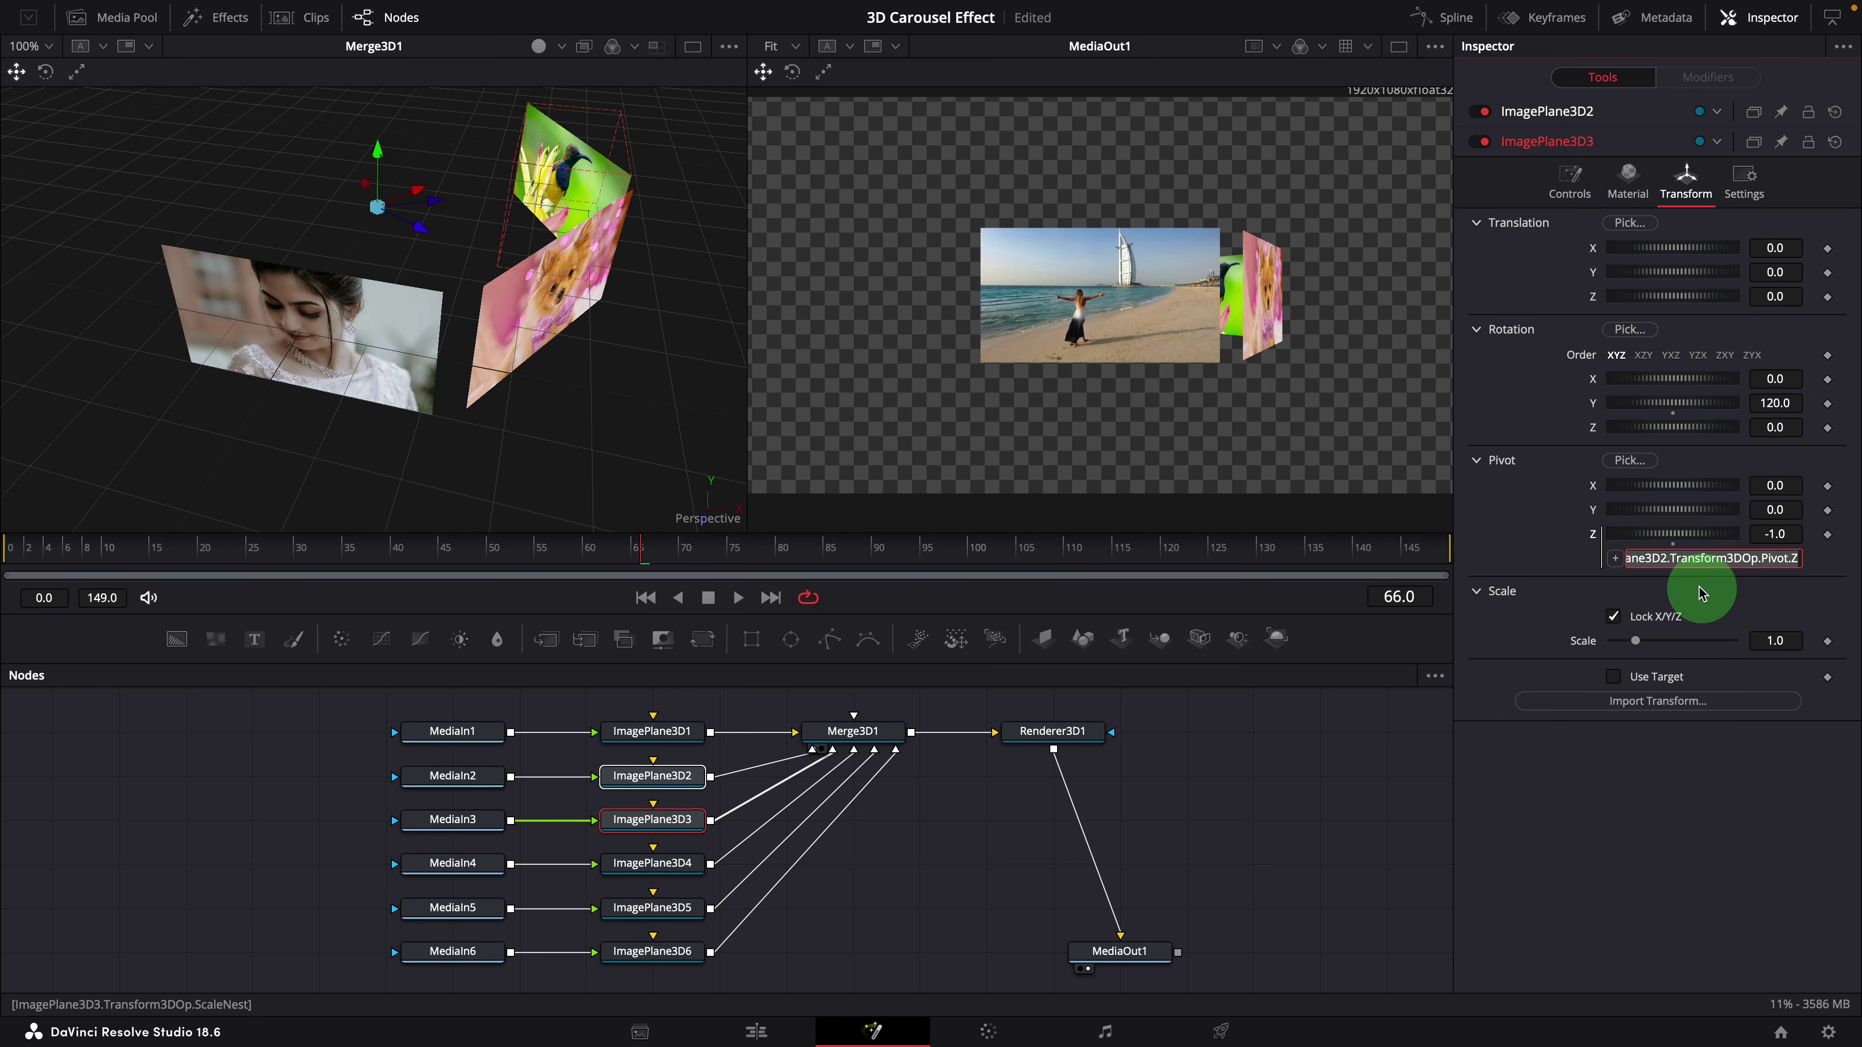
pyautogui.click(1699, 562)
pyautogui.moveTo(1782, 565); pyautogui.dragTo(1640, 564)
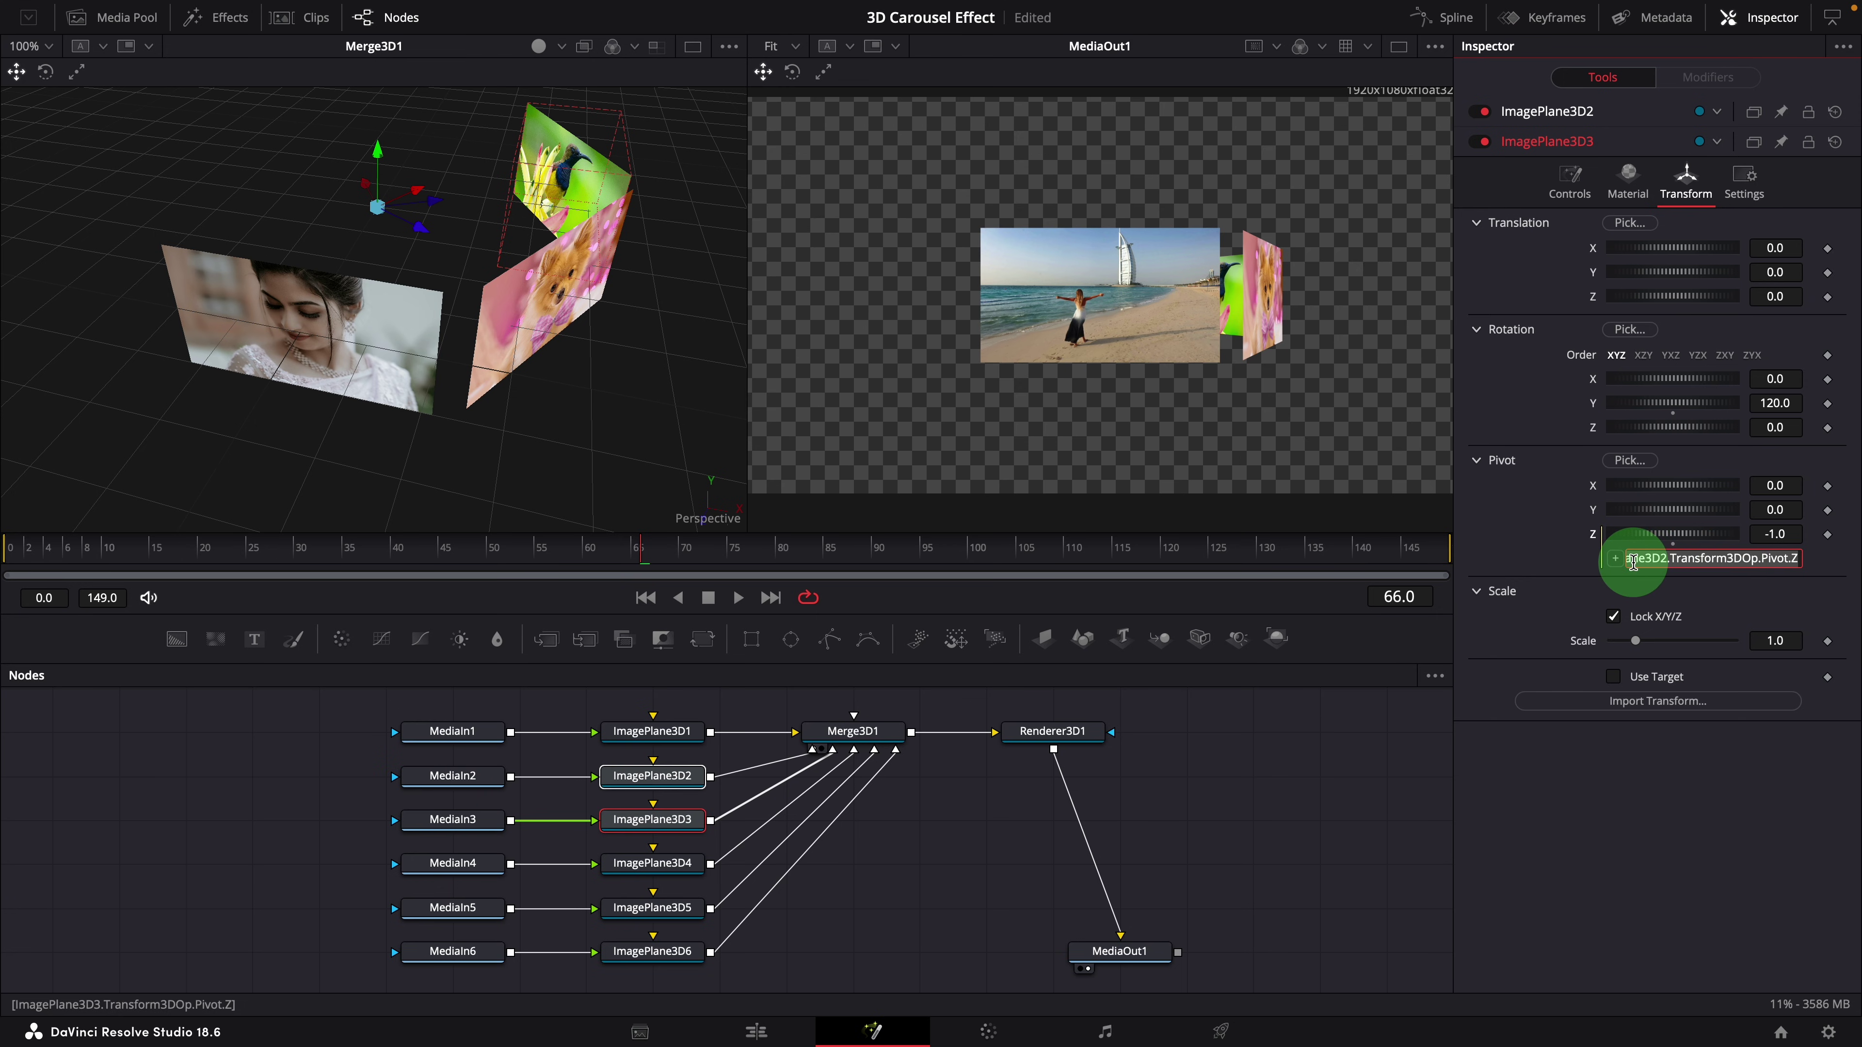
pyautogui.click(1640, 629)
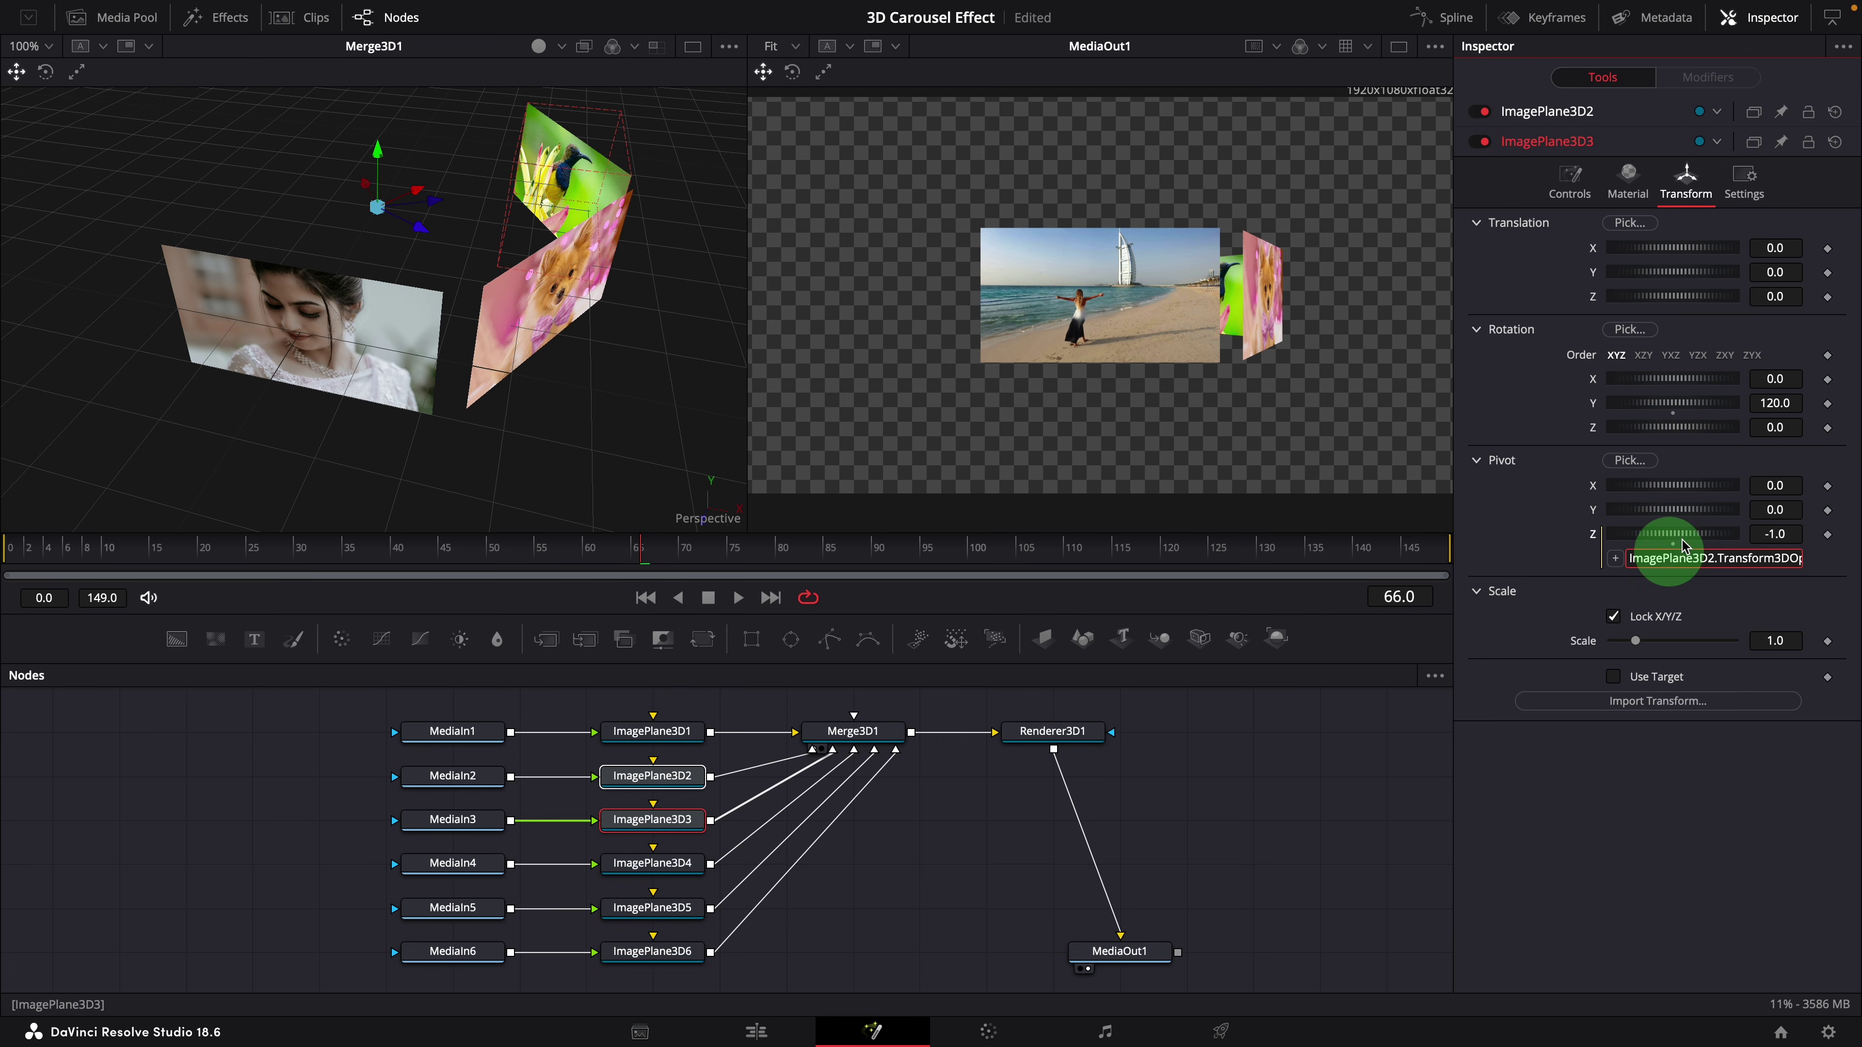
# Pin ImagePlane3D2's settings in the Inspector.
pyautogui.click(1560, 116)
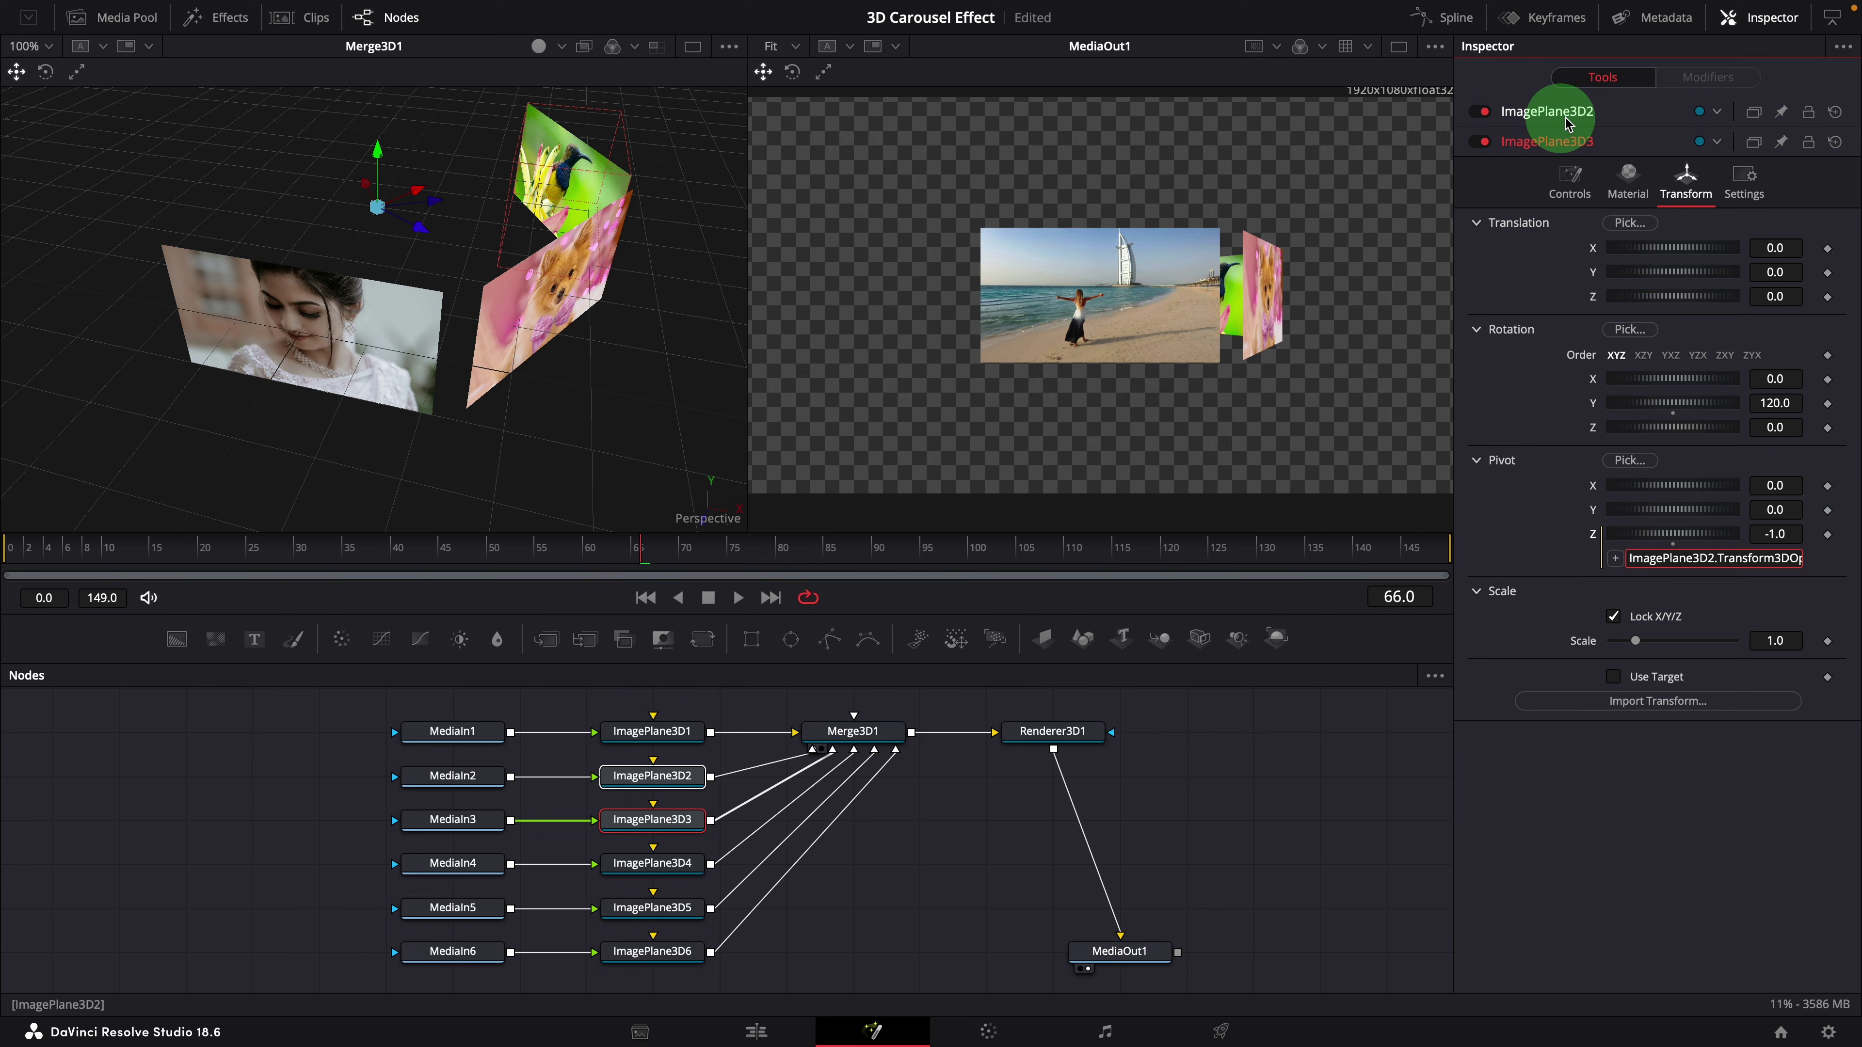
pyautogui.click(1782, 114)
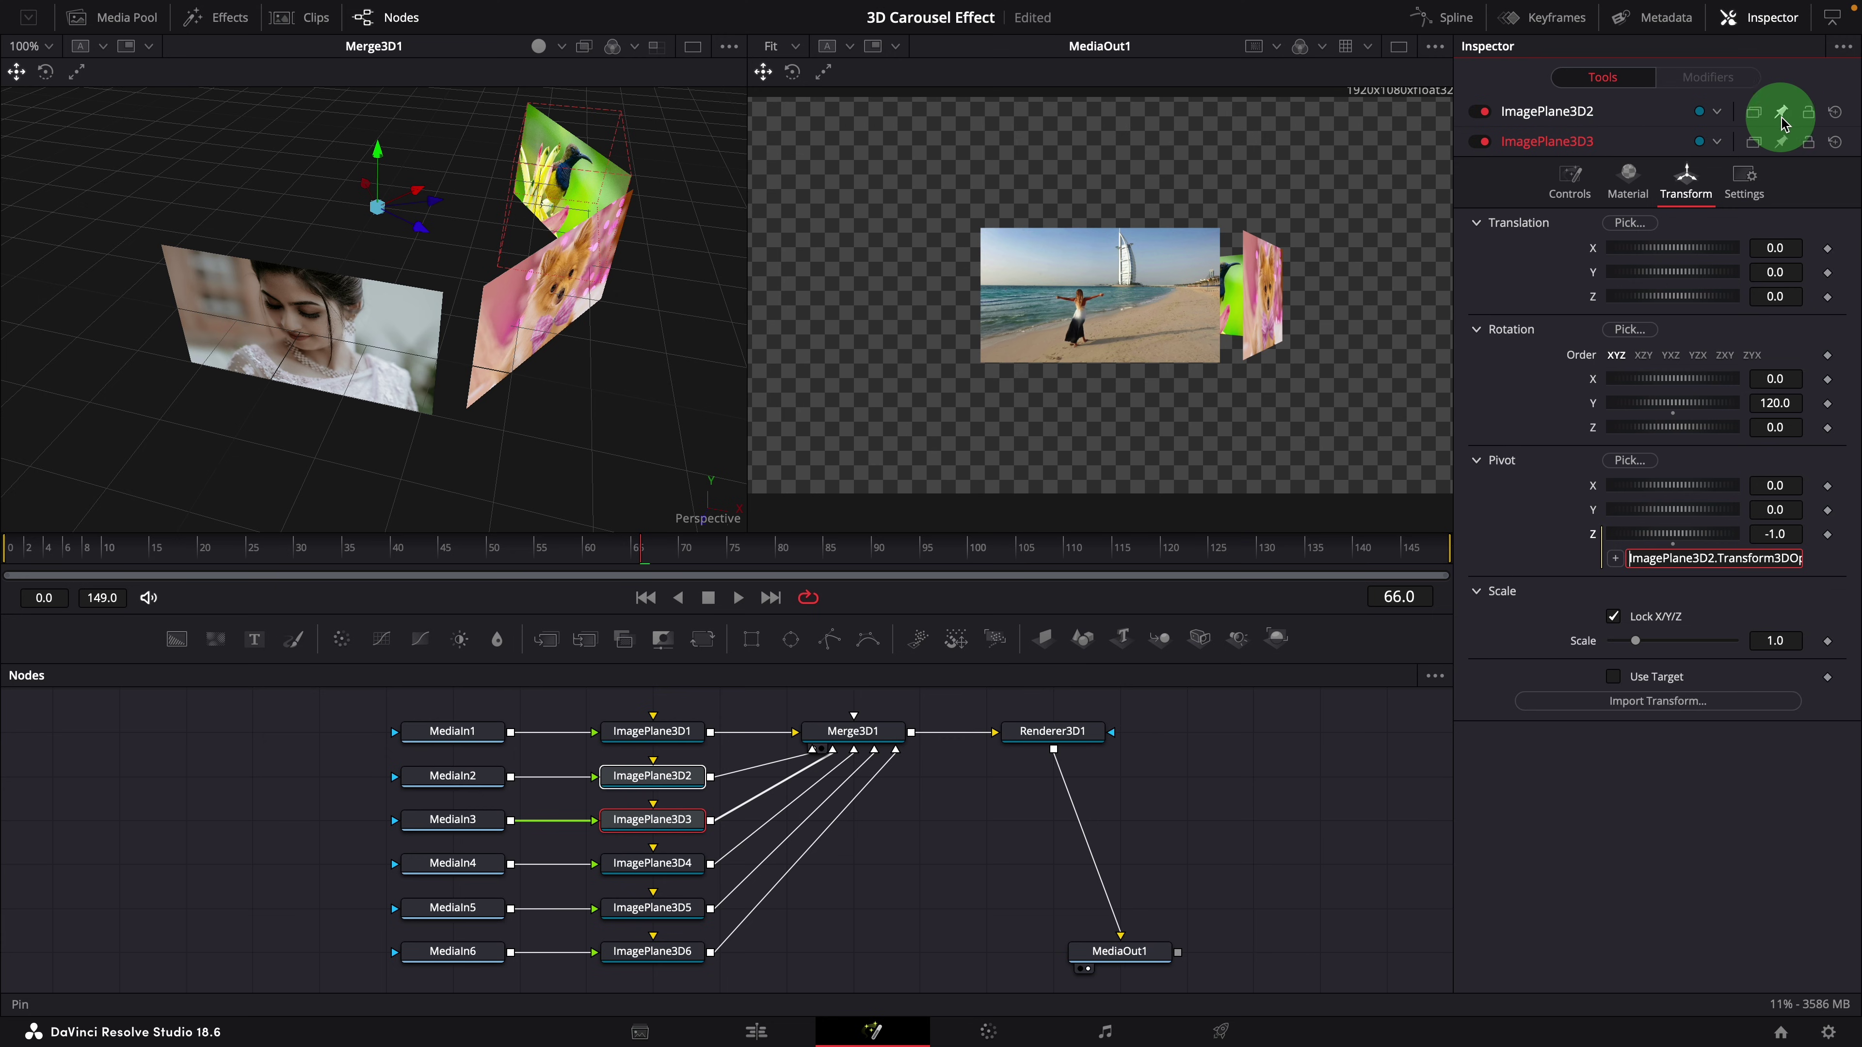
pyautogui.moveTo(1784, 117); pyautogui.dragTo(1597, 127)
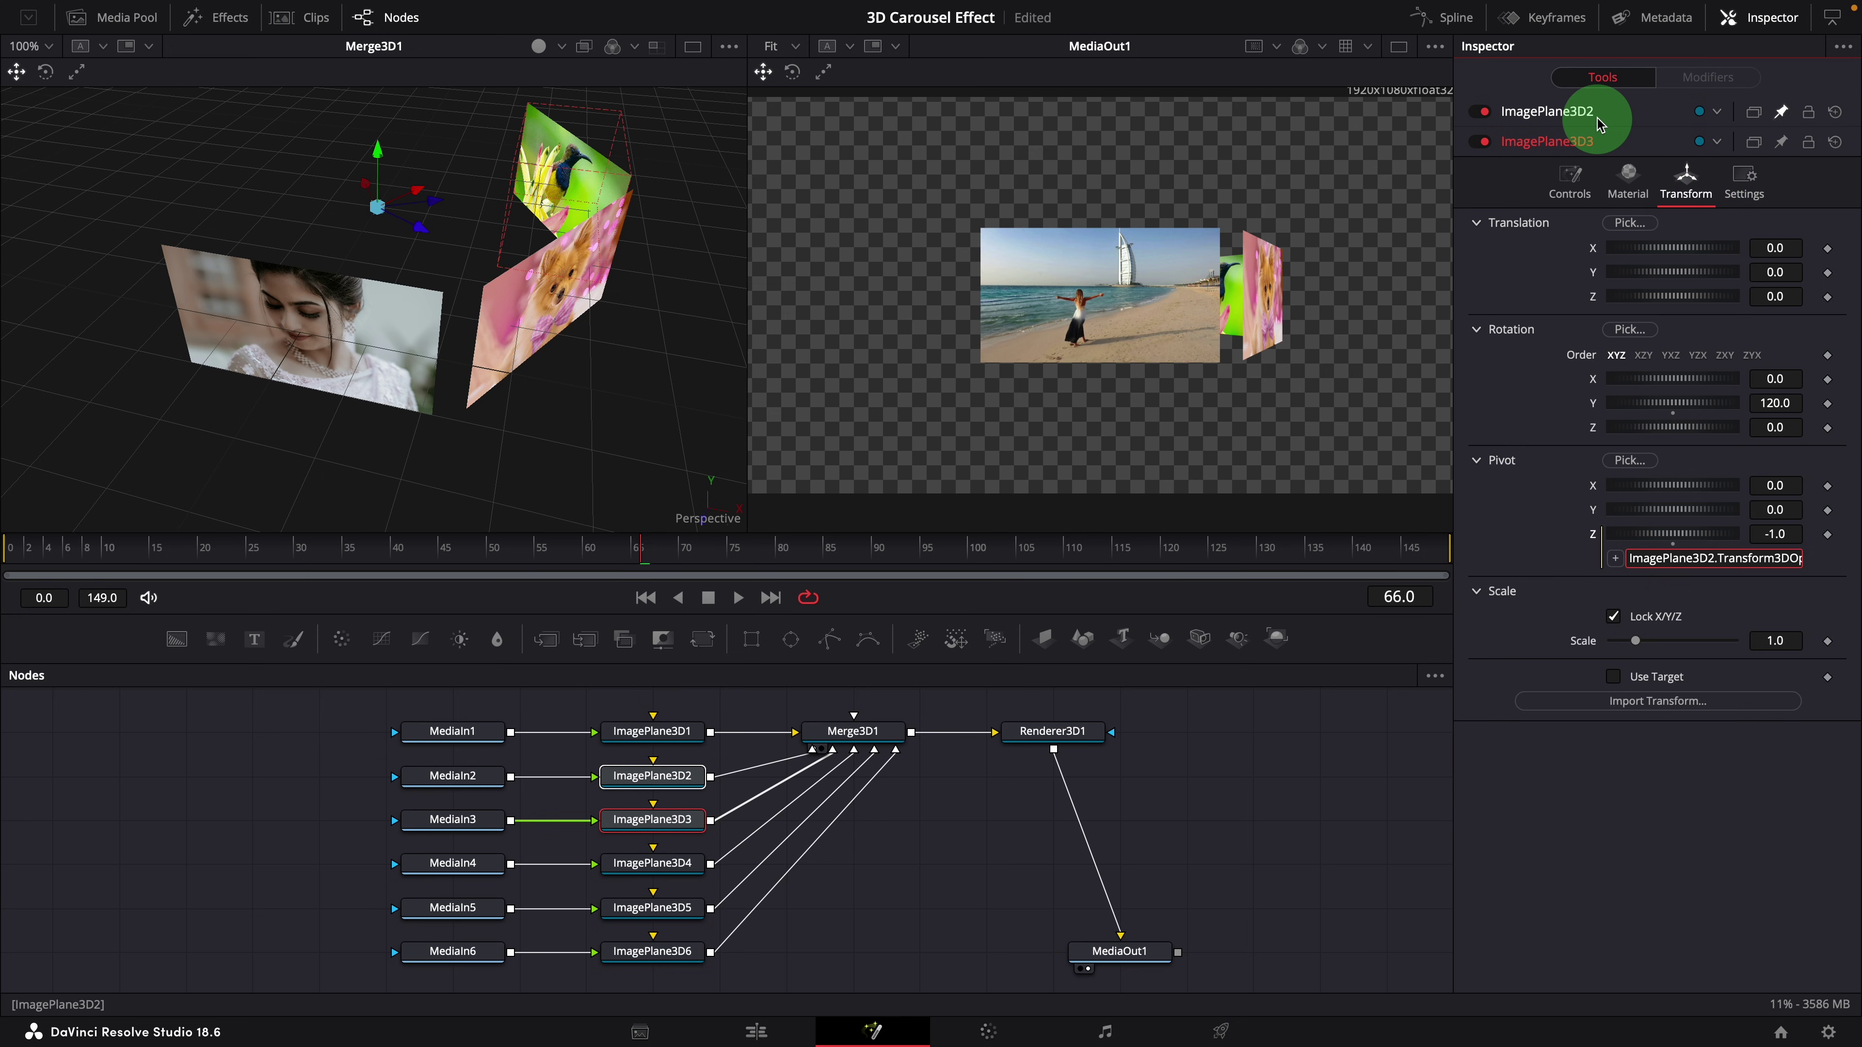
pyautogui.click(1580, 116)
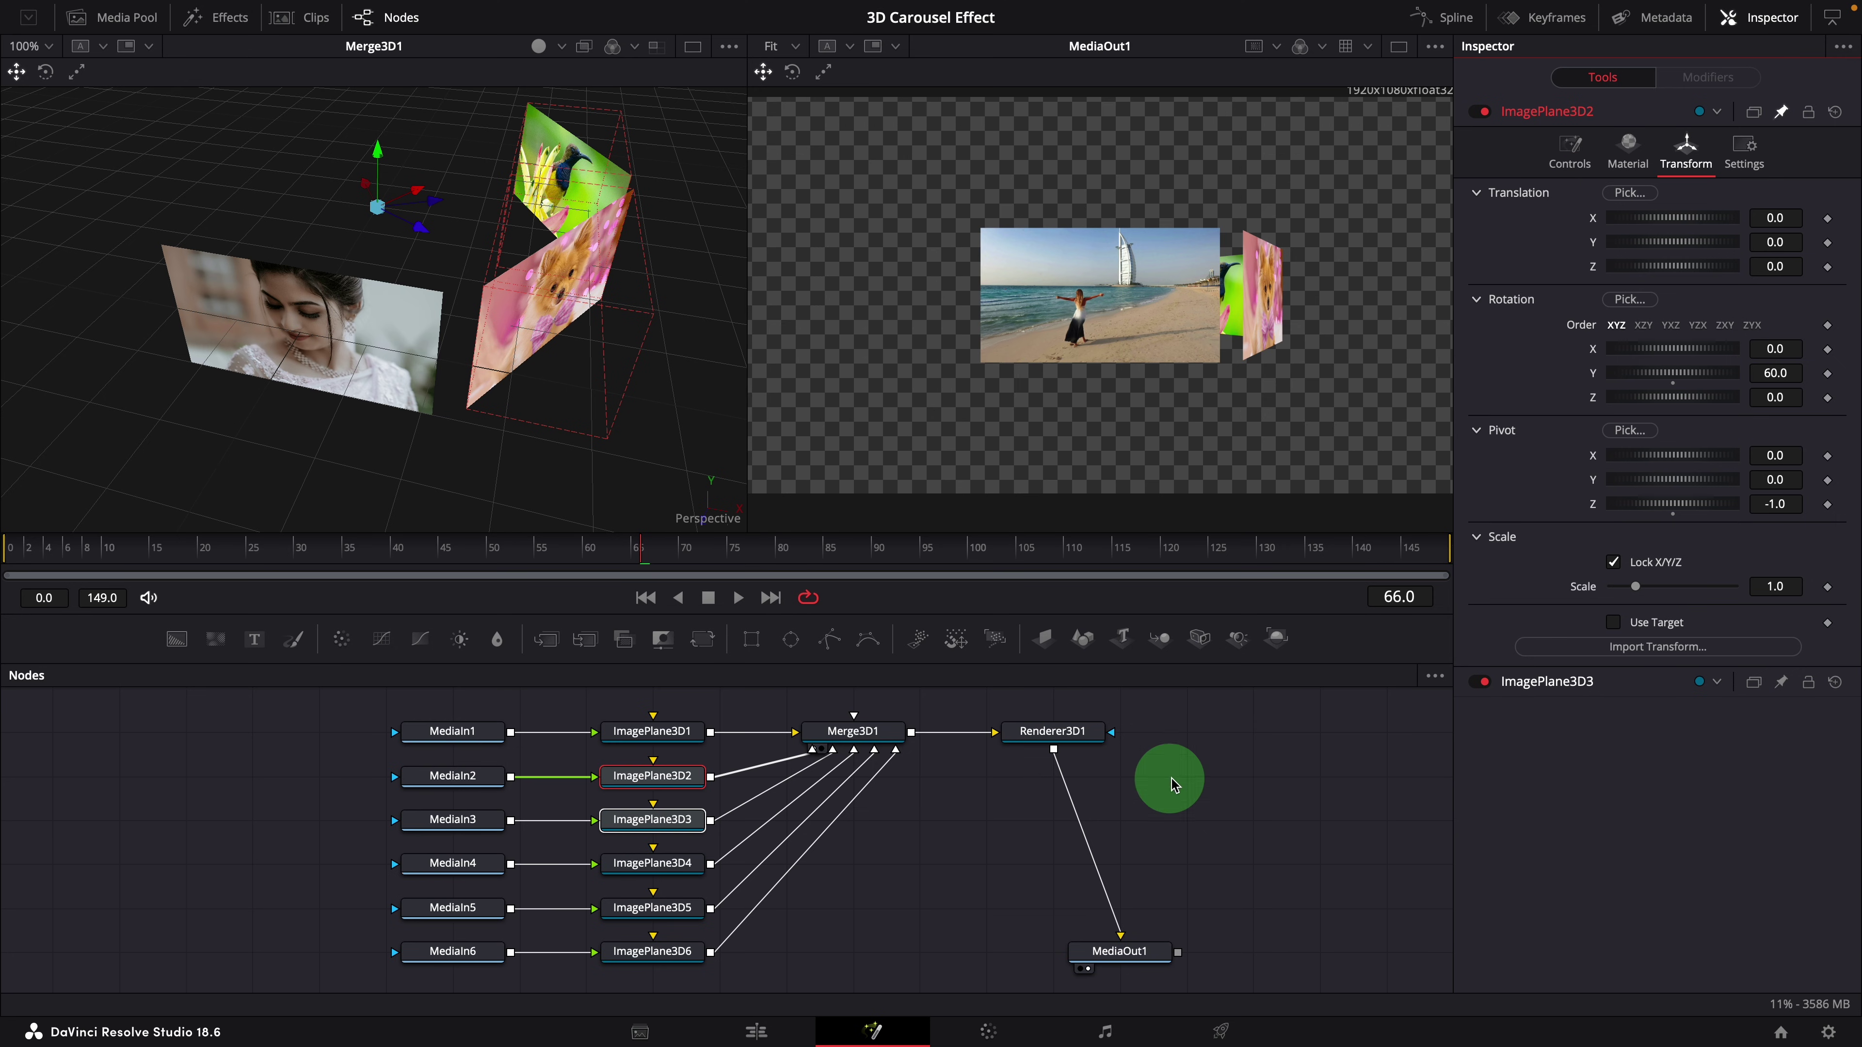
# Give ImagePlane3D4 Rotation Y 180 and link its Pivot Z to ImagePlane3D2's.
pyautogui.click(653, 864)
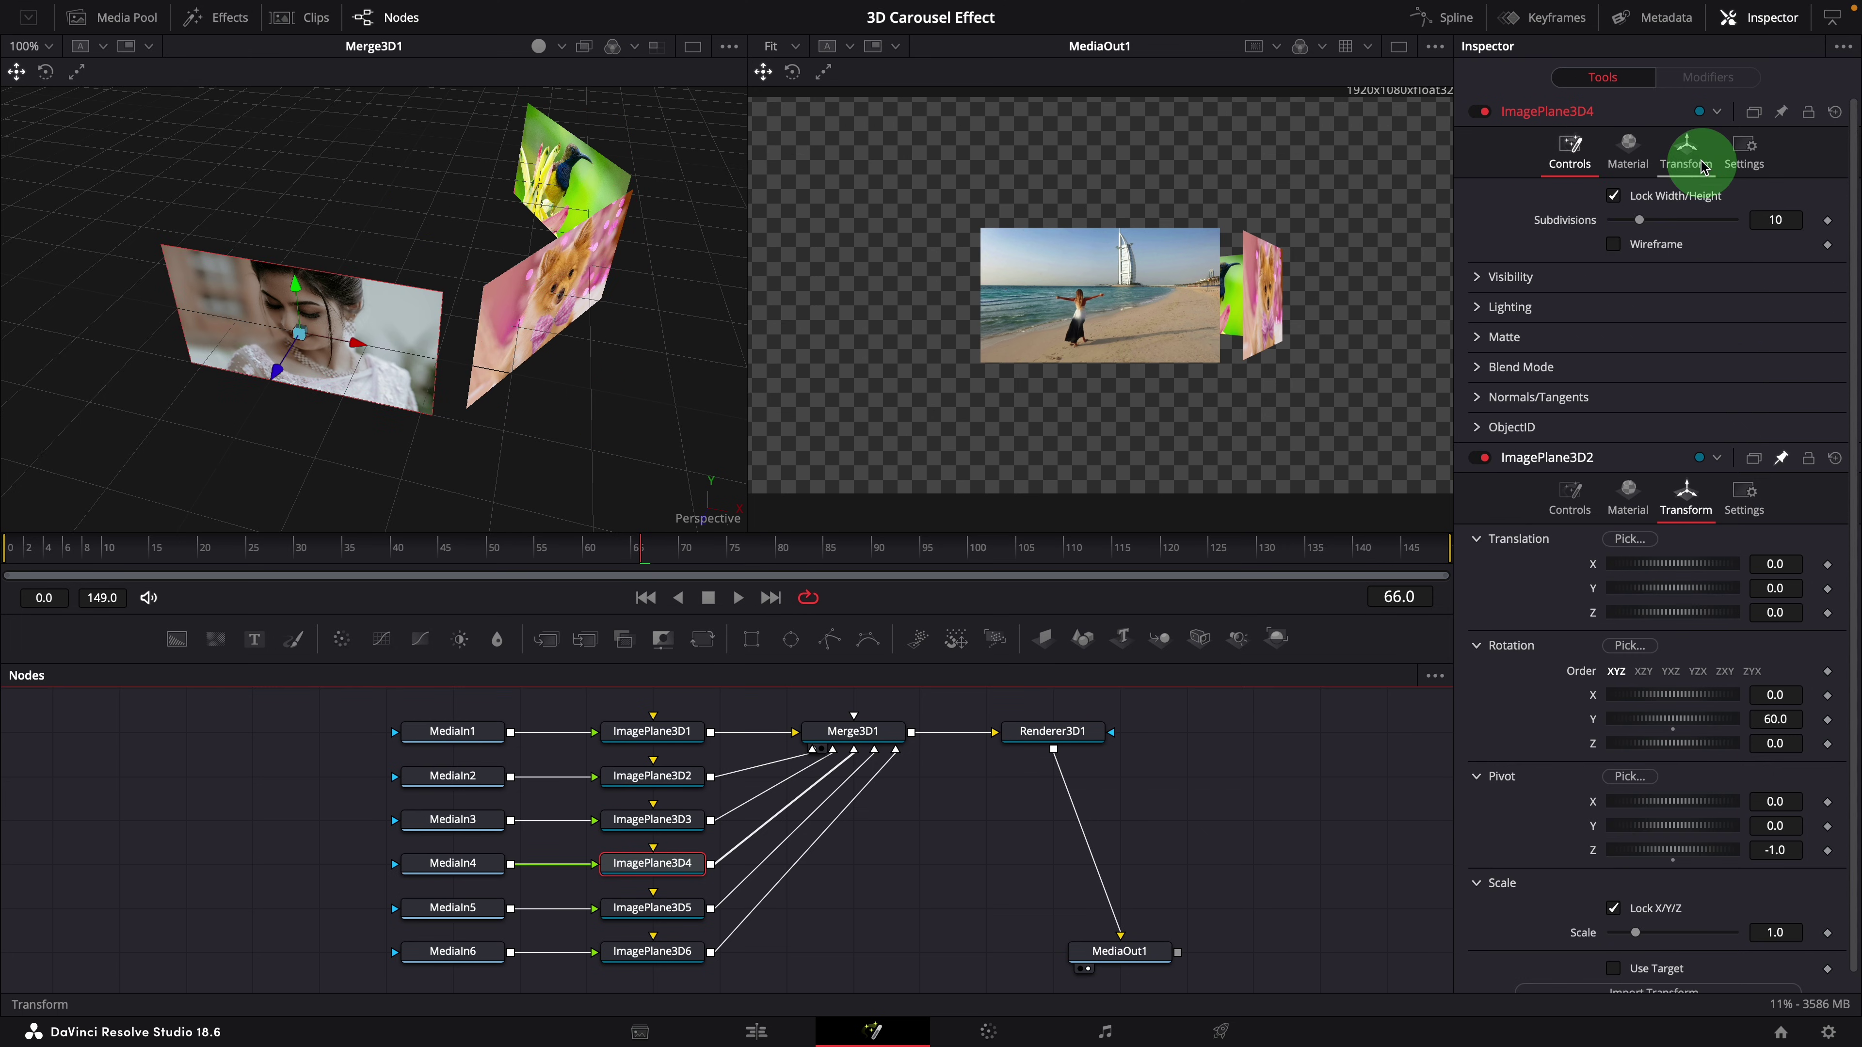
pyautogui.click(1686, 154)
pyautogui.click(1774, 374)
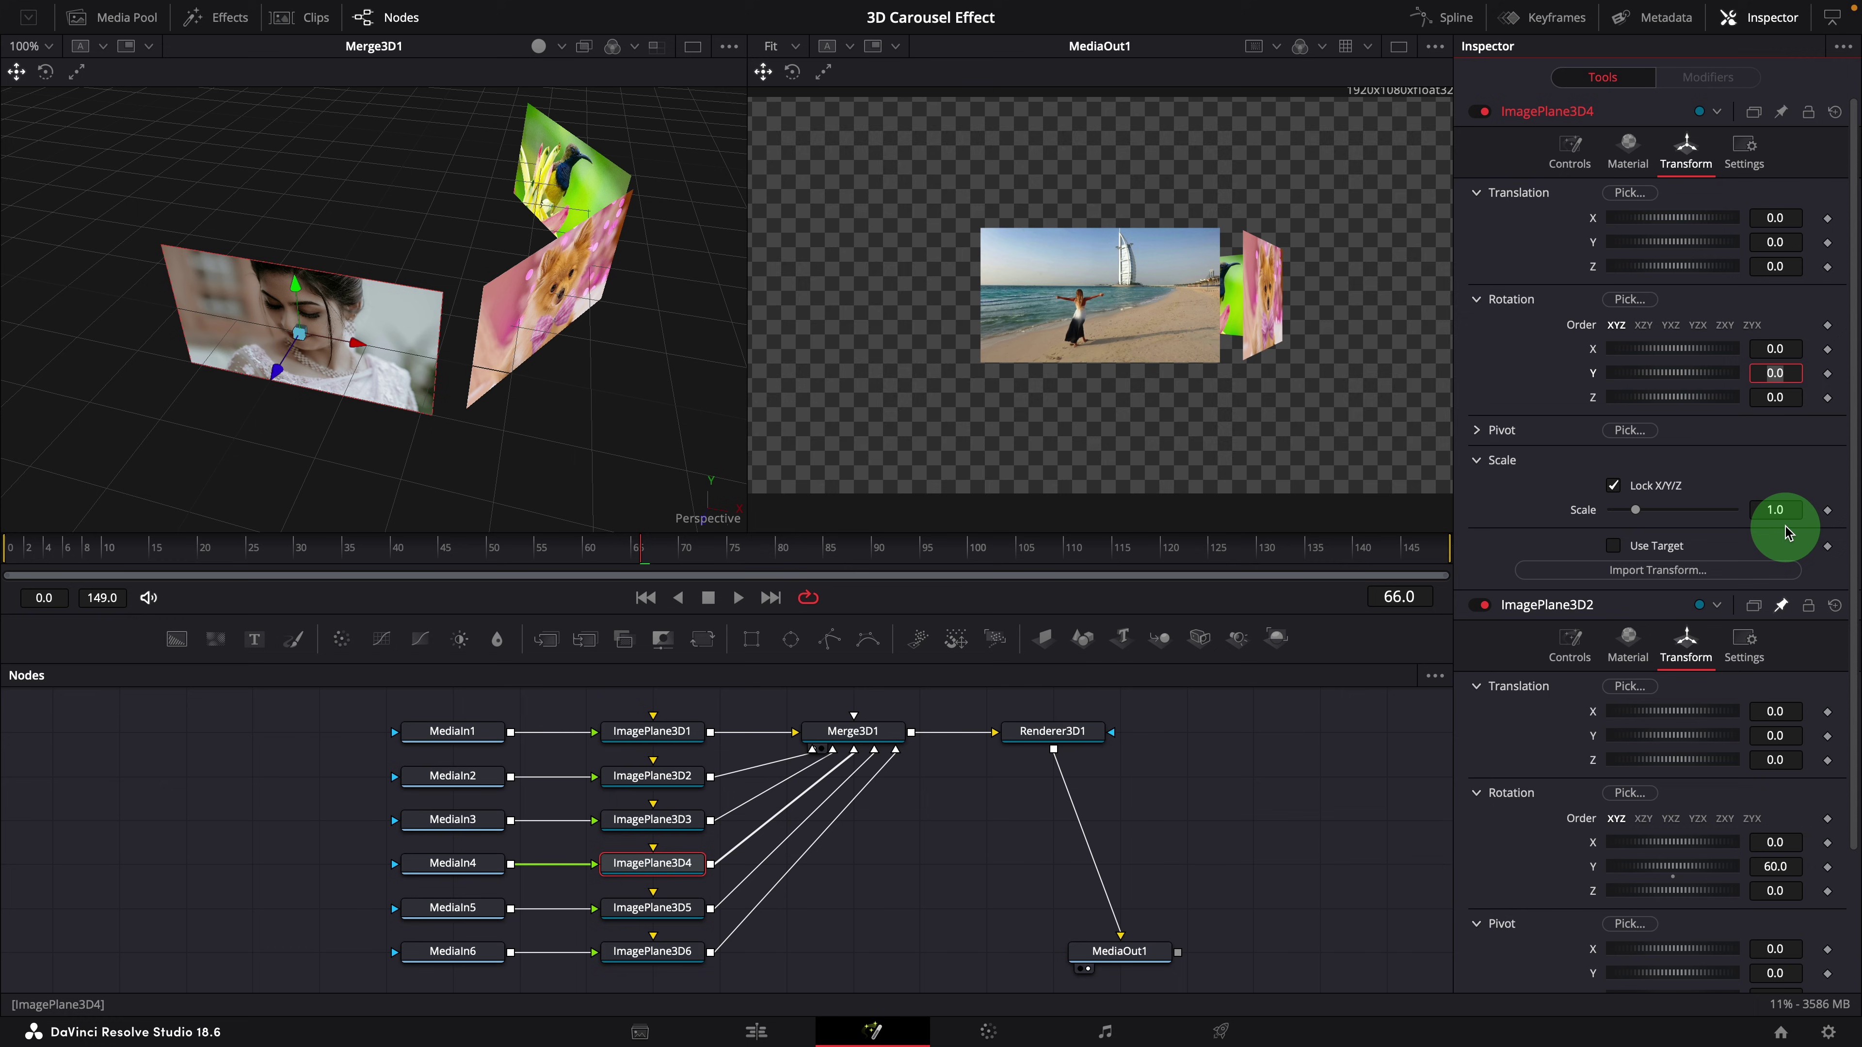
pyautogui.press('Tab')
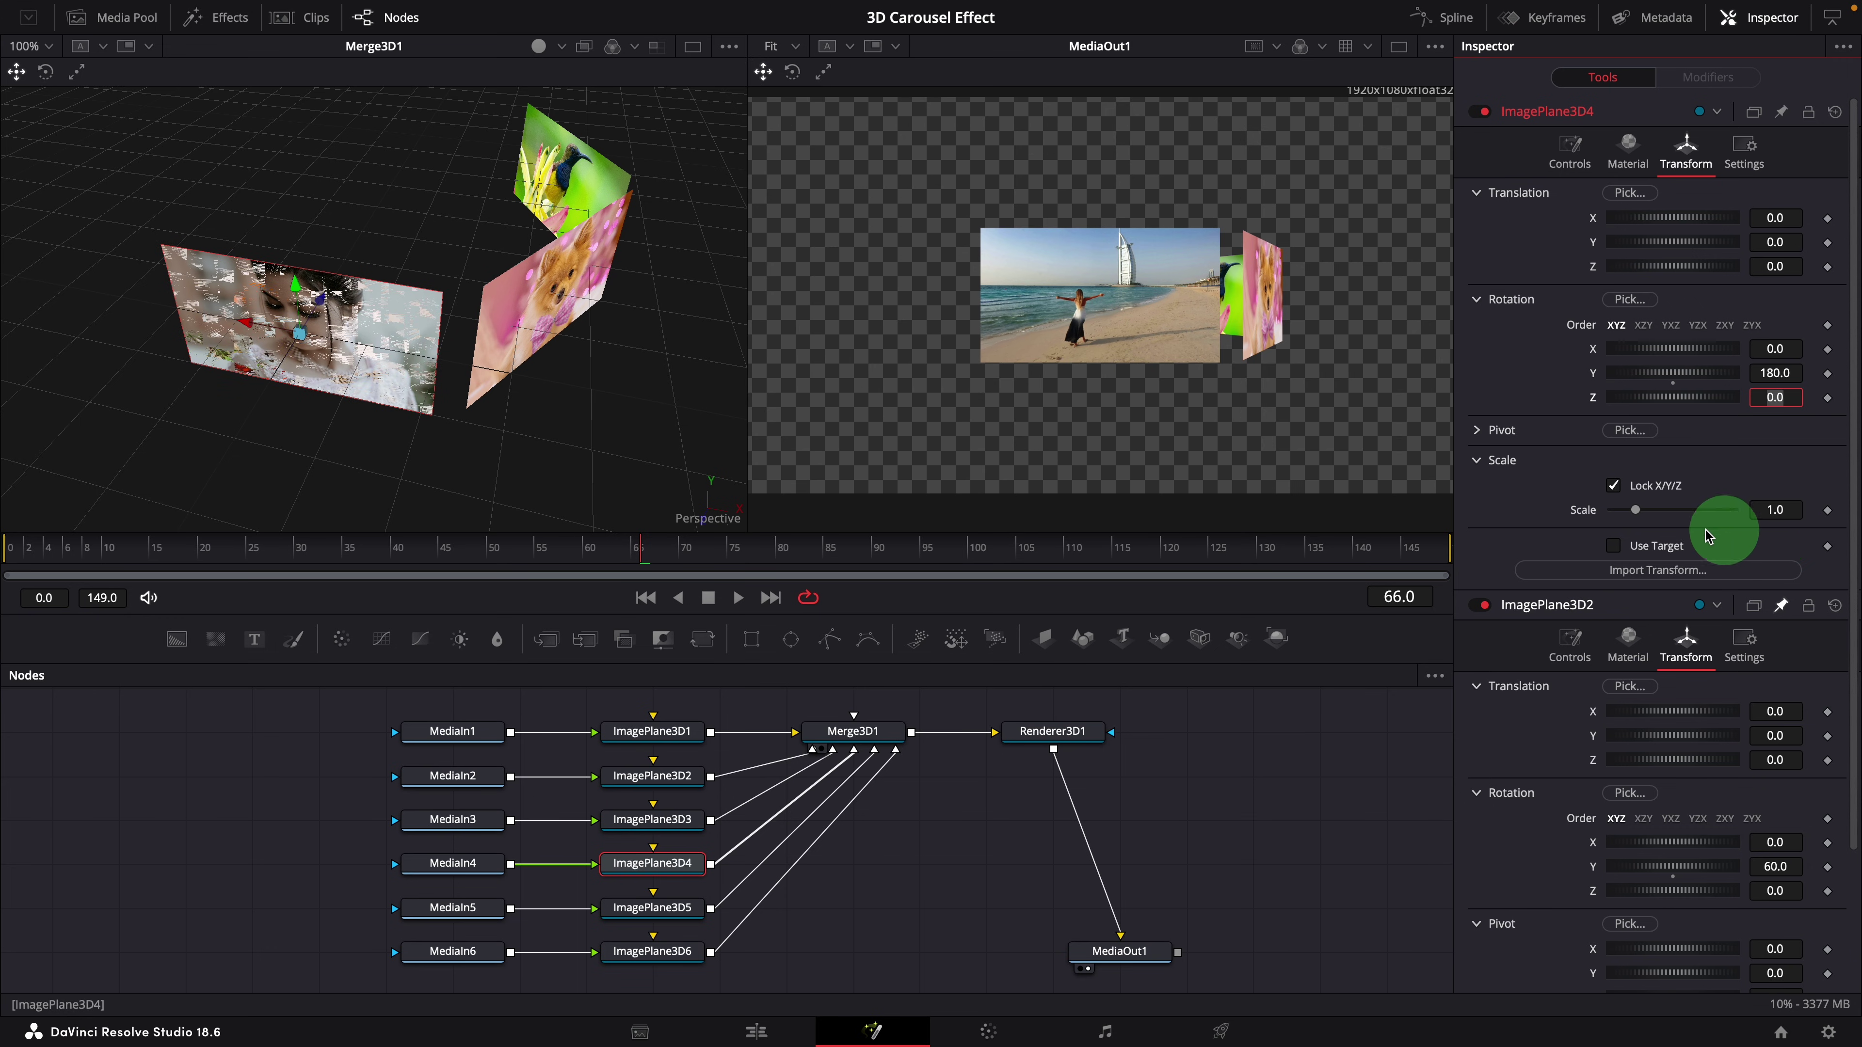
pyautogui.click(1483, 433)
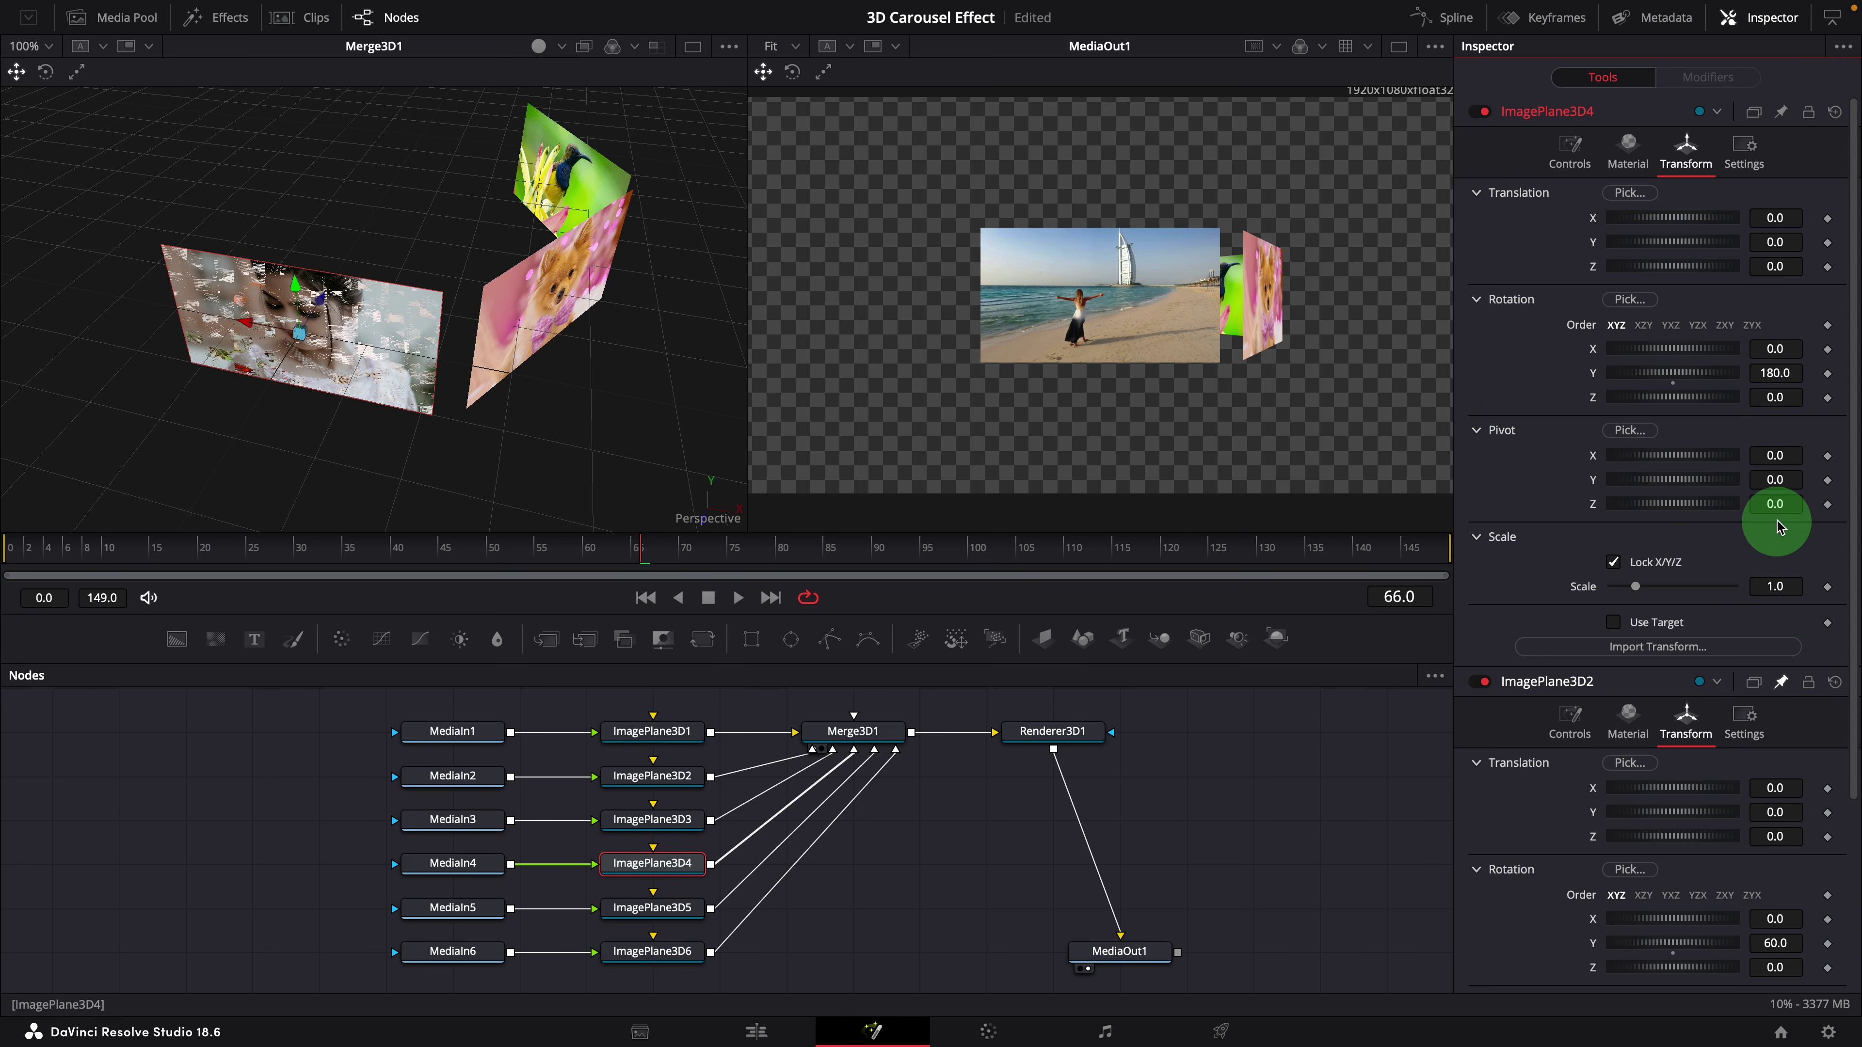
pyautogui.click(1764, 505)
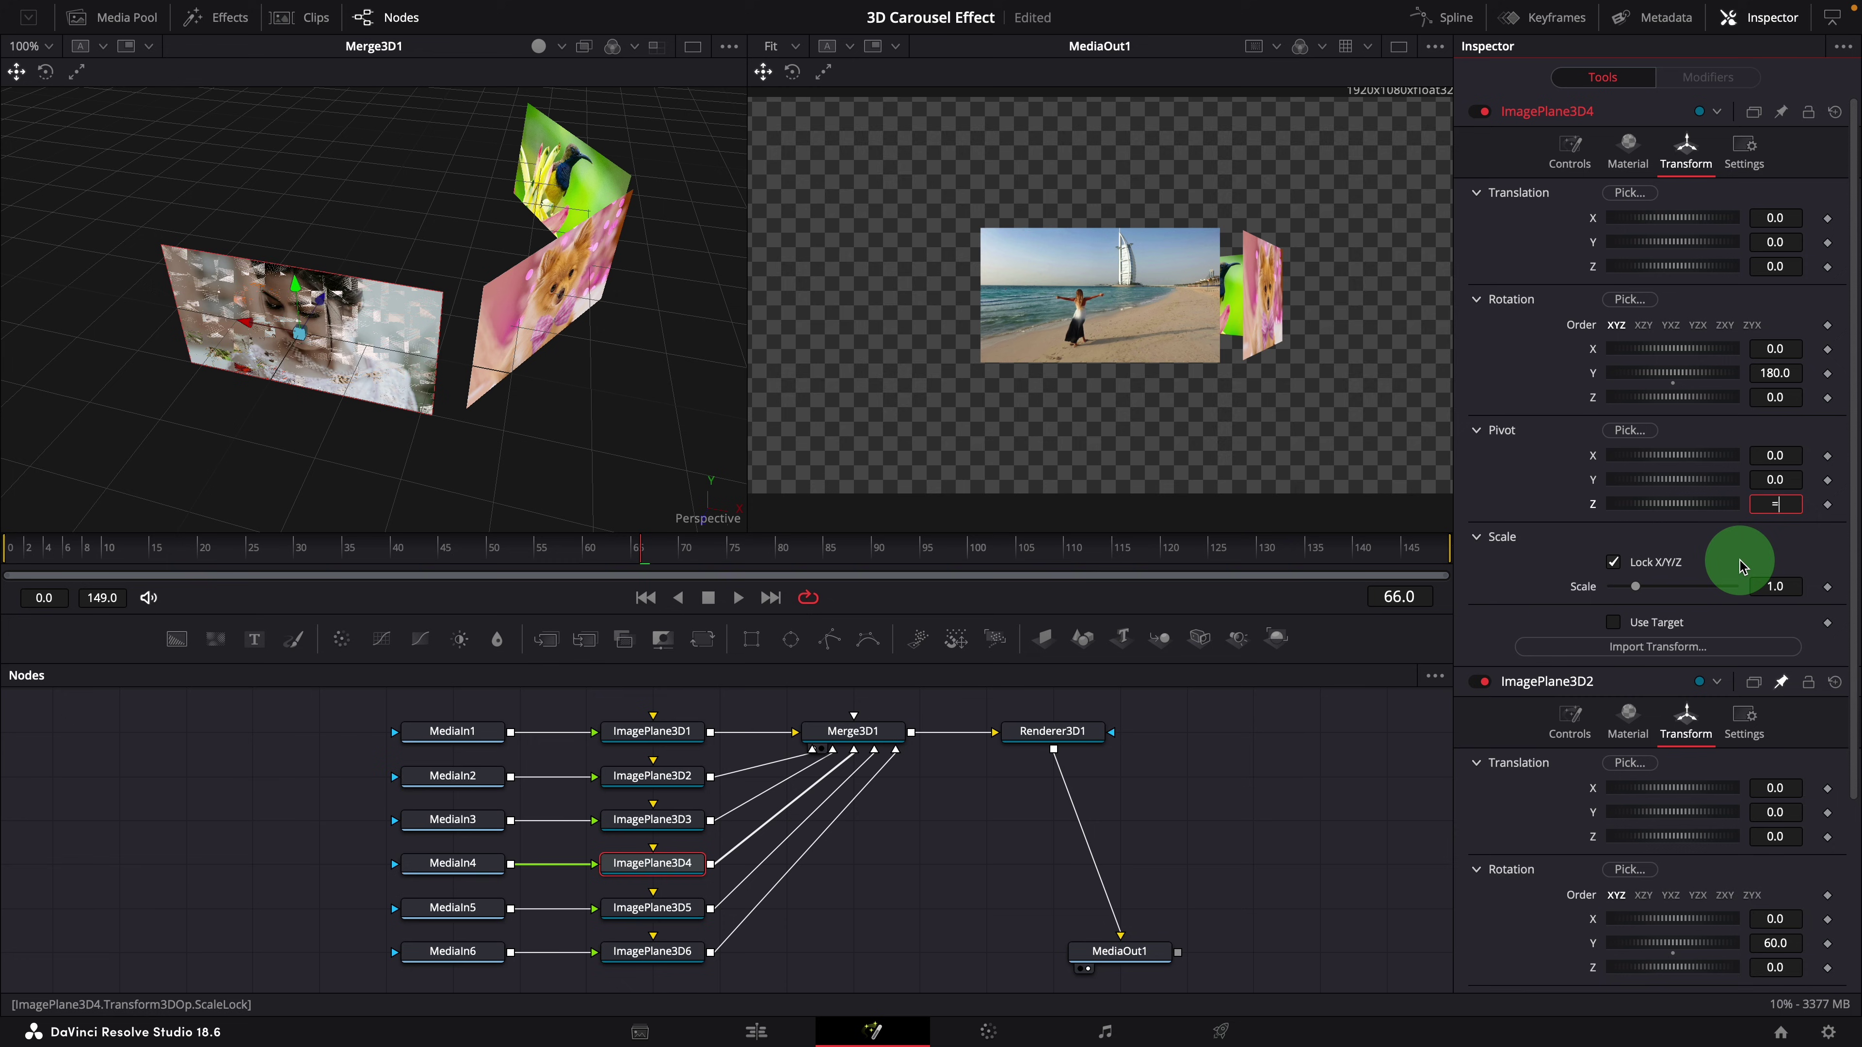
pyautogui.press('Tab')
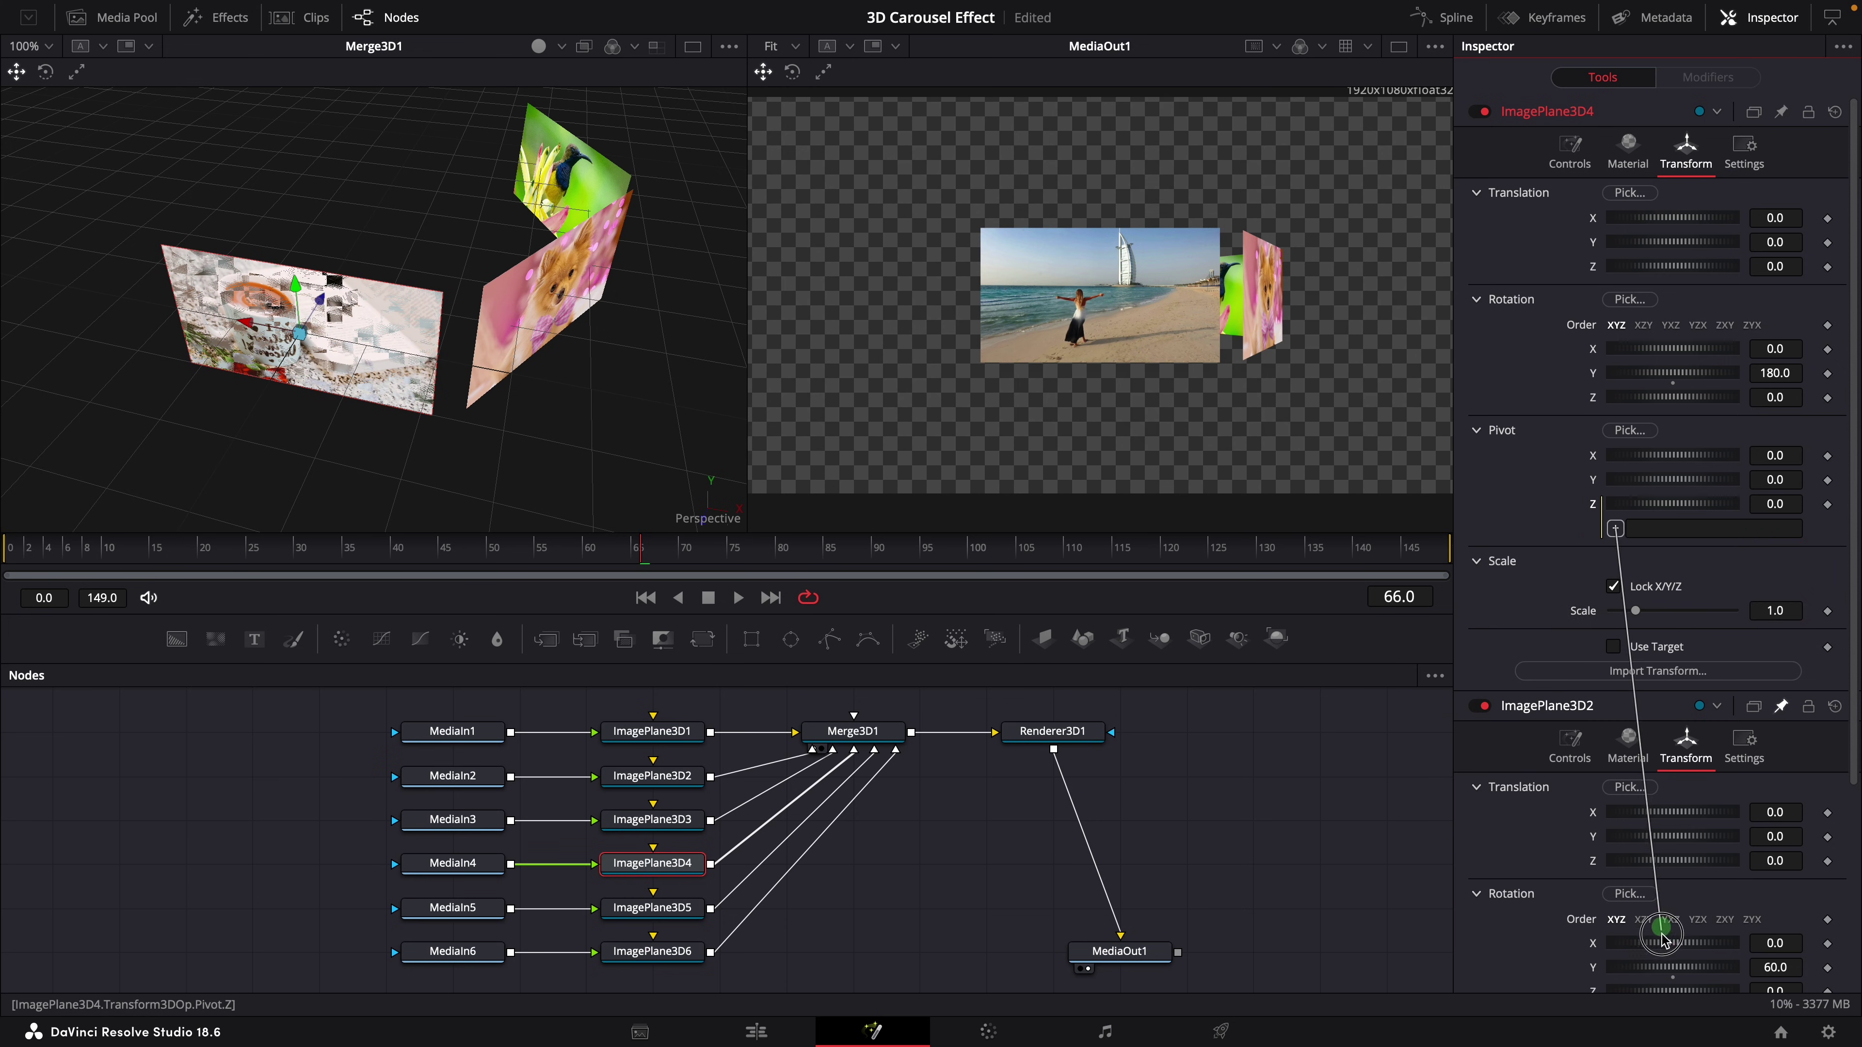
pyautogui.moveTo(1661, 941); pyautogui.dragTo(1774, 832)
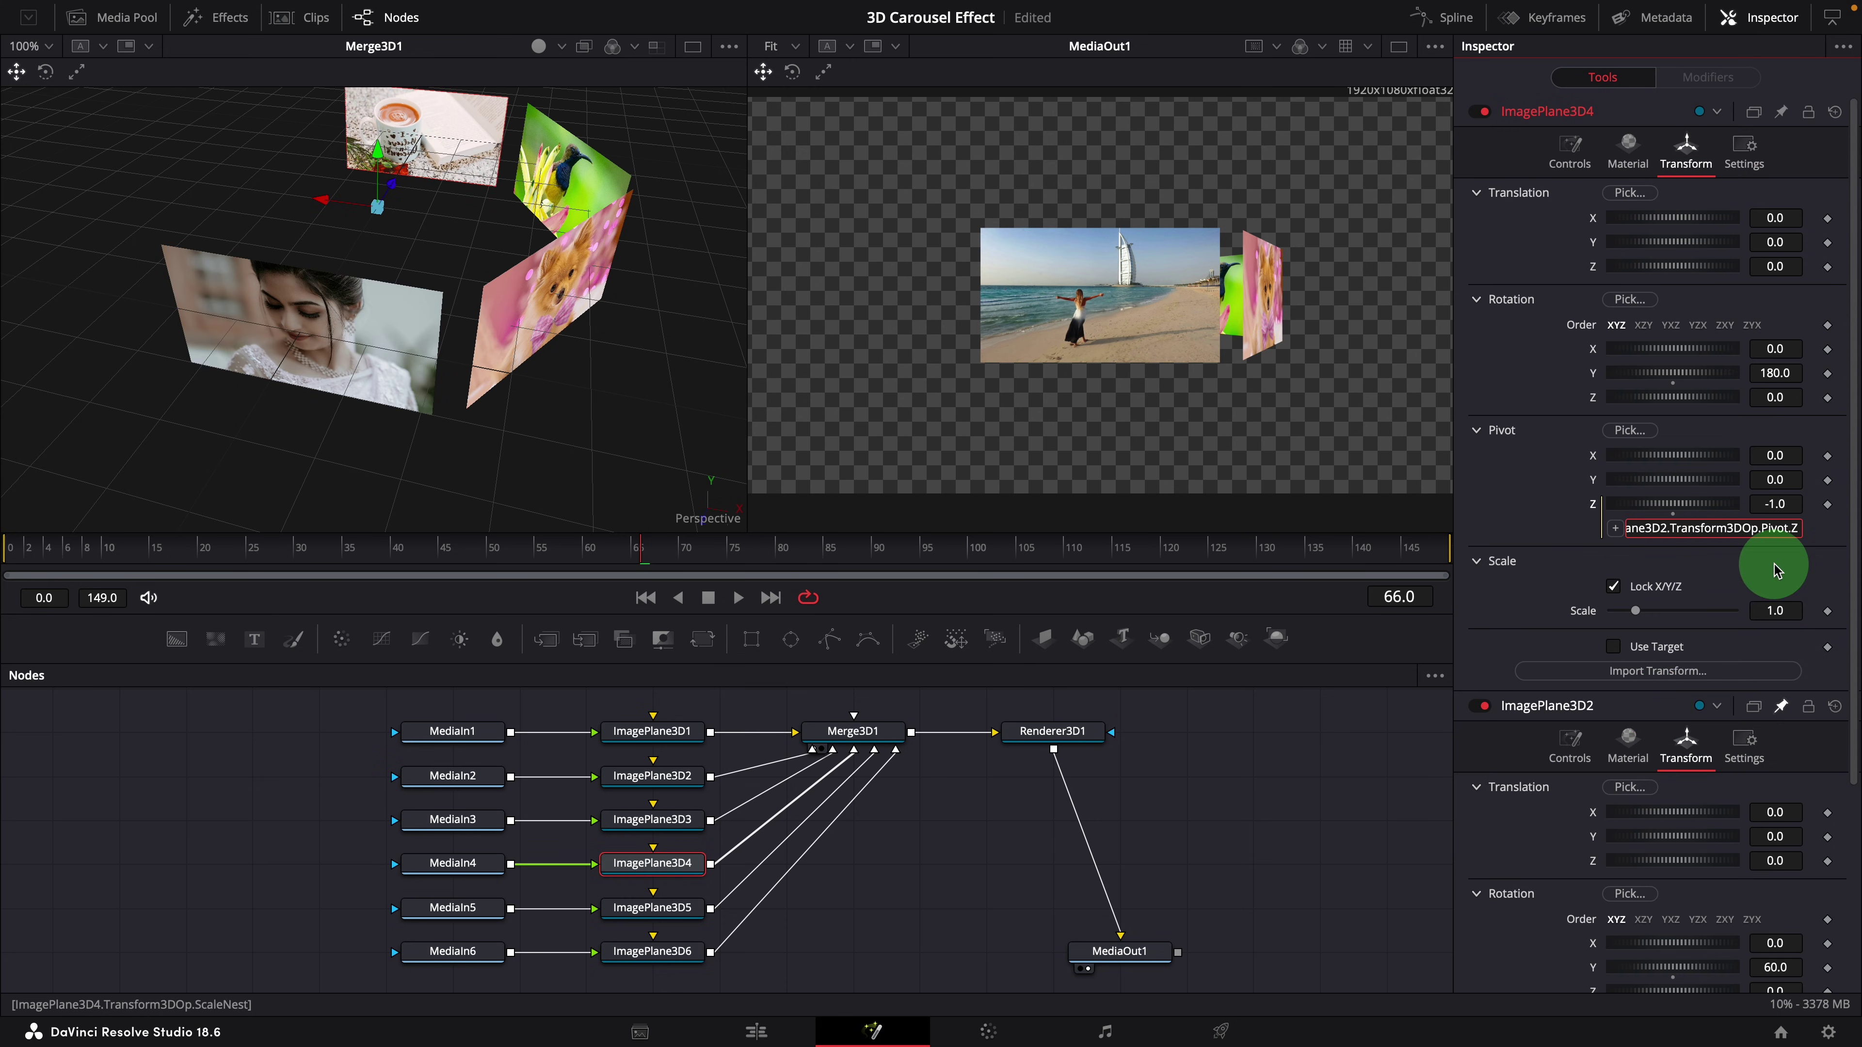
# Give ImagePlane3D5 Rotation Y 240 and link its Pivot Z to ImagePlane3D2's via '='.
pyautogui.click(676, 920)
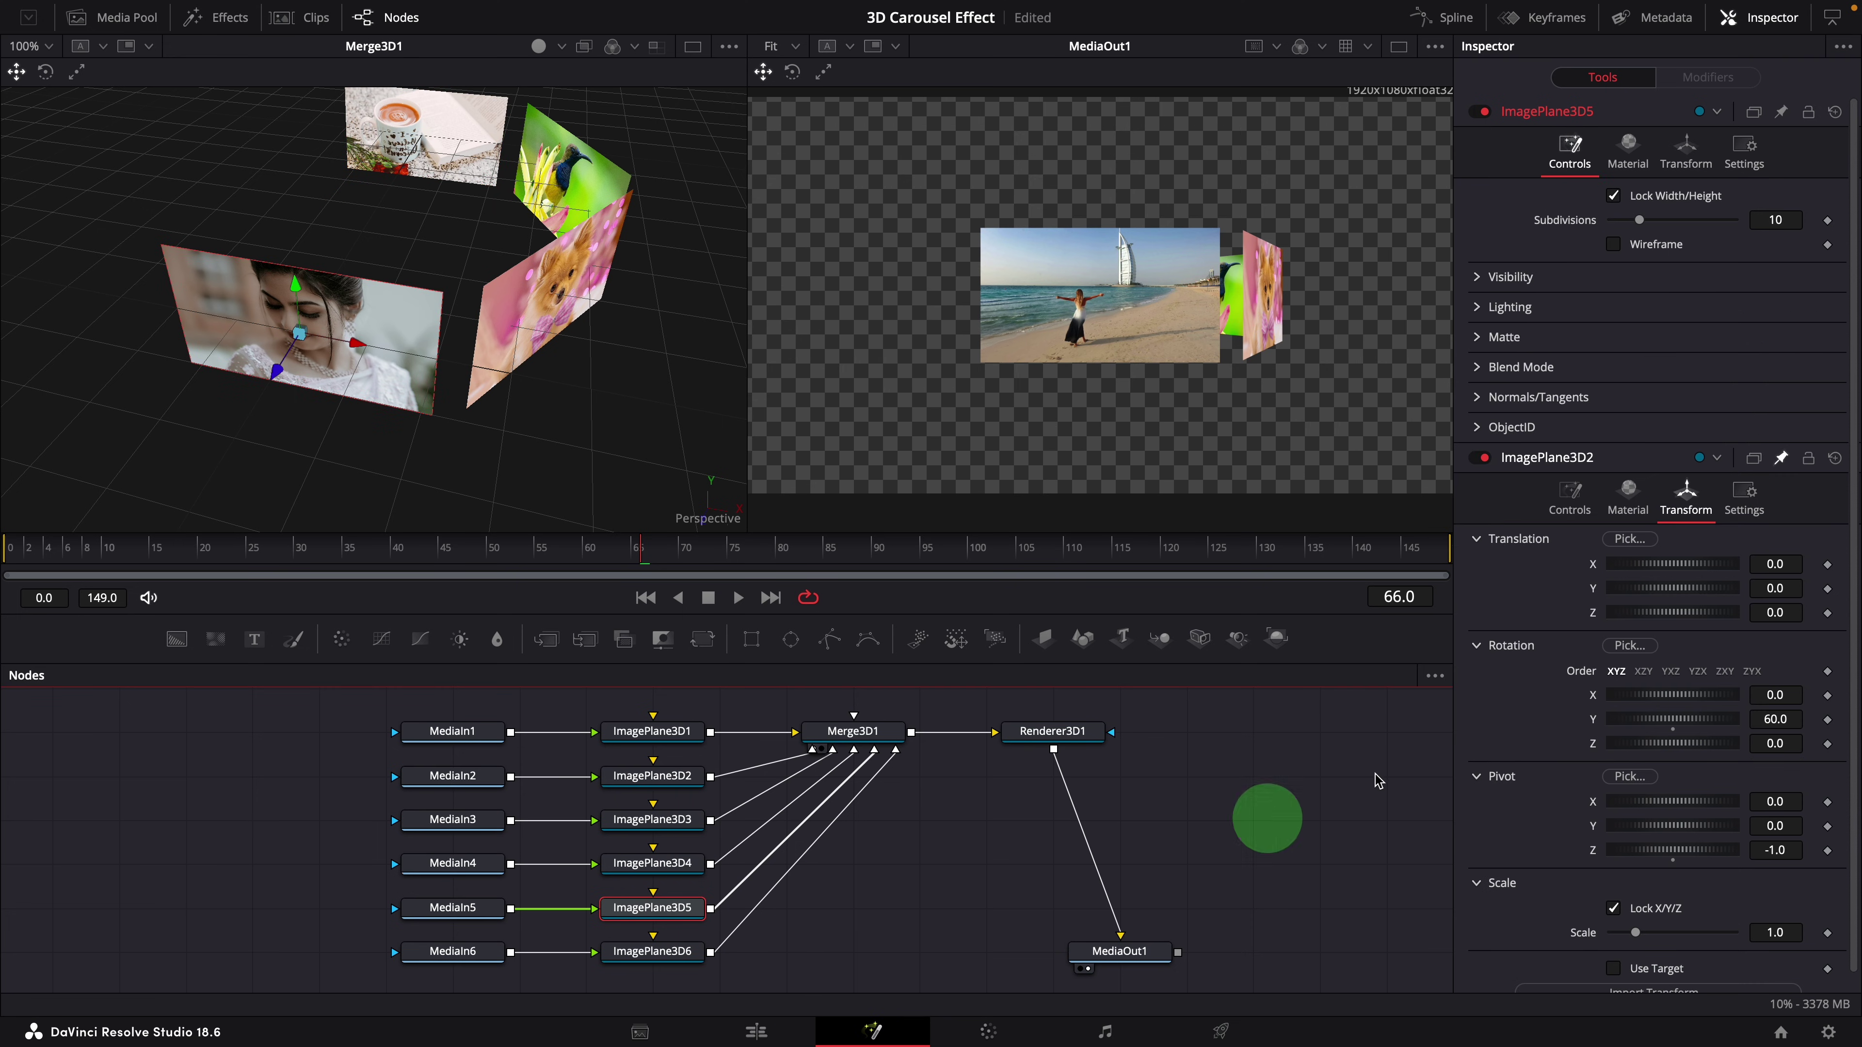
pyautogui.click(1775, 372)
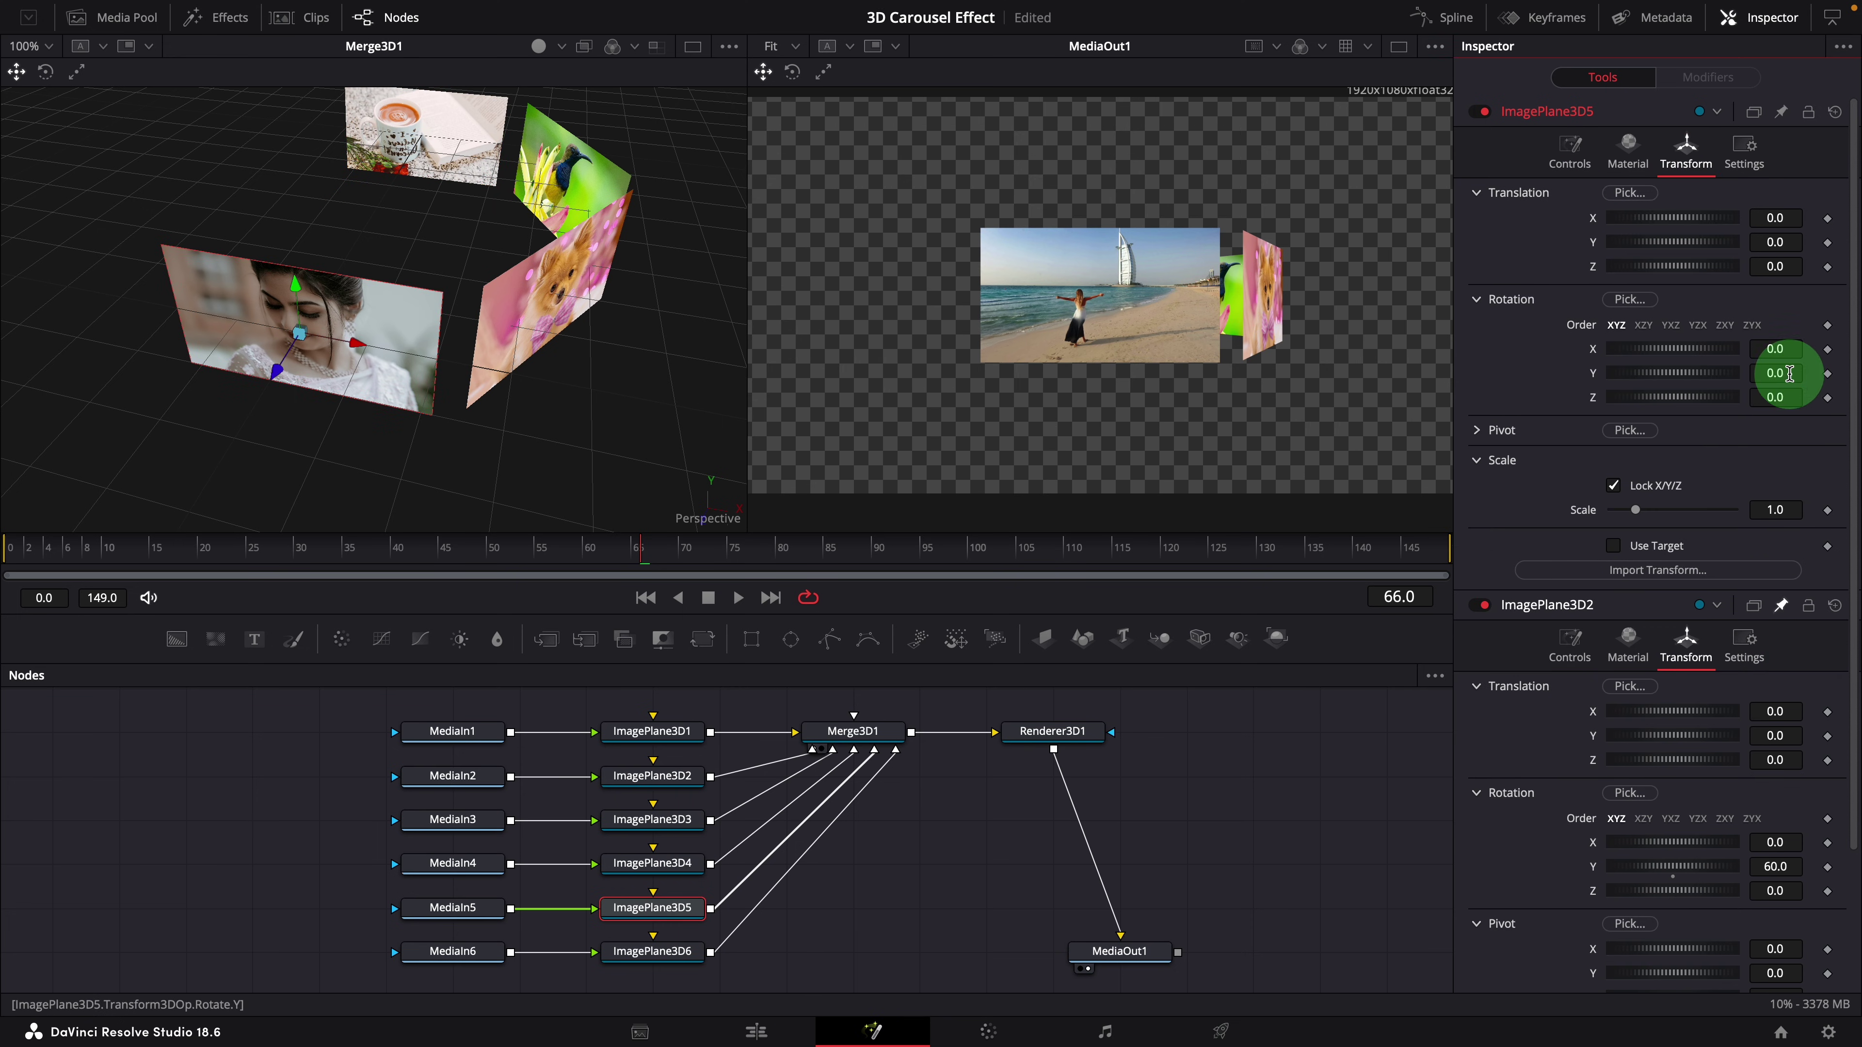
pyautogui.write('240')
pyautogui.press('Tab')
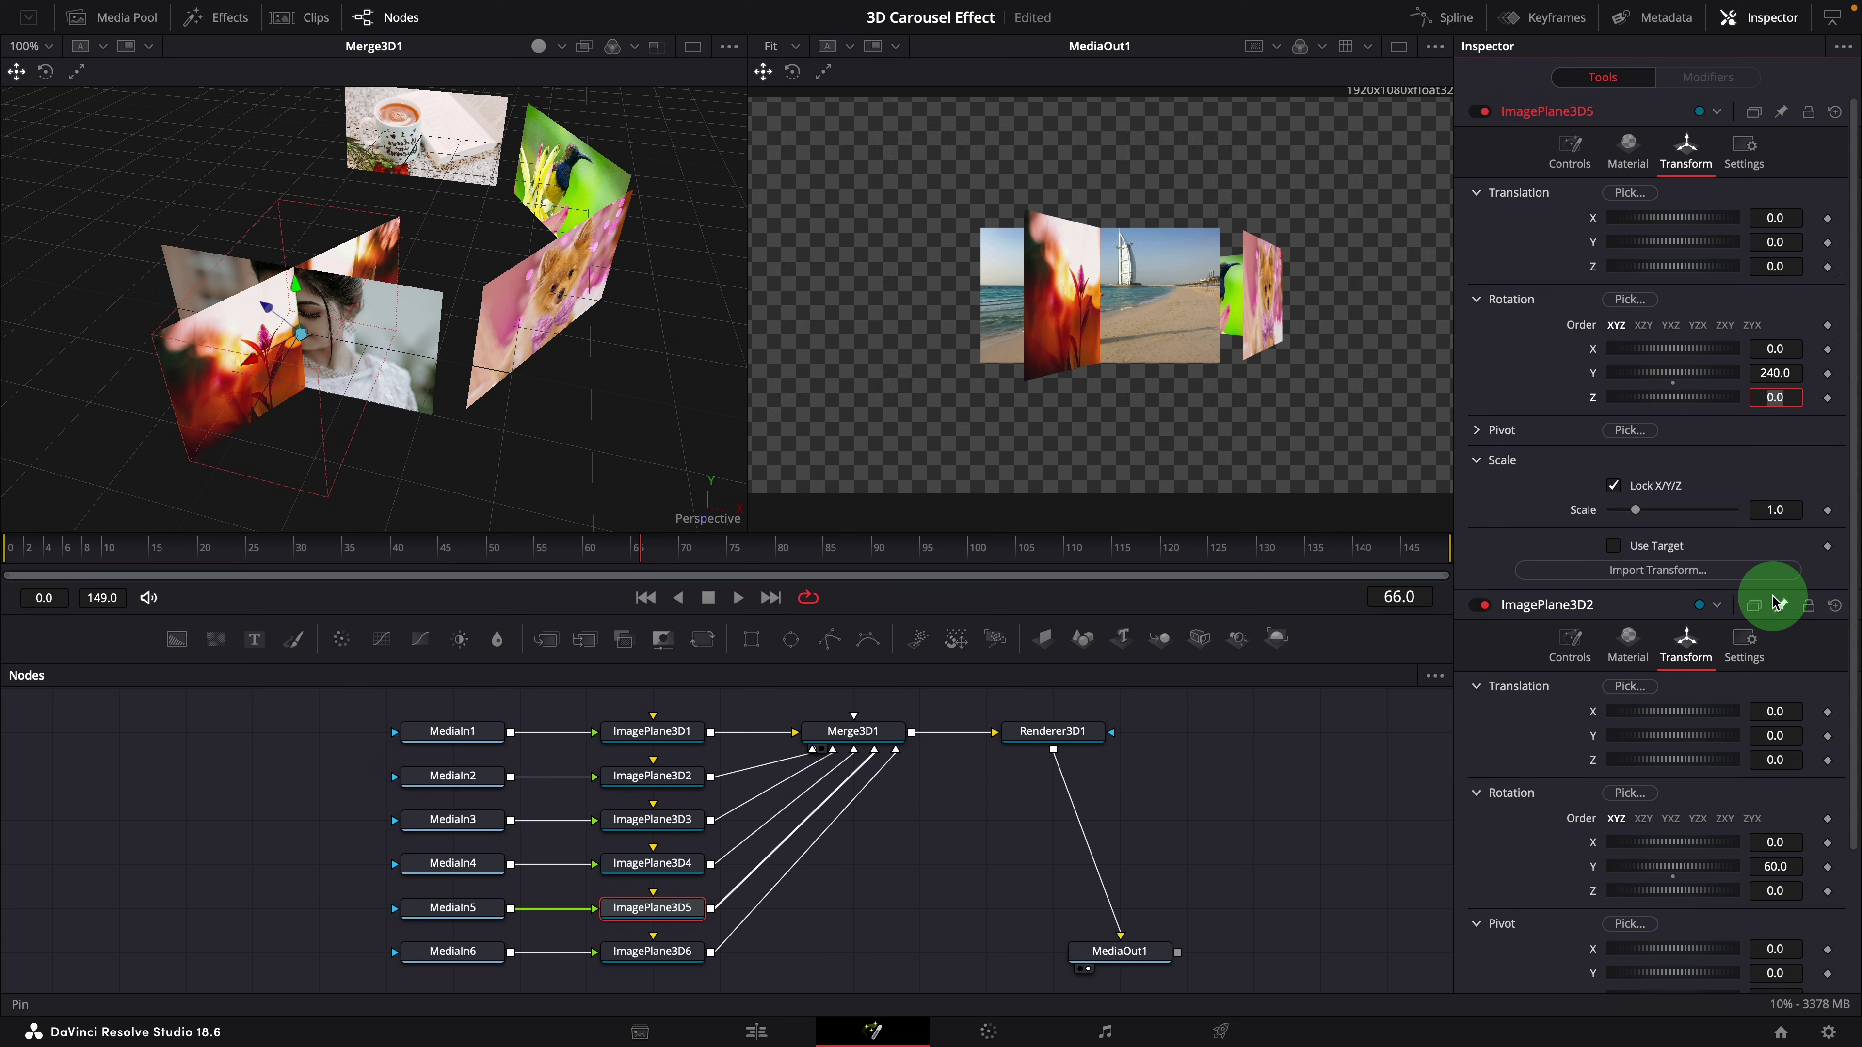
pyautogui.click(1503, 431)
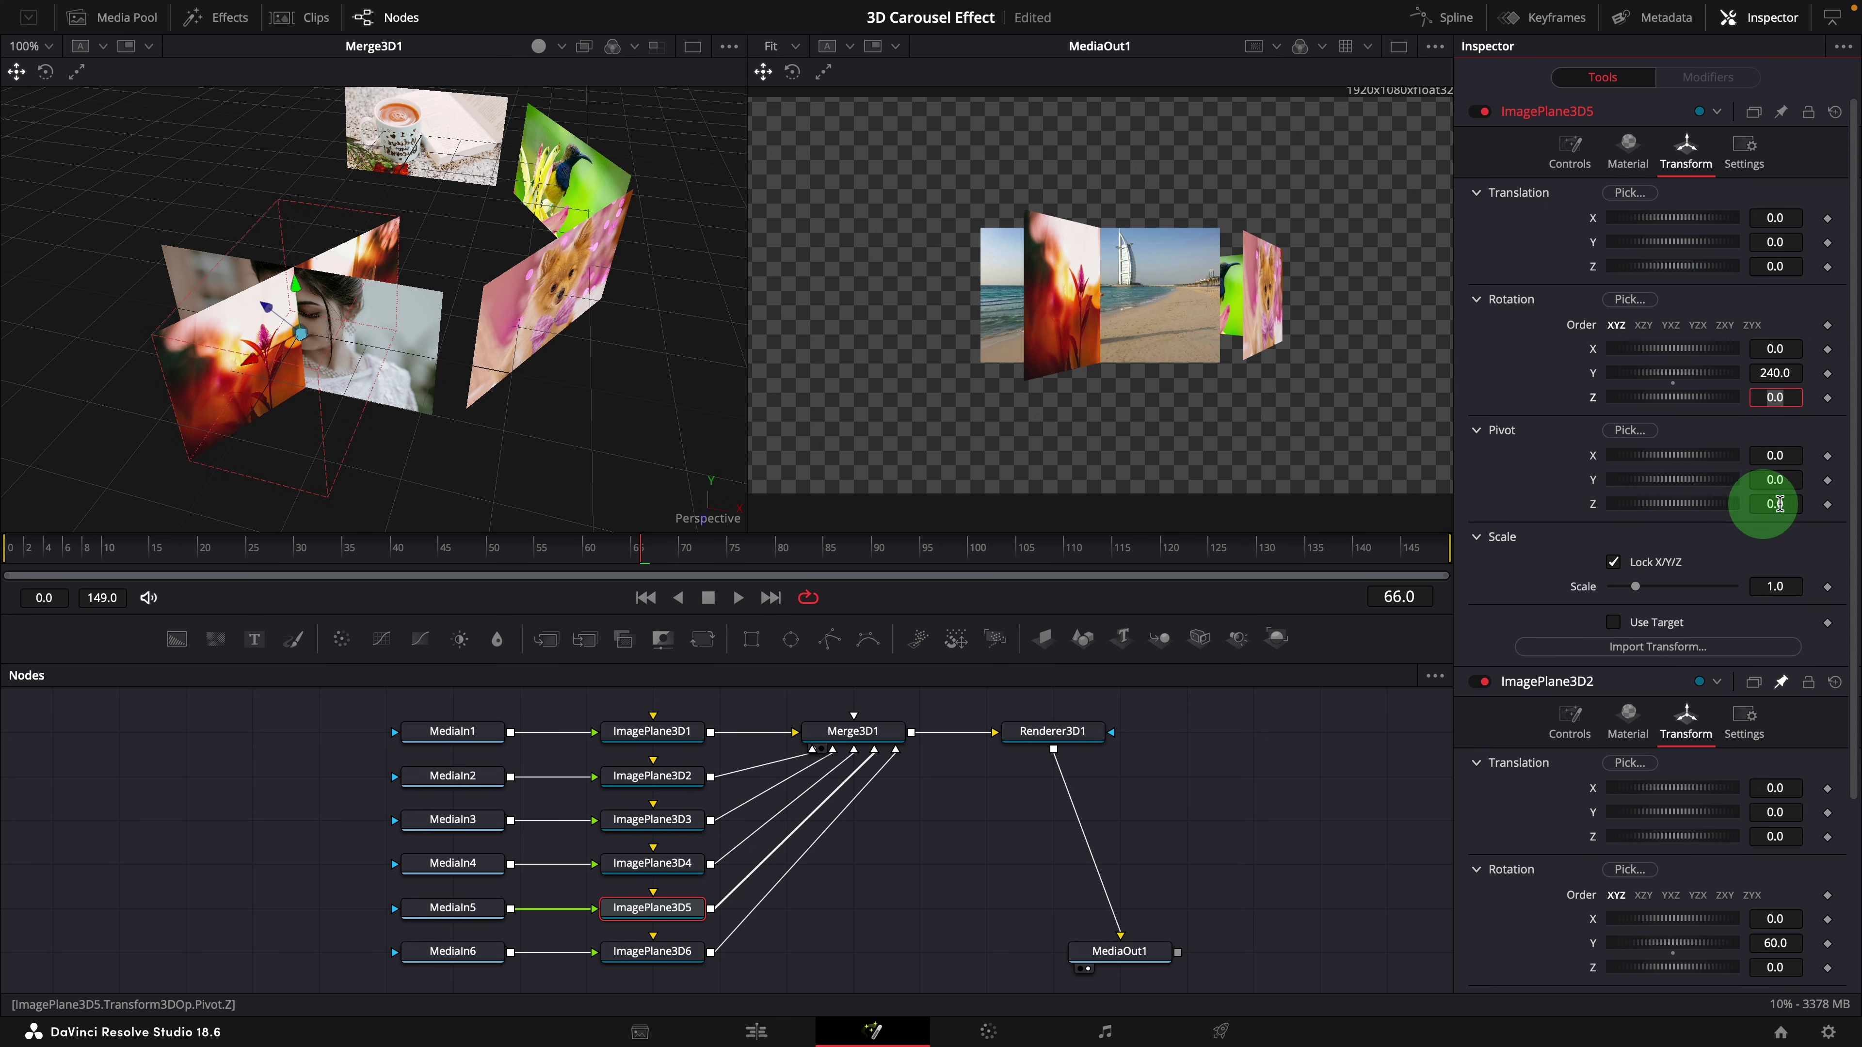
pyautogui.click(1780, 504)
pyautogui.write('=')
pyautogui.press('Return')
pyautogui.moveTo(1616, 528); pyautogui.dragTo(1694, 975)
# Give ImagePlane3D6 Rotation Y 300 and link its Pivot Z to ImagePlane3D2's.
pyautogui.click(663, 954)
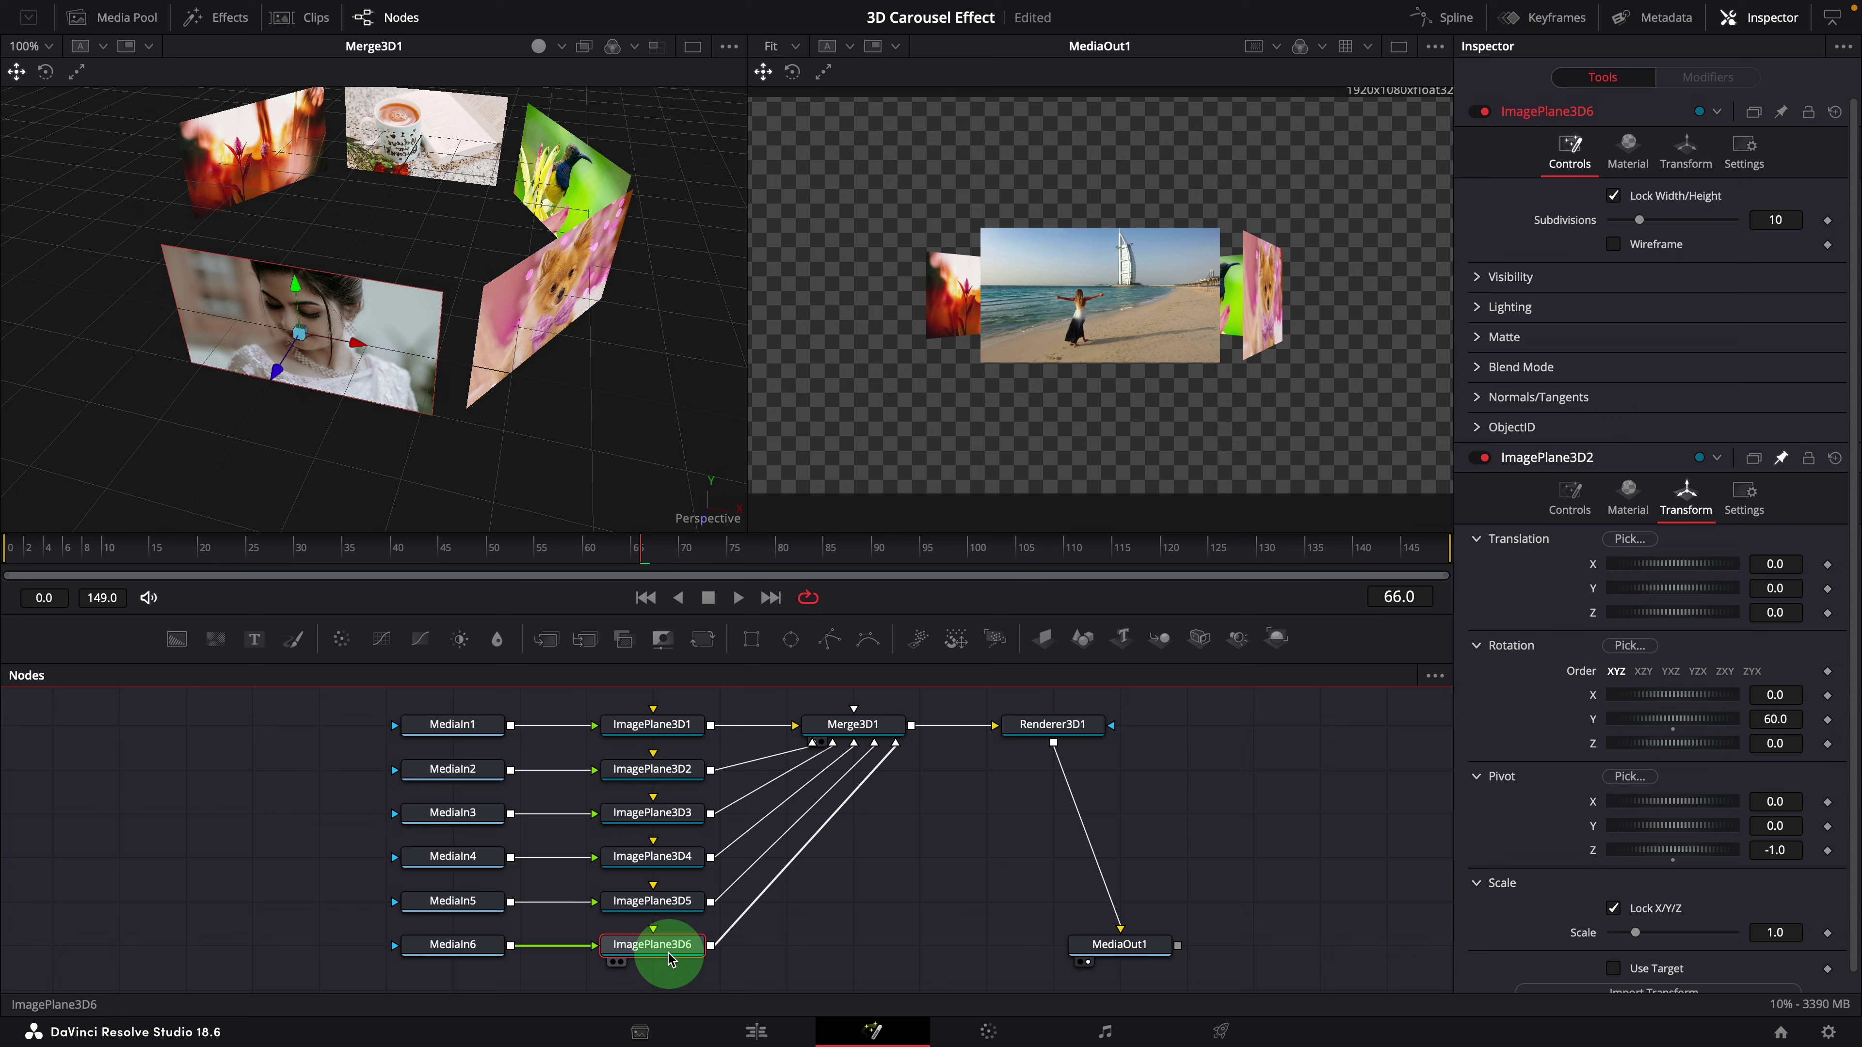
pyautogui.click(1684, 155)
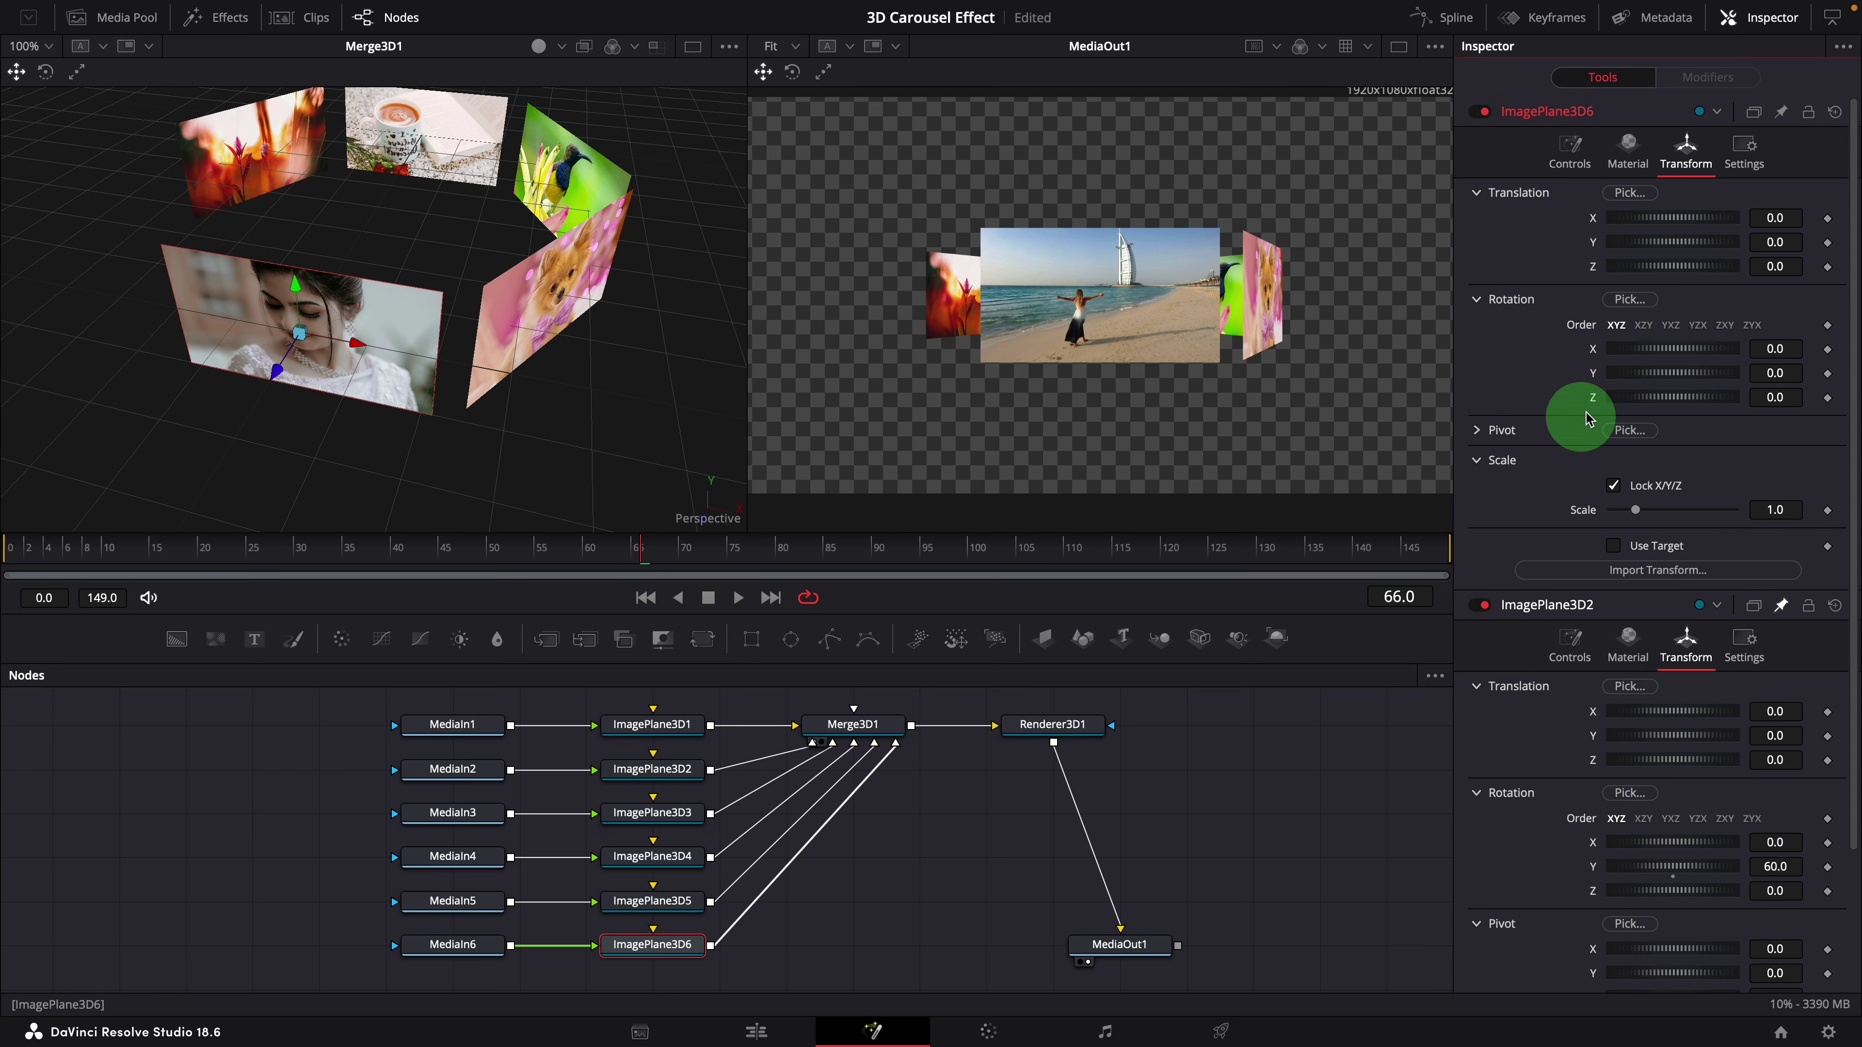
pyautogui.click(1775, 373)
pyautogui.write('300')
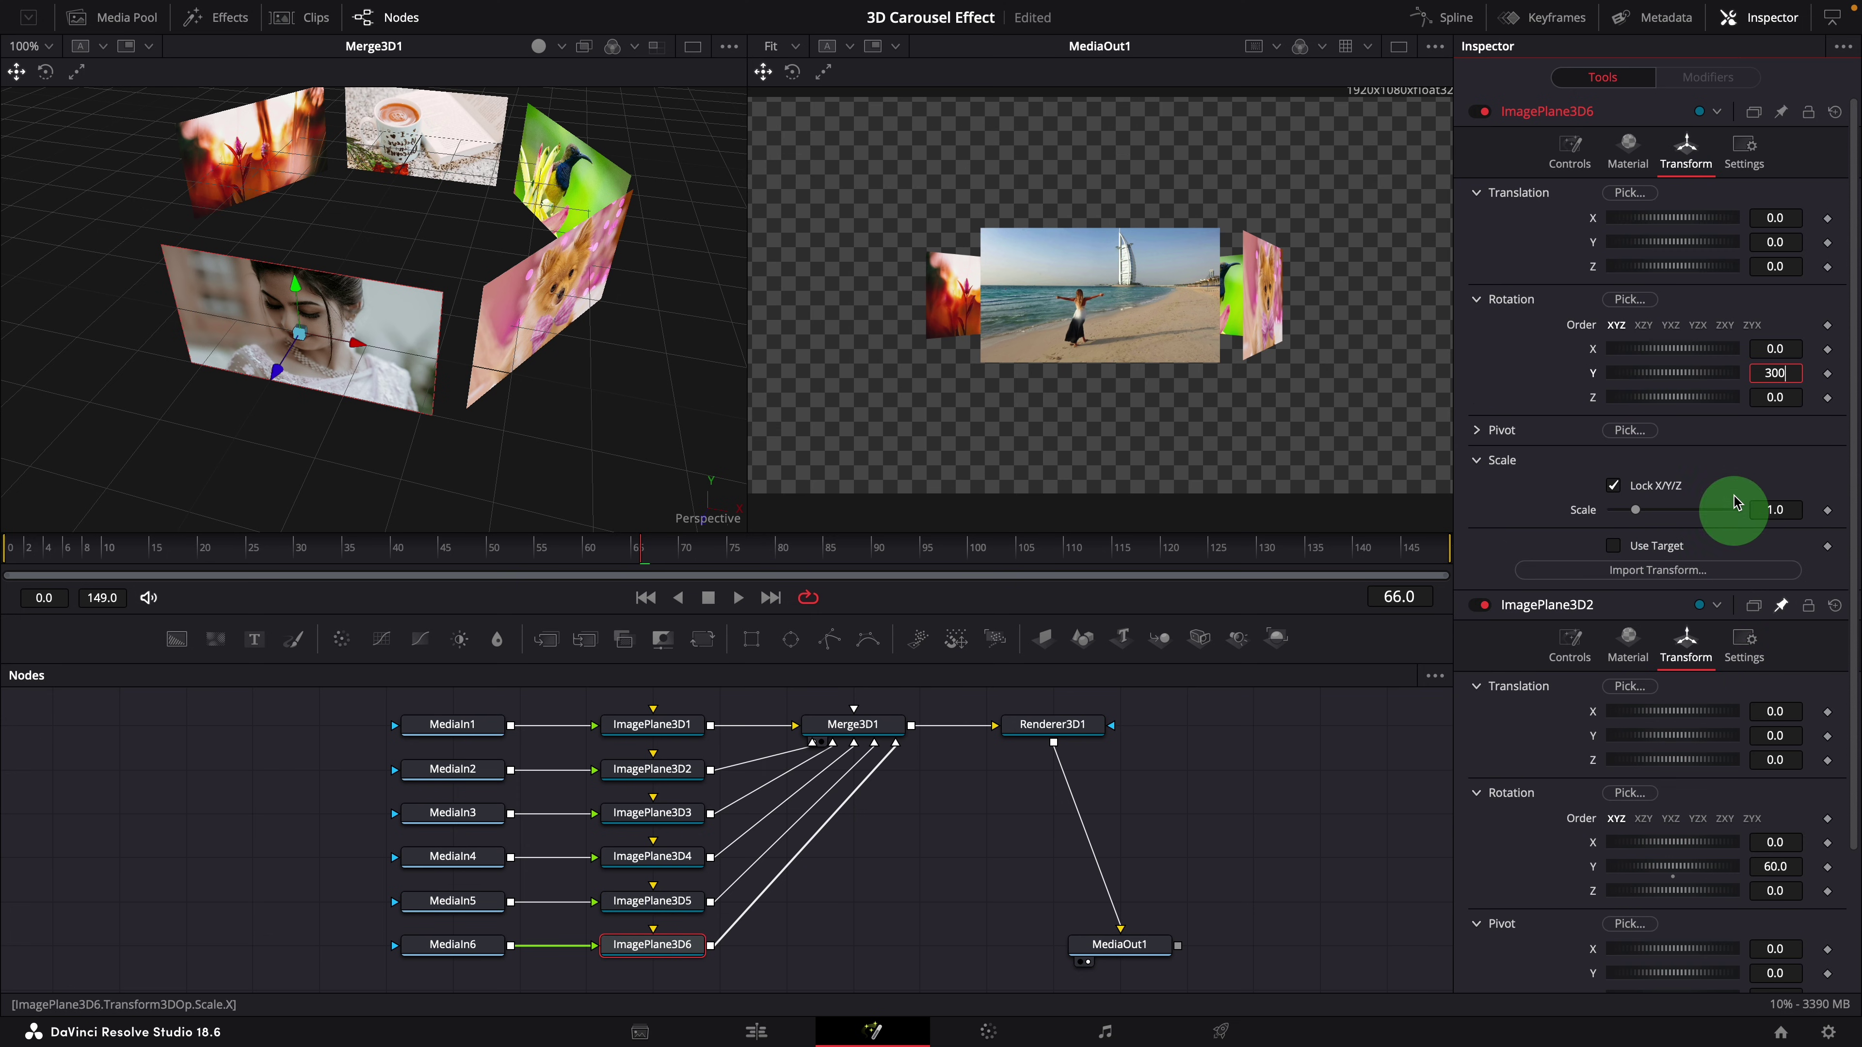
pyautogui.click(1488, 430)
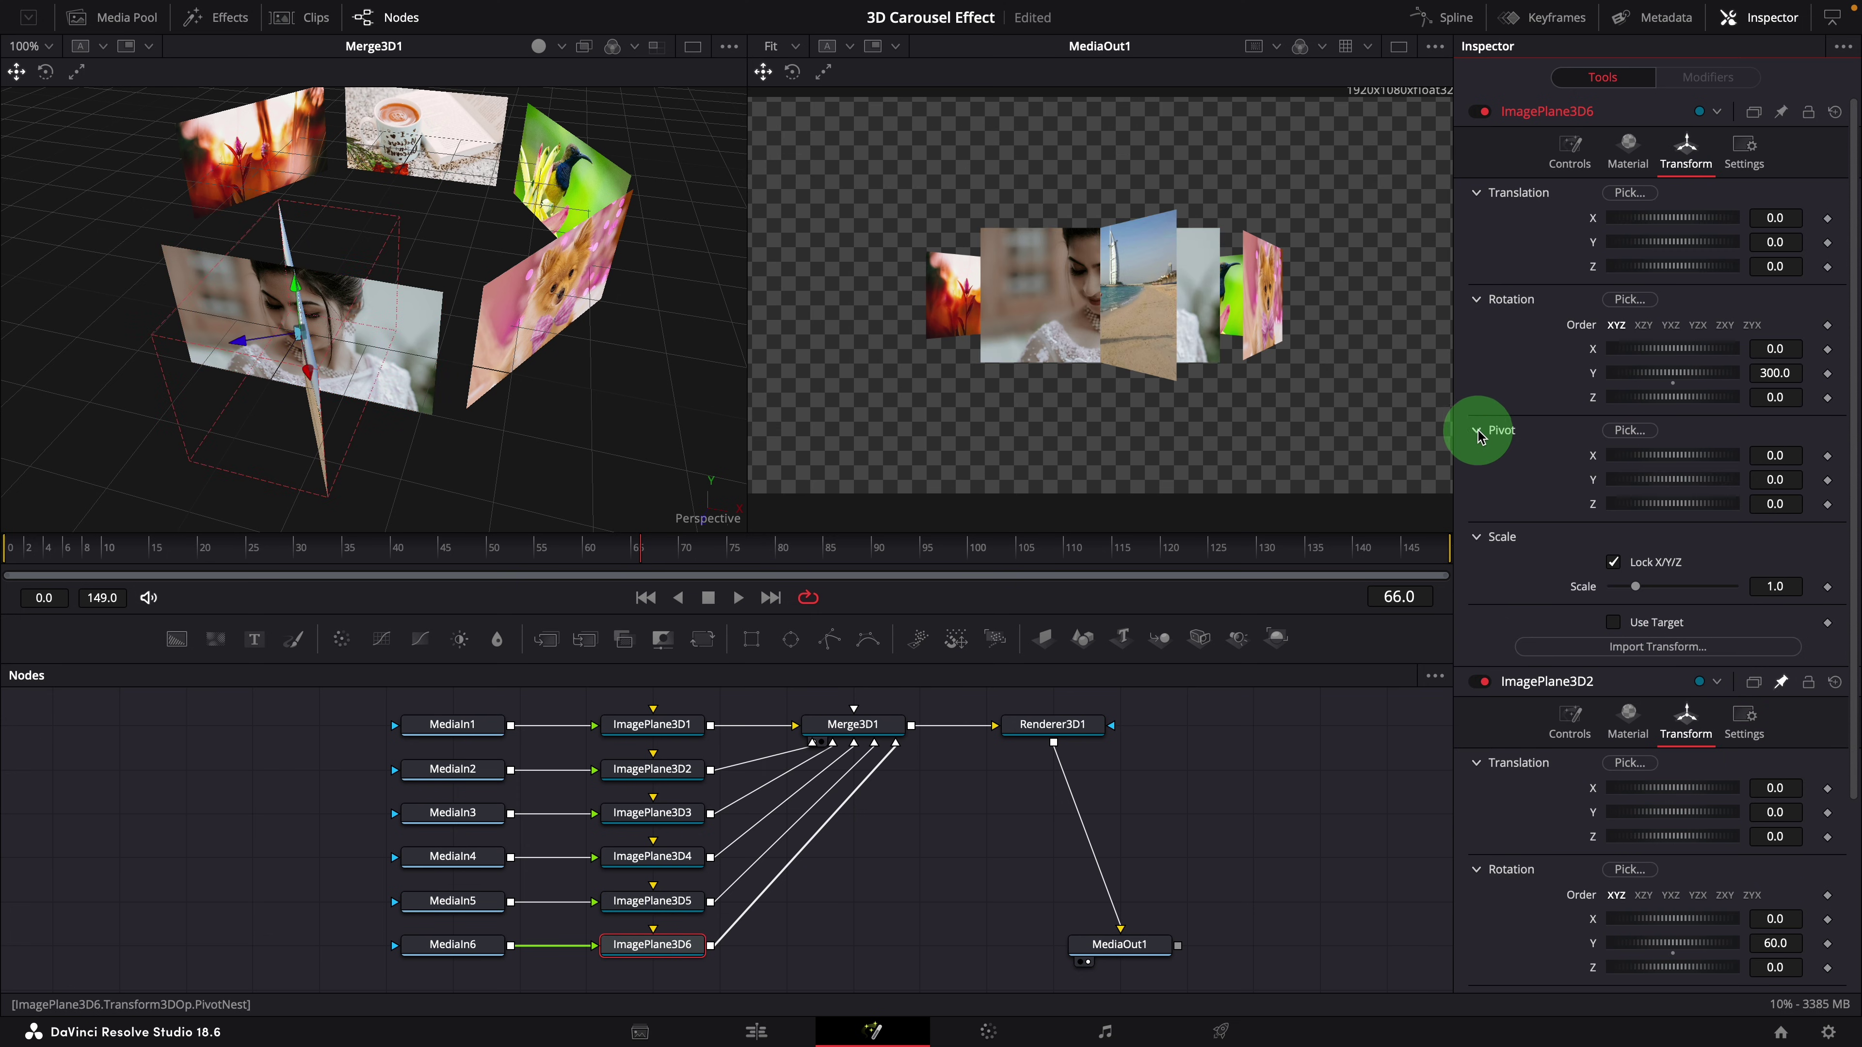
pyautogui.rightClick(1597, 511)
pyautogui.click(1621, 790)
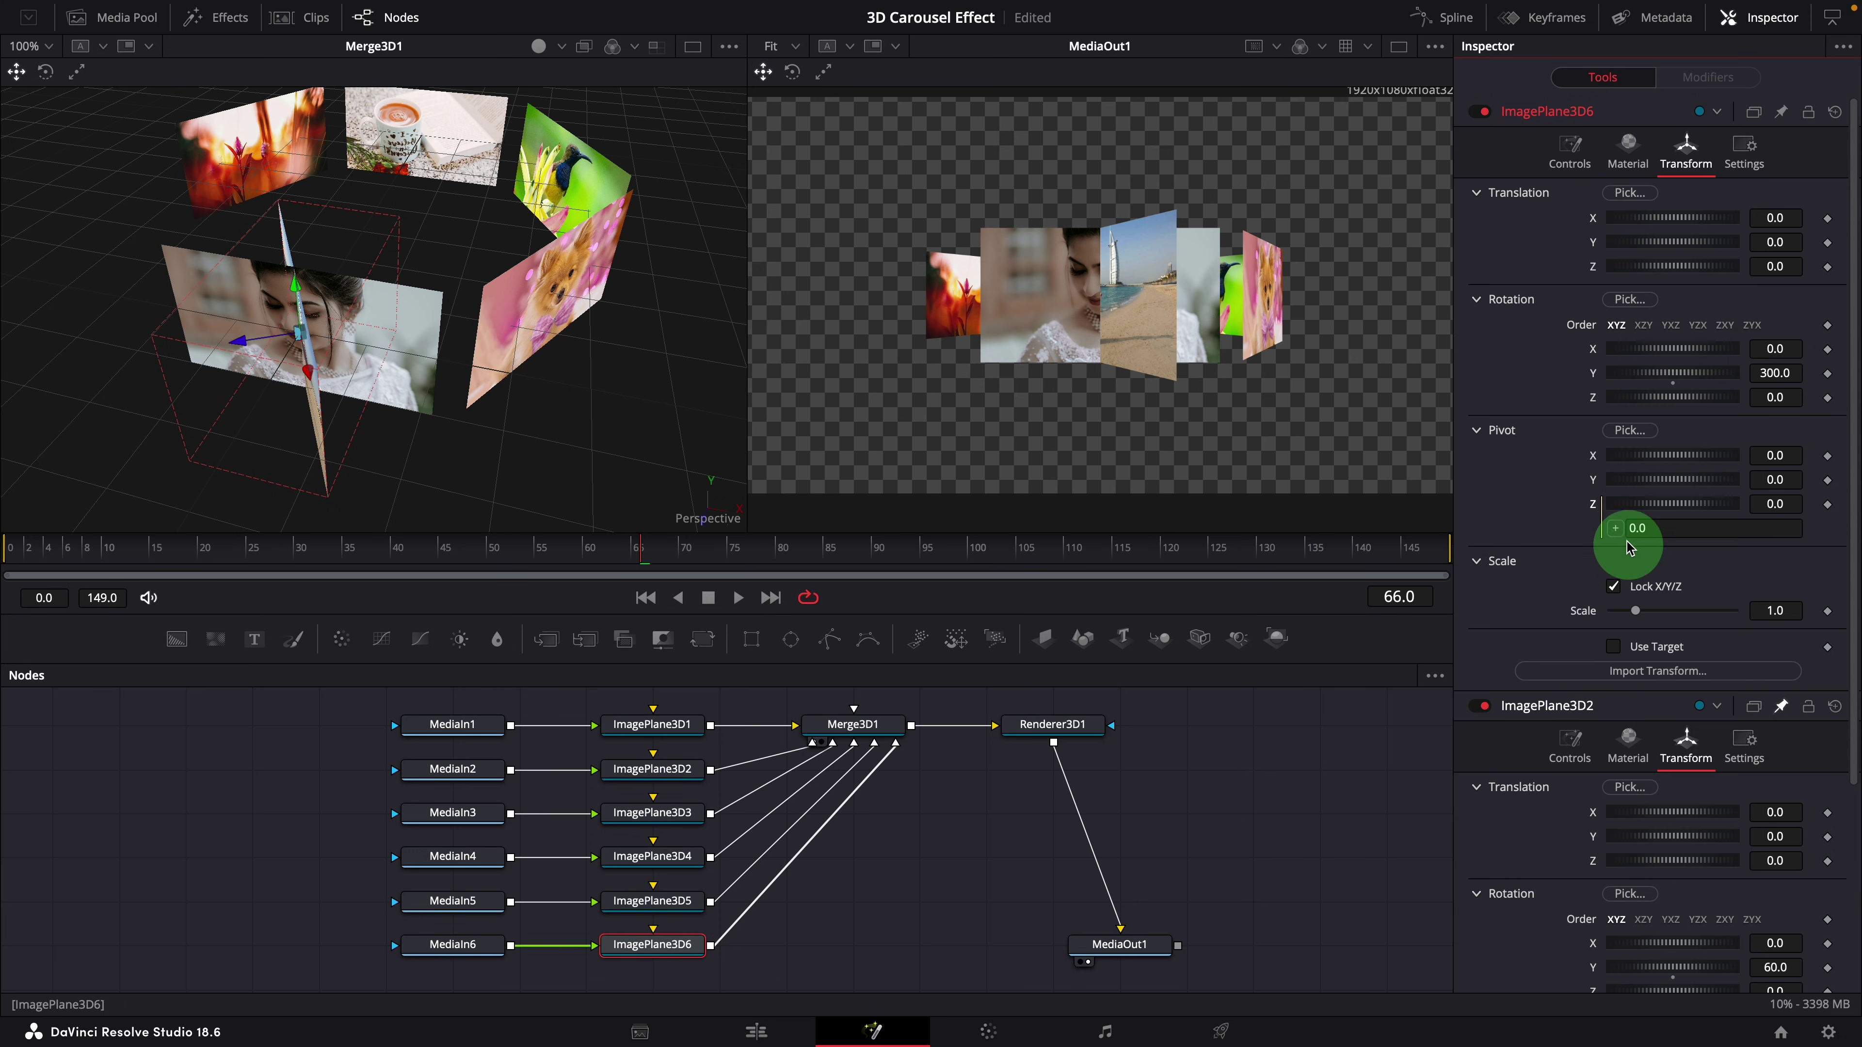
pyautogui.moveTo(1638, 686); pyautogui.dragTo(1705, 820)
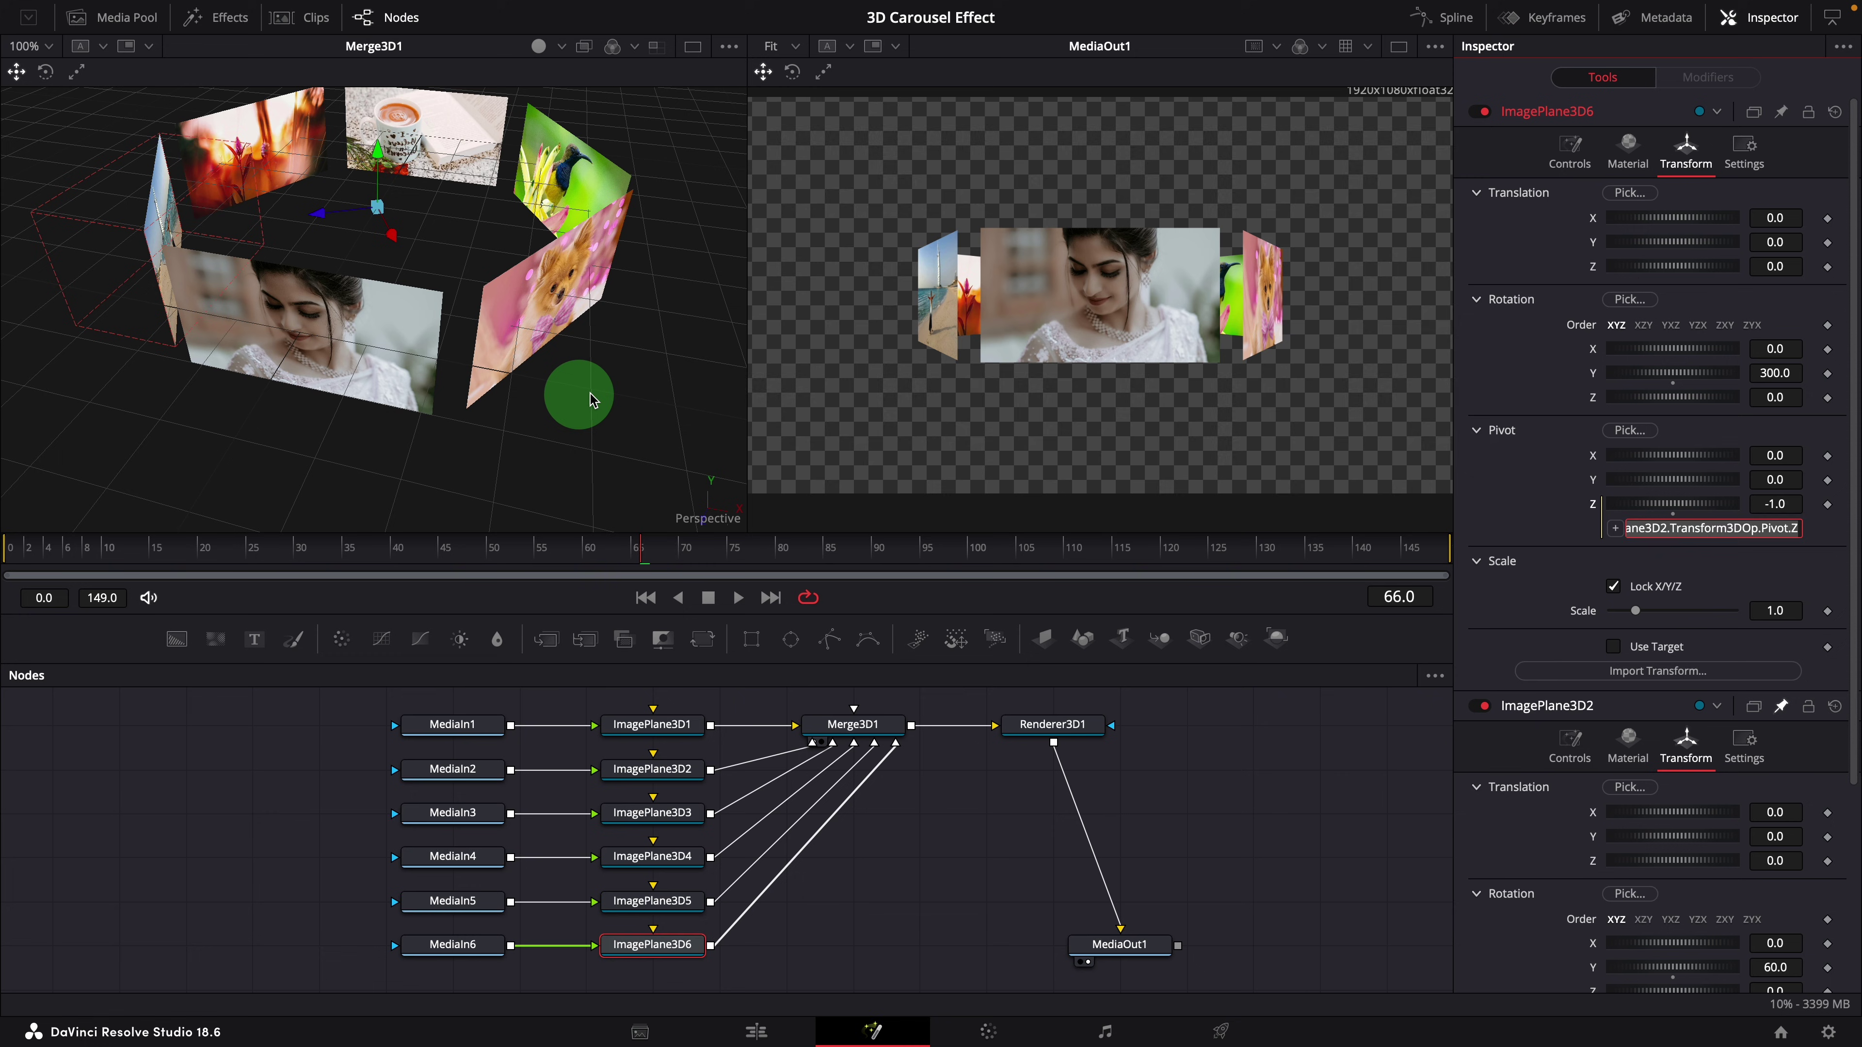
# Drag ImagePlane3D2's Pivot Z to -1.36, orbiting the viewer to check the widened ring.
pyautogui.moveTo(578, 394); pyautogui.dragTo(1074, 490)
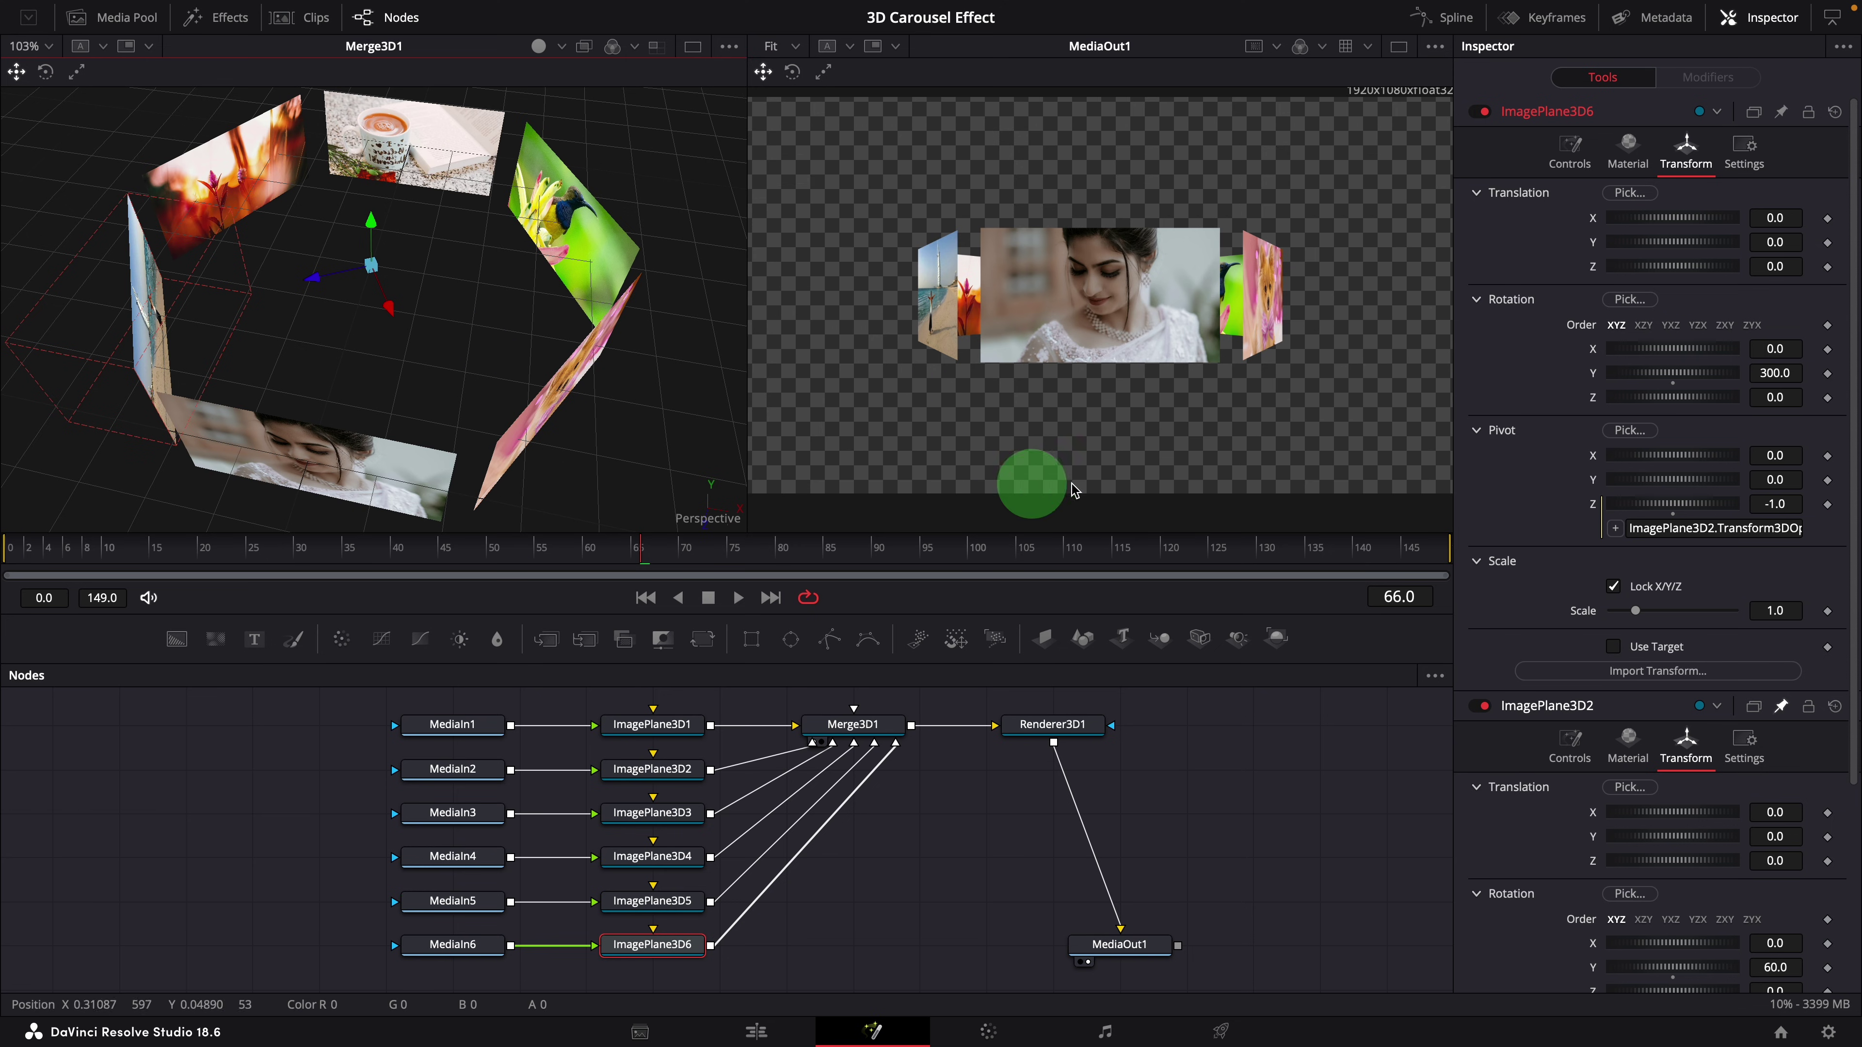
pyautogui.click(662, 771)
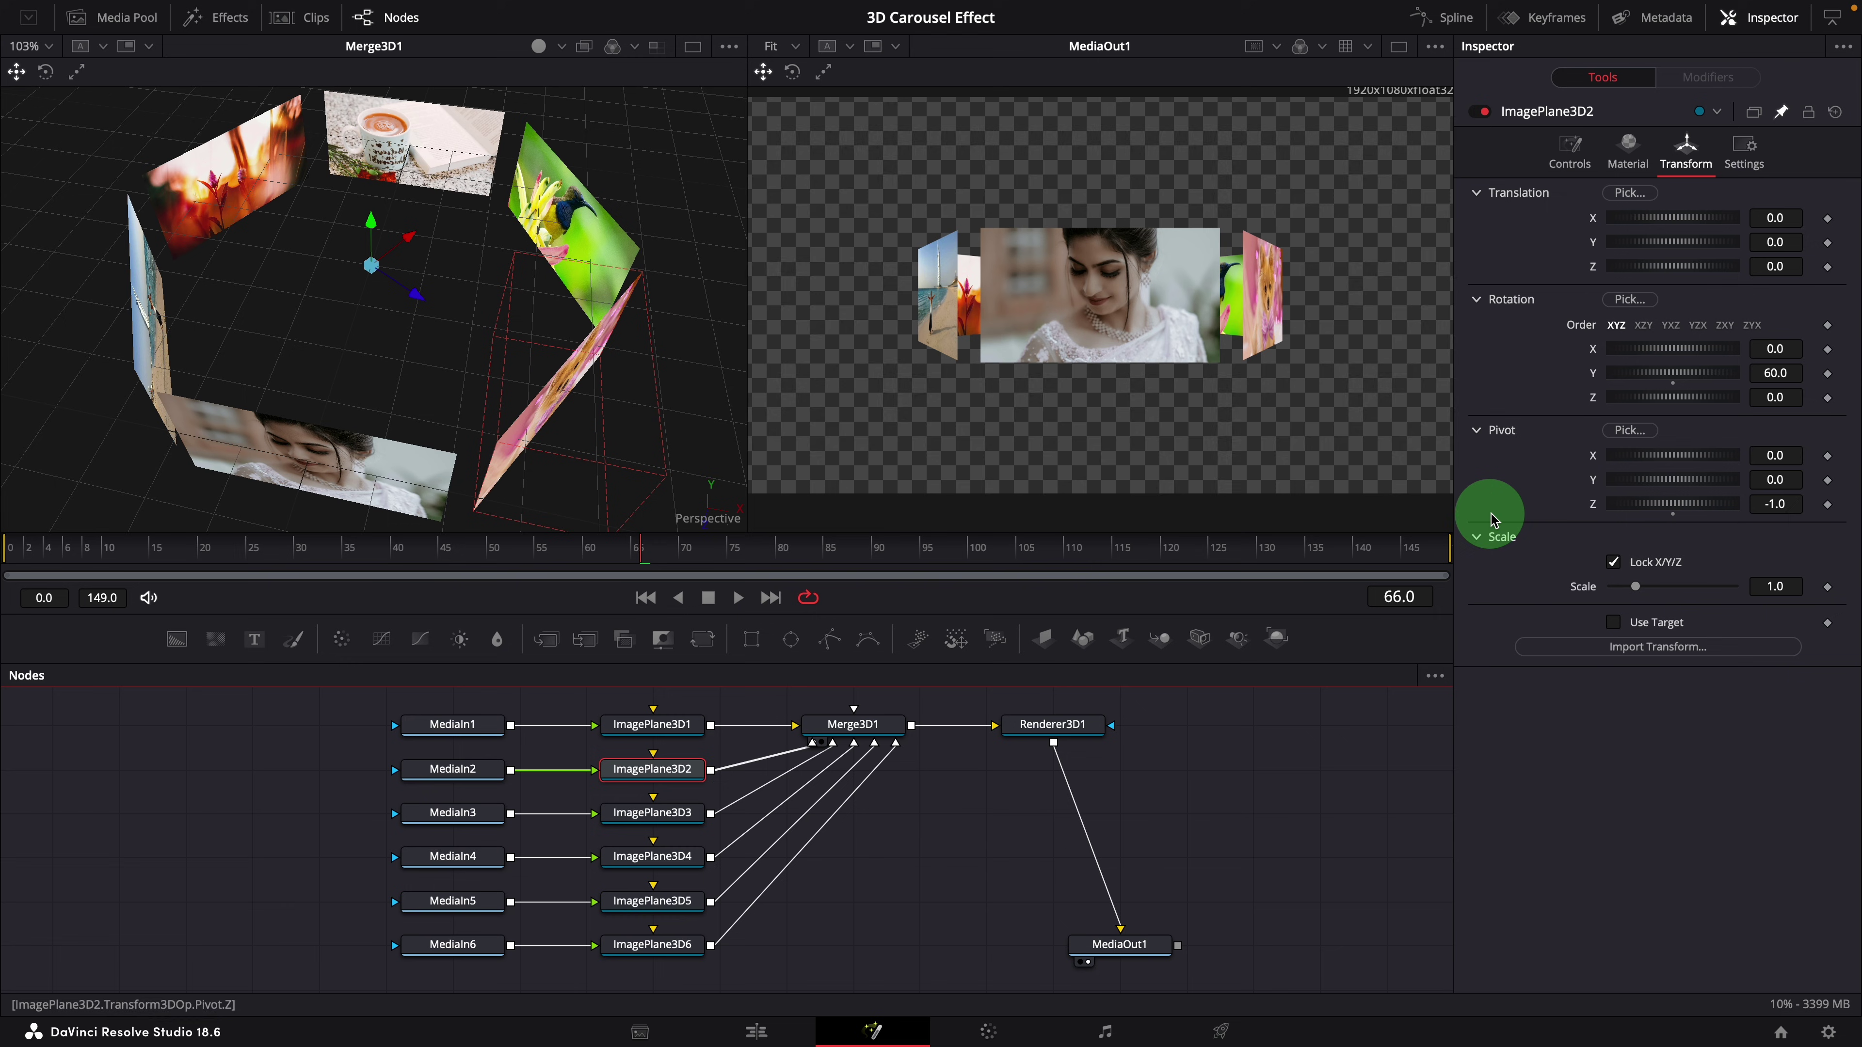
pyautogui.moveTo(1769, 505); pyautogui.dragTo(977, 511)
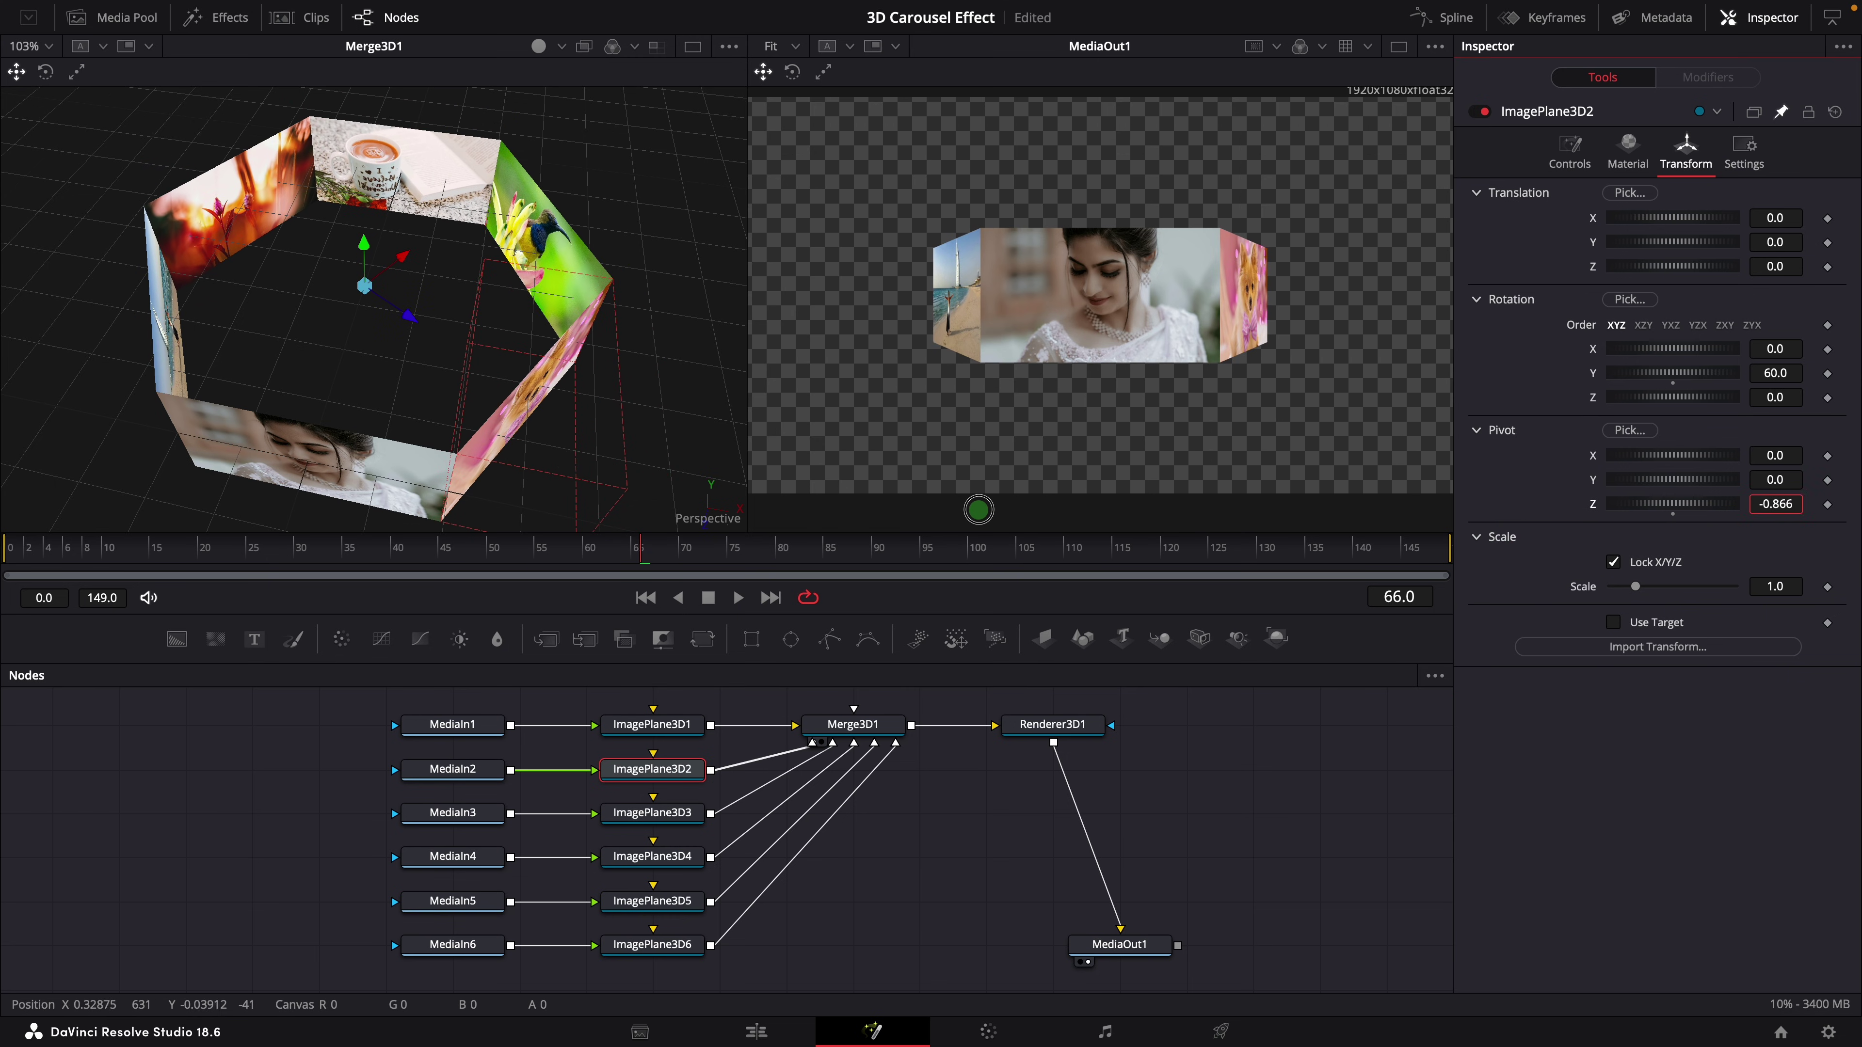
pyautogui.moveTo(554, 443); pyautogui.dragTo(603, 408)
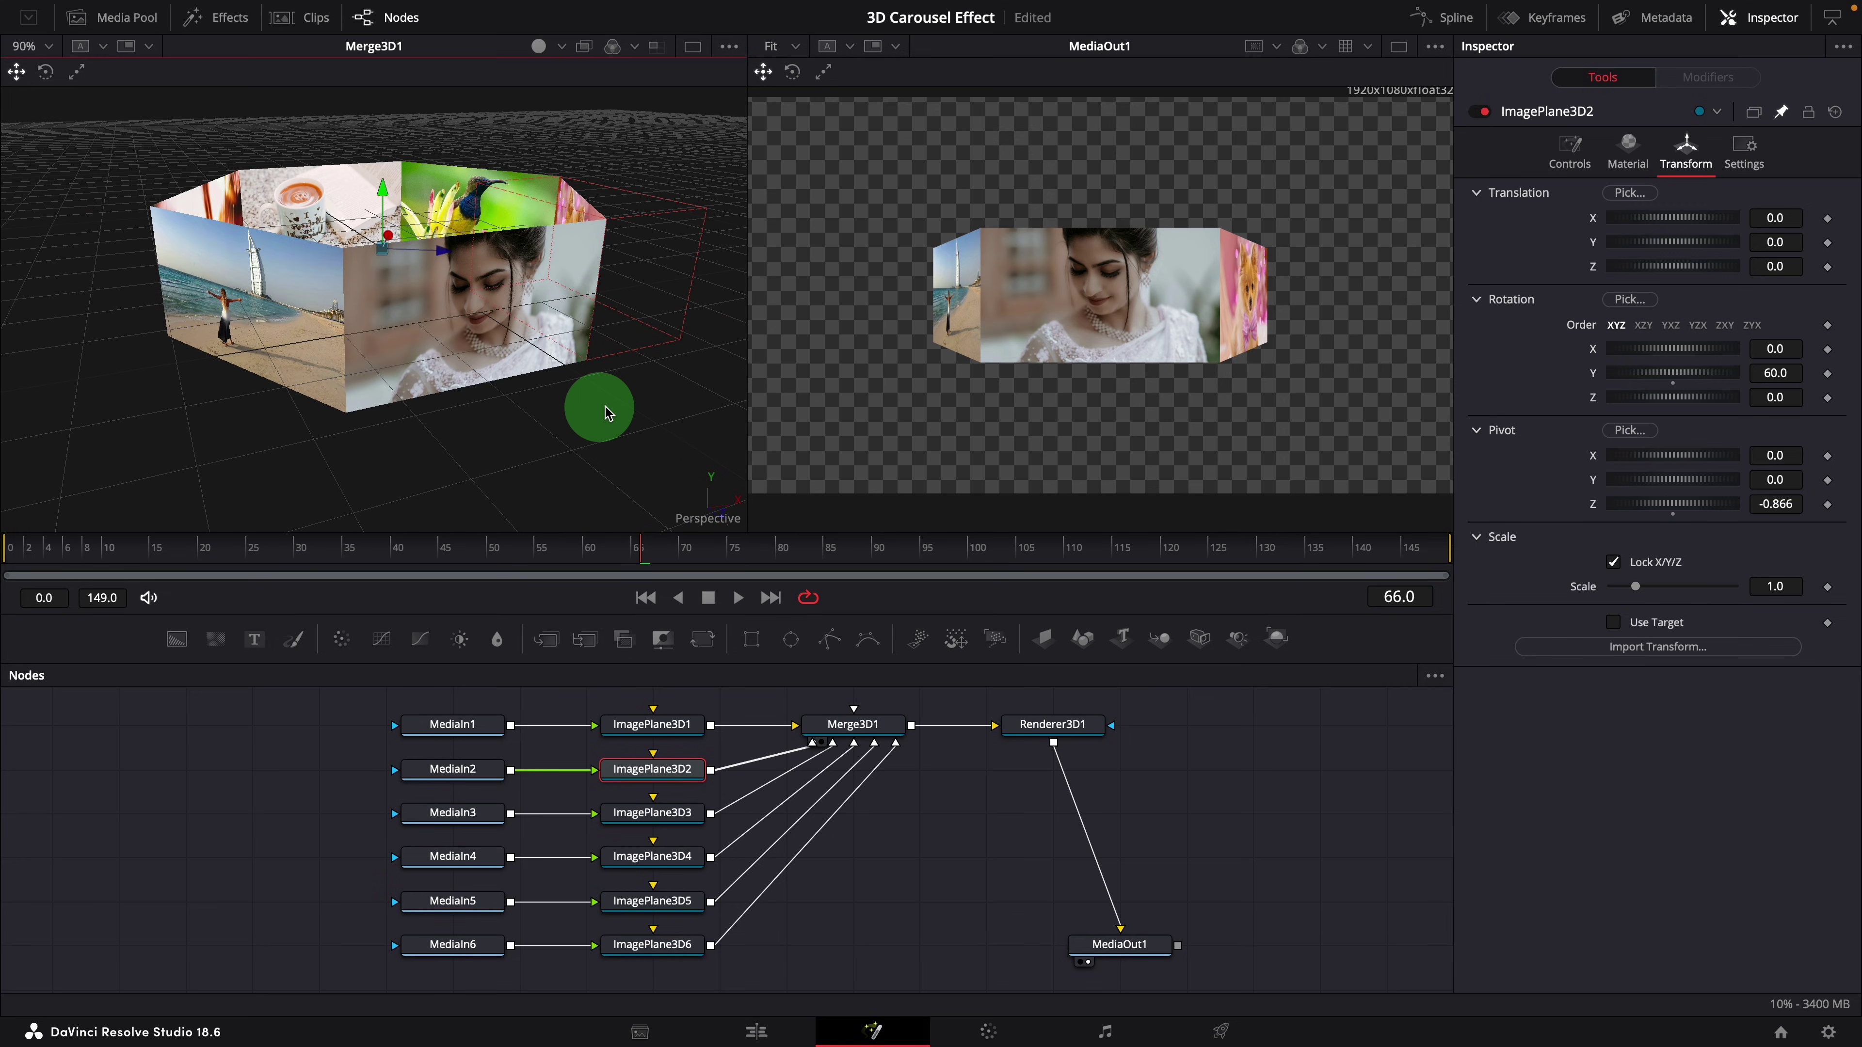
pyautogui.moveTo(1771, 504); pyautogui.dragTo(1282, 511)
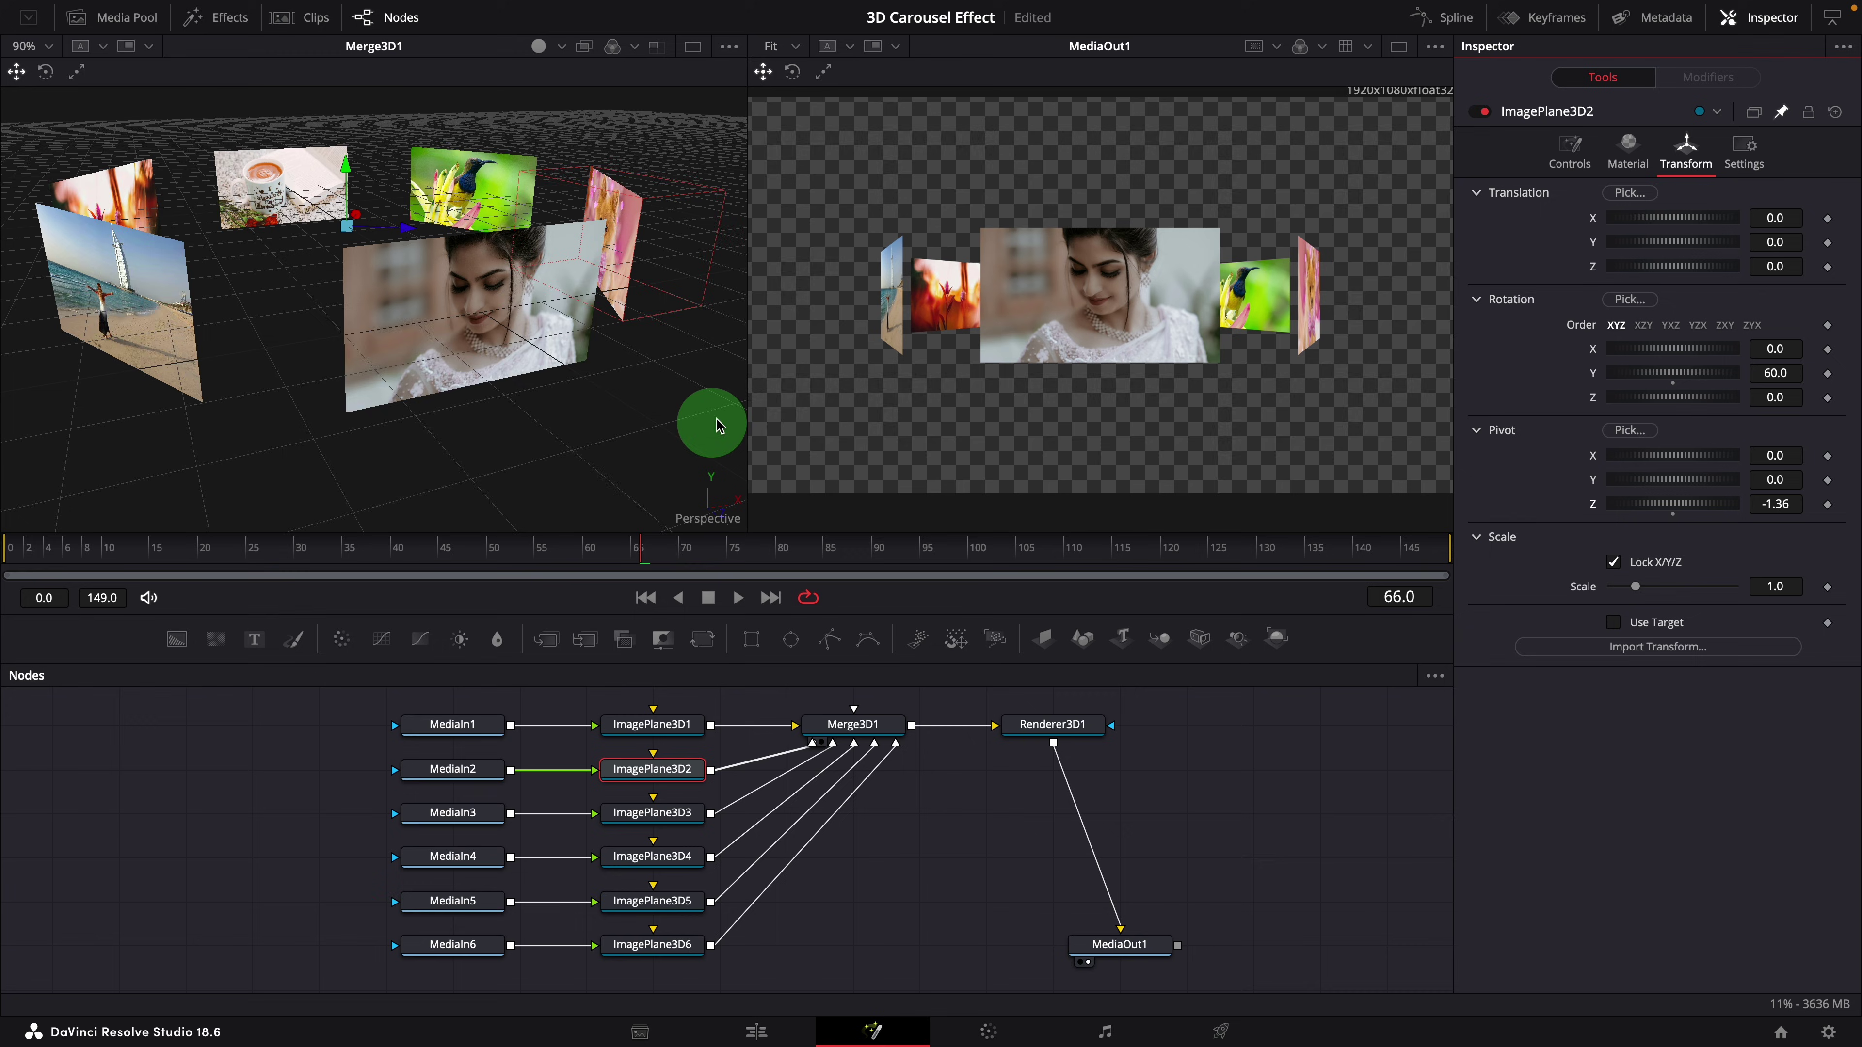
pyautogui.moveTo(706, 416); pyautogui.dragTo(322, 314)
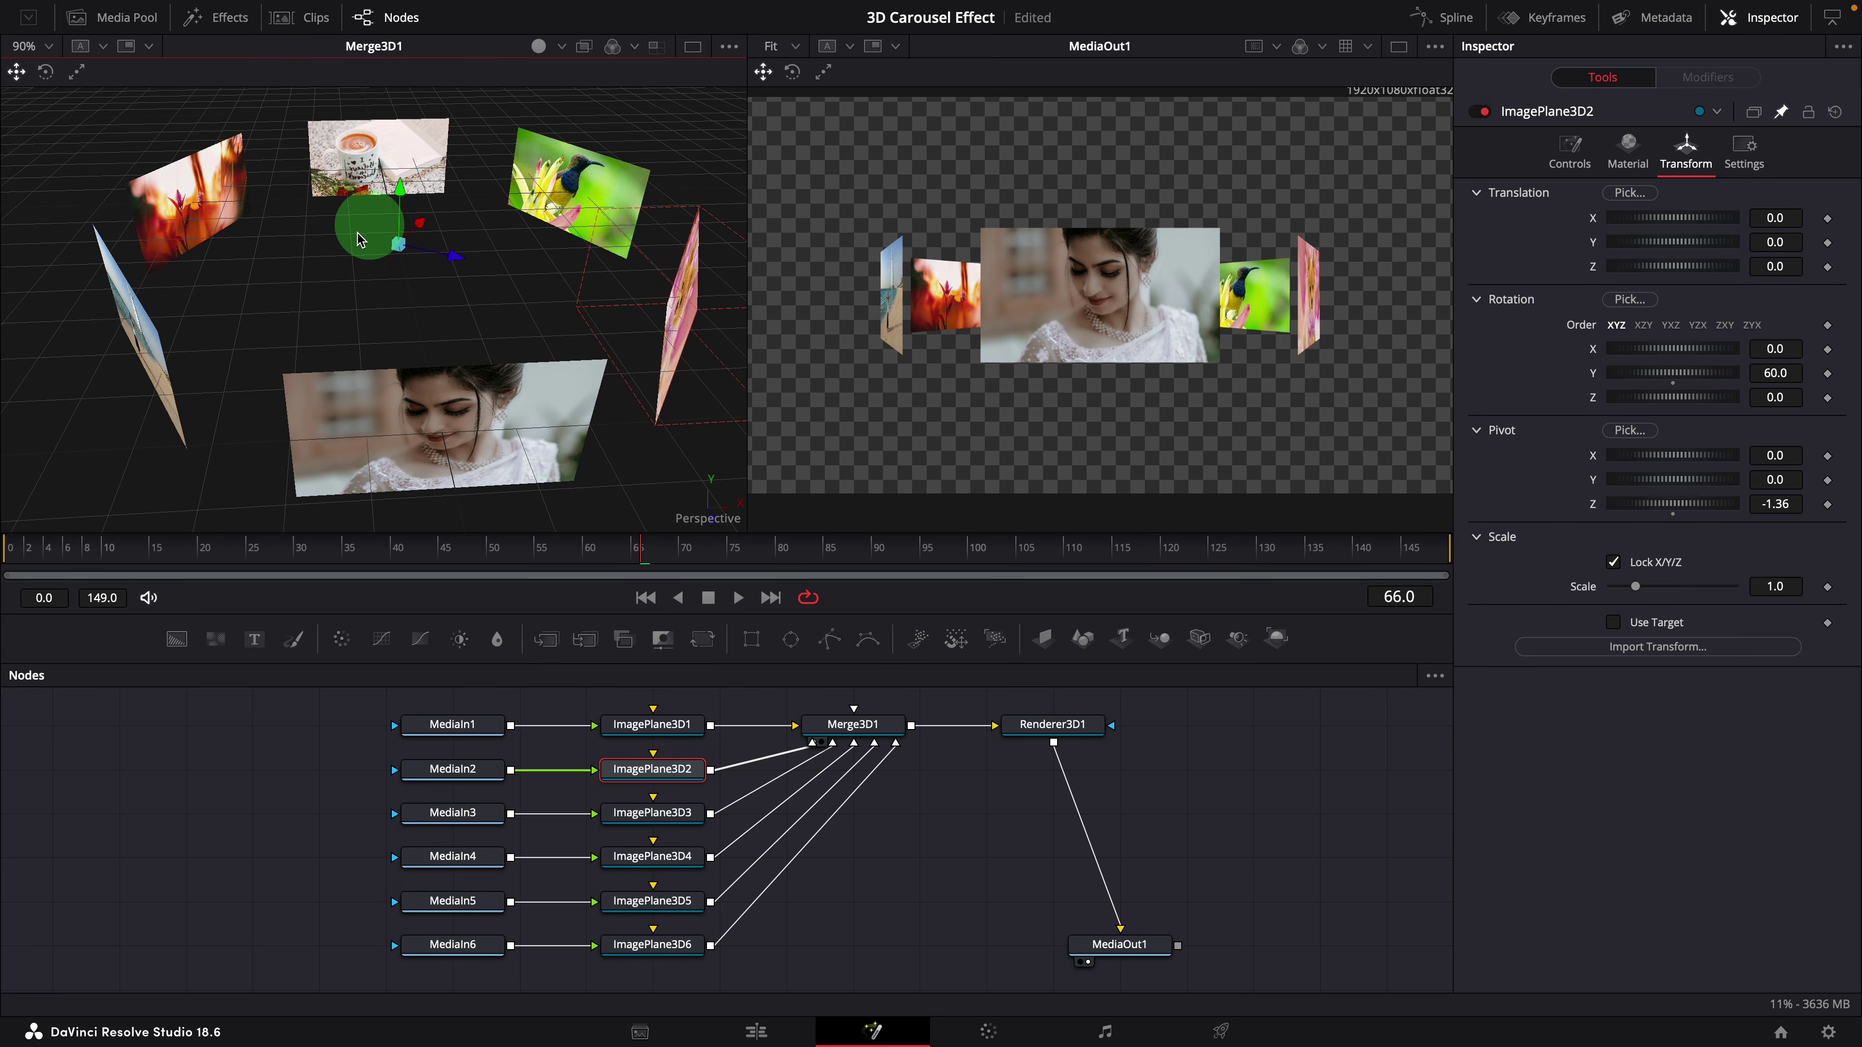
# Open Merge3D1's Transform controls and trial-drag its Rotation Y.
pyautogui.click(857, 726)
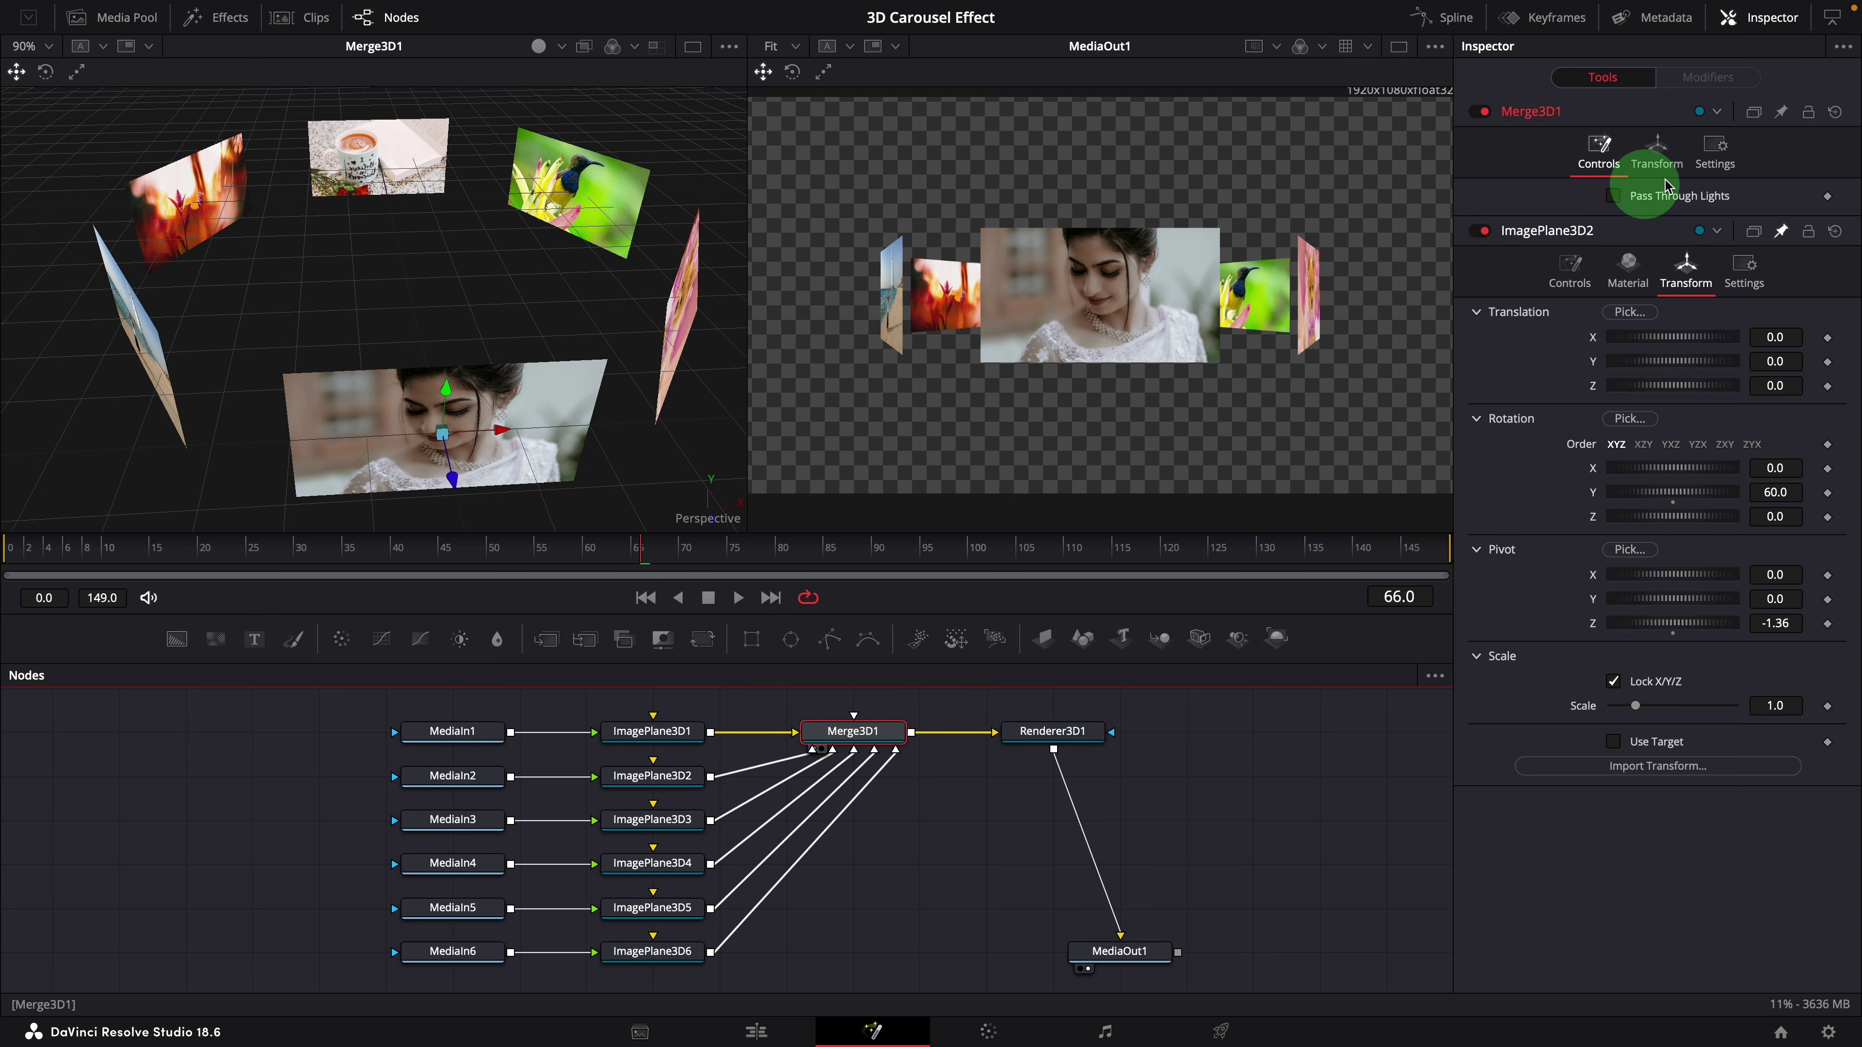
pyautogui.click(1659, 157)
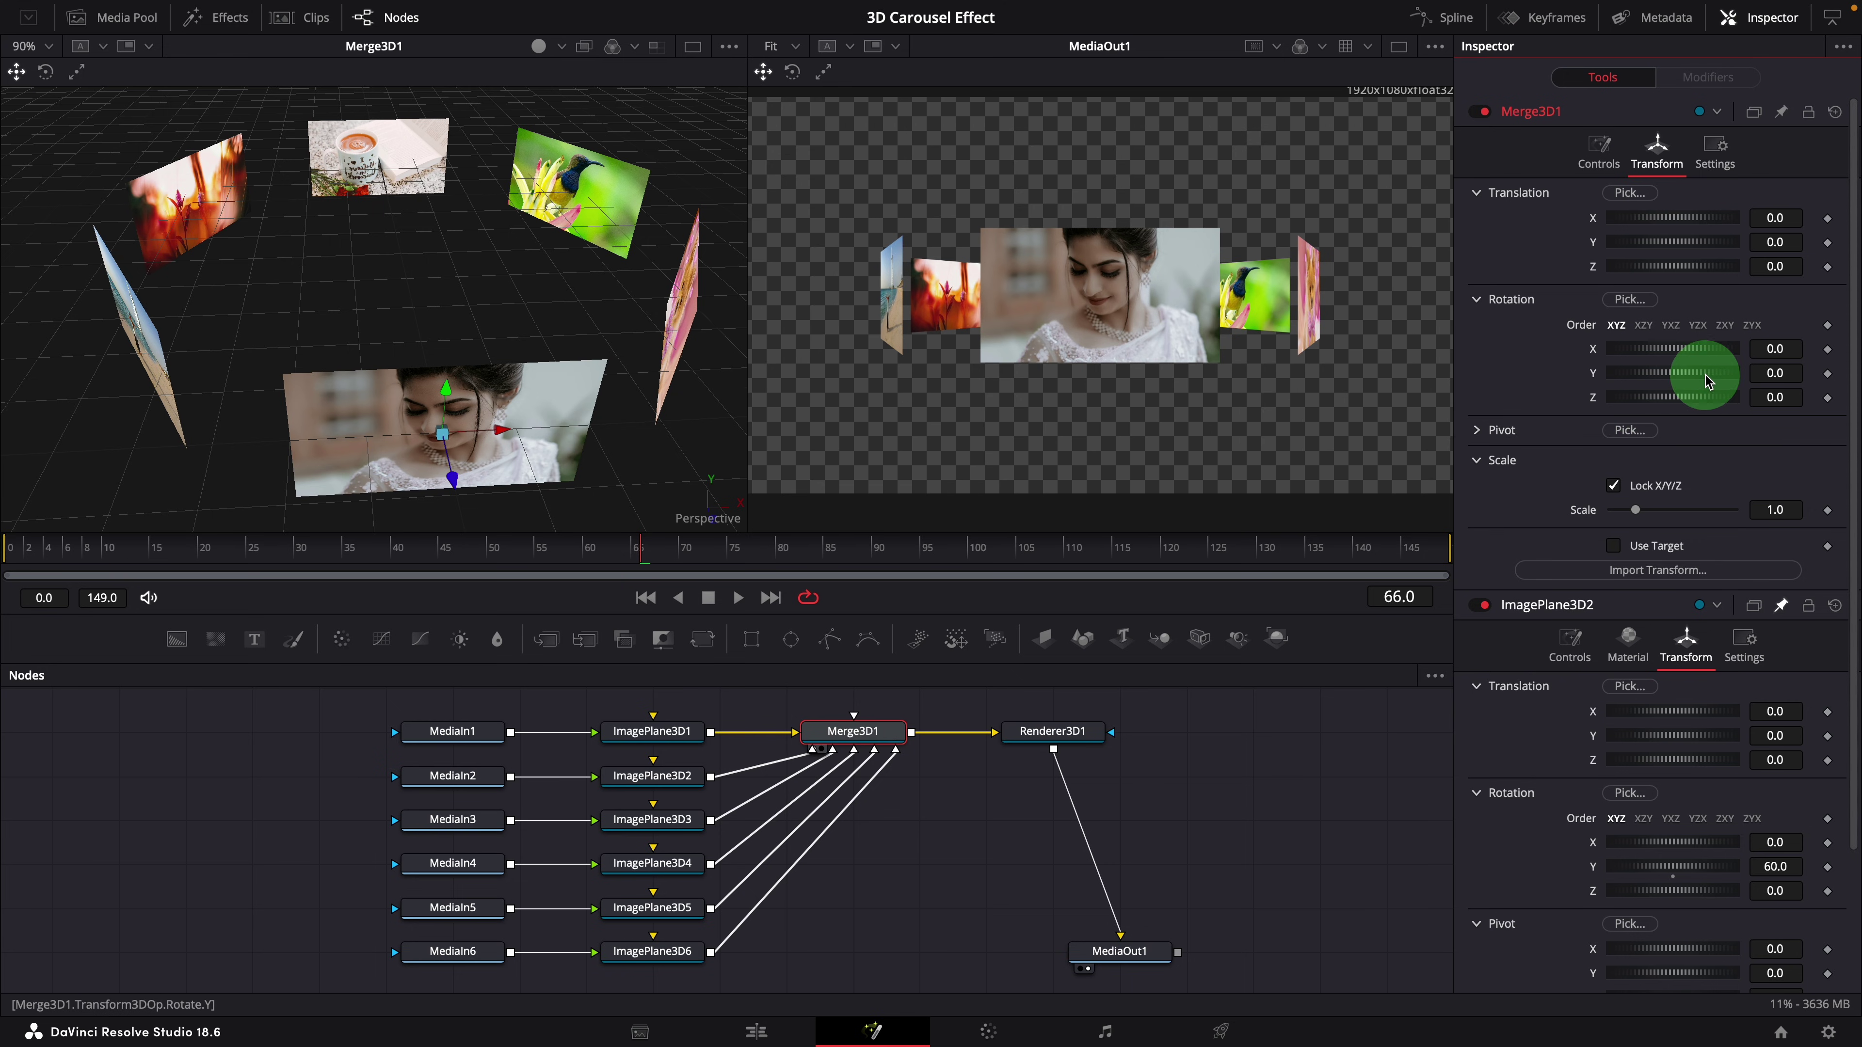
pyautogui.moveTo(1705, 380)
pyautogui.mouseDown()
pyautogui.moveTo(1679, 372)
pyautogui.moveTo(1712, 383)
pyautogui.moveTo(1696, 382)
pyautogui.mouseUp()
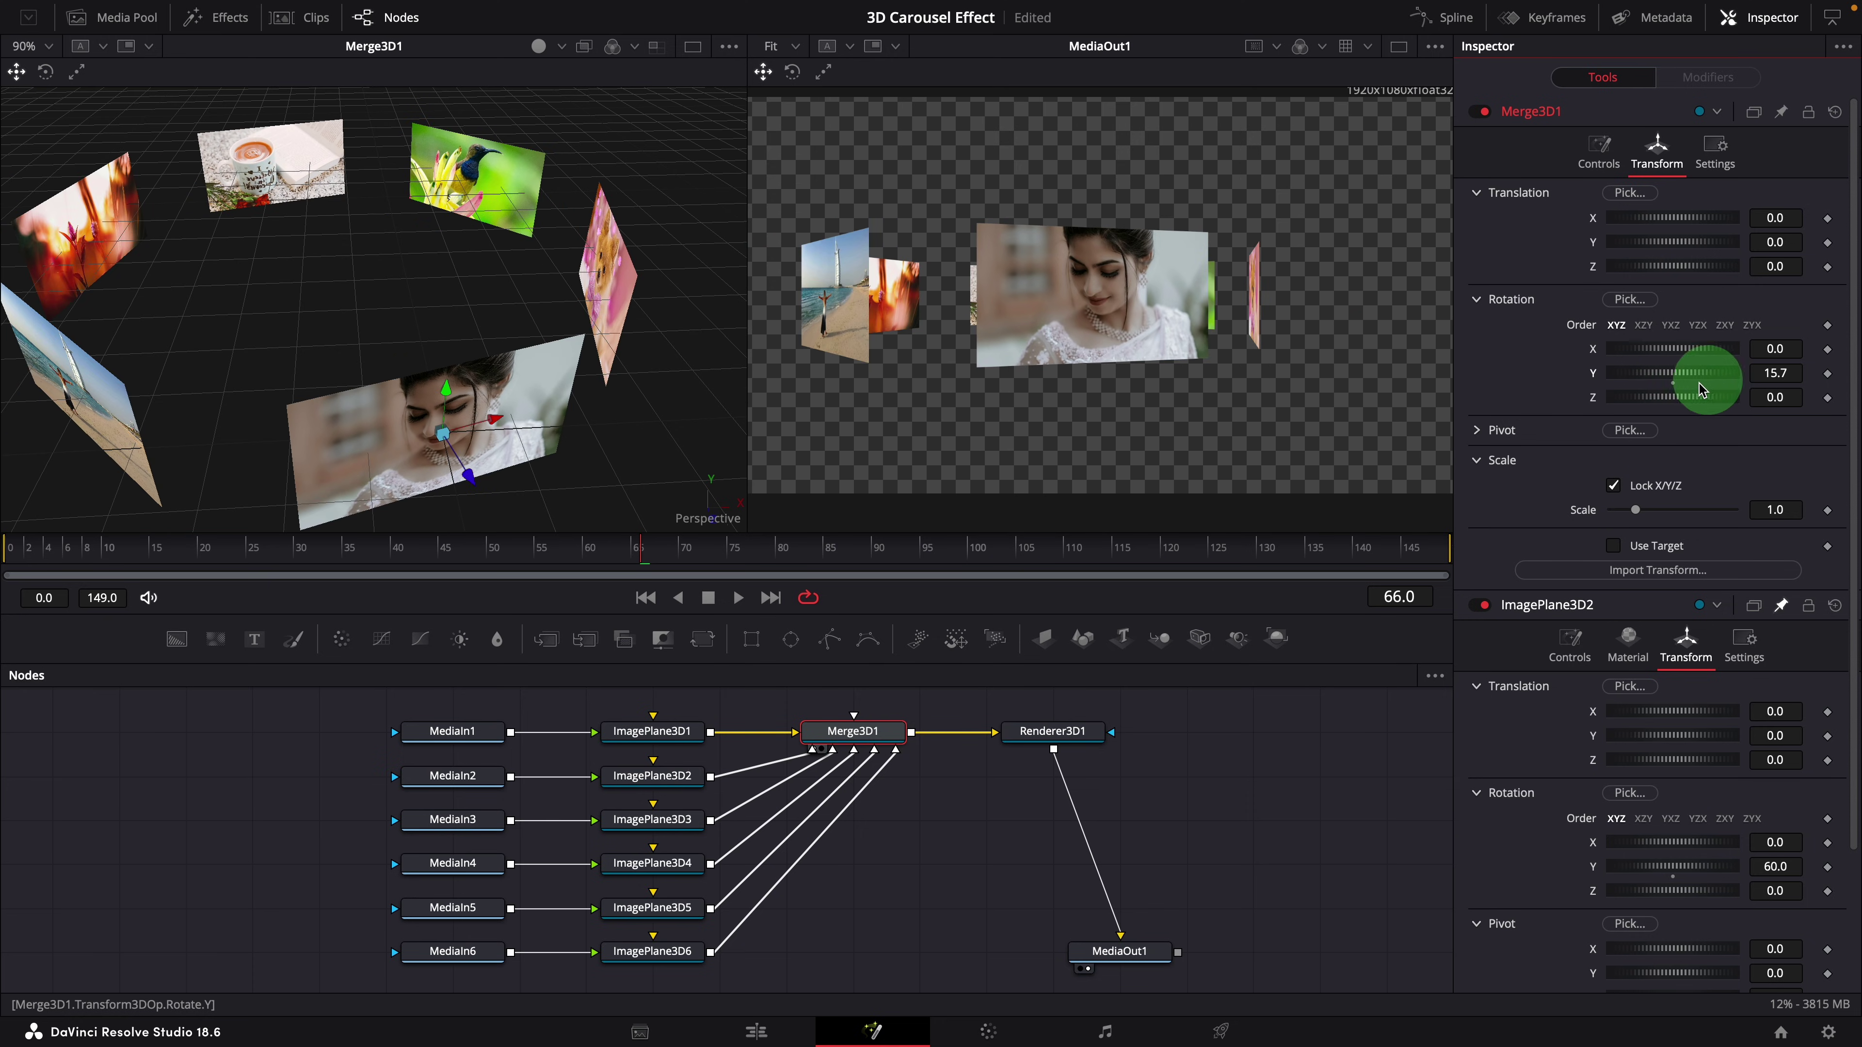
# Link Merge3D1's Pivot Z to ImagePlane3D2's Pivot Z and test-spin the ring to Rotation Y 20.9.
pyautogui.click(1512, 432)
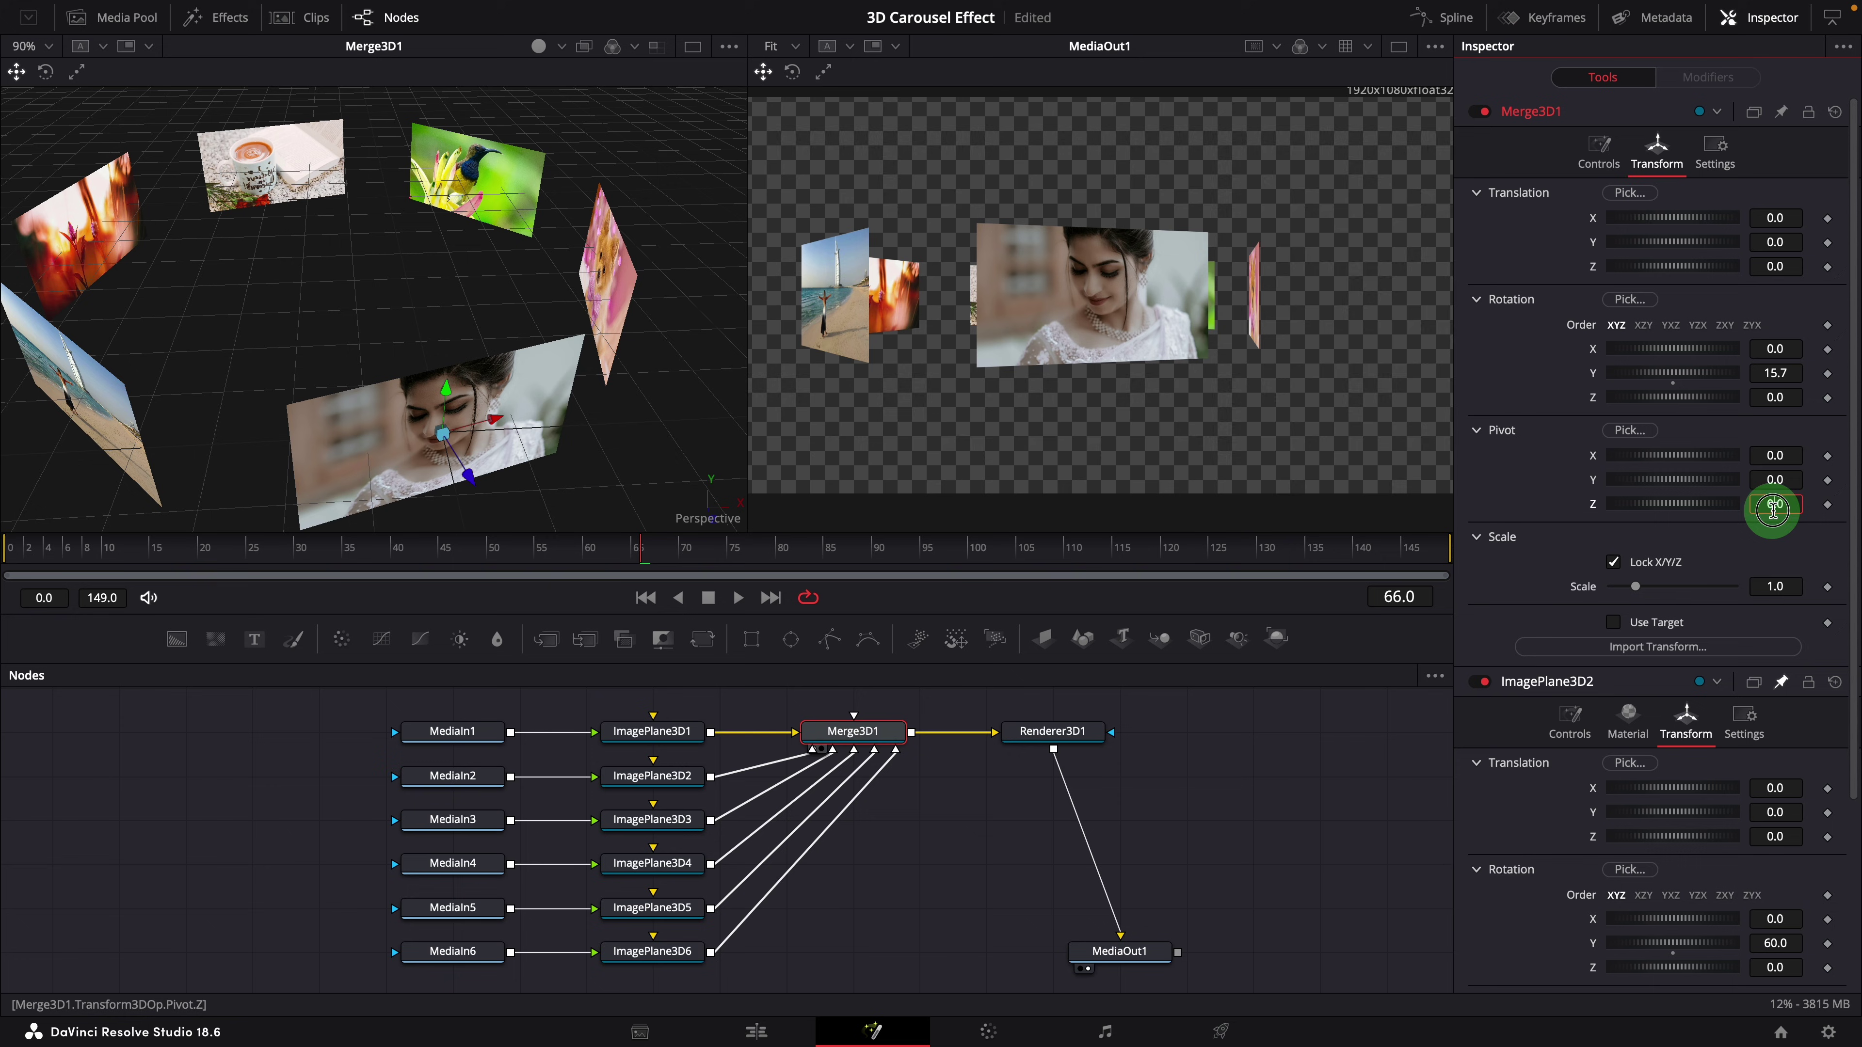
pyautogui.doubleClick(1773, 507)
pyautogui.write('=')
pyautogui.press('Return')
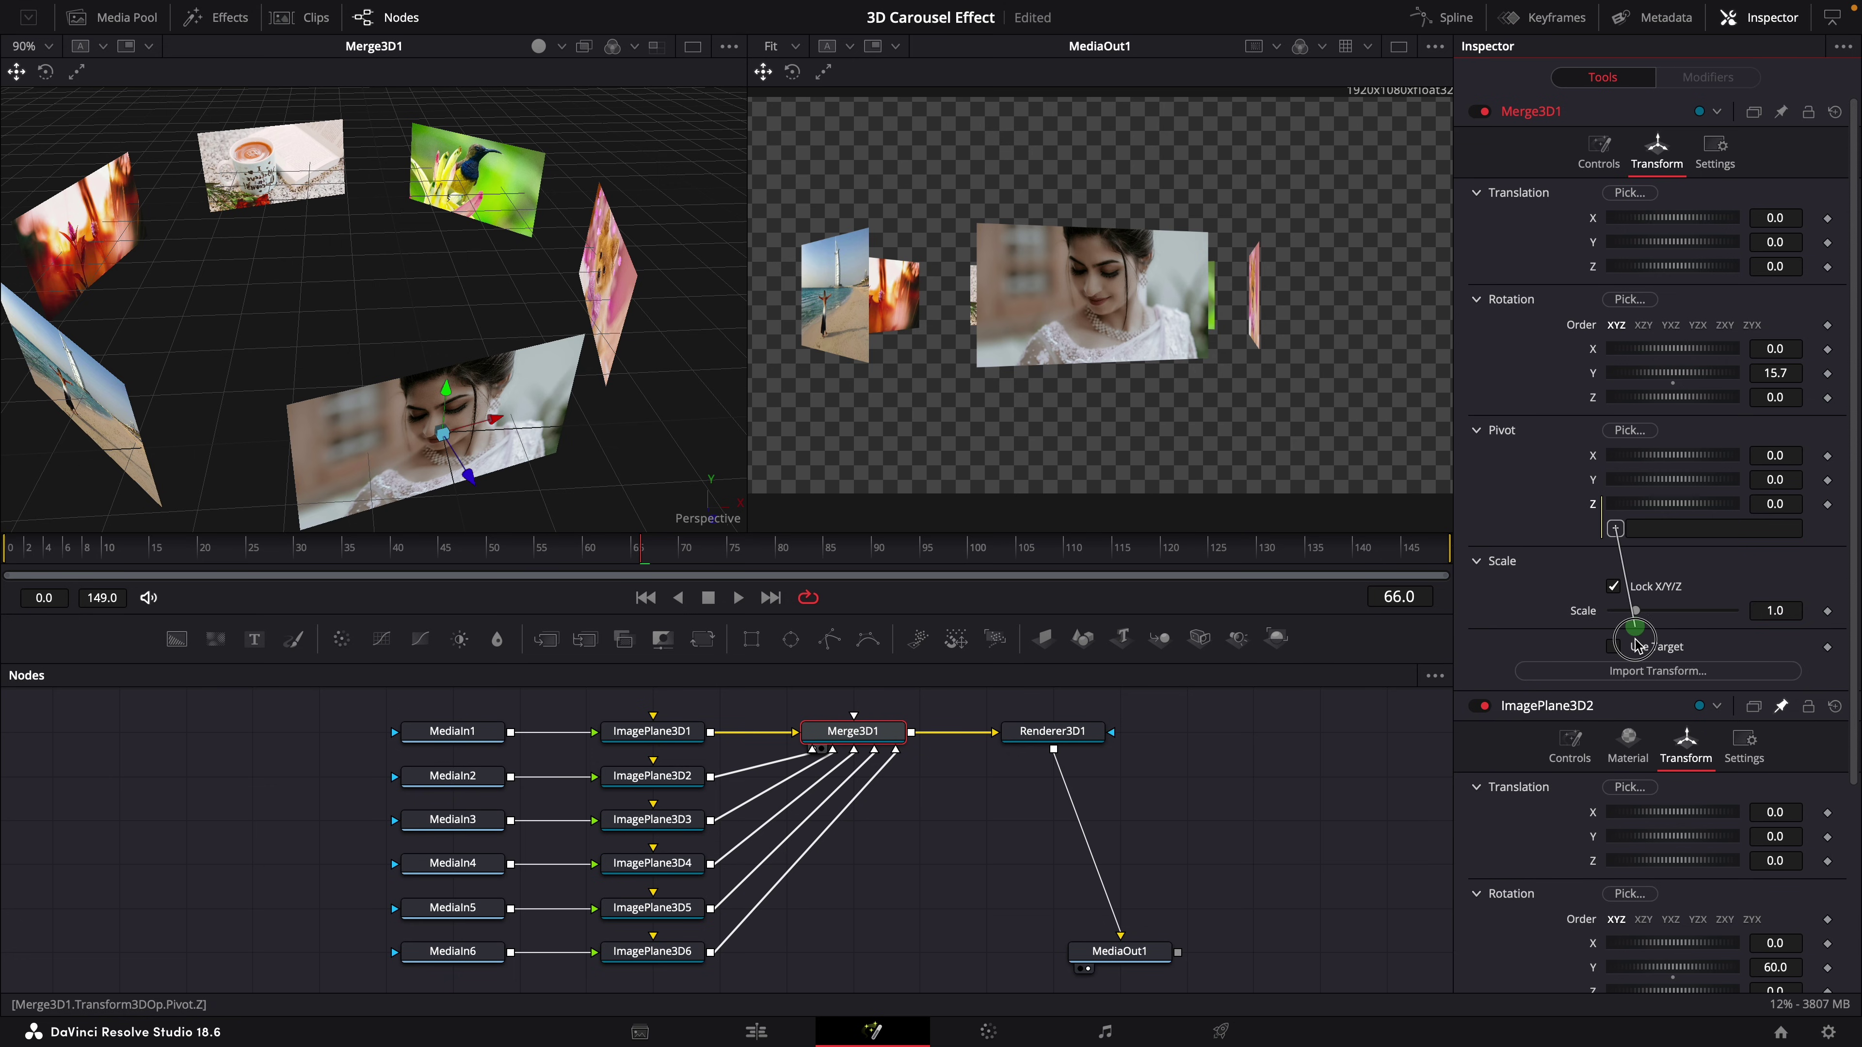
pyautogui.moveTo(1680, 987); pyautogui.dragTo(1683, 836)
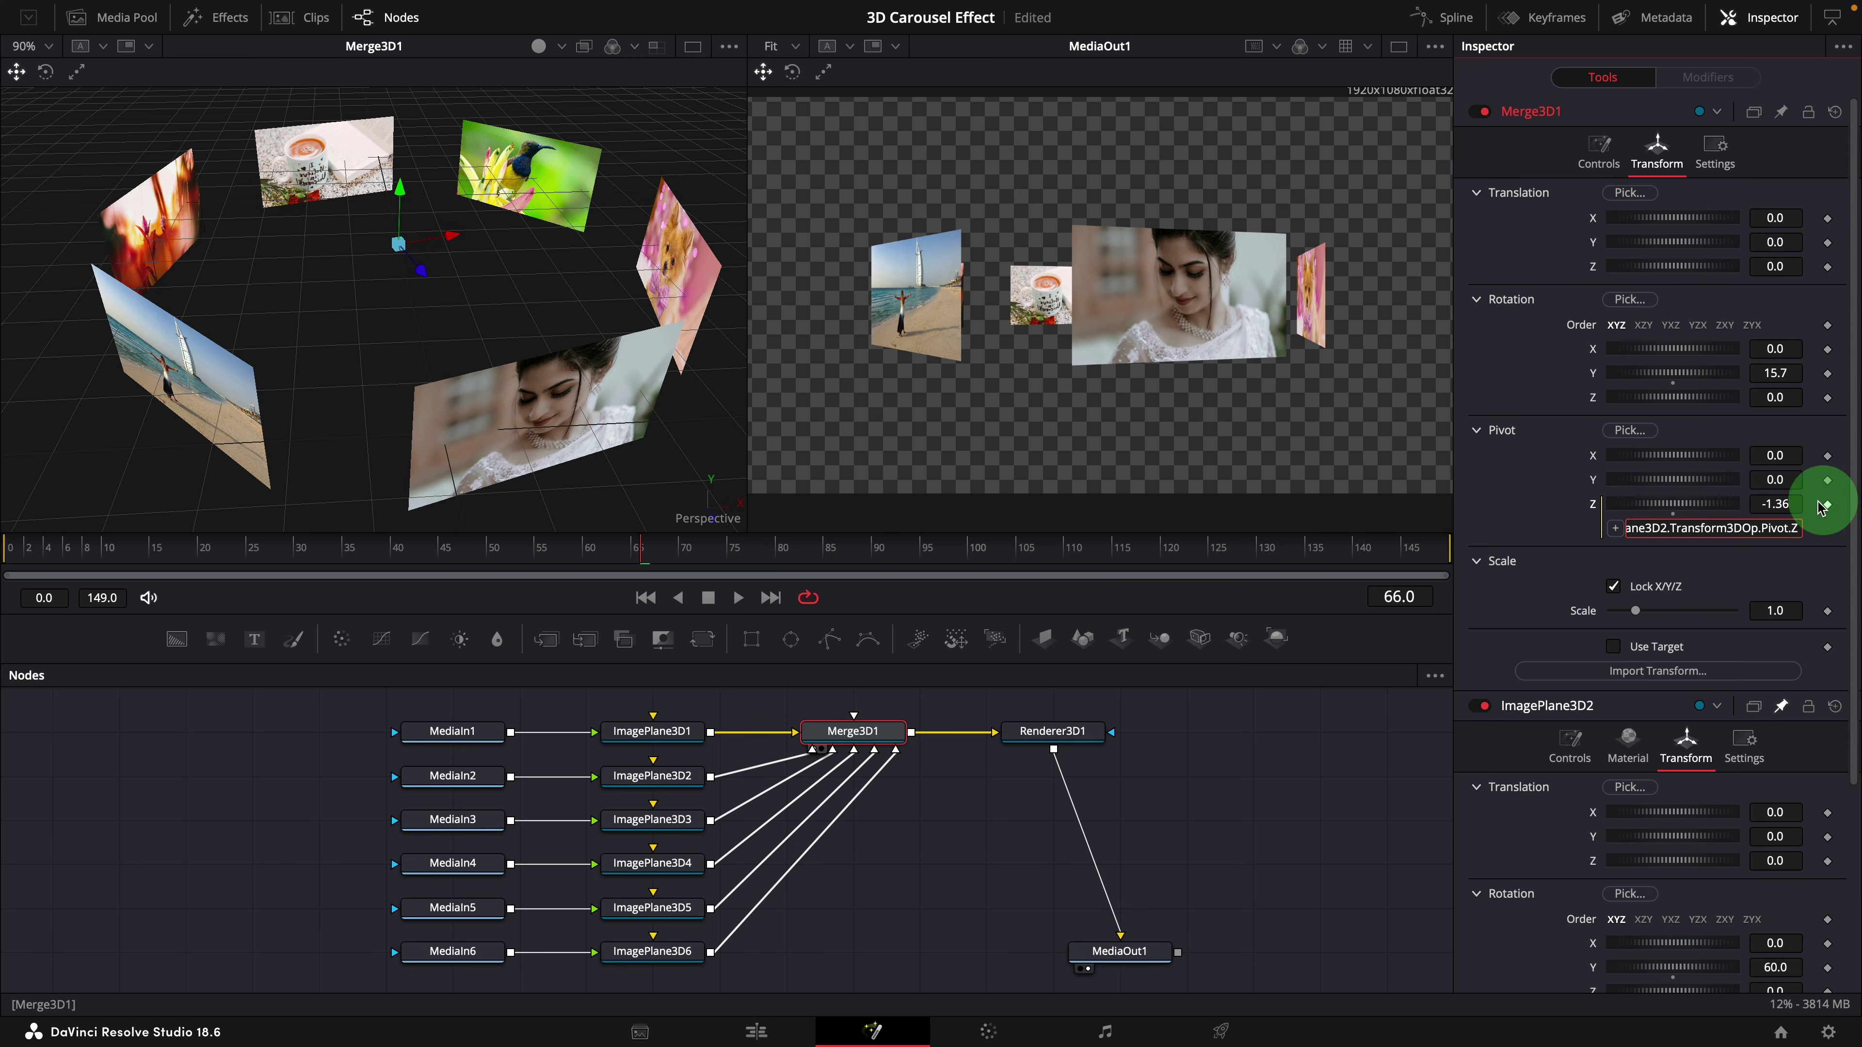
pyautogui.moveTo(1702, 372)
pyautogui.mouseDown()
pyautogui.moveTo(1634, 381)
pyautogui.moveTo(1723, 392)
pyautogui.moveTo(1702, 376)
pyautogui.mouseUp()
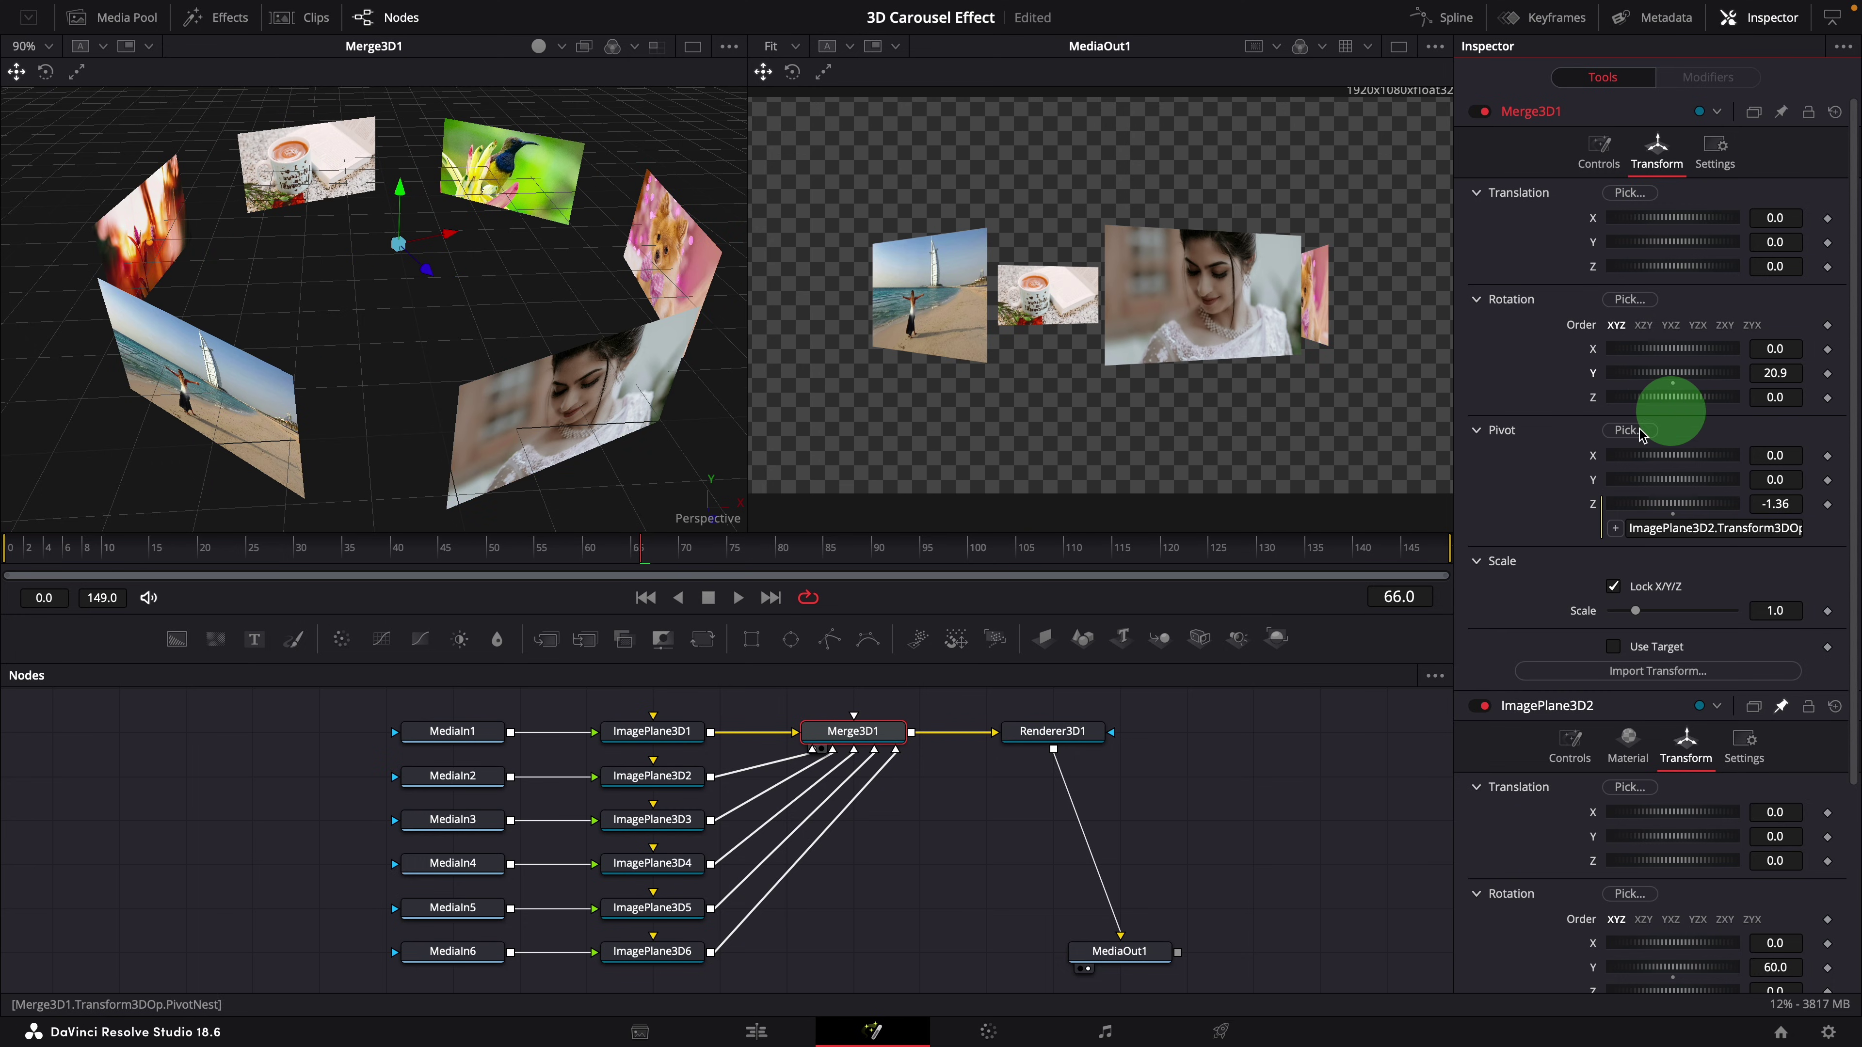
# Keyframe Merge3D1's Rotation Y from 0 at frame 0 to 360 at frame 149, then play it.
pyautogui.click(1646, 482)
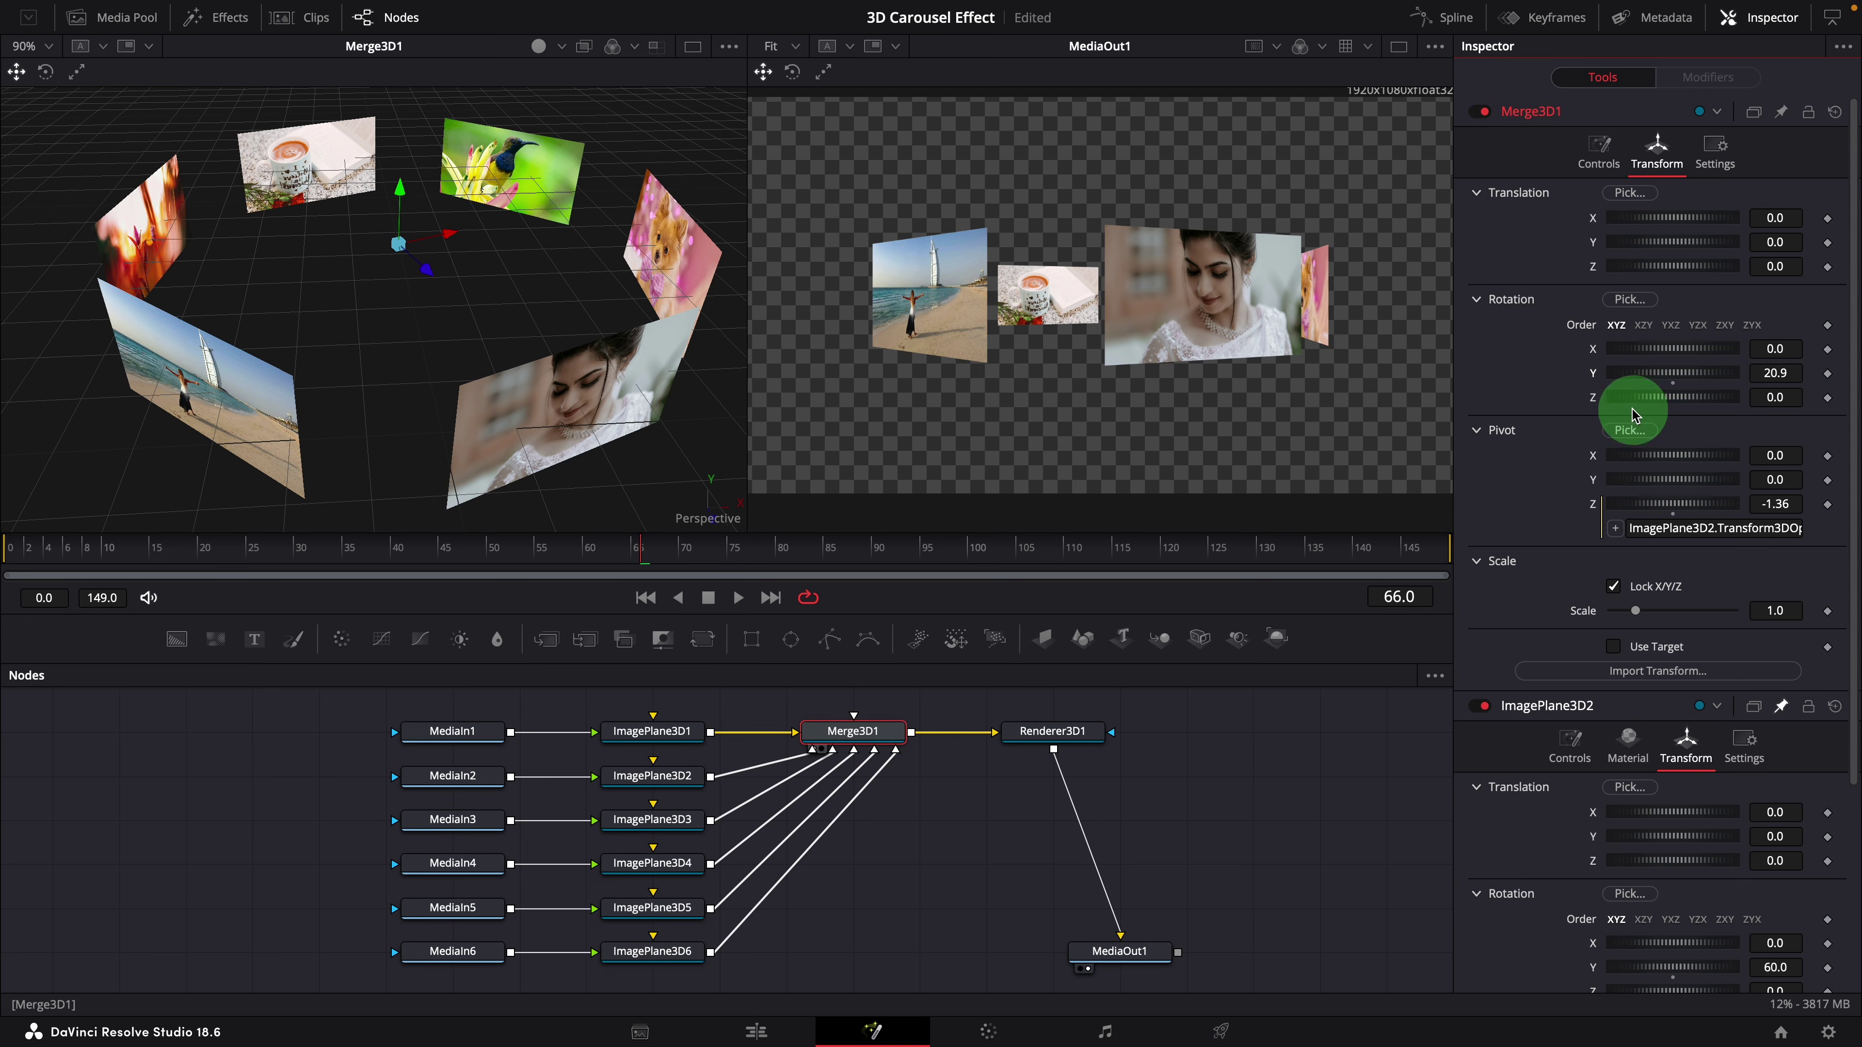
pyautogui.click(47, 561)
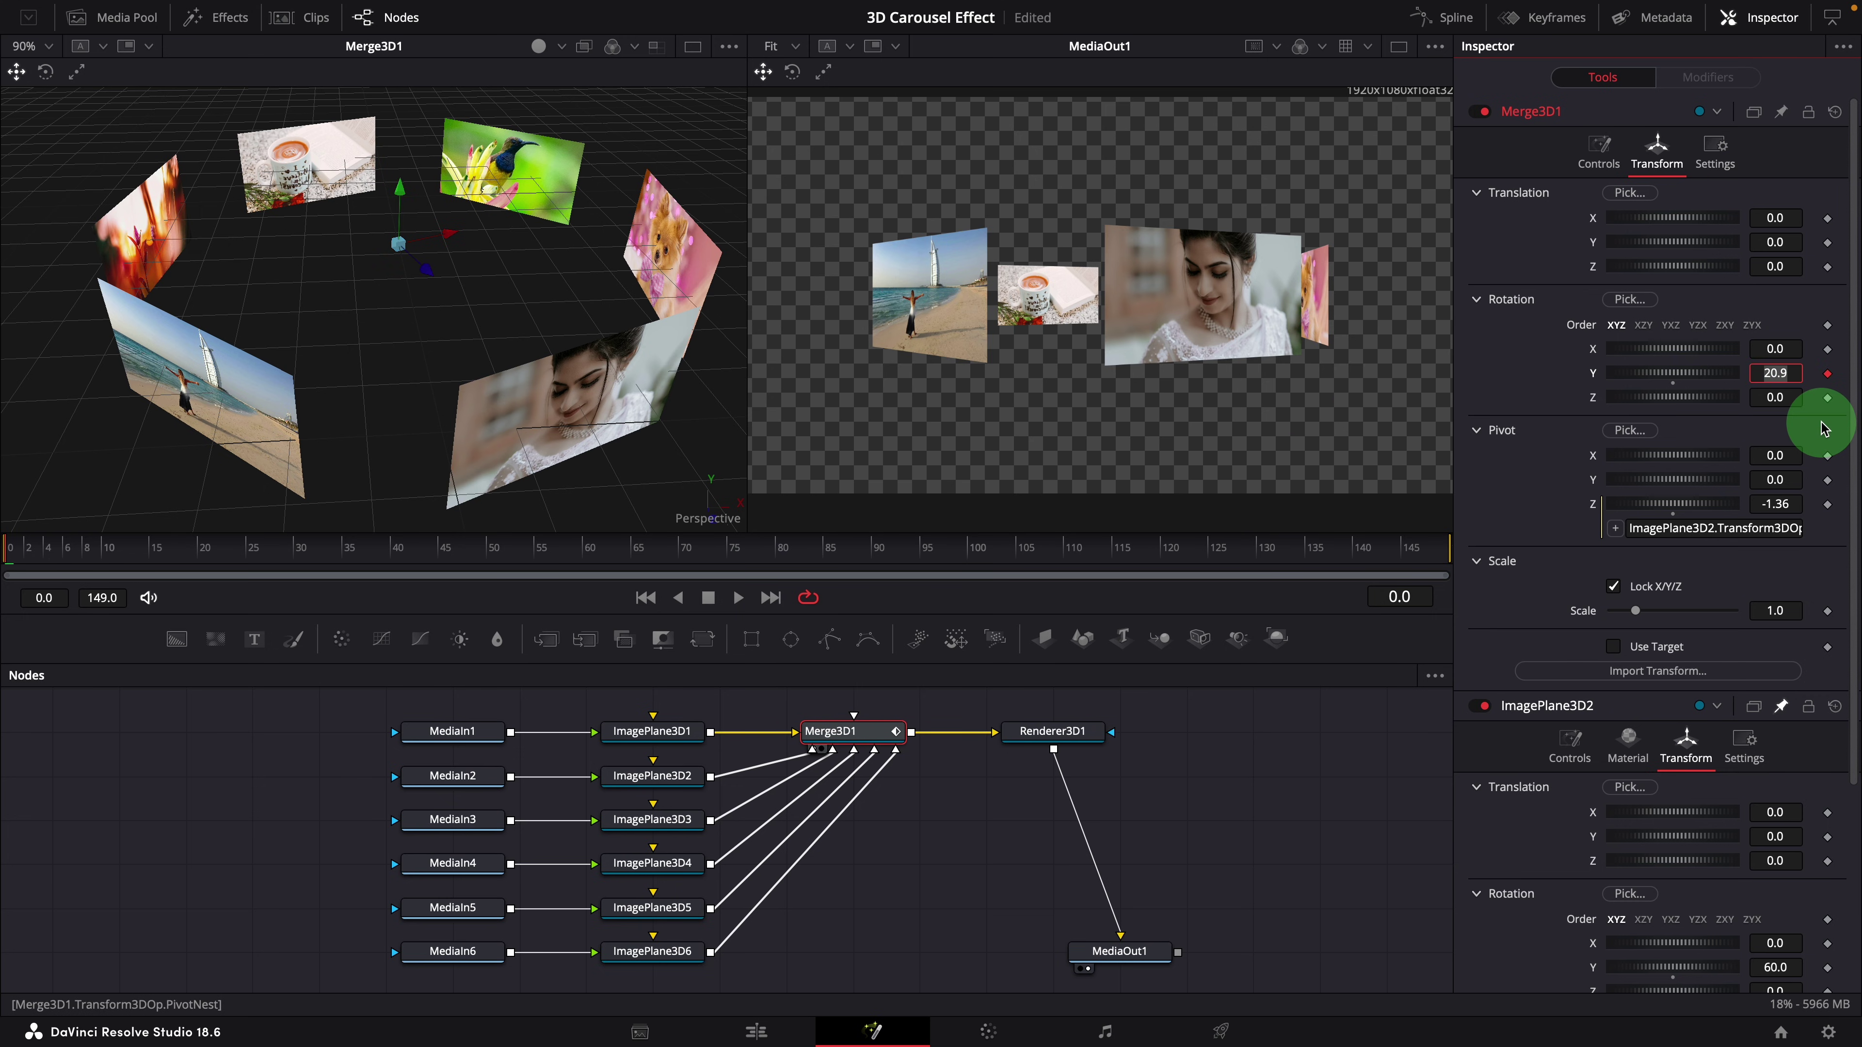
pyautogui.press('Tab')
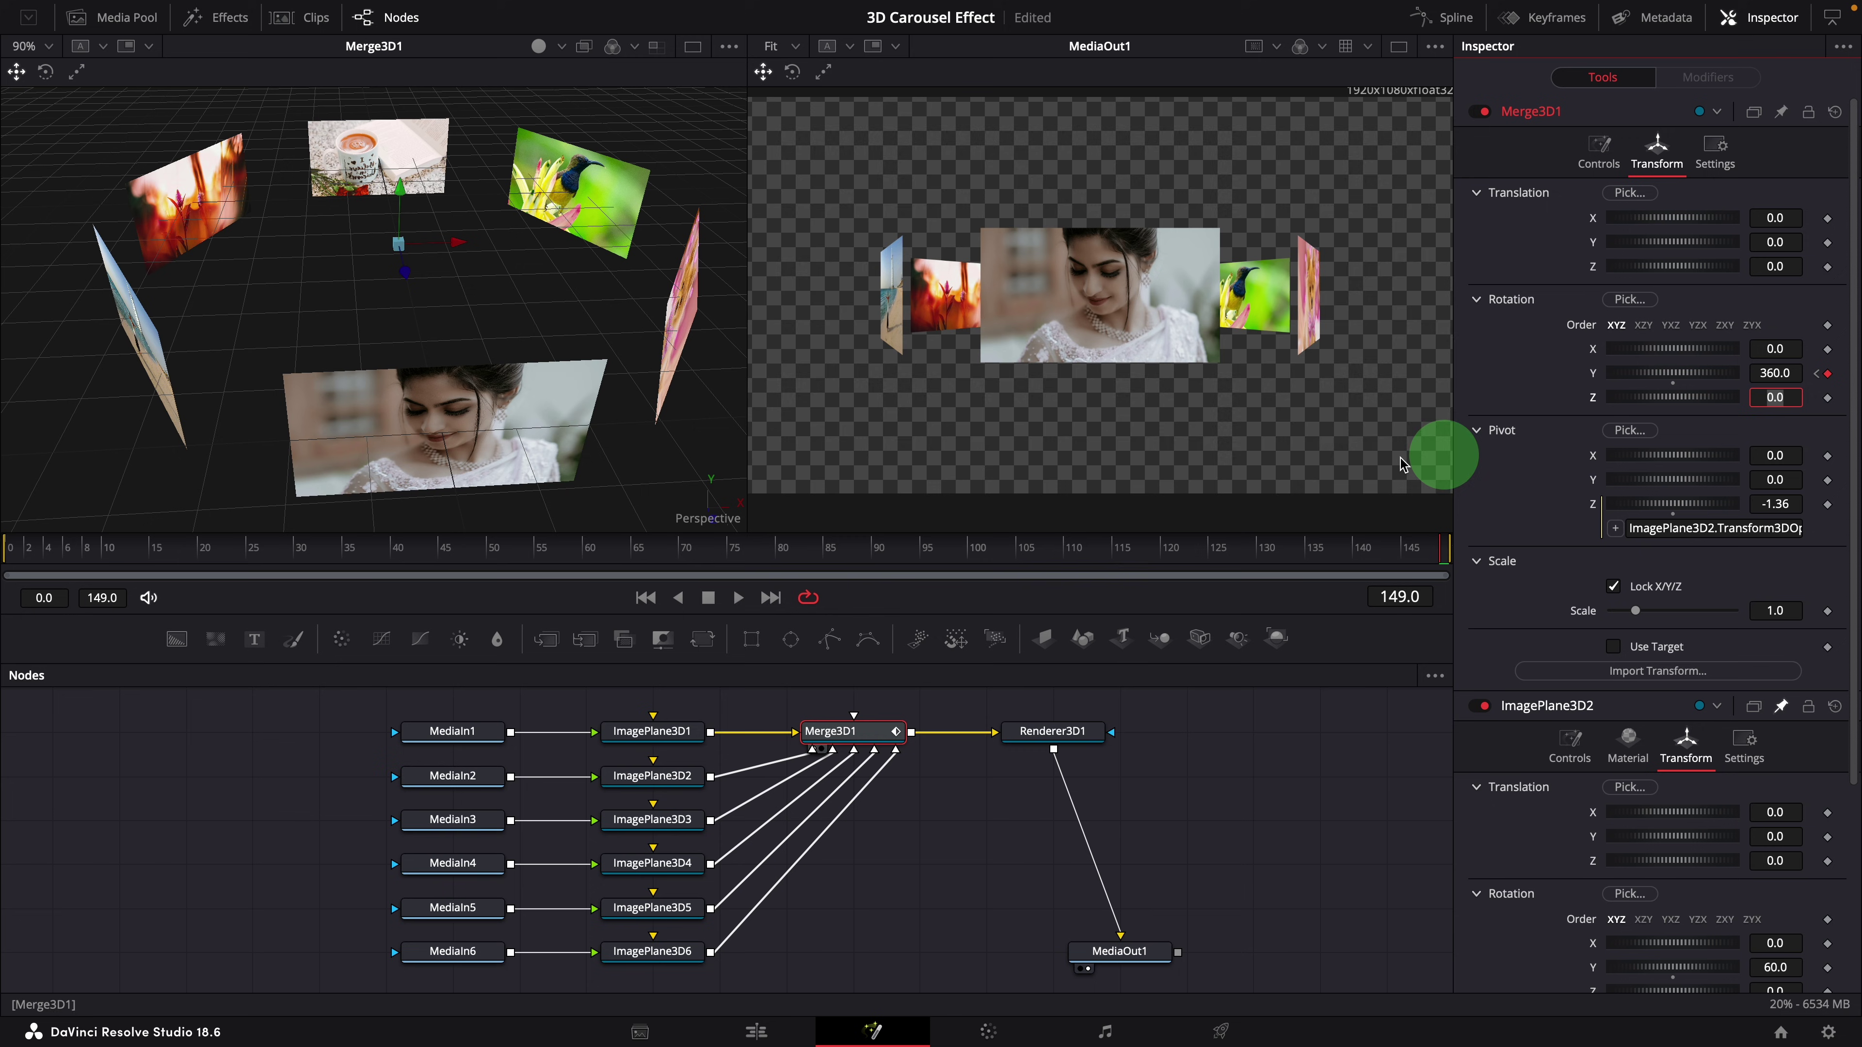
pyautogui.click(738, 599)
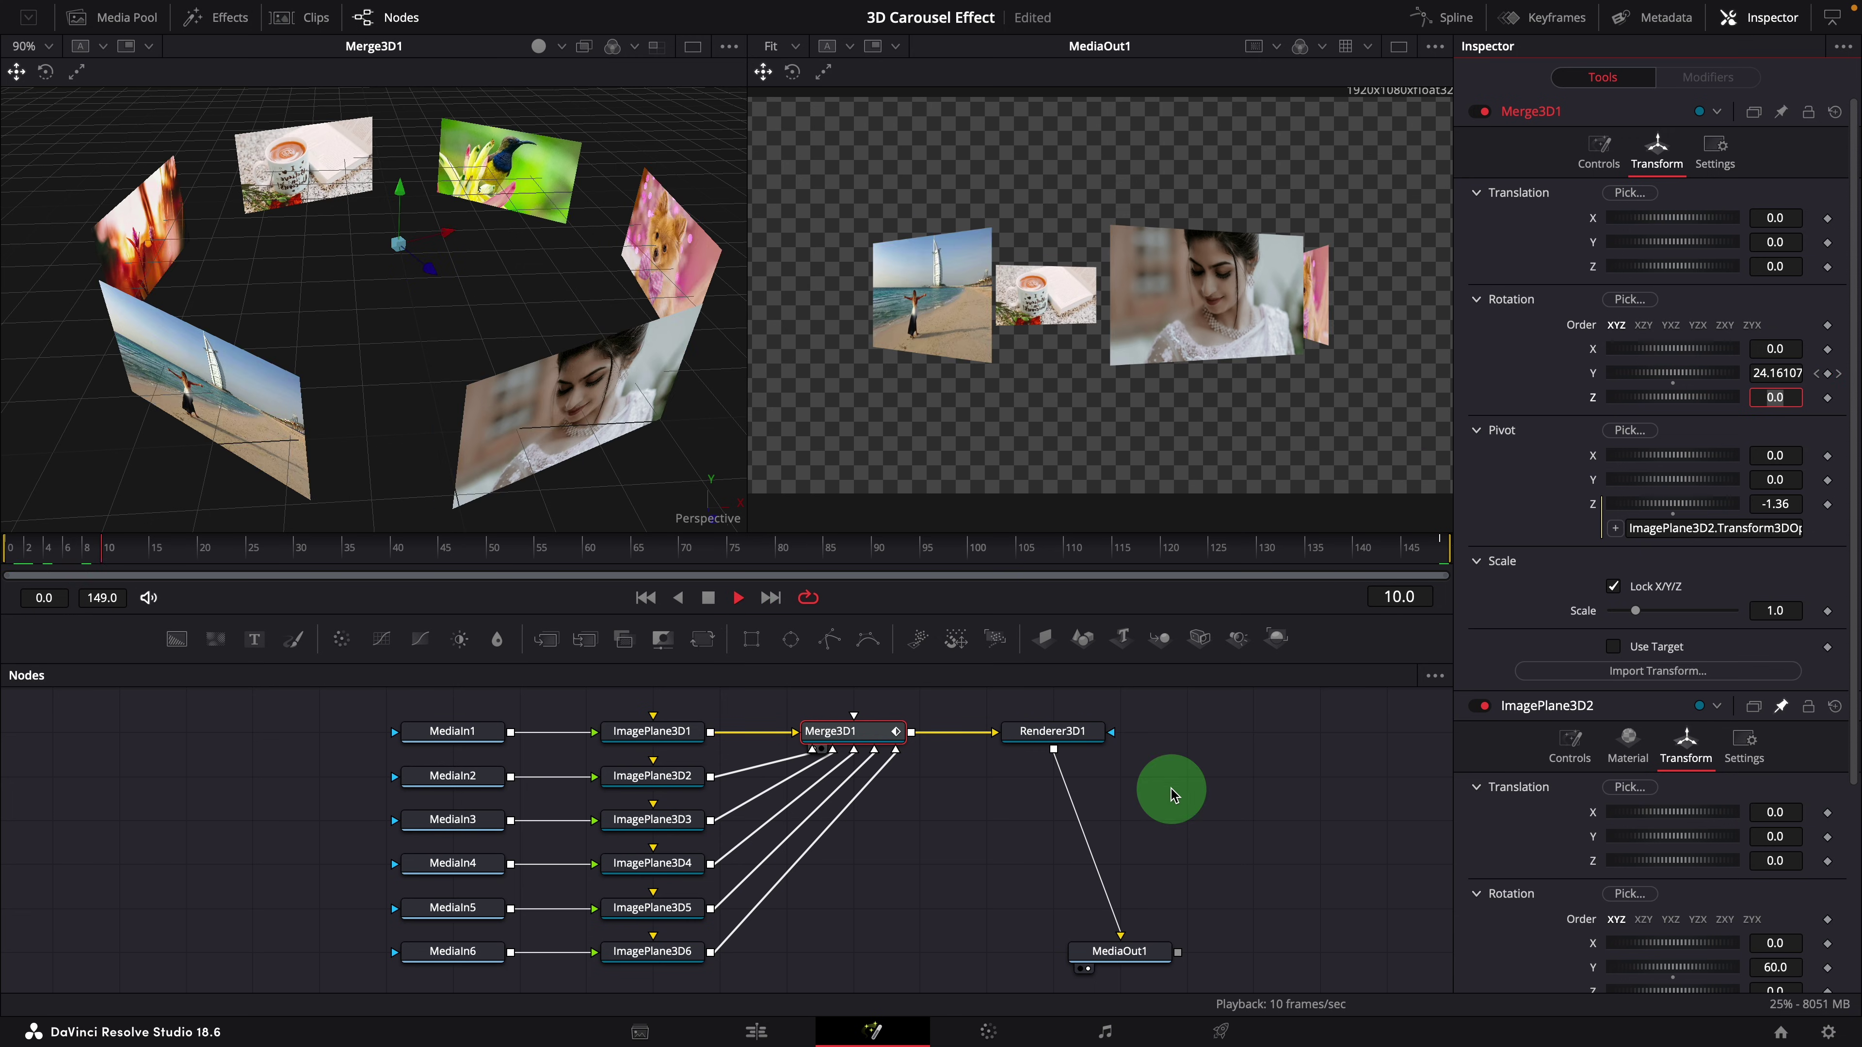
pyautogui.click(1019, 812)
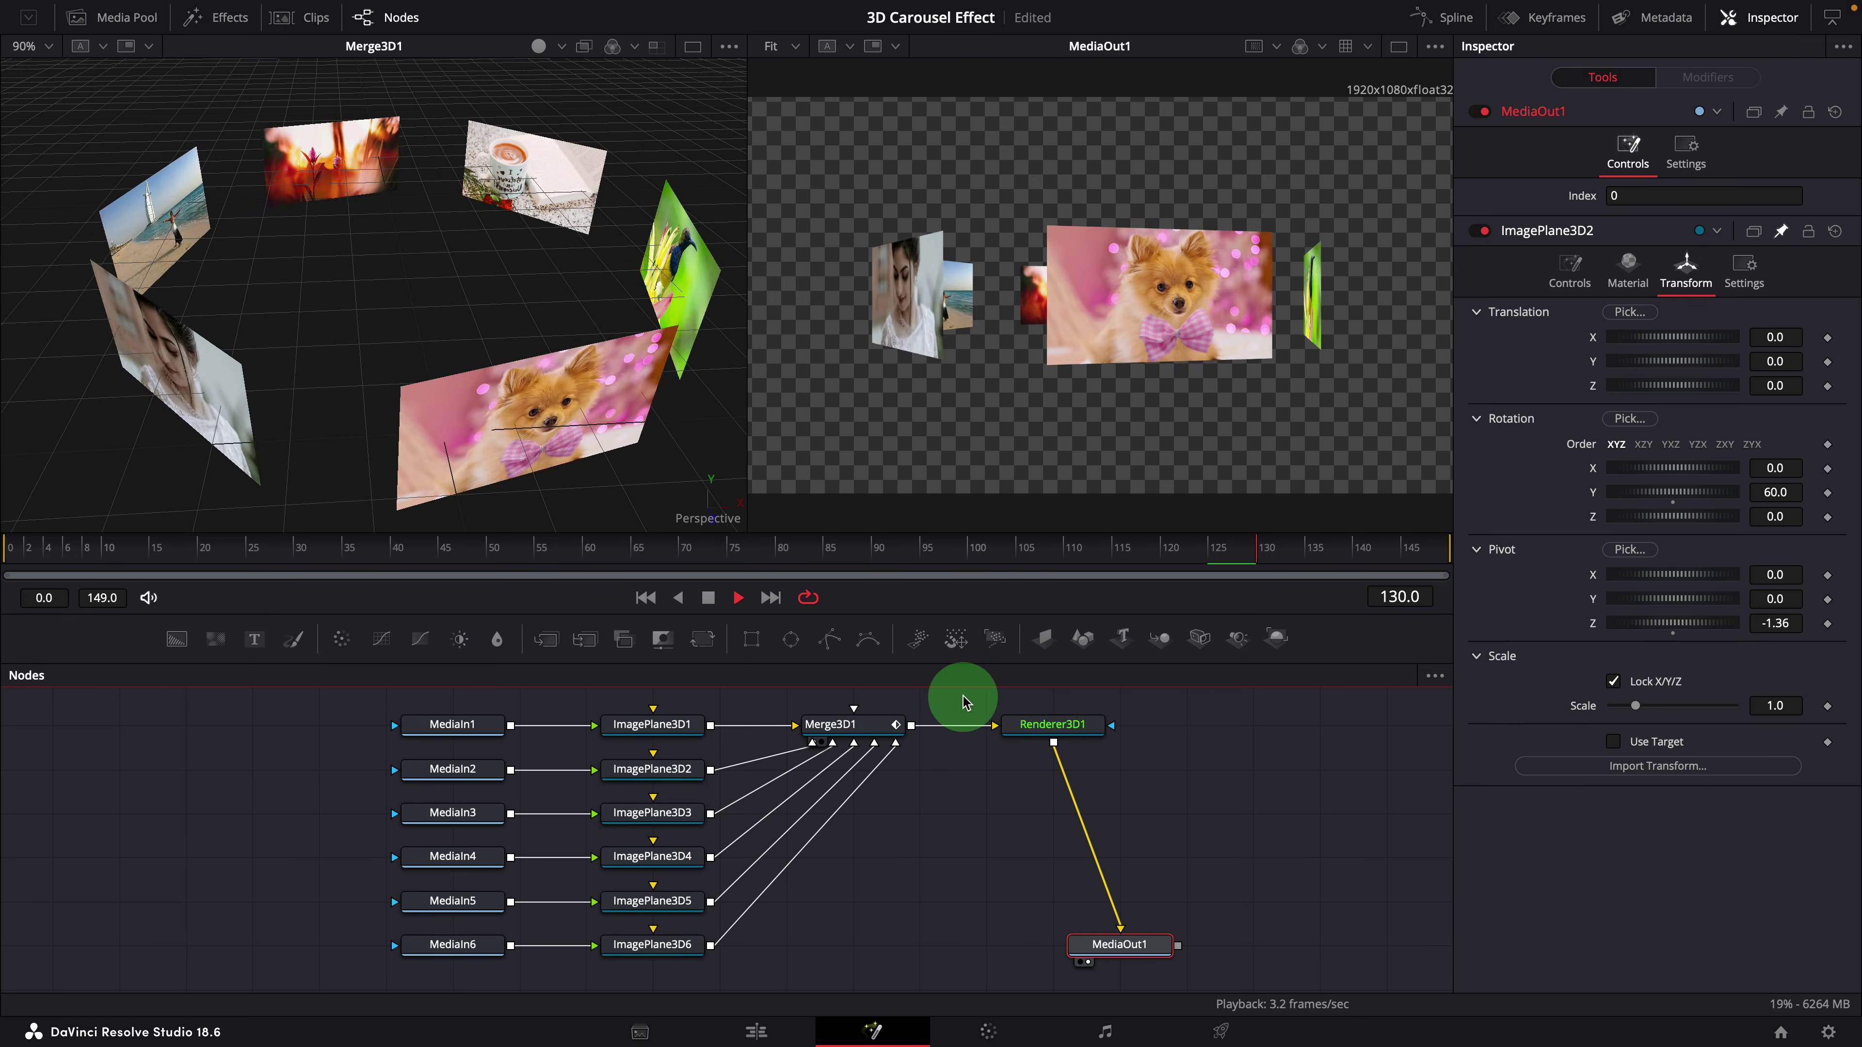
# Stop playback, save the project, and show Merge3D1's settings at frame 10.
pyautogui.click(706, 603)
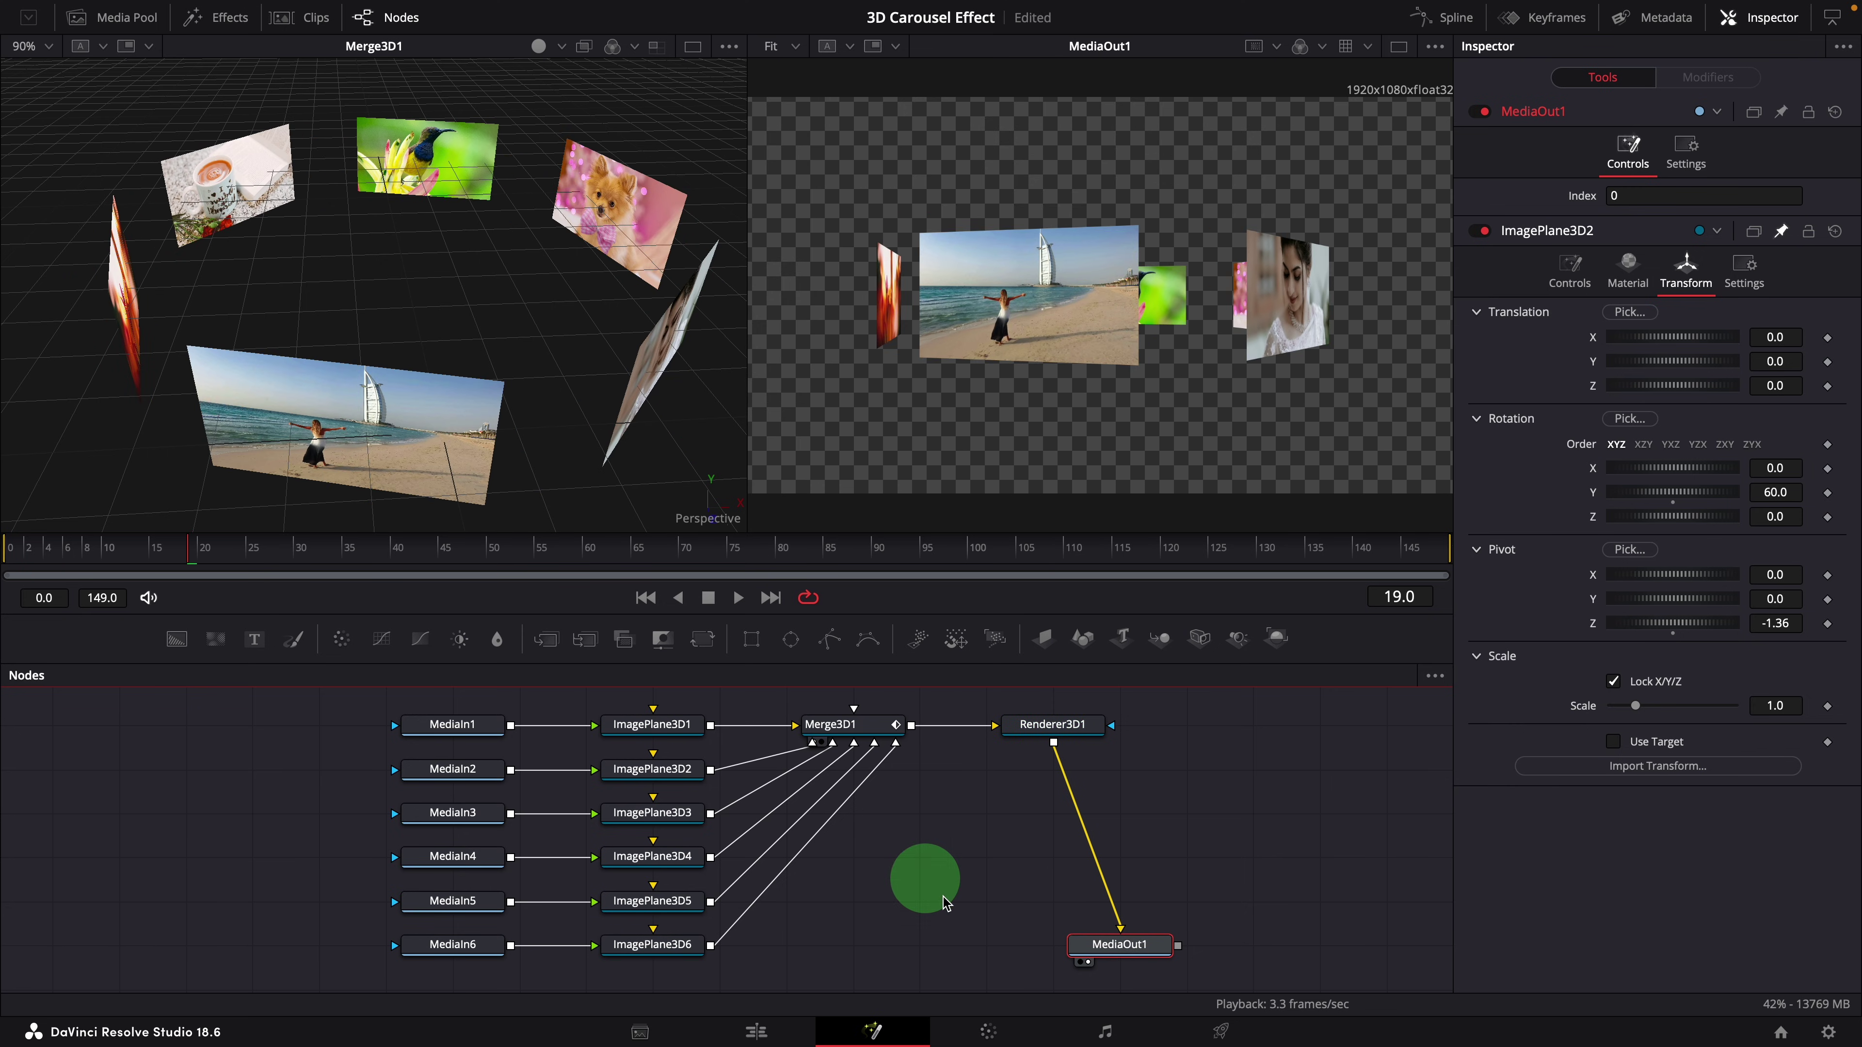
pyautogui.hotkey('ctrl', 's')
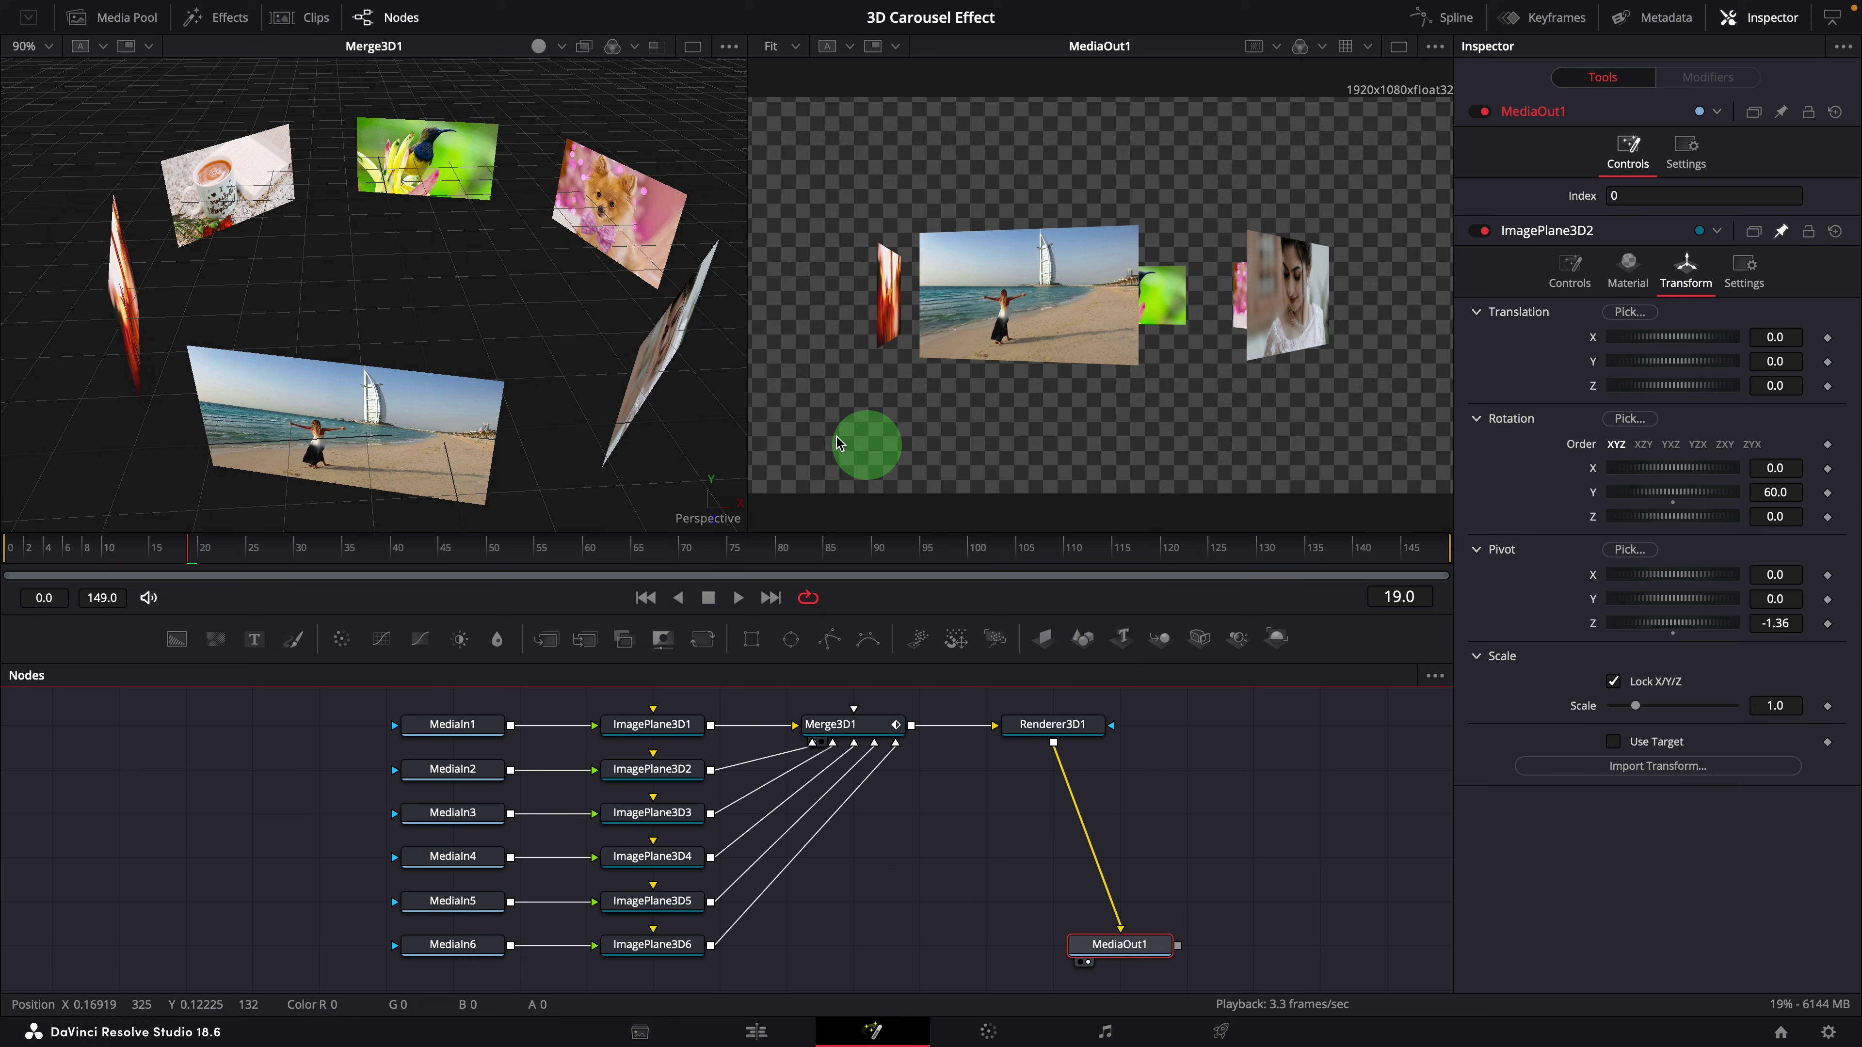
pyautogui.click(105, 561)
pyautogui.click(859, 727)
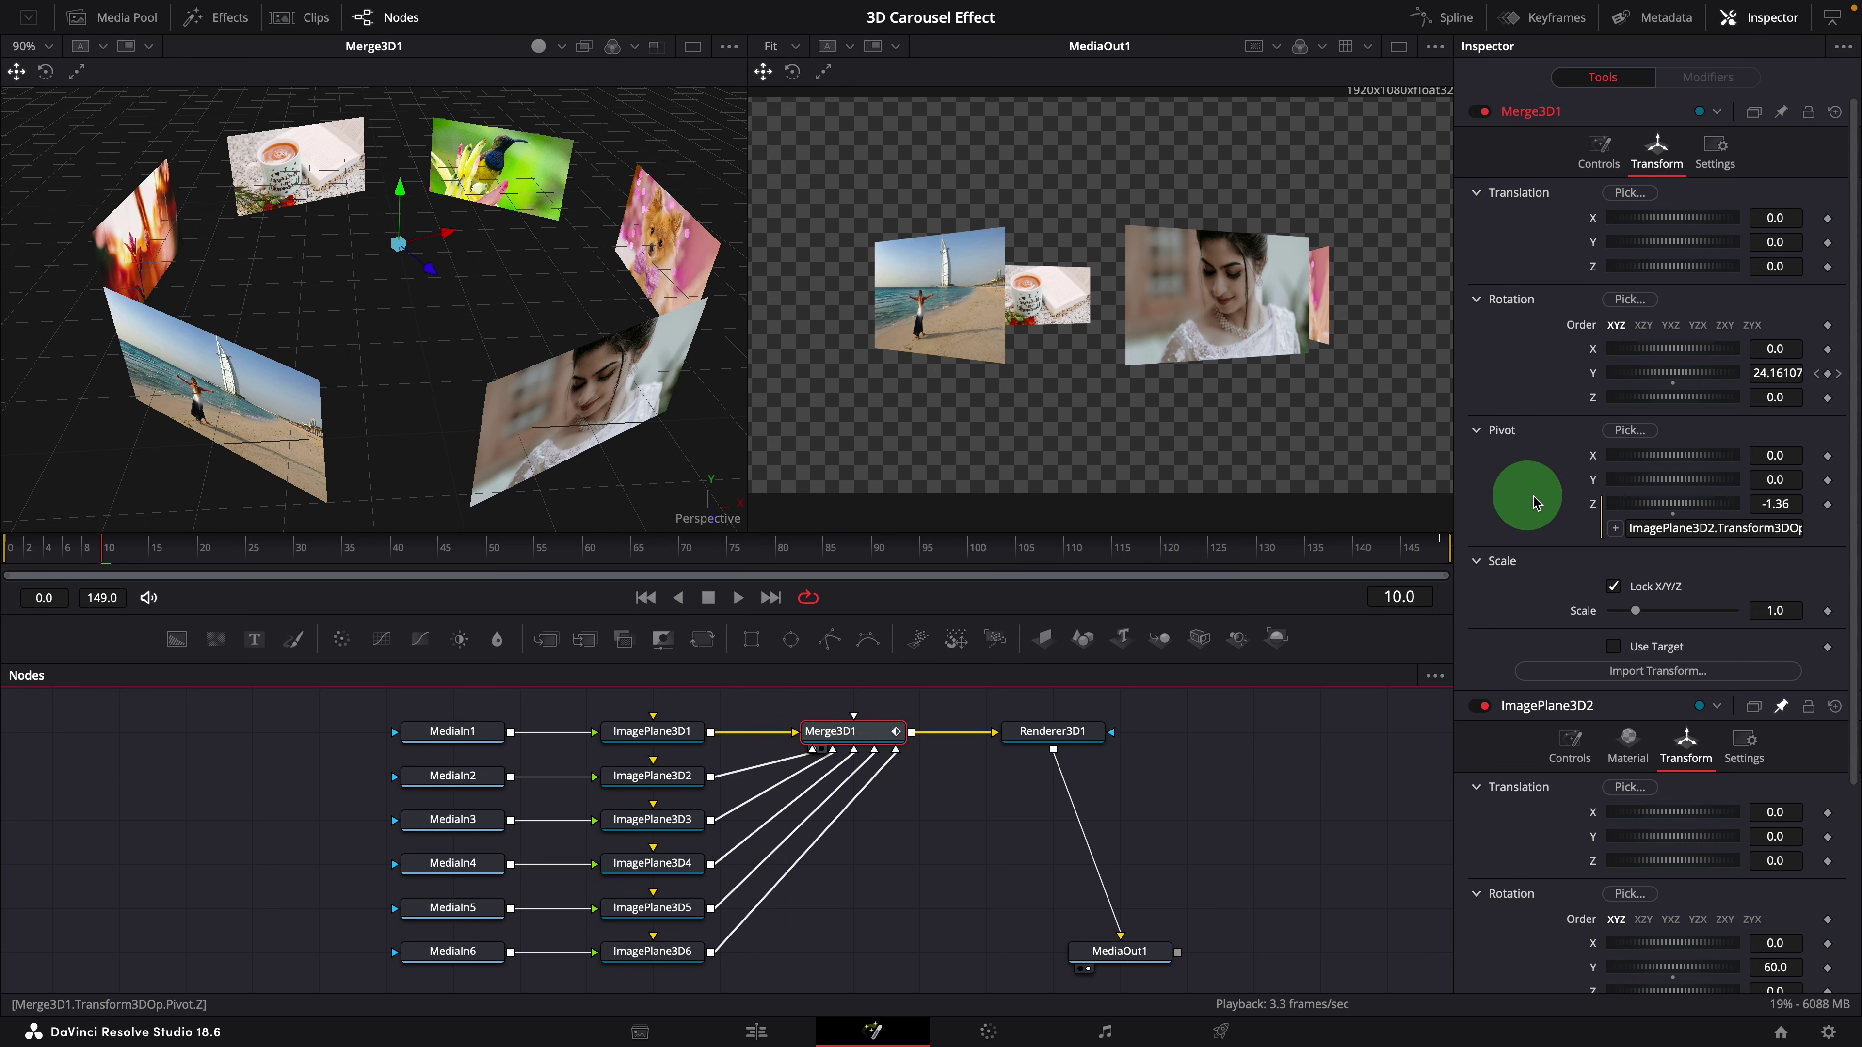
# Keyframe Merge3D1's Rotation Y at 60 on frames 10 and 30, and 120 on frames 40 and 60.
pyautogui.click(1770, 379)
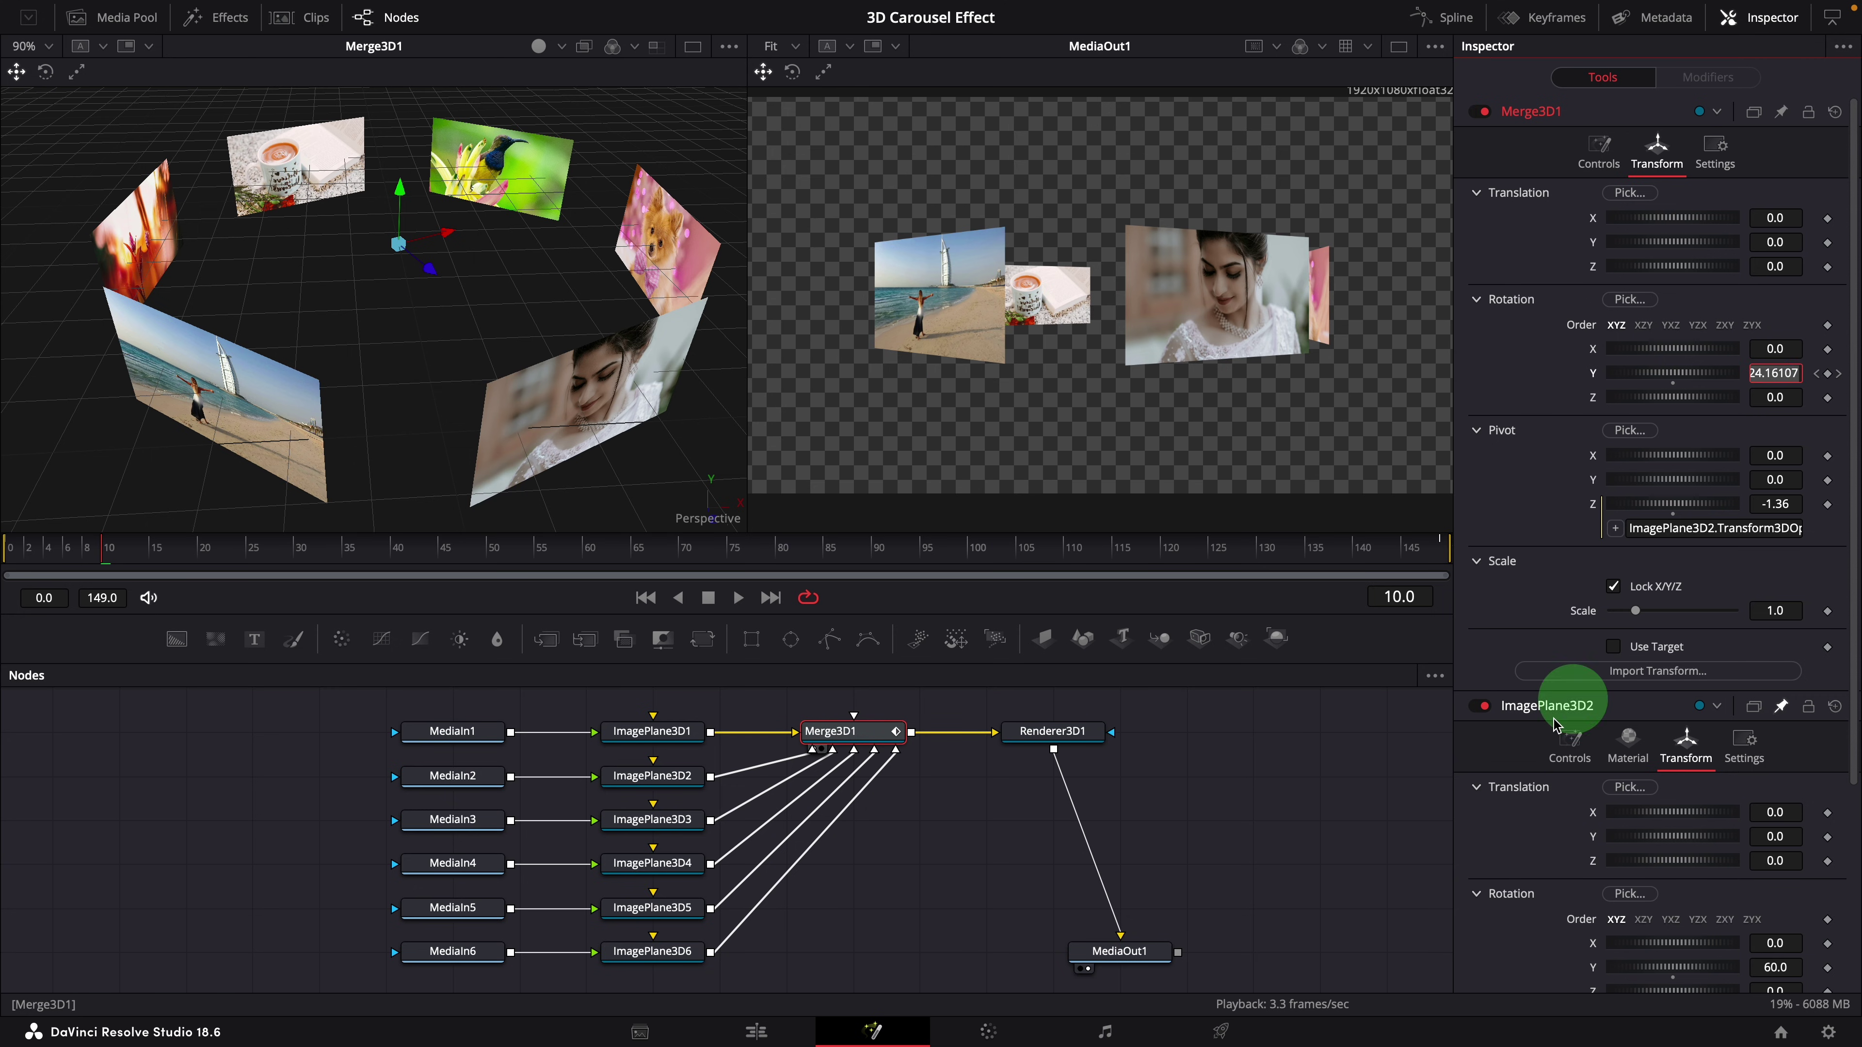
pyautogui.press('Tab')
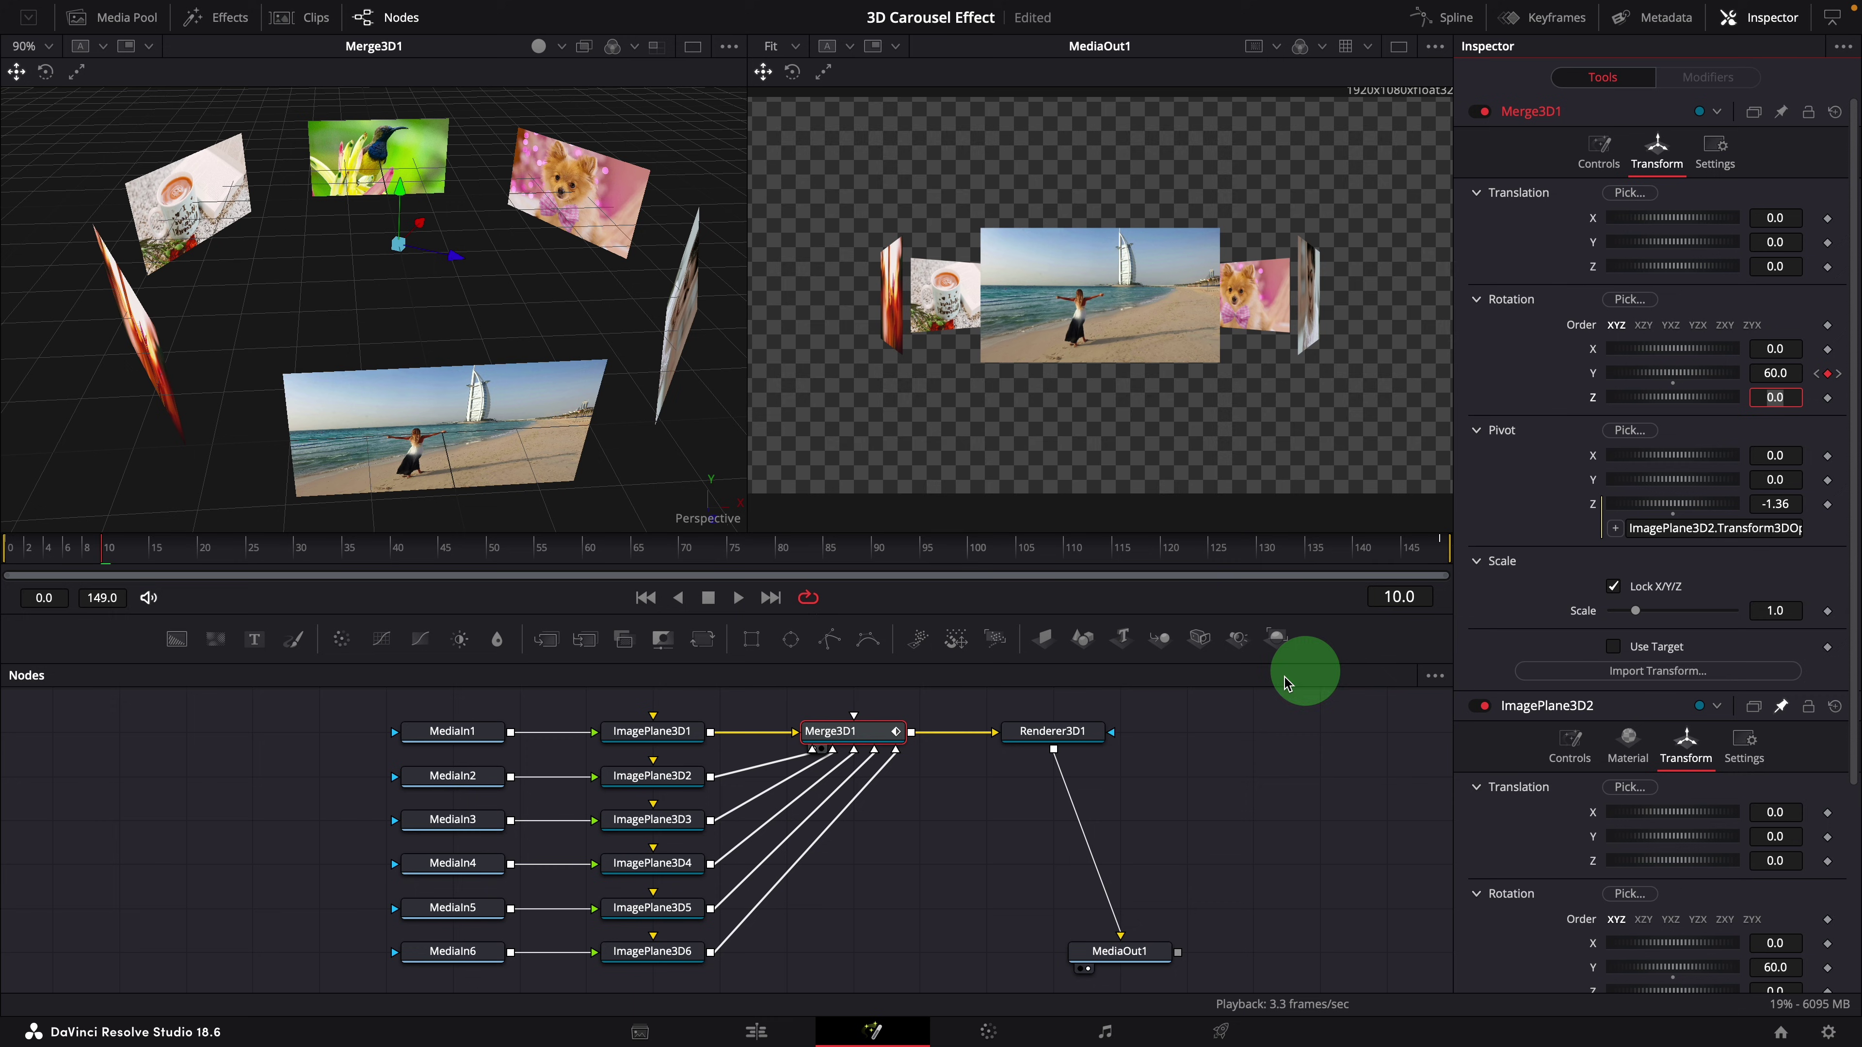
pyautogui.click(297, 561)
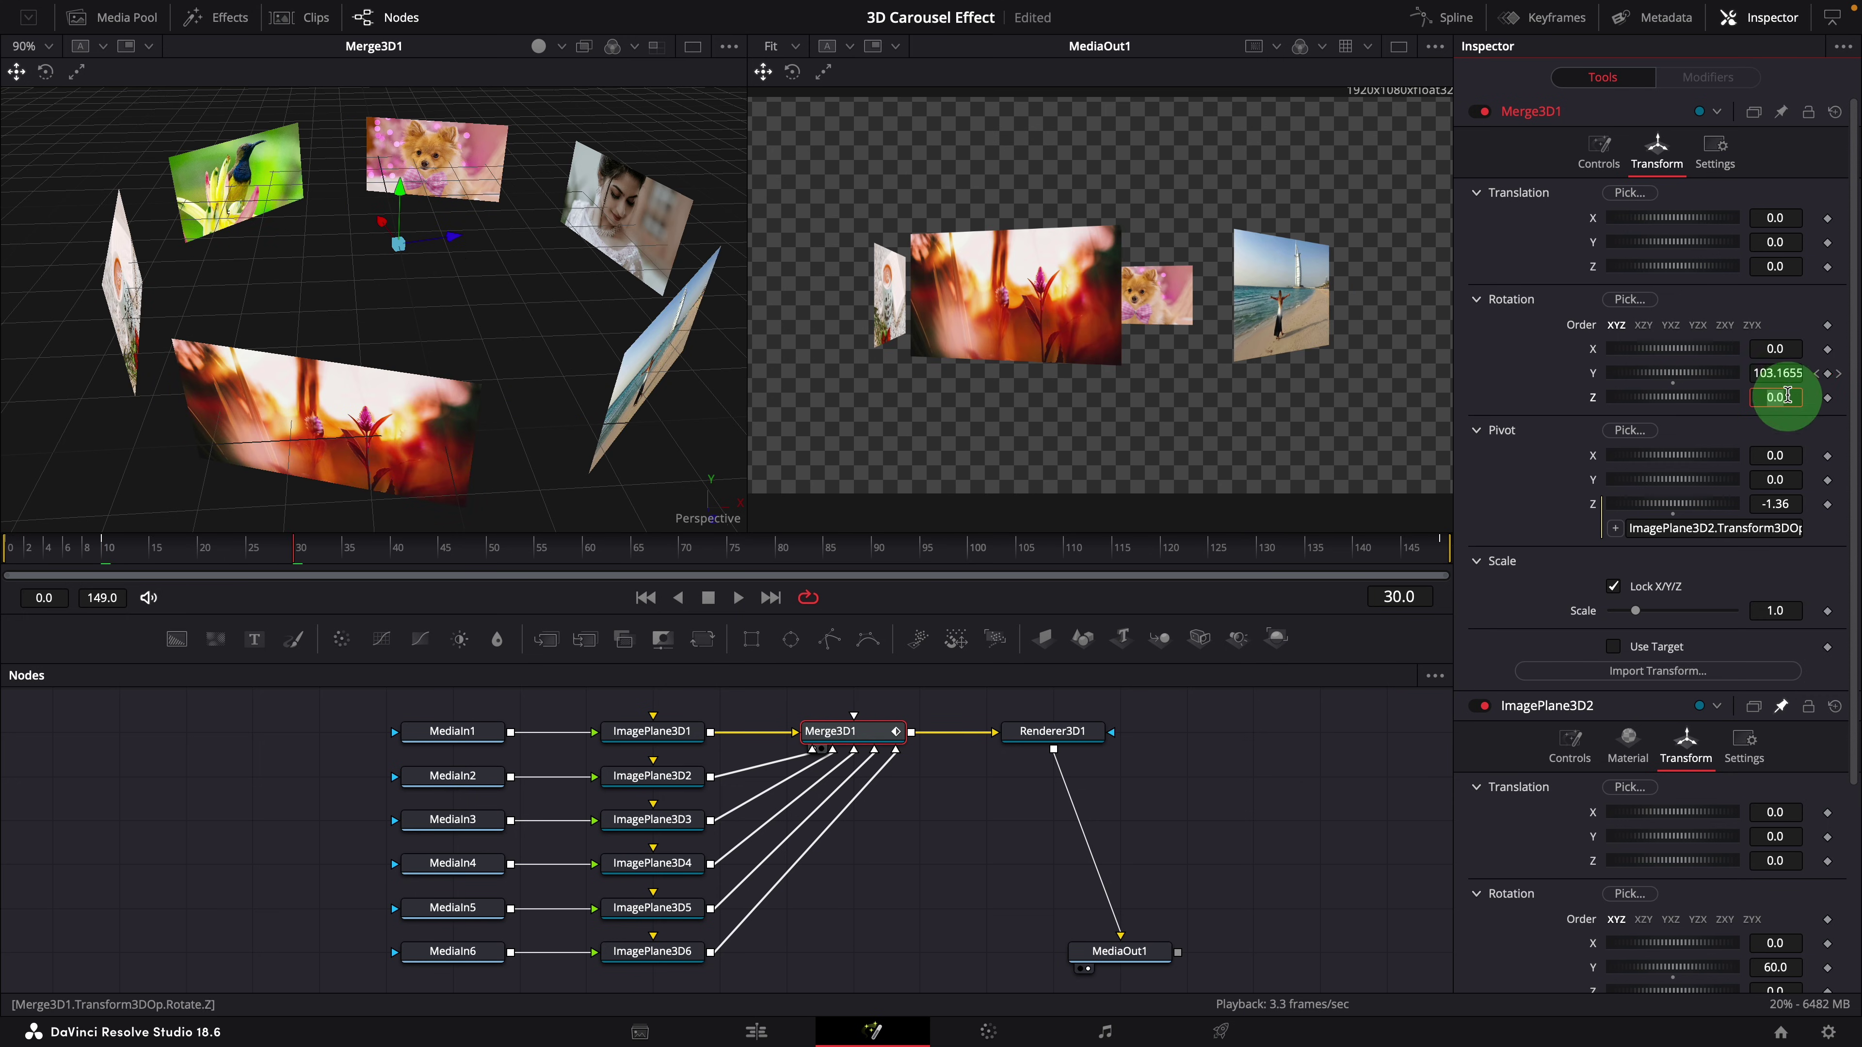
pyautogui.click(1787, 378)
pyautogui.press('Tab')
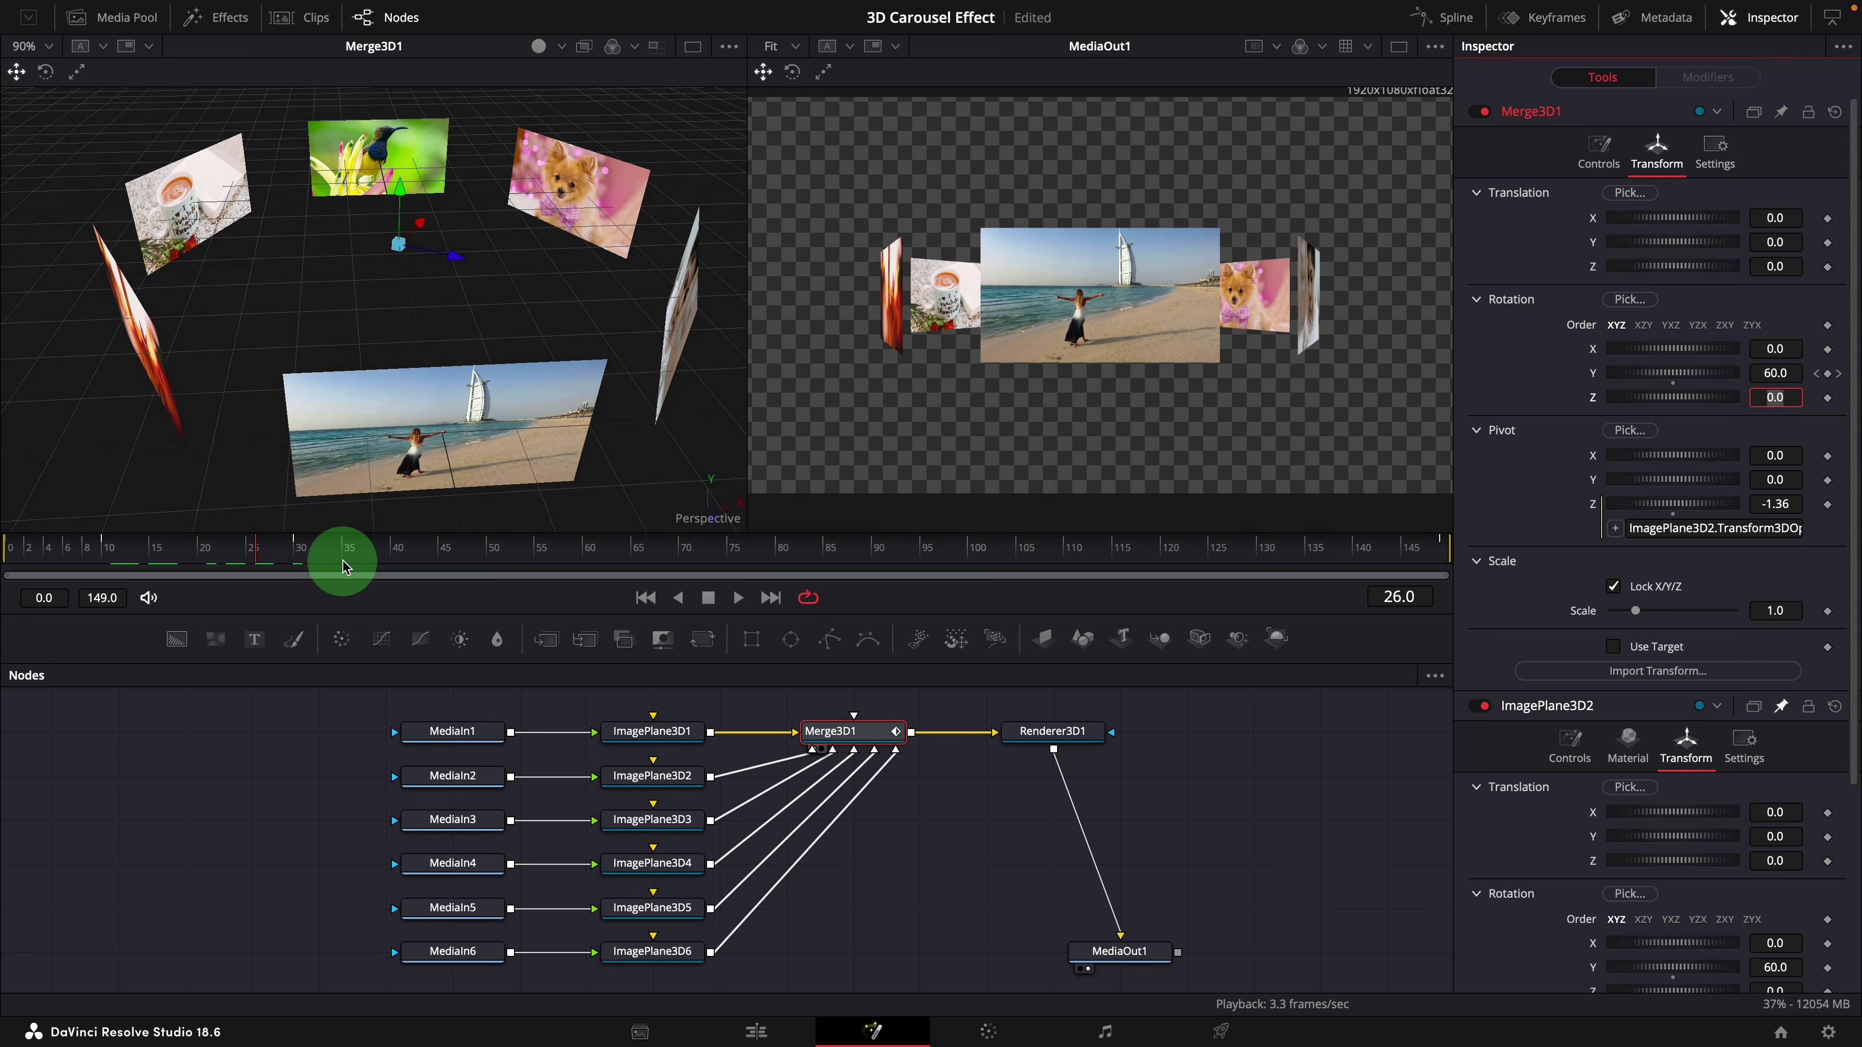
pyautogui.click(296, 561)
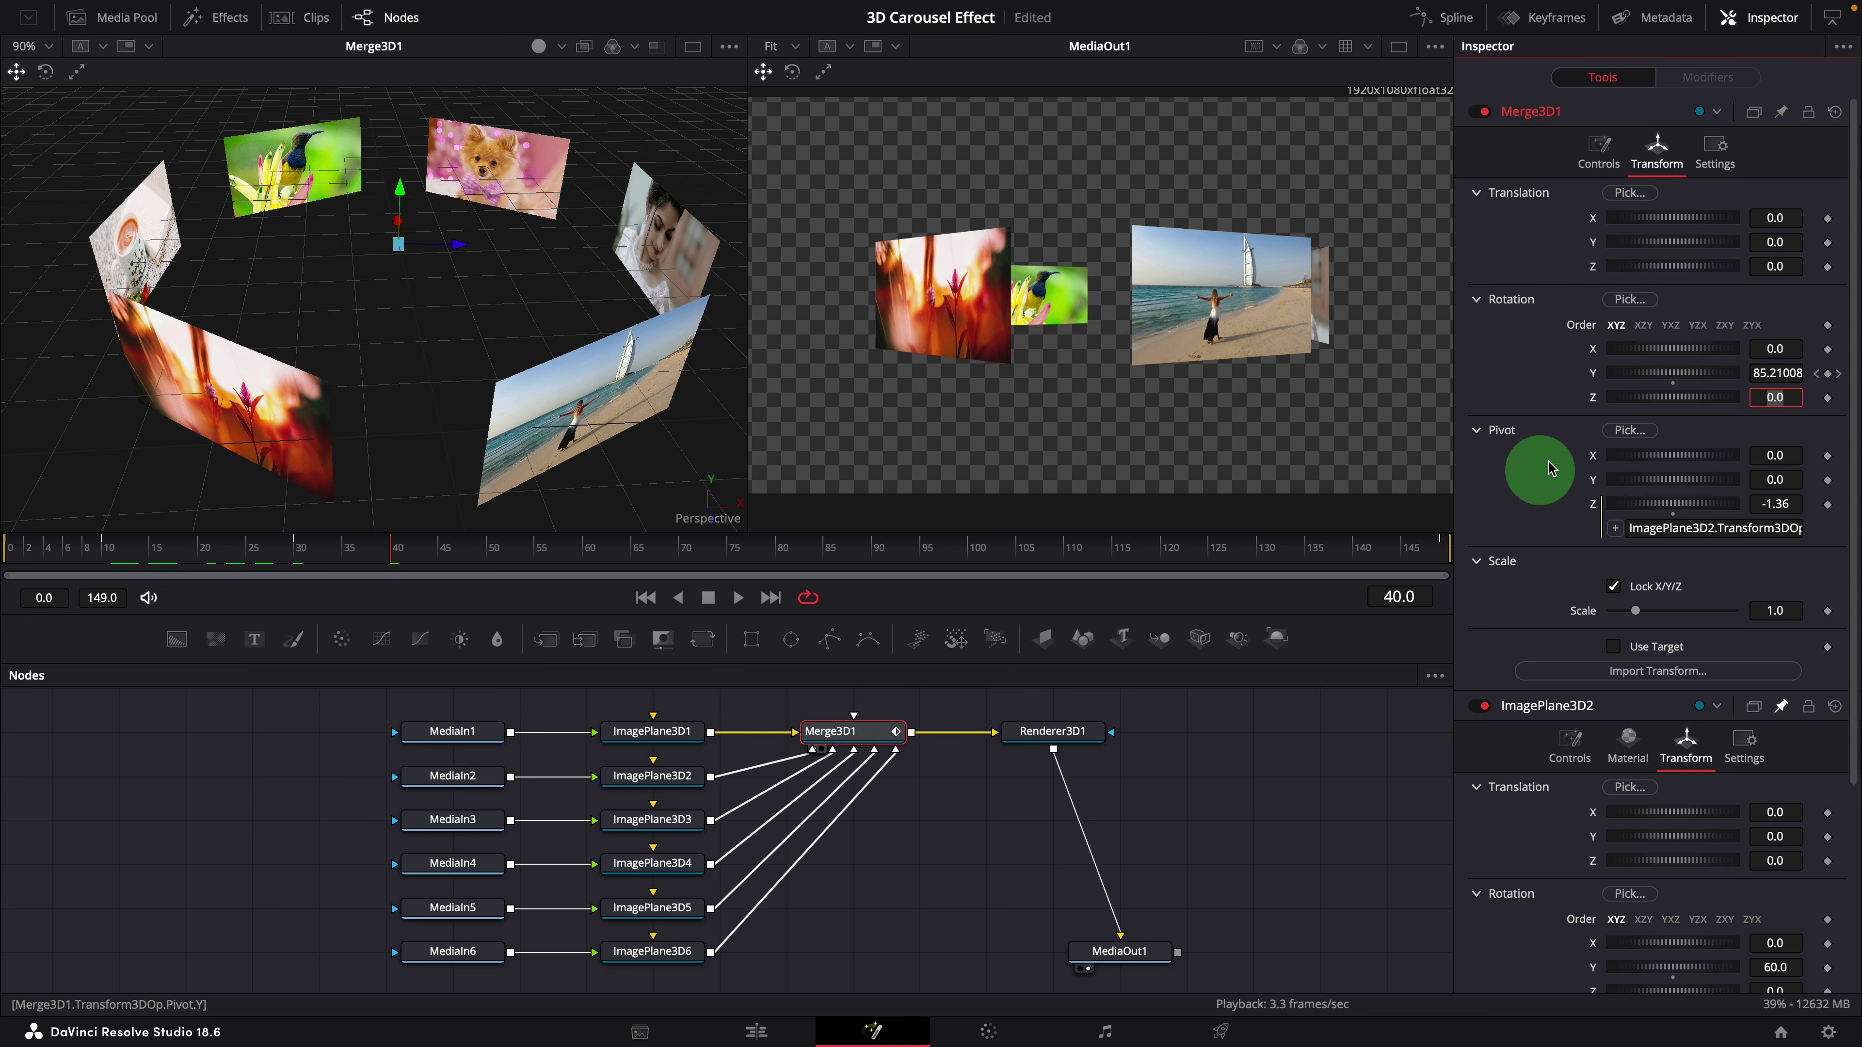
pyautogui.click(1771, 373)
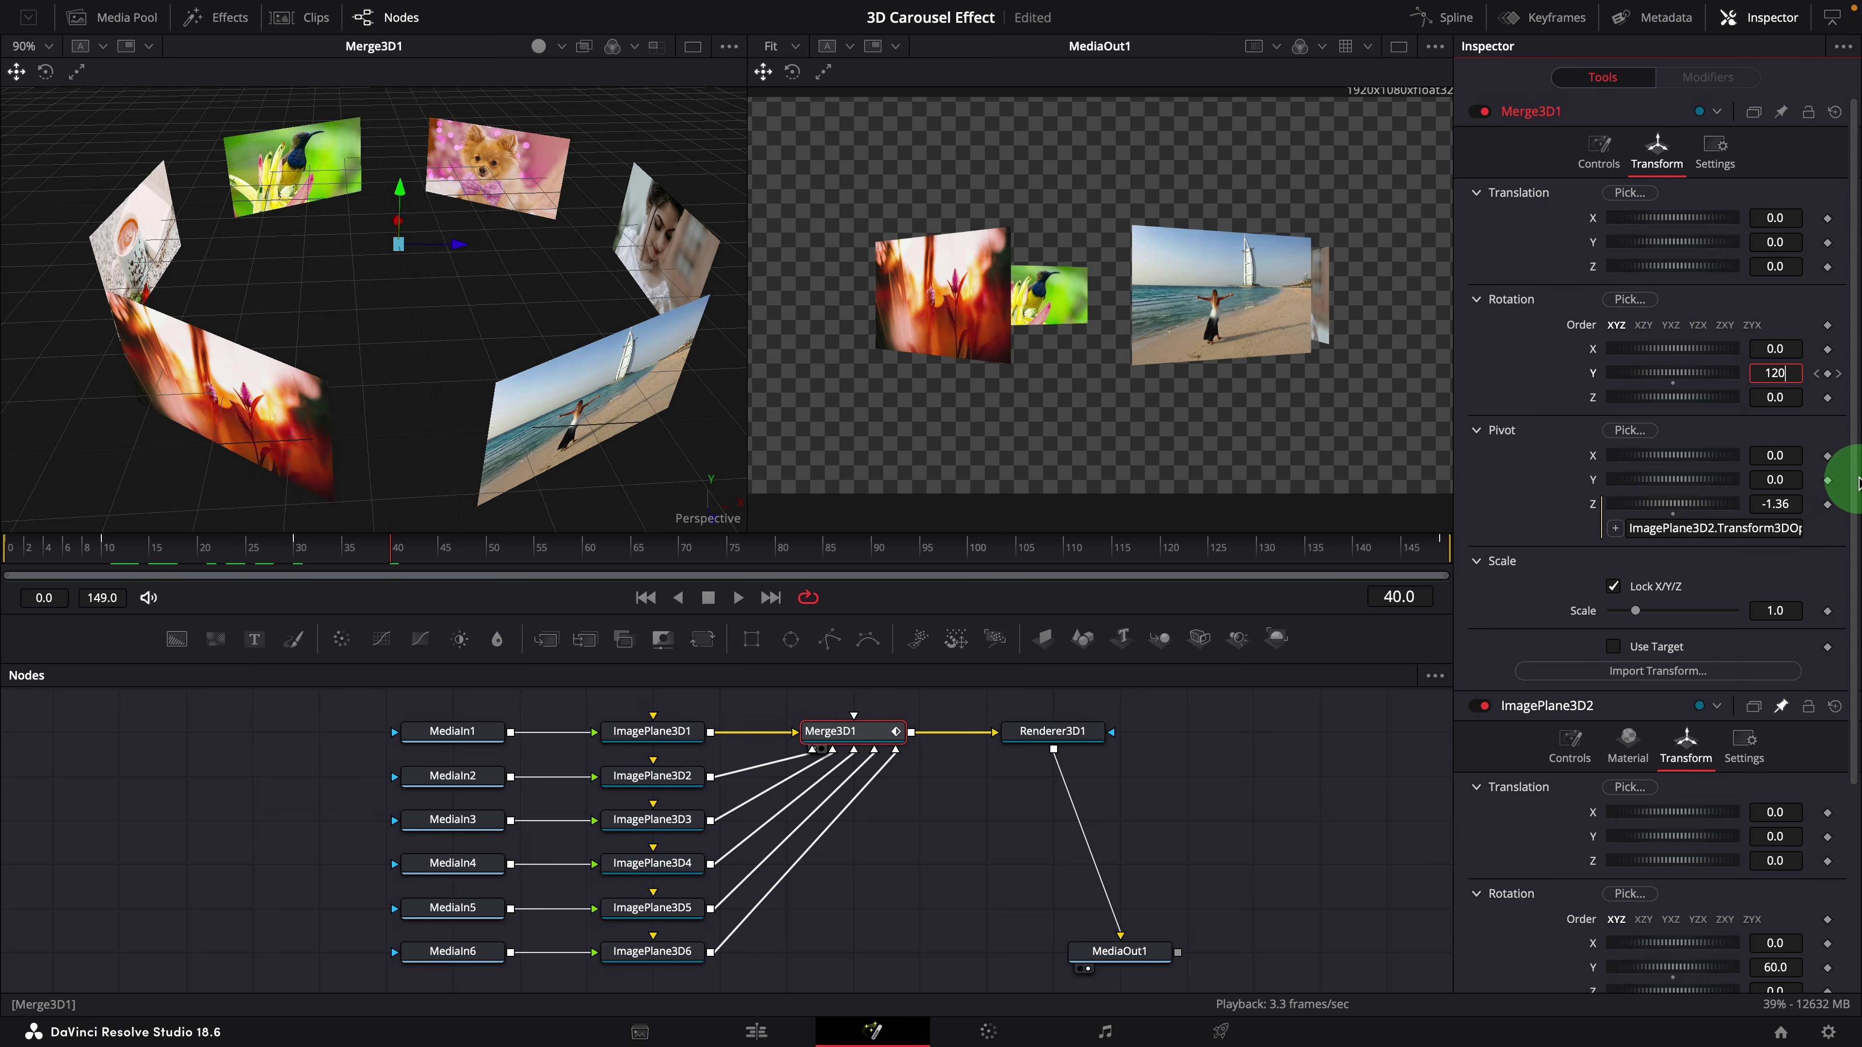
pyautogui.press('Tab')
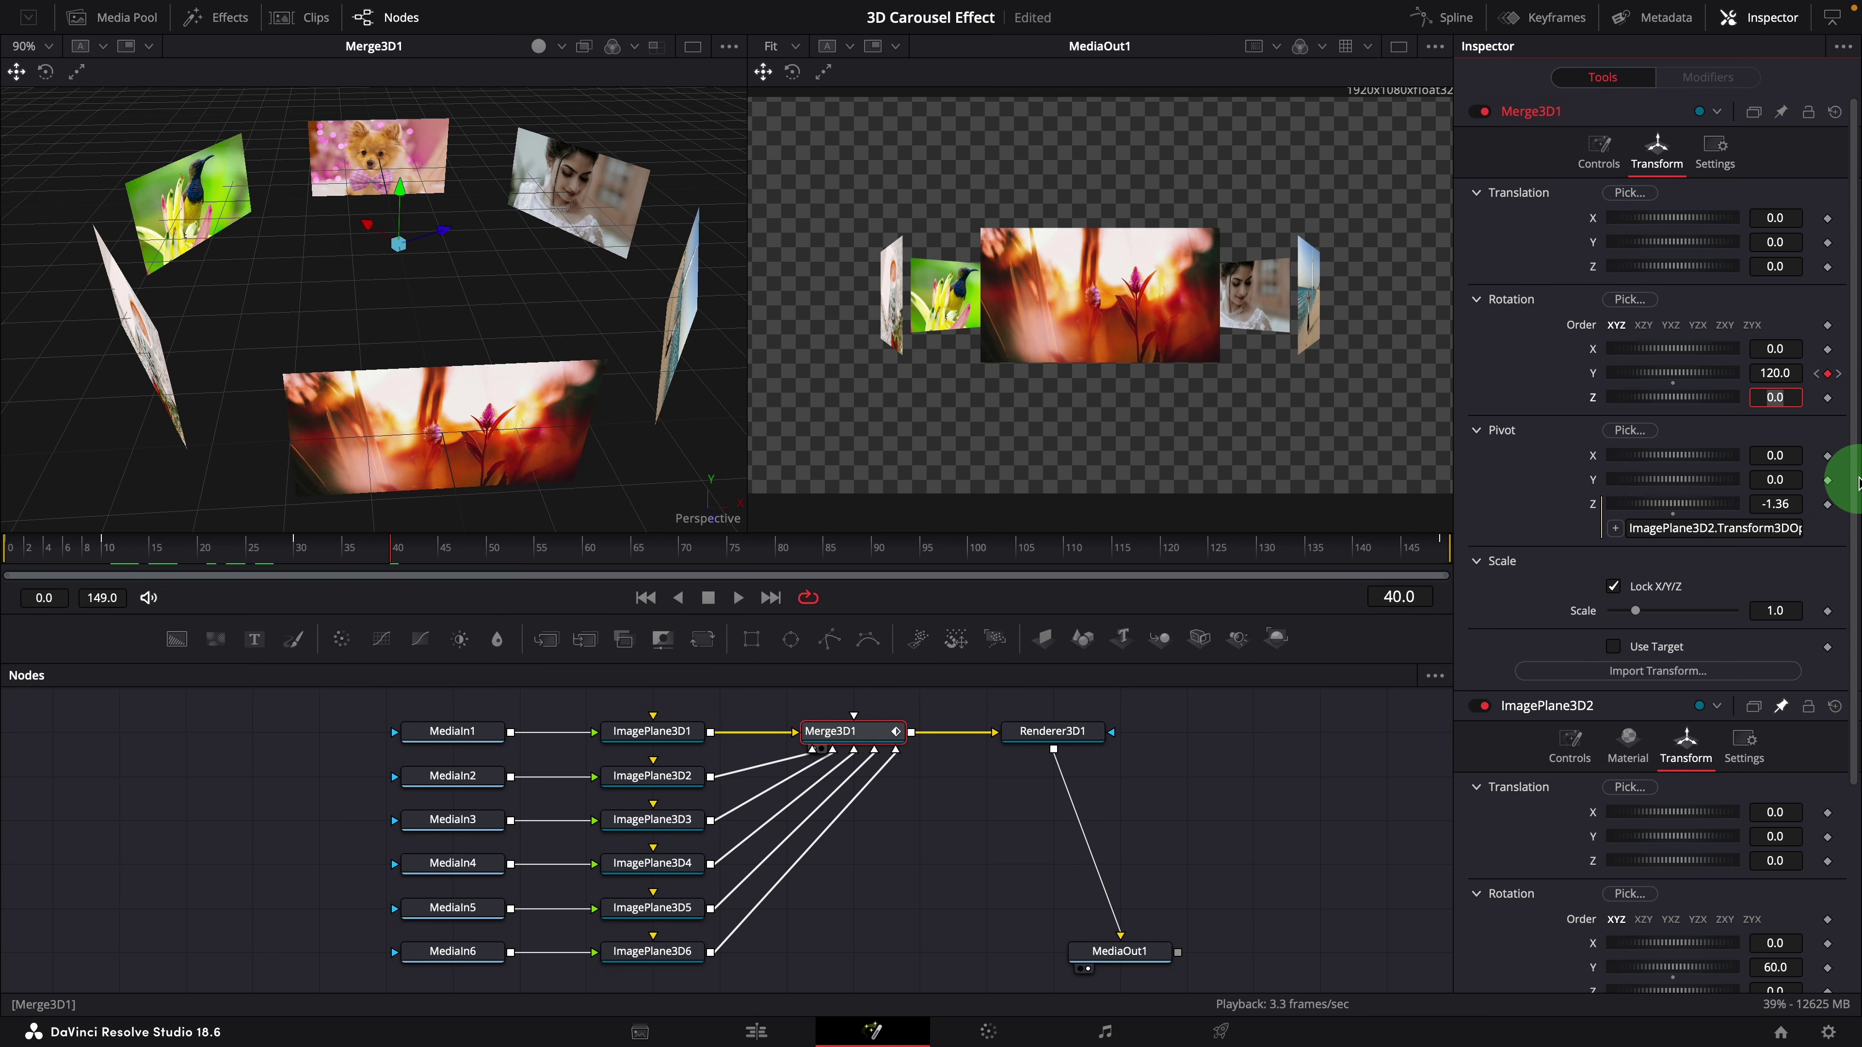
pyautogui.click(587, 563)
pyautogui.click(1771, 373)
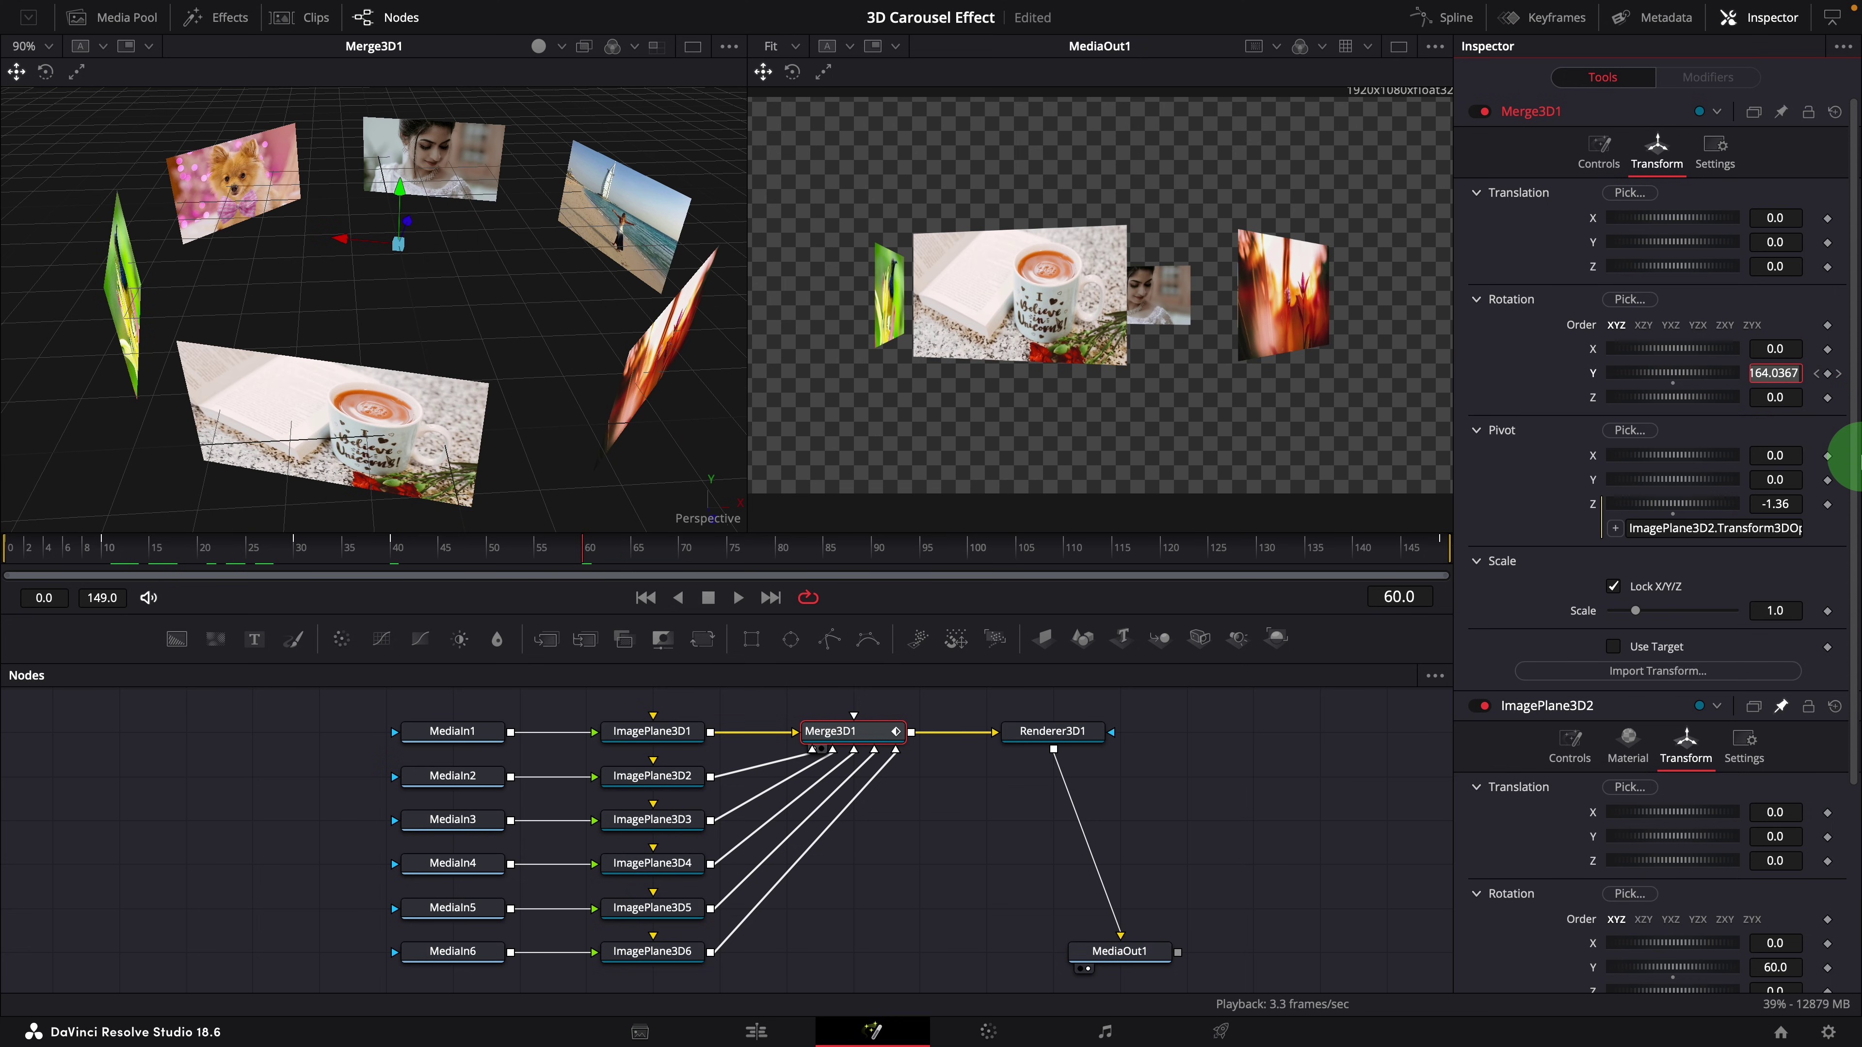
pyautogui.write('120')
pyautogui.press('Tab')
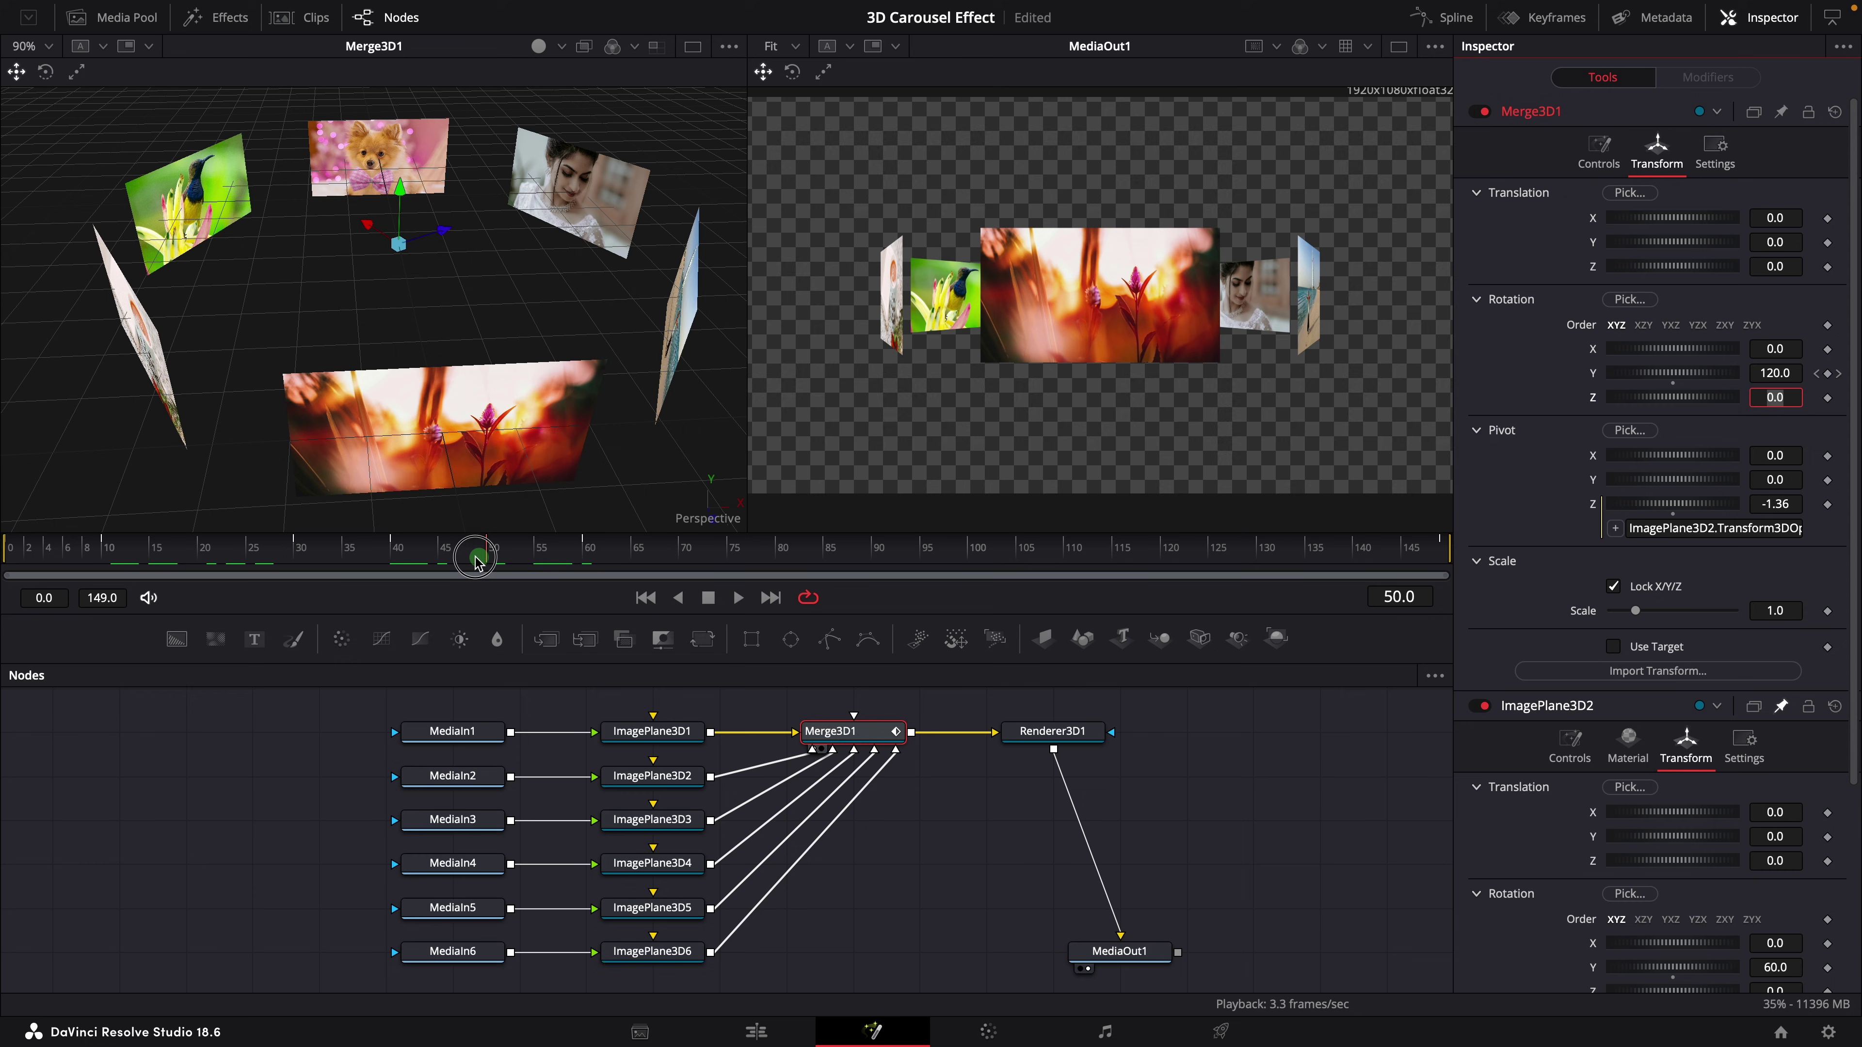
# Add stepped Rotation Y keyframes at frames 70, 90, 100 and 120, reach 360 at frame 149, and preview.
pyautogui.moveTo(522, 564); pyautogui.dragTo(681, 563)
pyautogui.click(1782, 374)
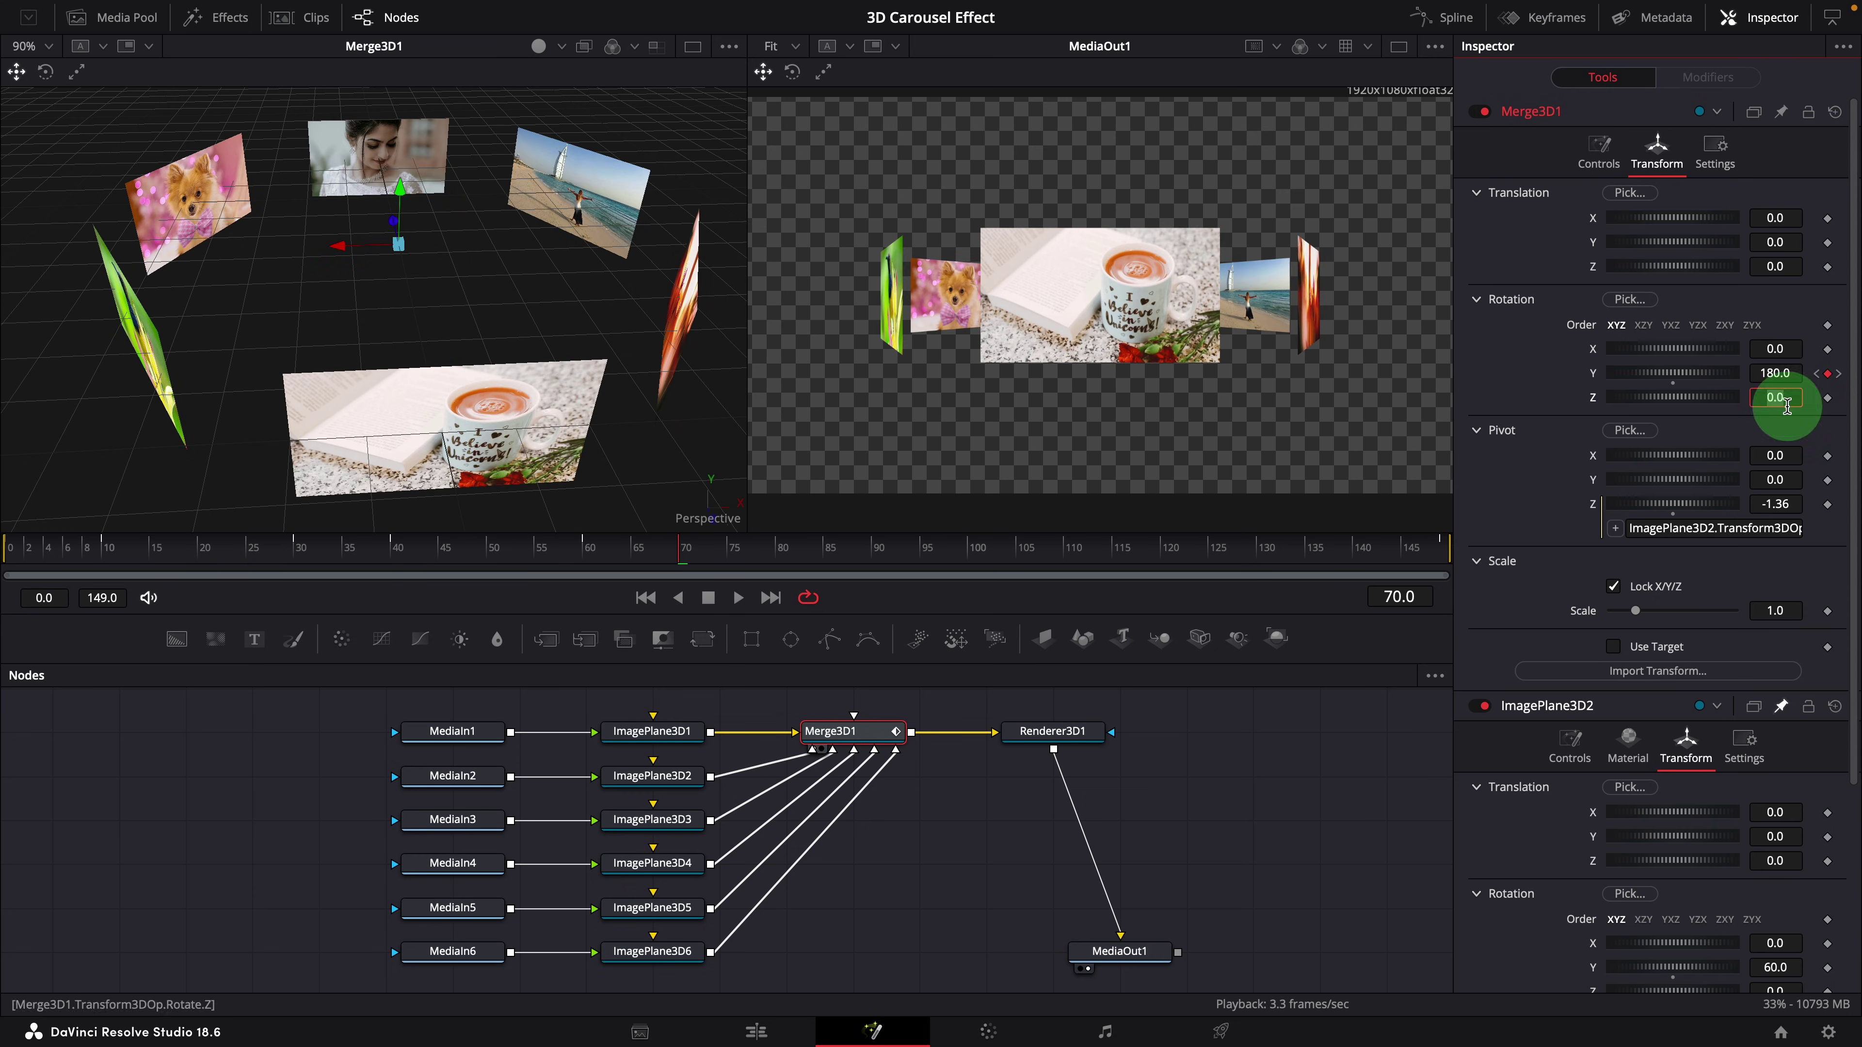
pyautogui.click(875, 564)
pyautogui.click(1781, 374)
pyautogui.click(970, 564)
pyautogui.click(1162, 563)
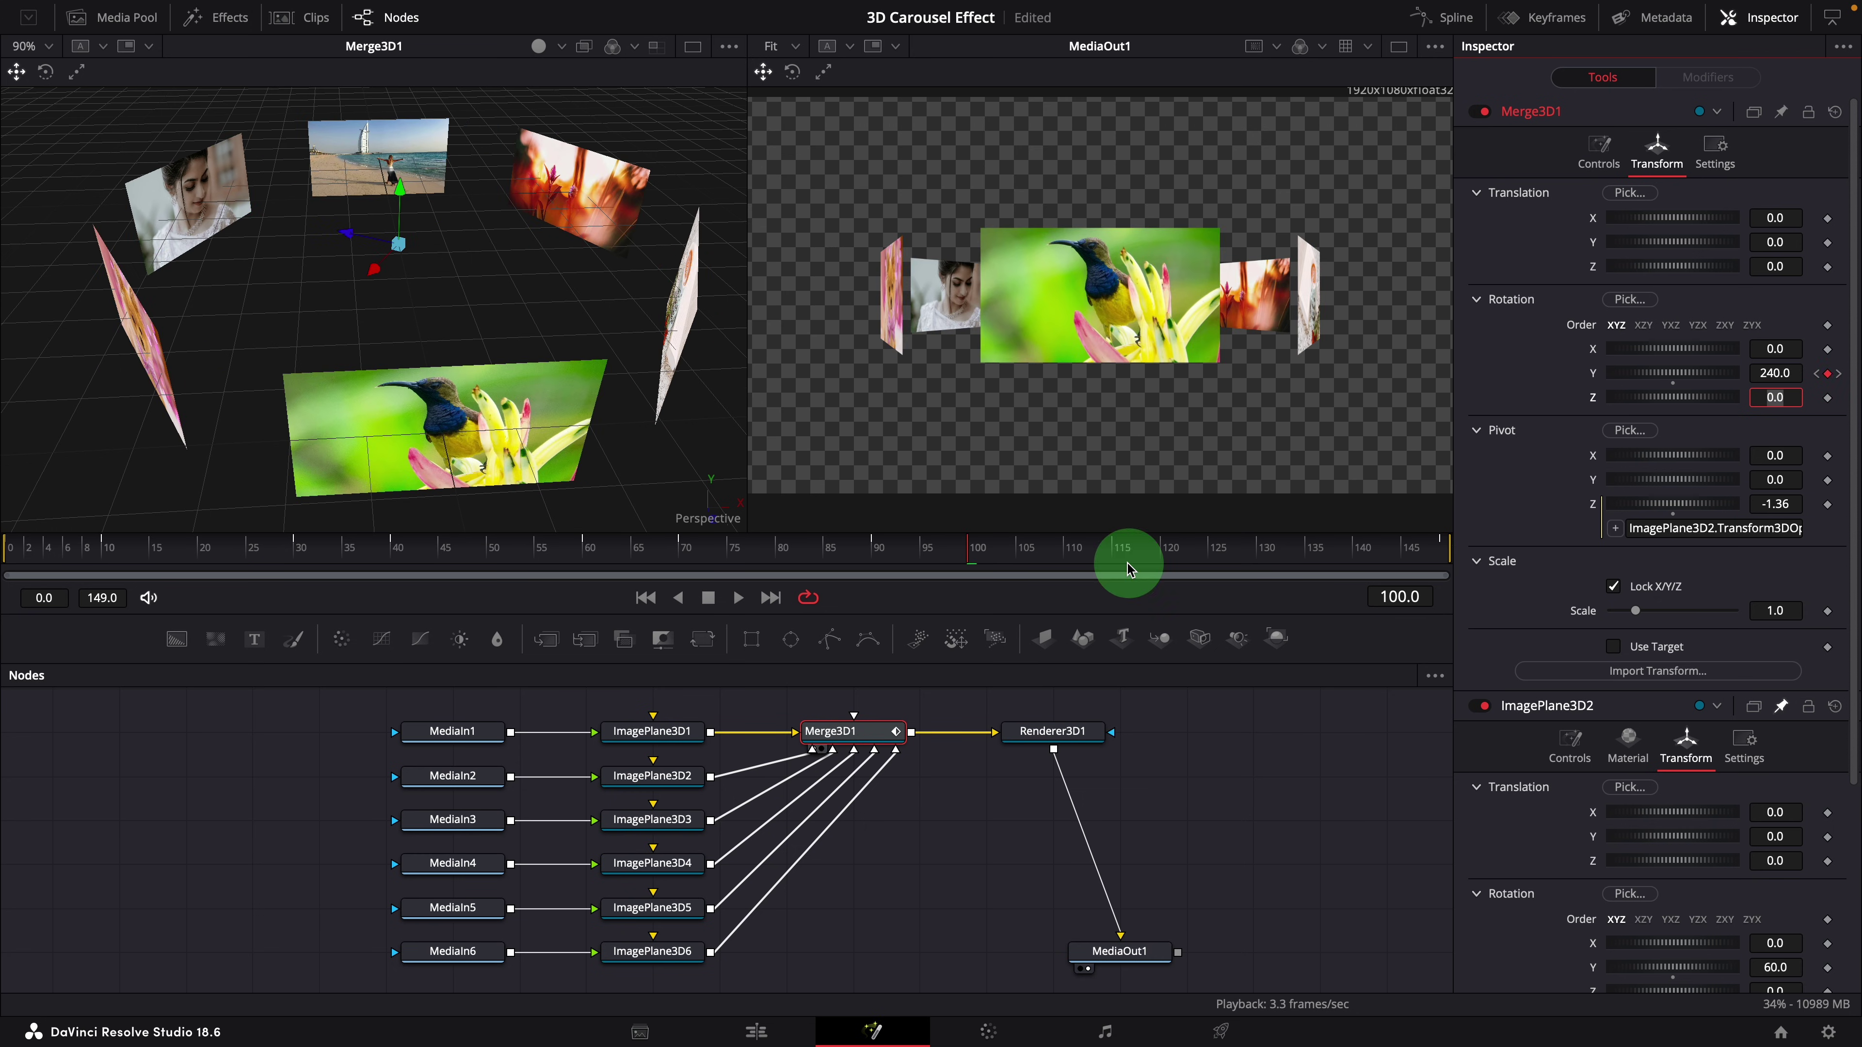
pyautogui.click(1259, 555)
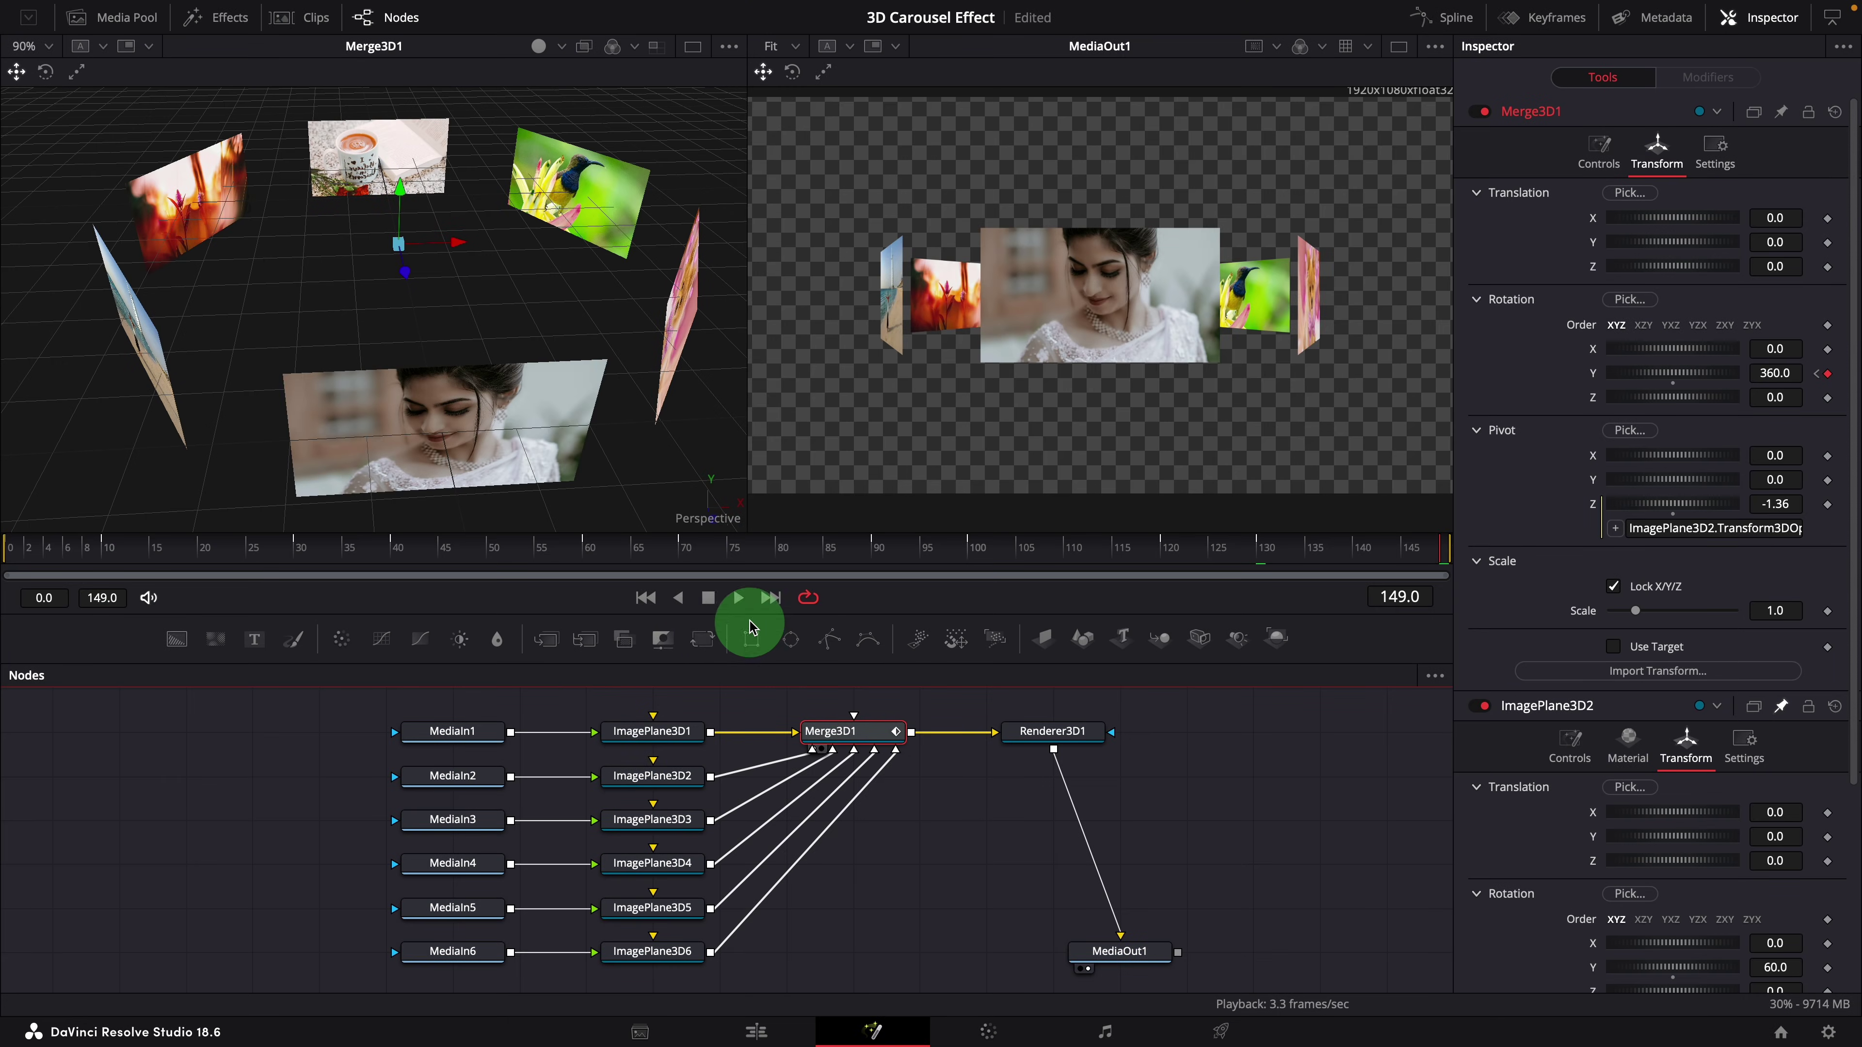
pyautogui.click(740, 598)
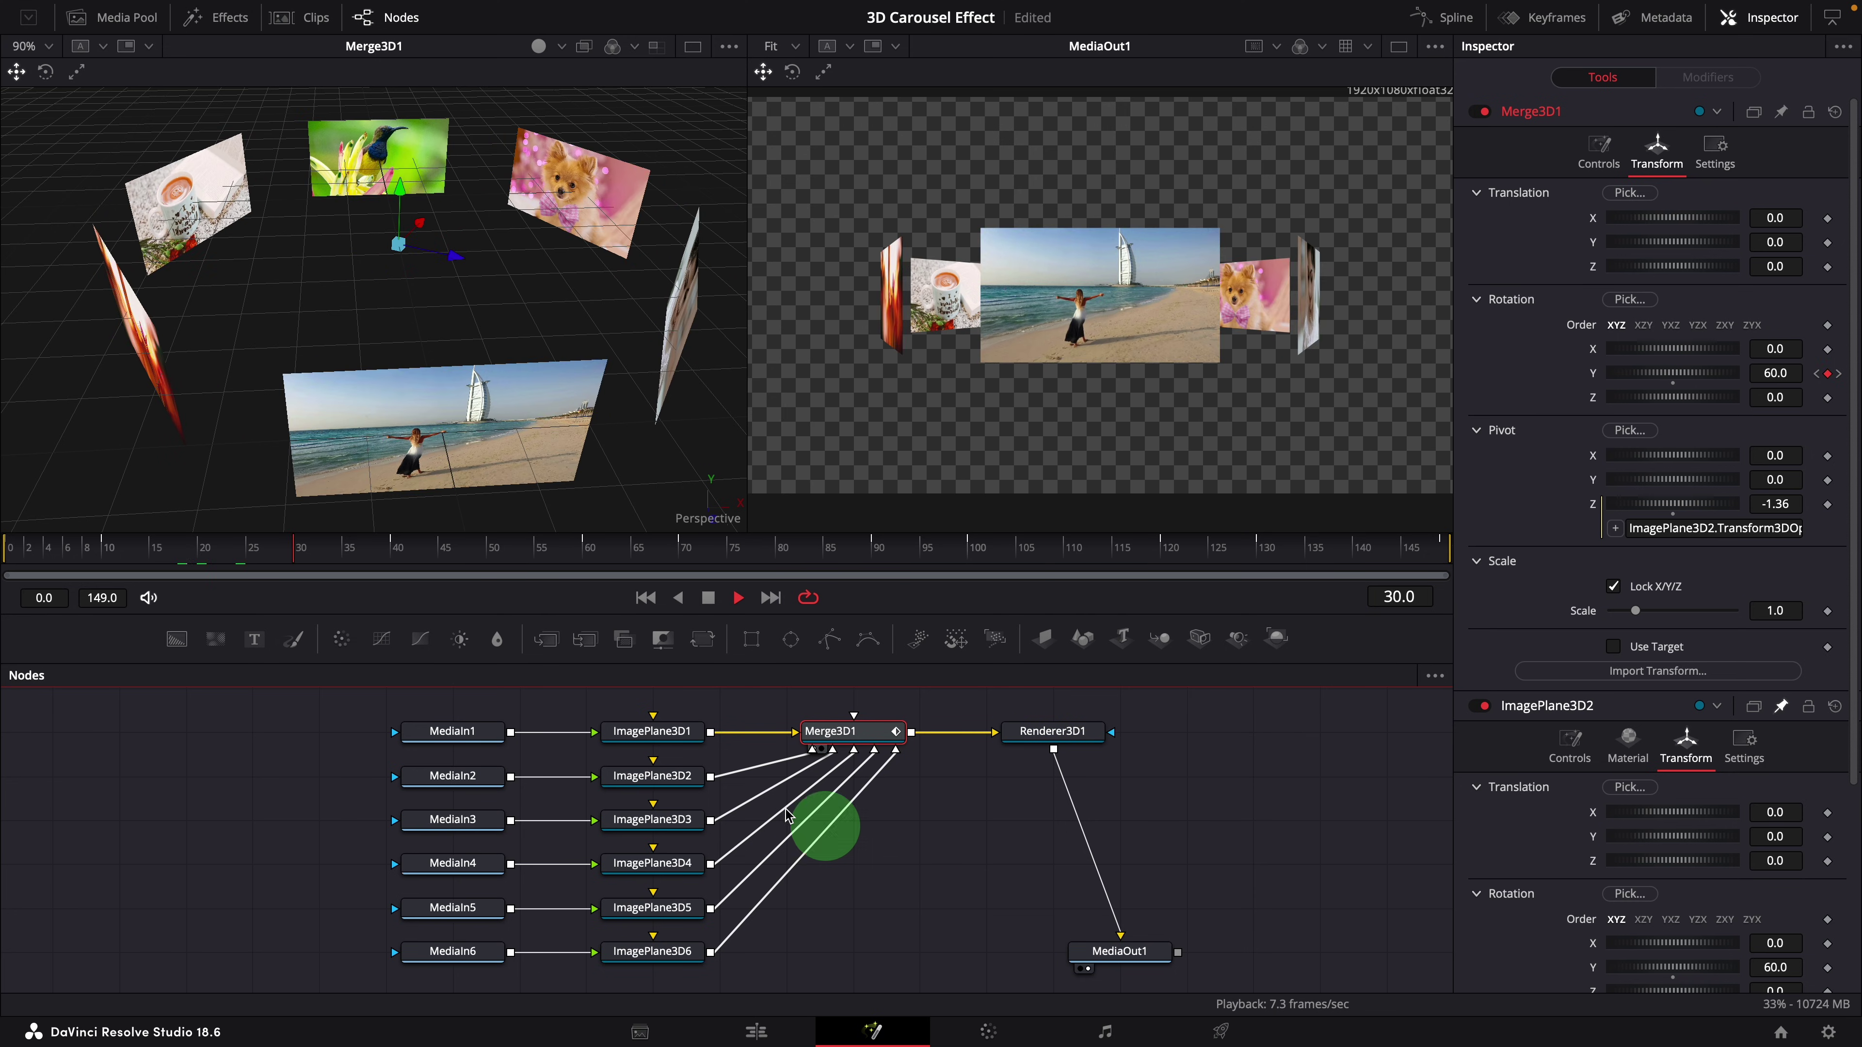
pyautogui.click(708, 597)
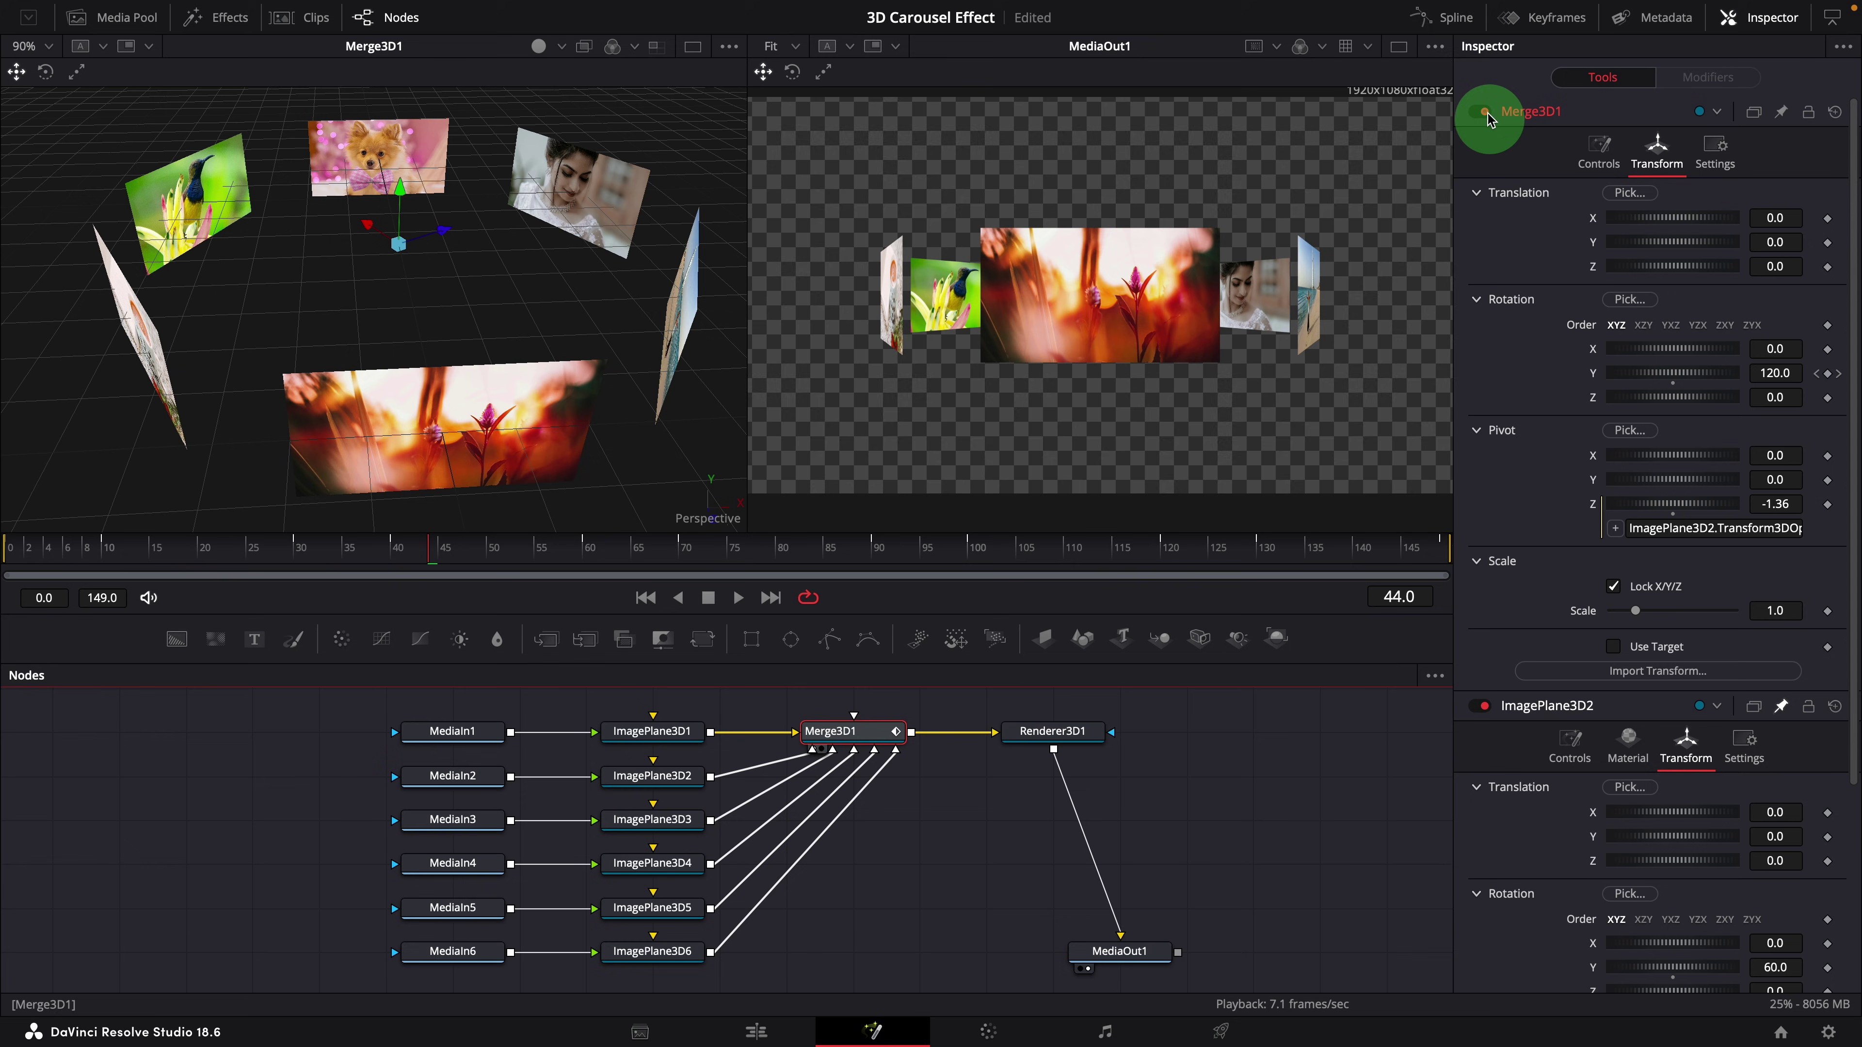
# In Spline, show and fit the Y Rotation curve, then set all its keyframes to Smooth.
pyautogui.click(1452, 21)
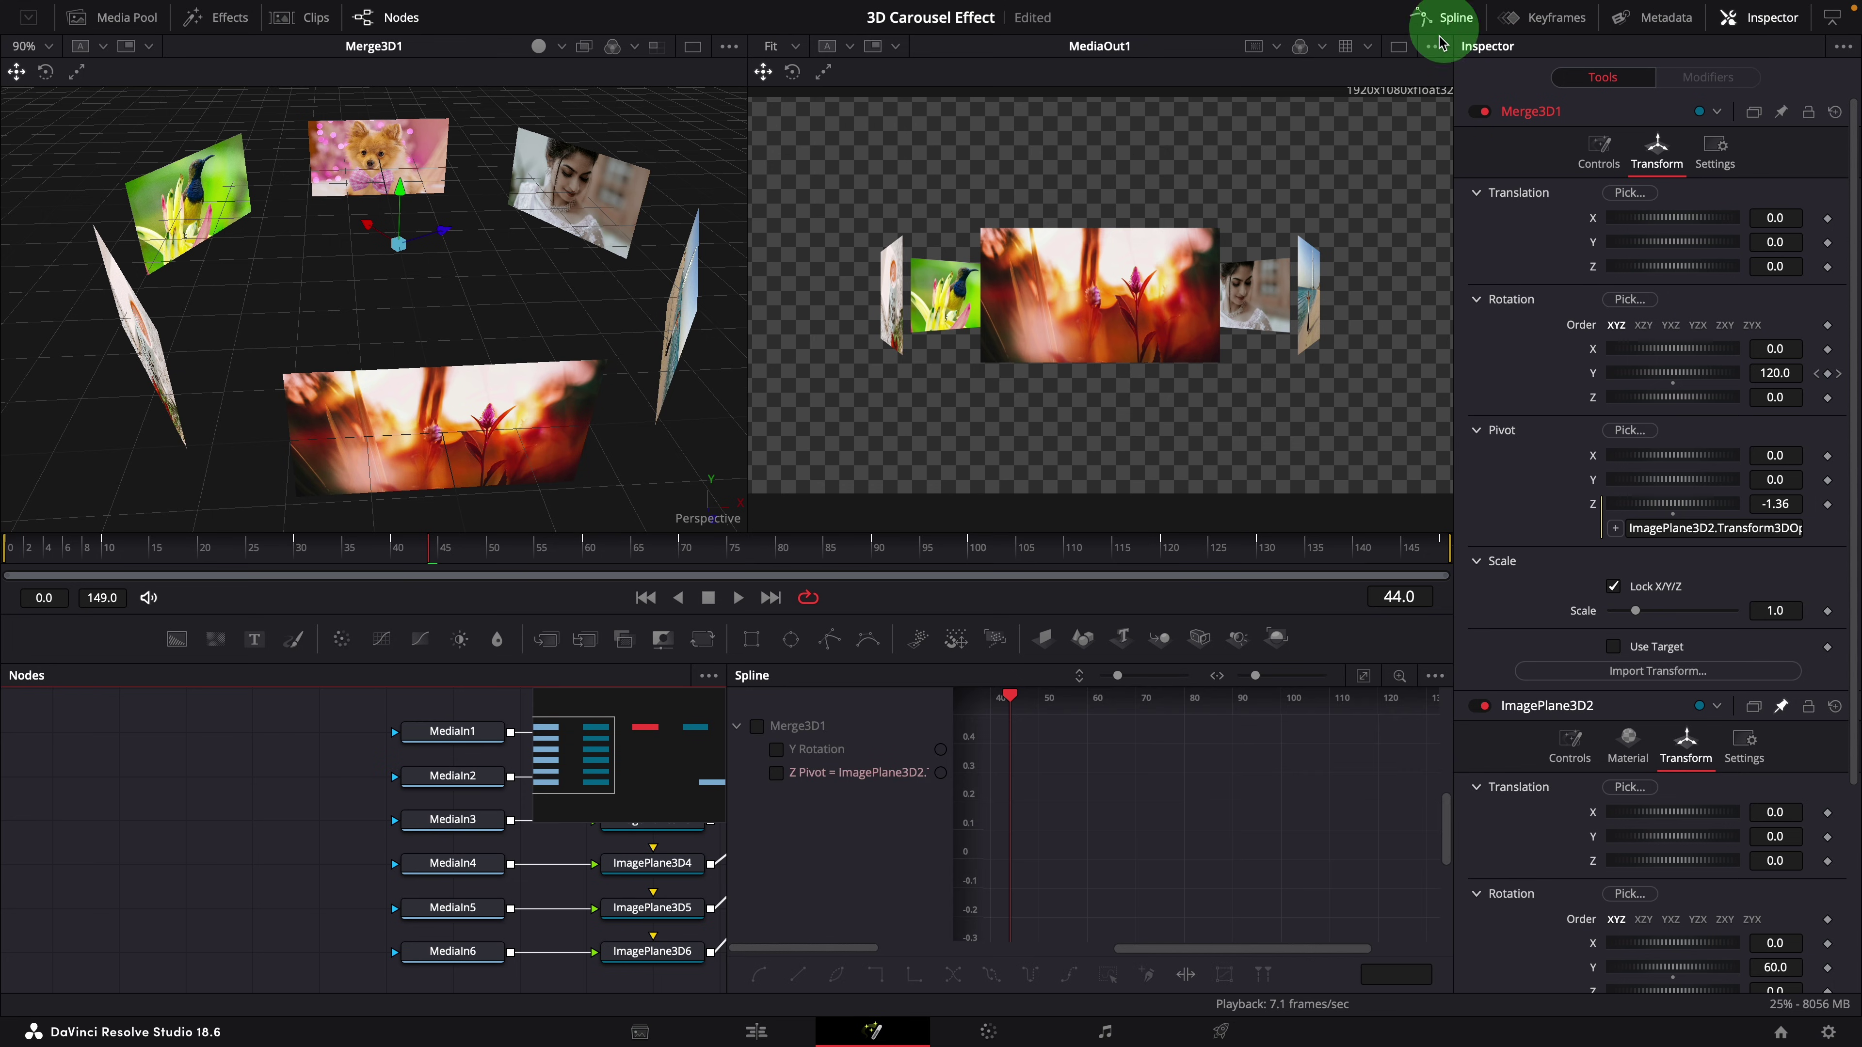
pyautogui.hotkey('ctrl', 'f')
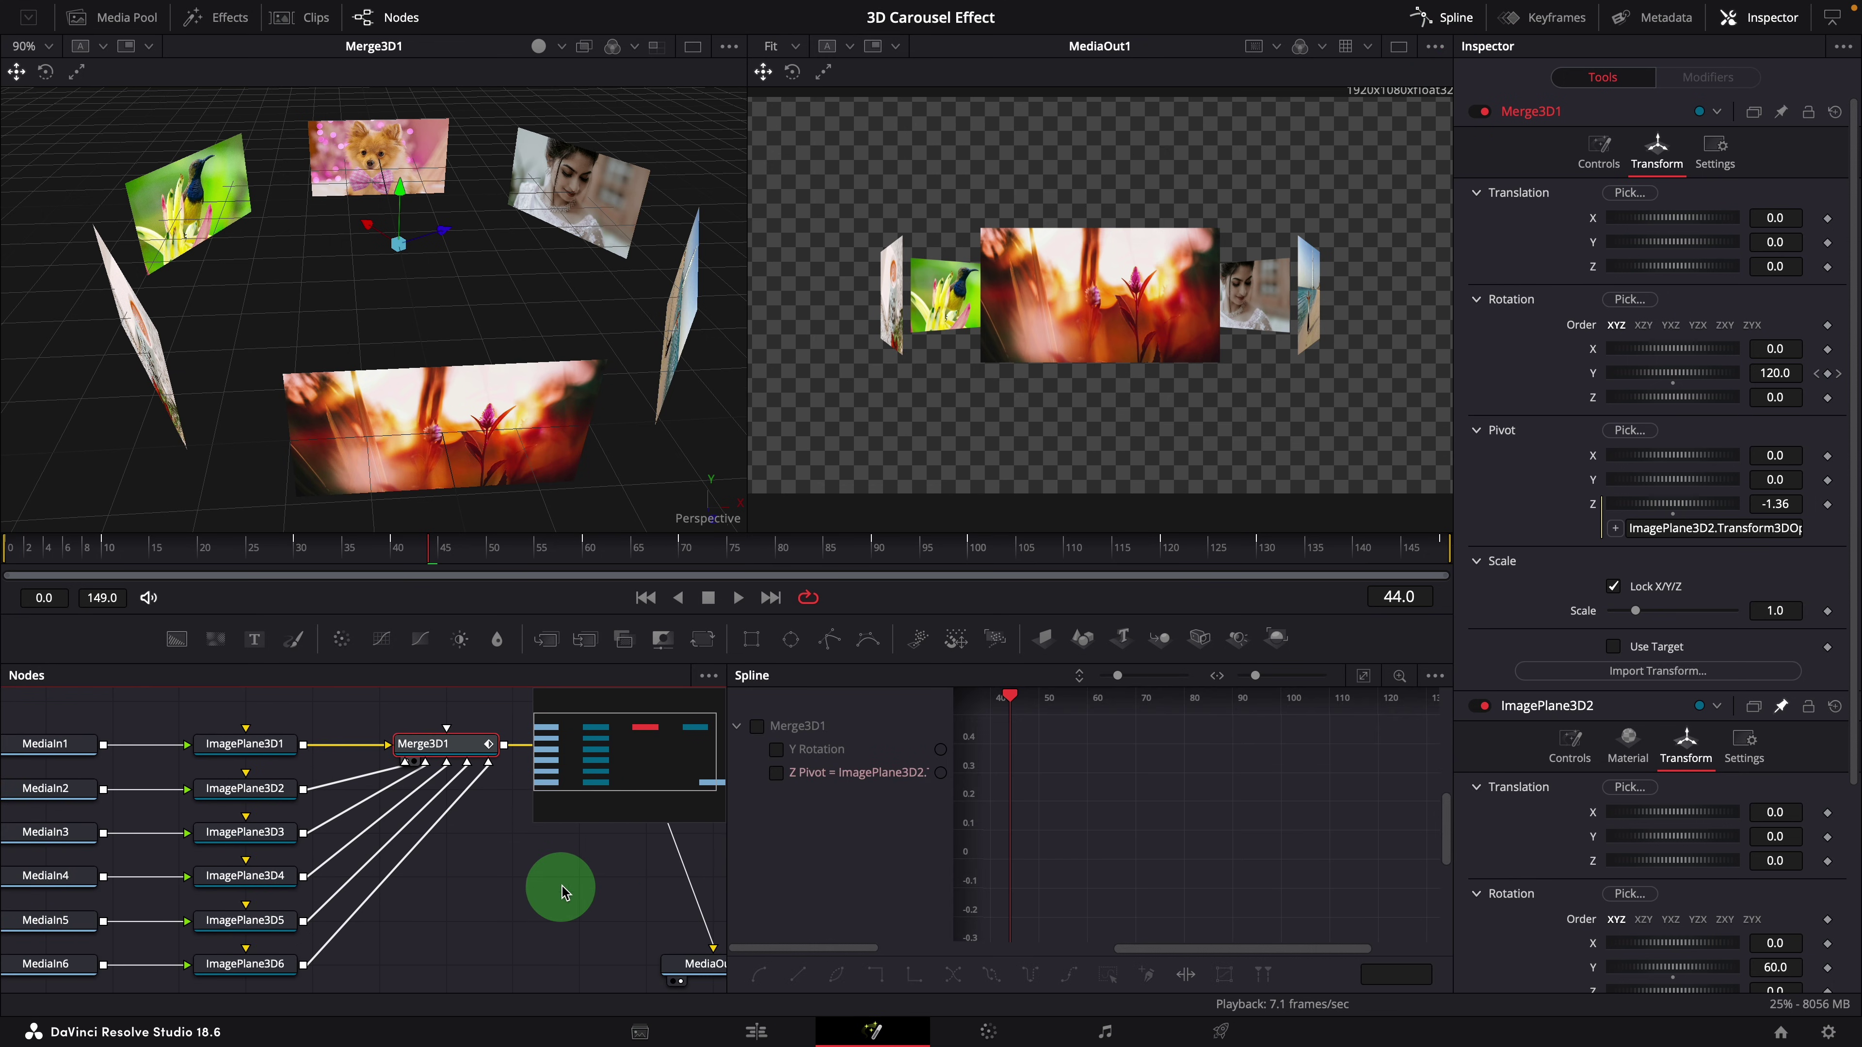
pyautogui.click(783, 796)
pyautogui.click(778, 752)
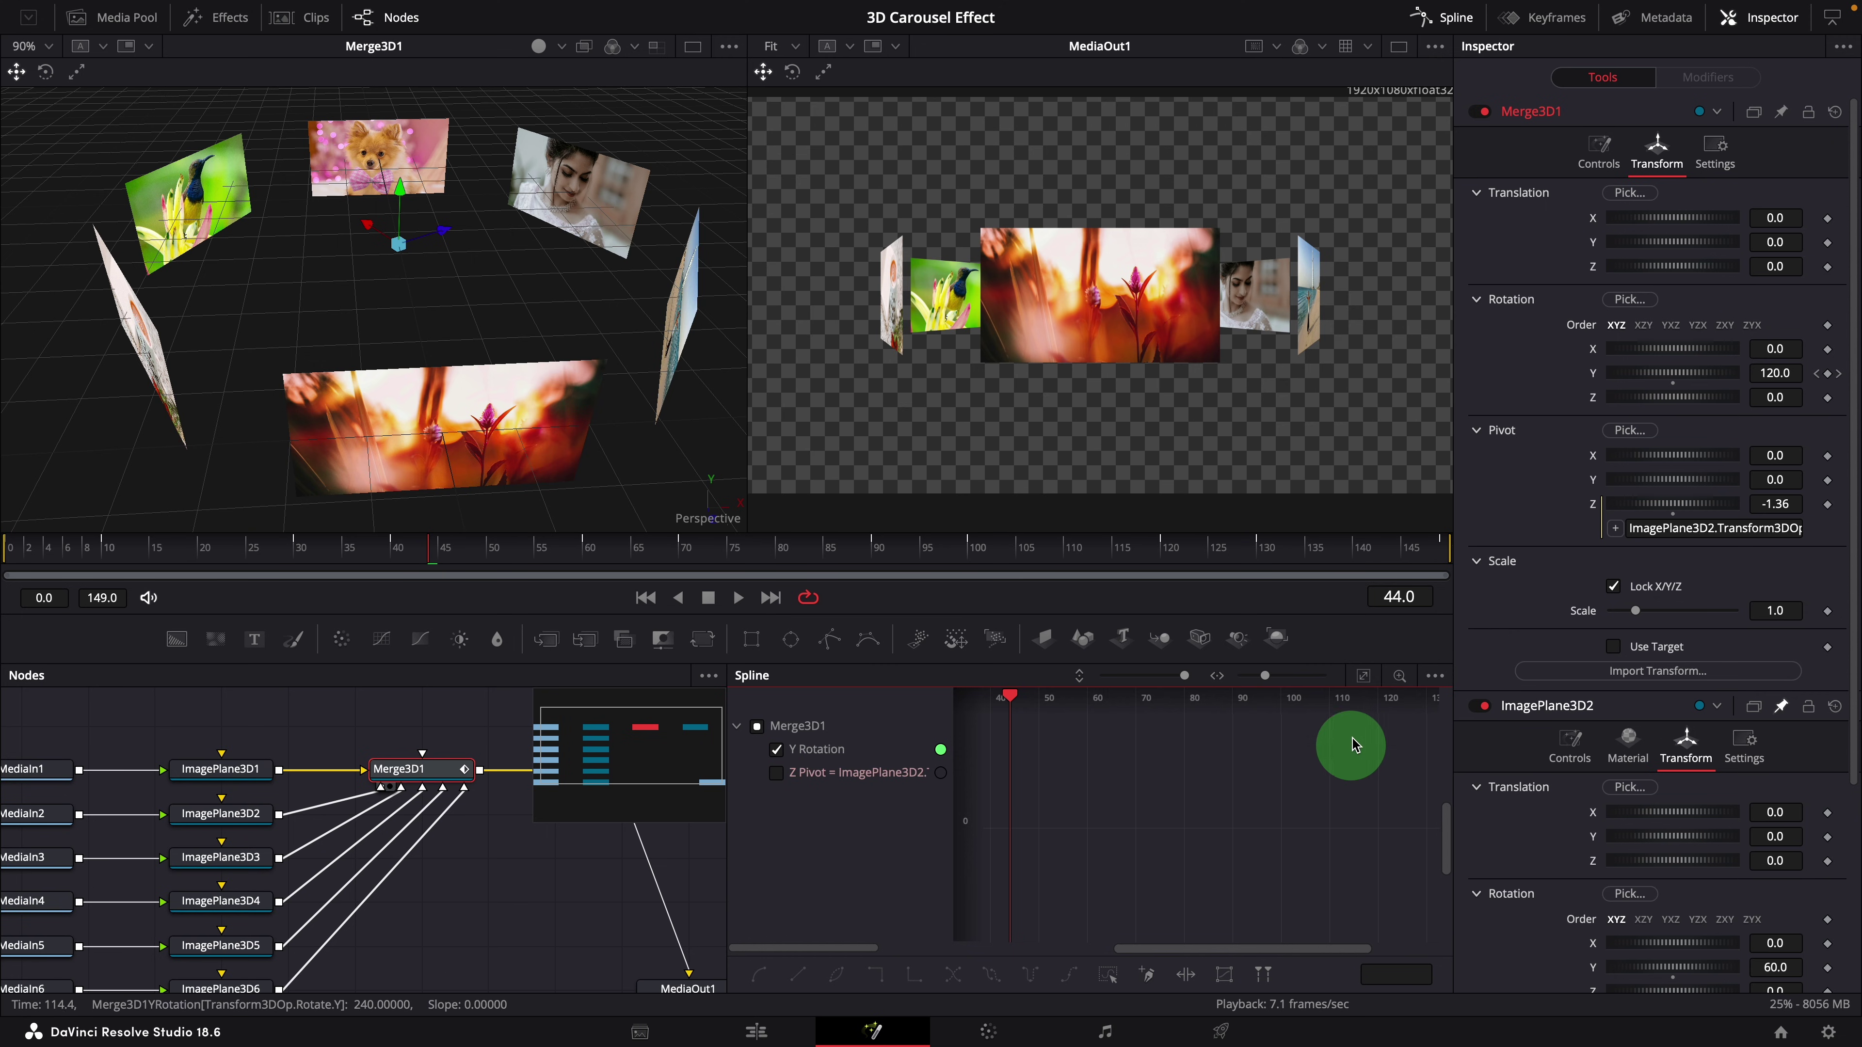
pyautogui.click(1362, 688)
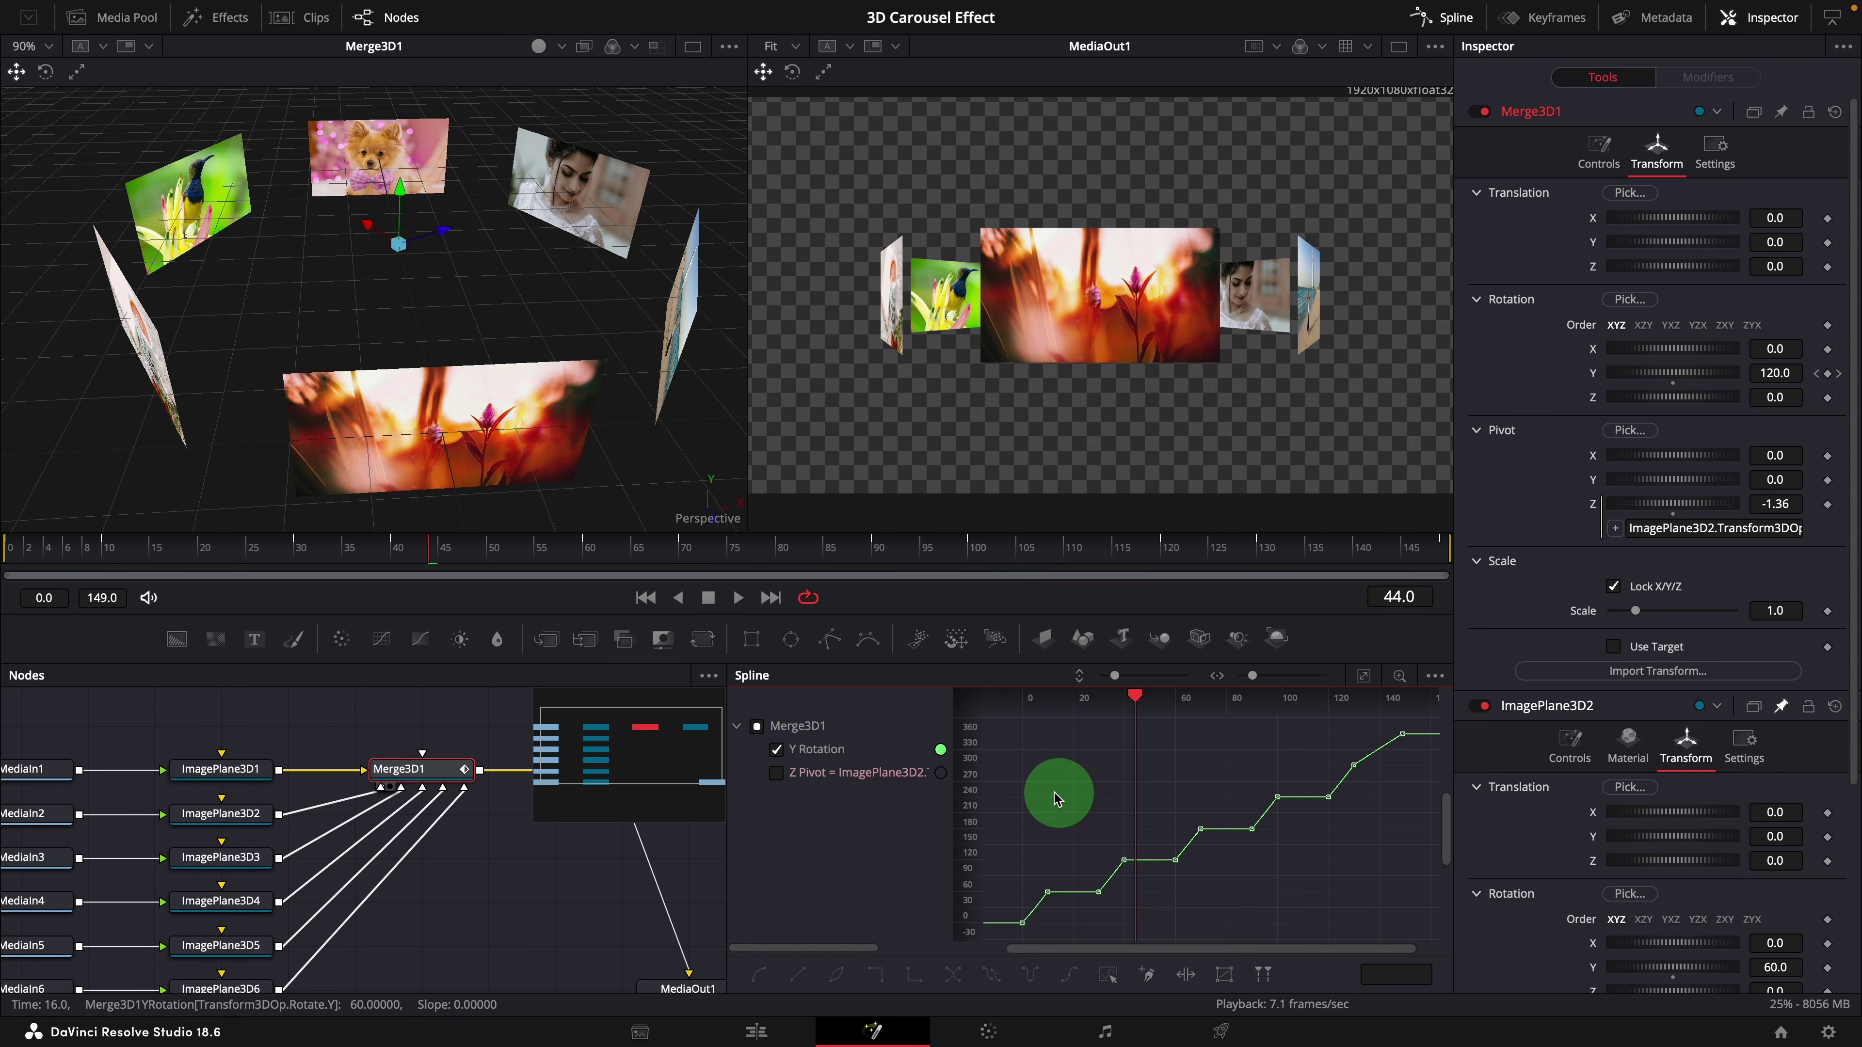
pyautogui.moveTo(1009, 933); pyautogui.dragTo(1421, 949)
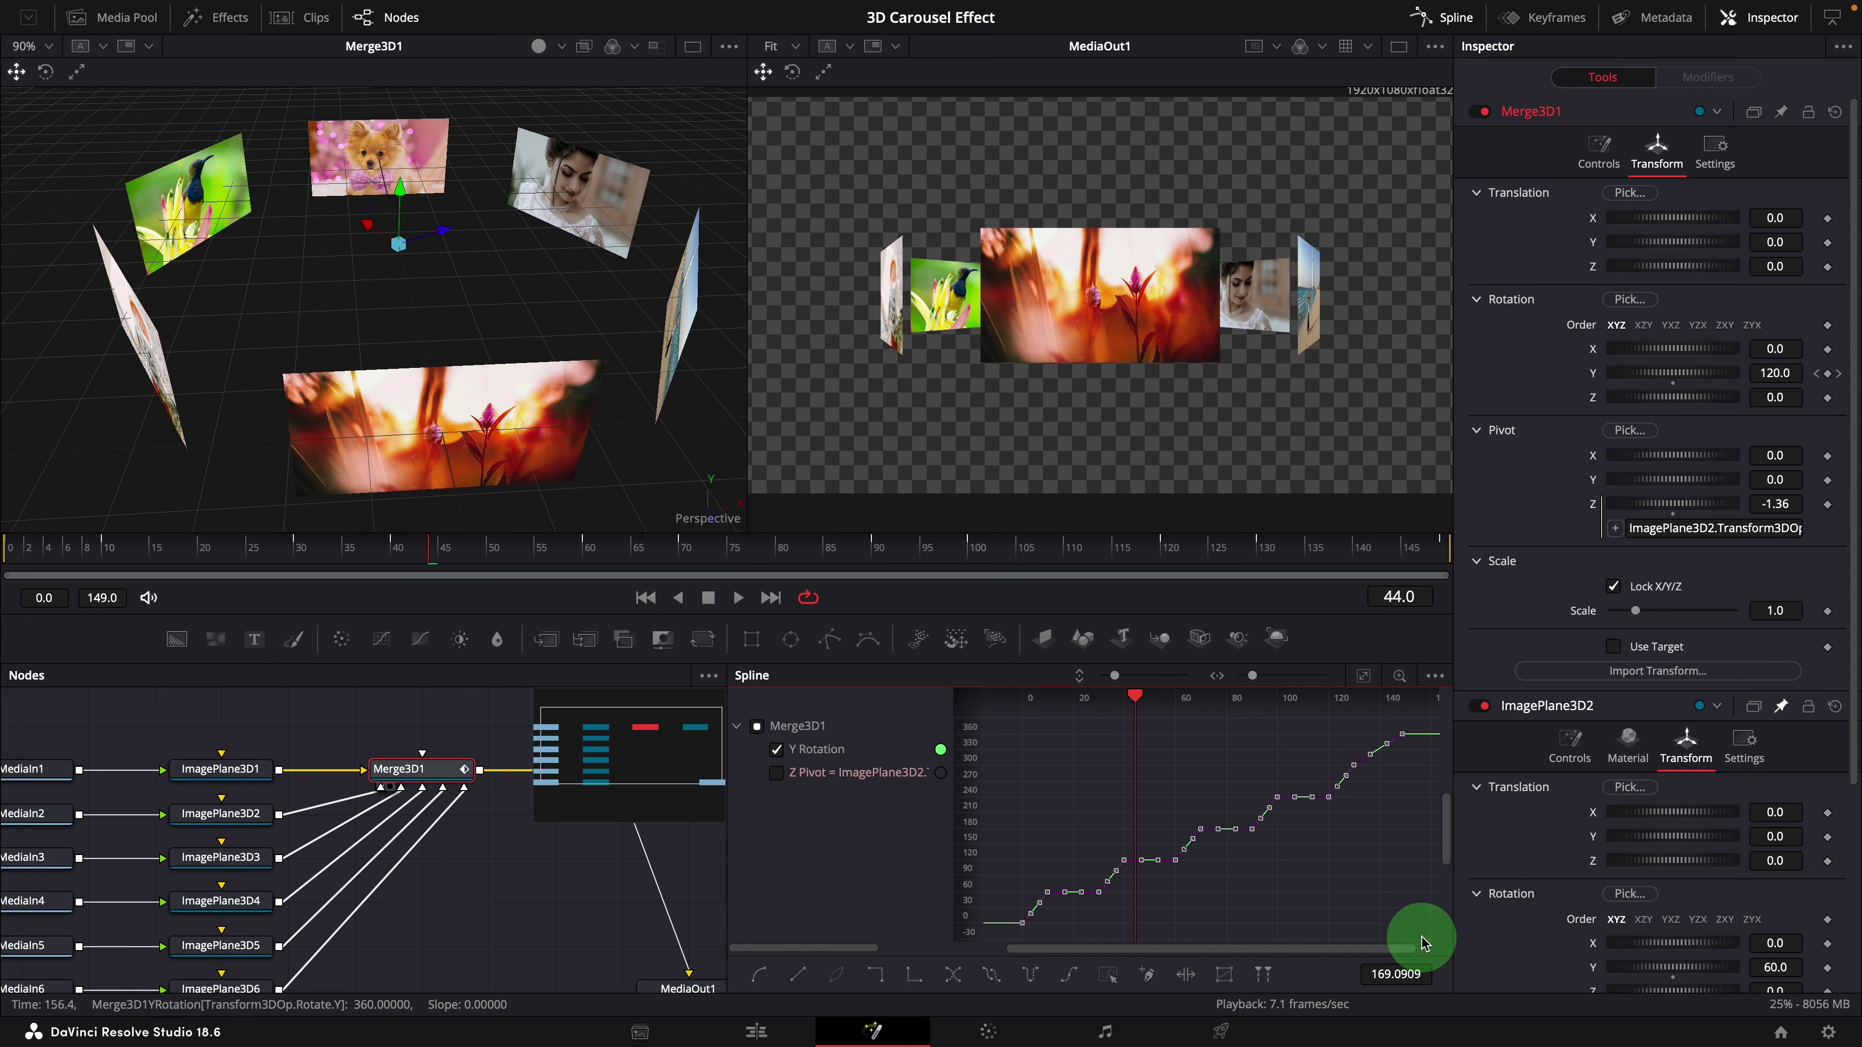
pyautogui.click(760, 978)
pyautogui.click(738, 598)
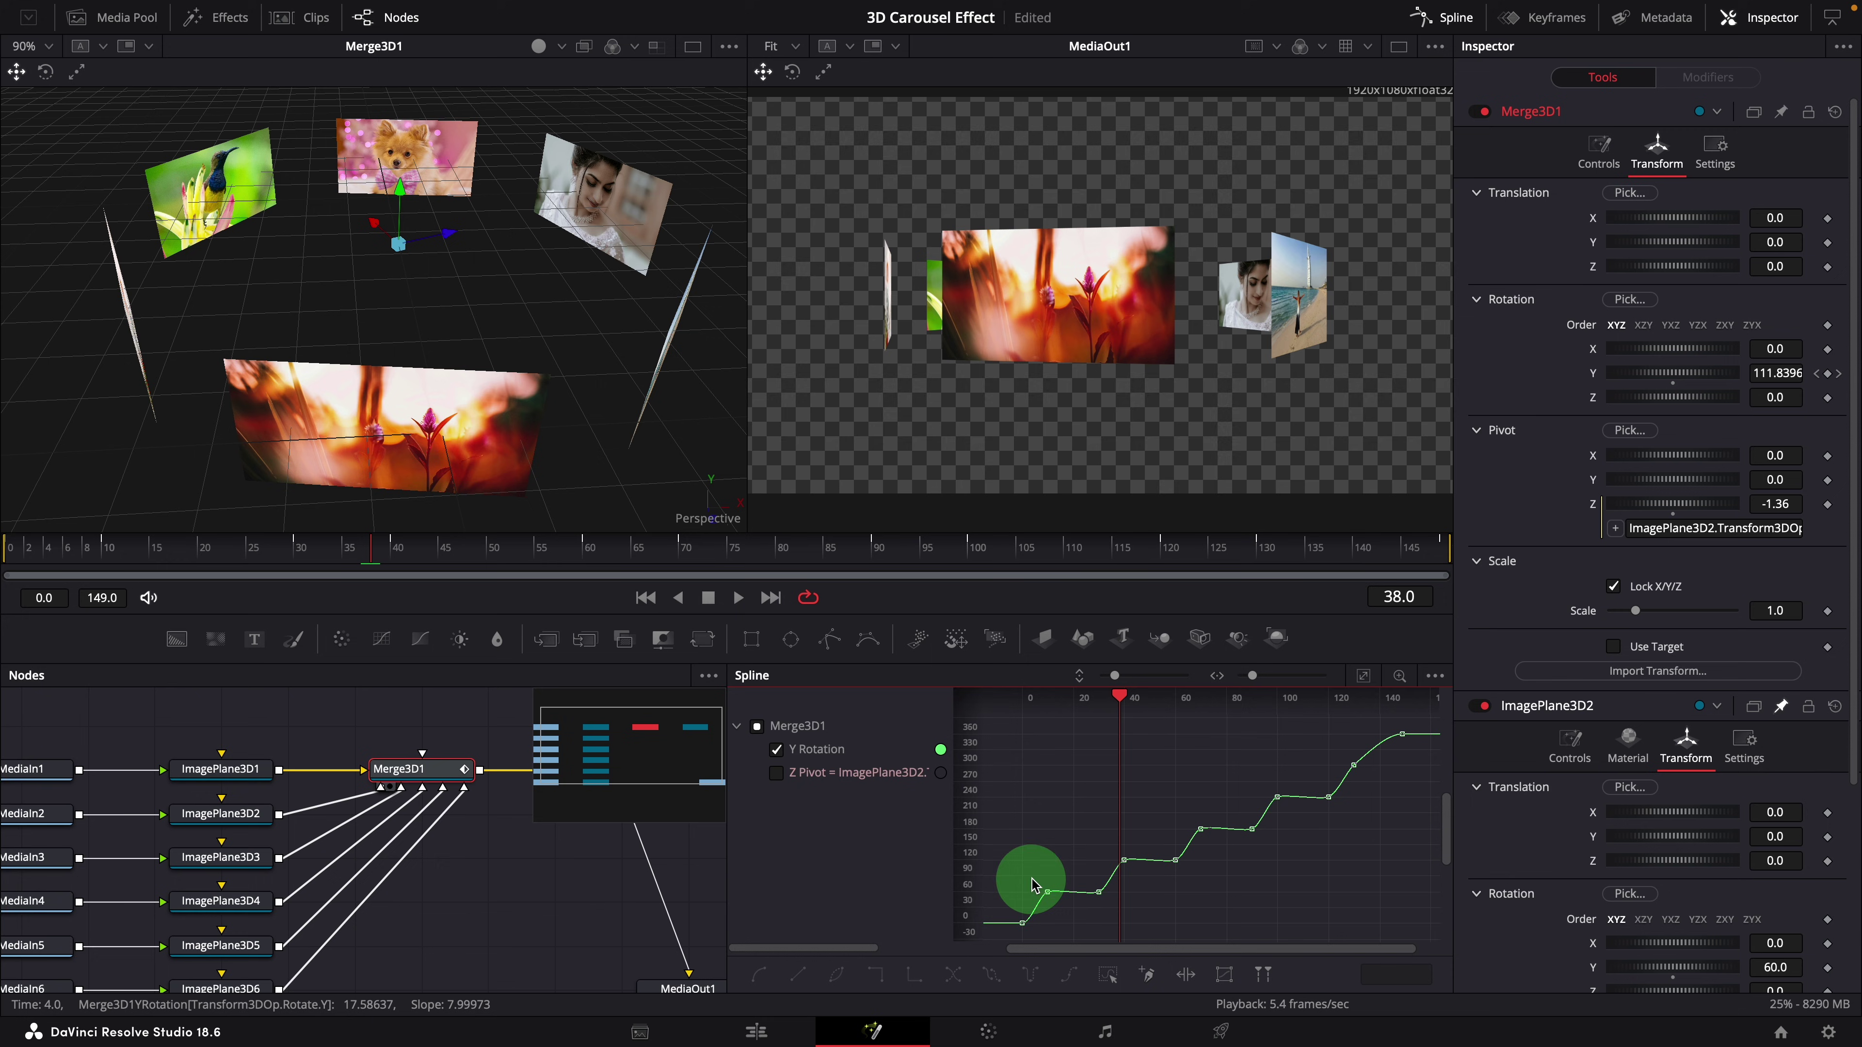
# Switch the 60 and 240 hold keyframe pairs to Linear and rewind the playhead.
pyautogui.moveTo(1111, 901); pyautogui.dragTo(1111, 903)
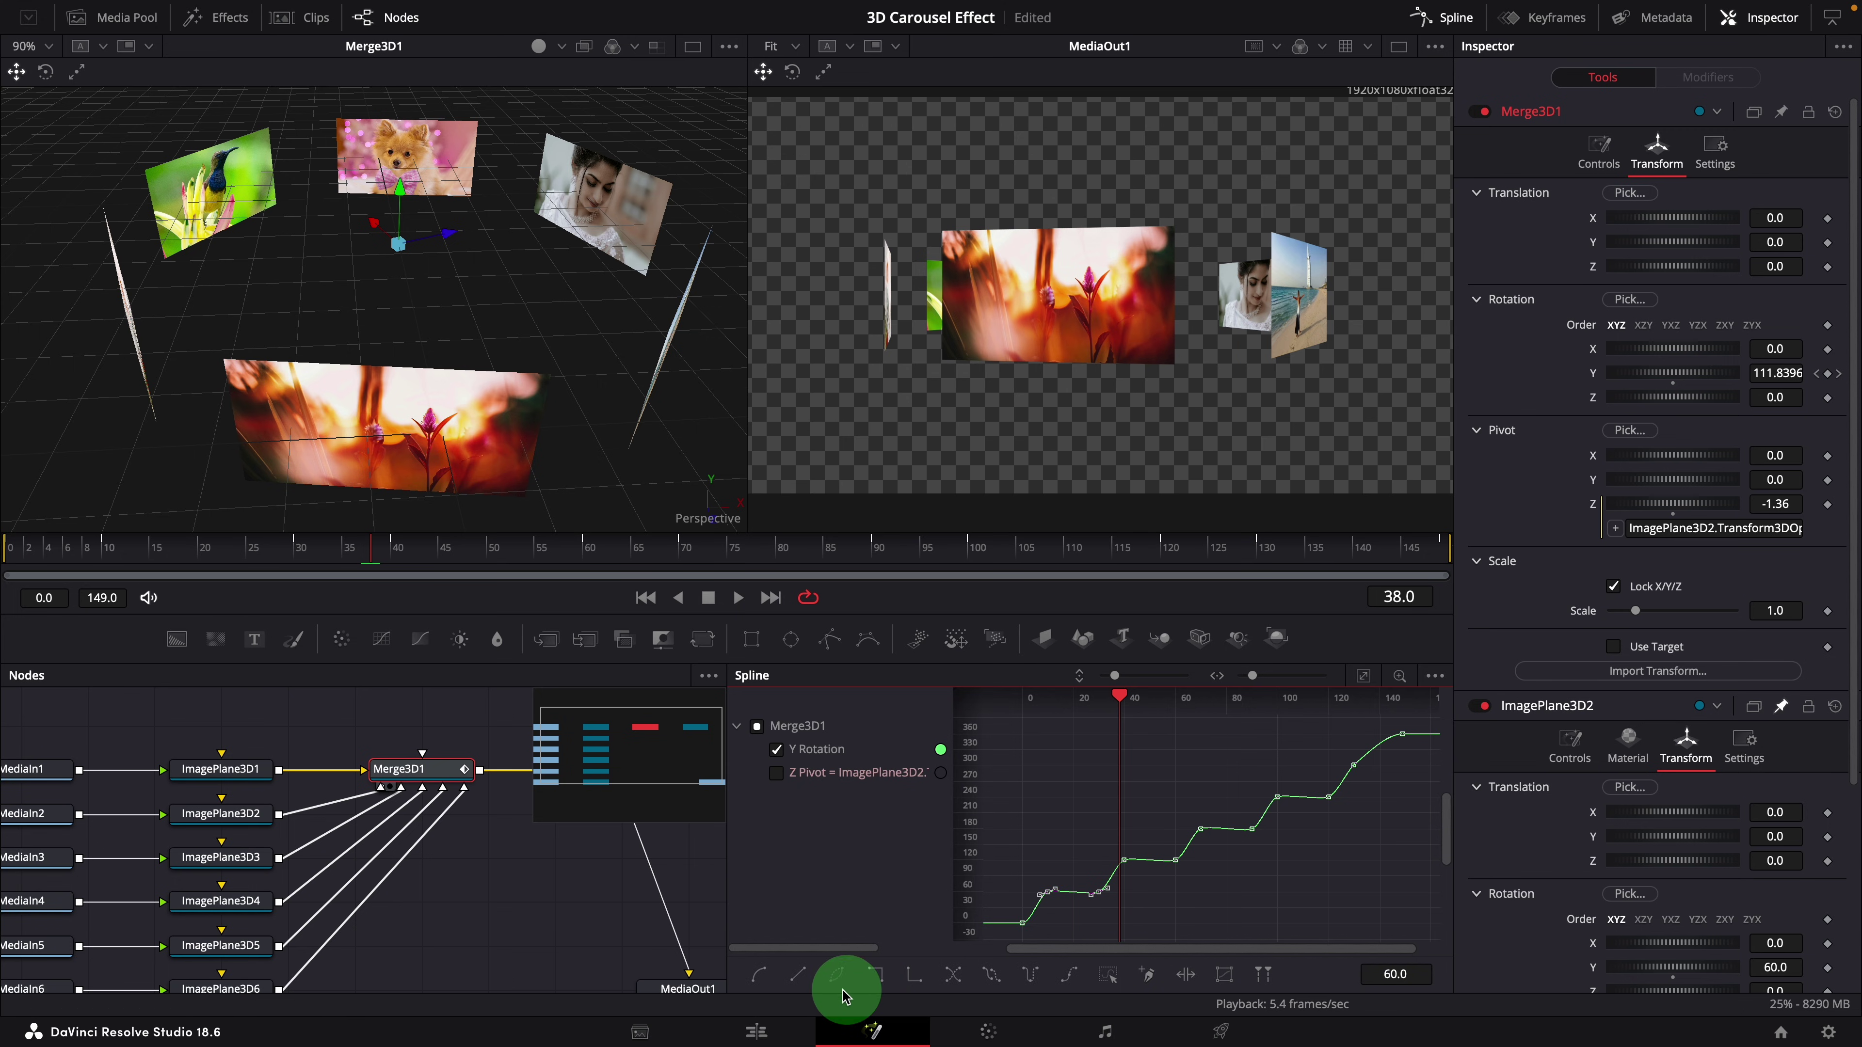
pyautogui.click(799, 977)
pyautogui.click(1188, 888)
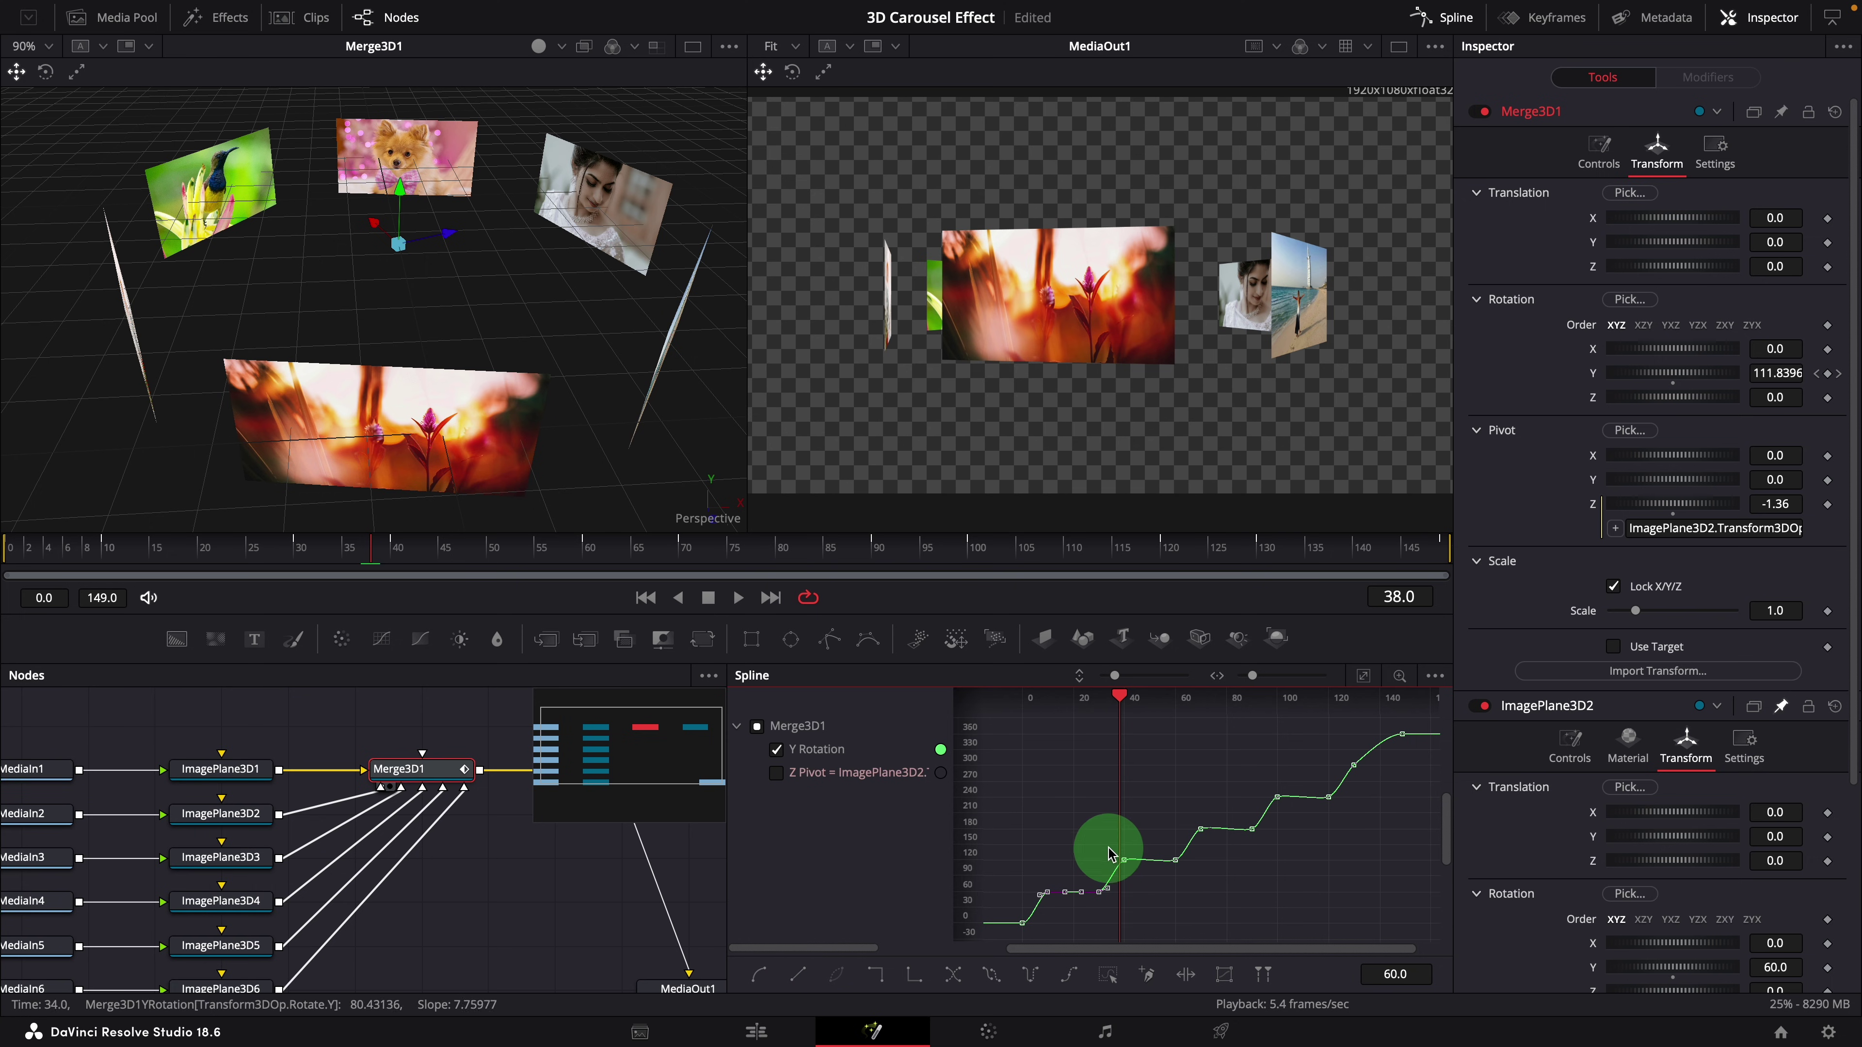
pyautogui.click(799, 976)
pyautogui.click(910, 975)
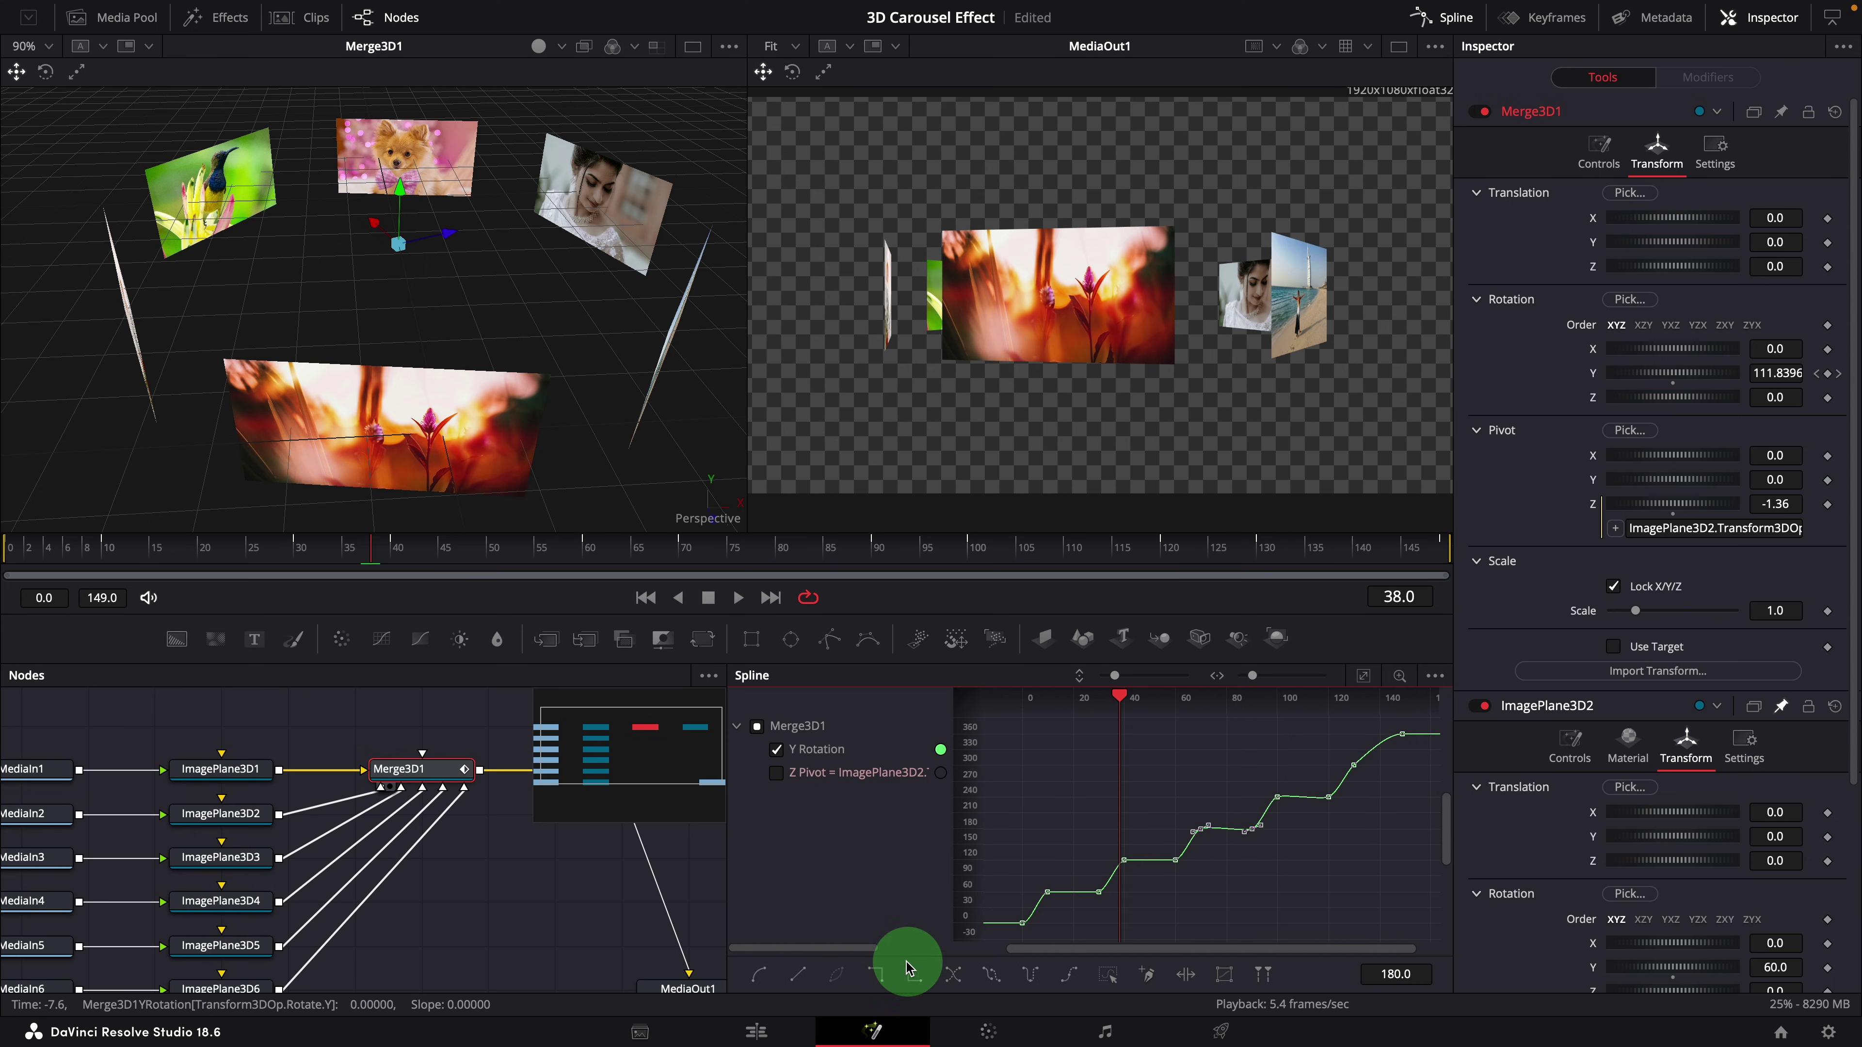
pyautogui.moveTo(1254, 828)
pyautogui.mouseDown()
pyautogui.moveTo(1349, 787)
pyautogui.moveTo(1312, 777)
pyautogui.moveTo(1391, 843)
pyautogui.mouseUp()
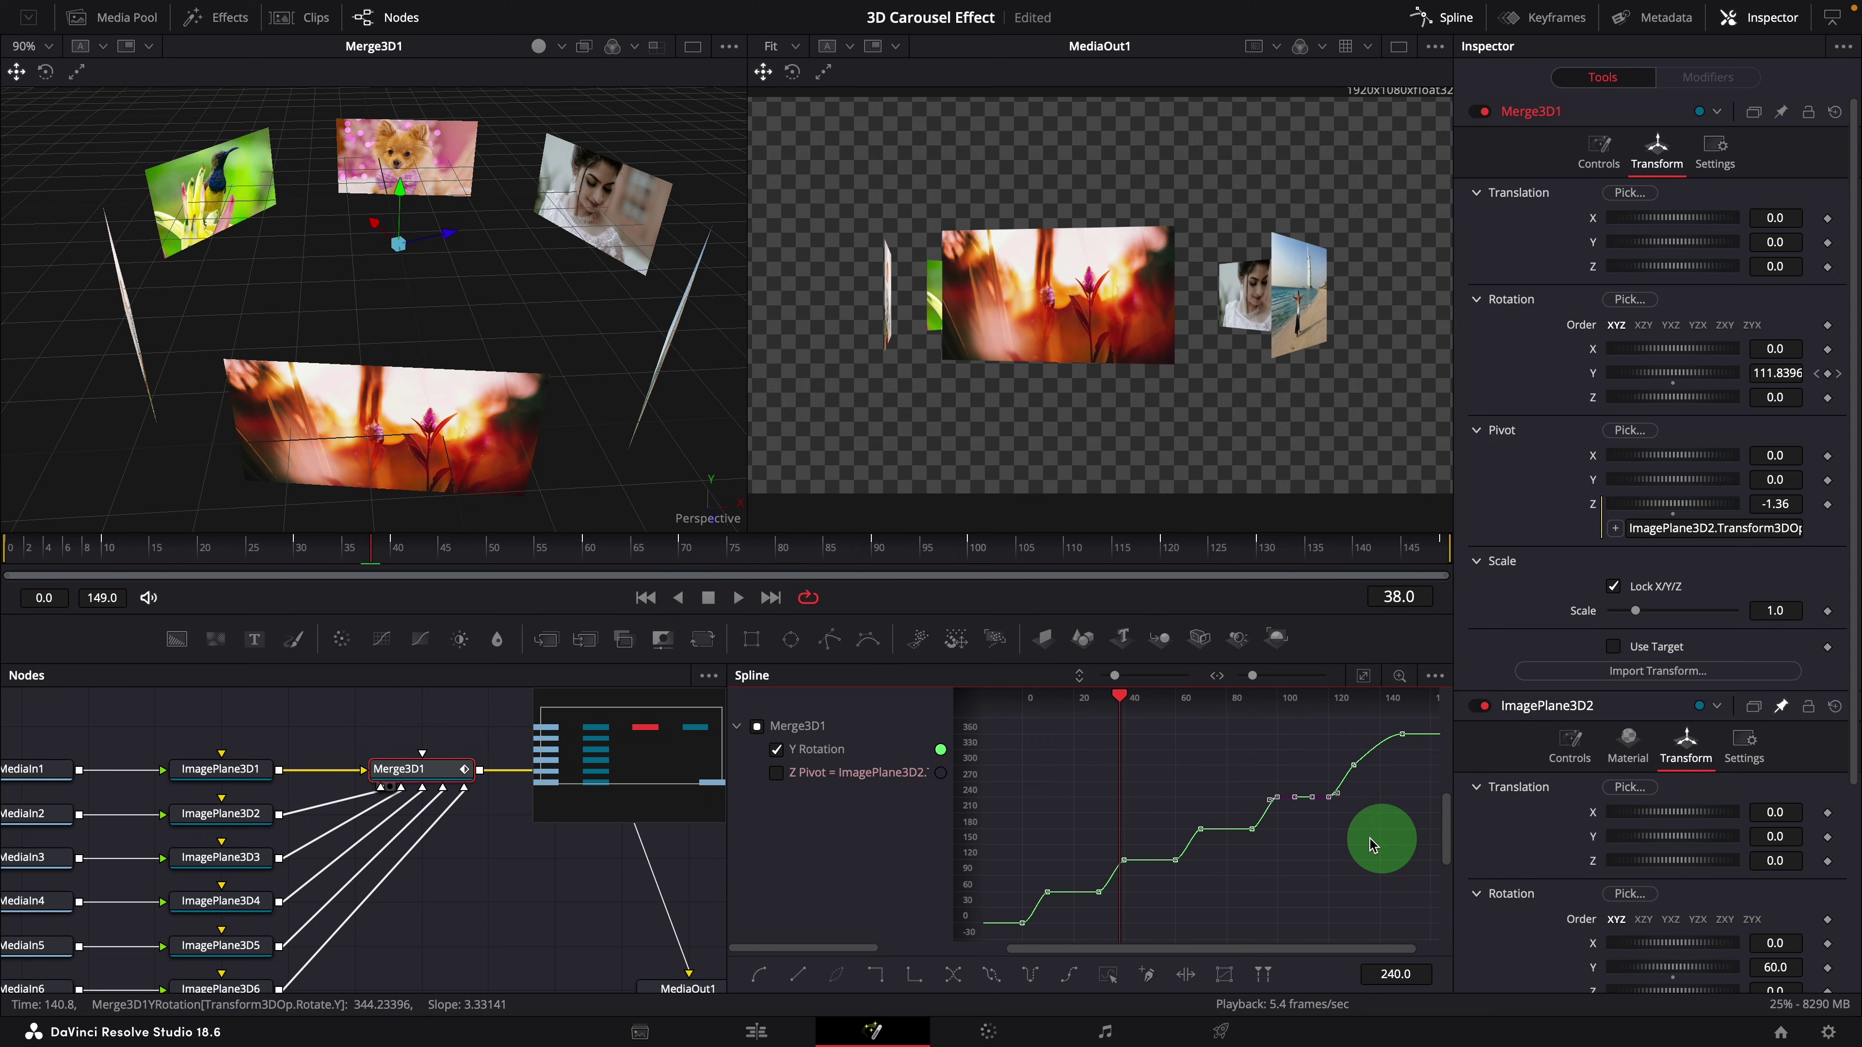
pyautogui.click(991, 706)
pyautogui.moveTo(1120, 697); pyautogui.dragTo(1019, 715)
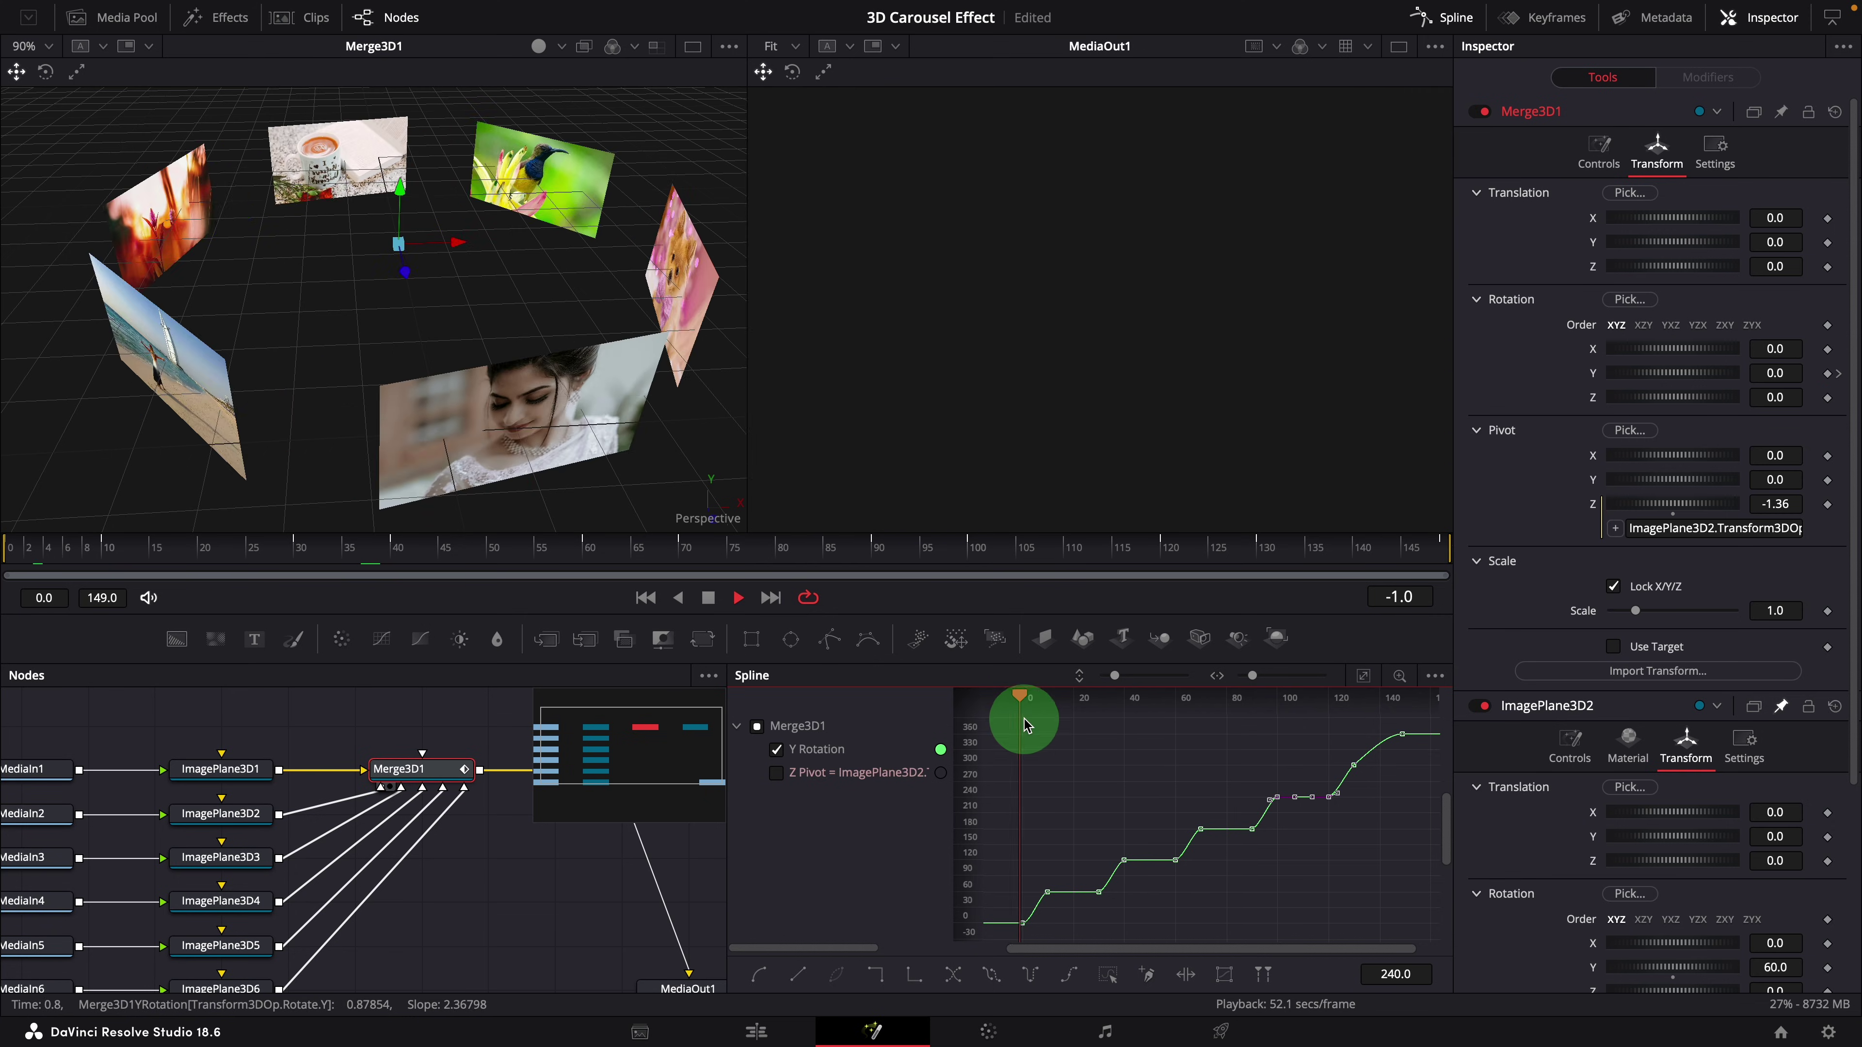
# Play the eased carousel from the start, stop it, and return to the Edit page.
pyautogui.press('space')
pyautogui.click(1320, 908)
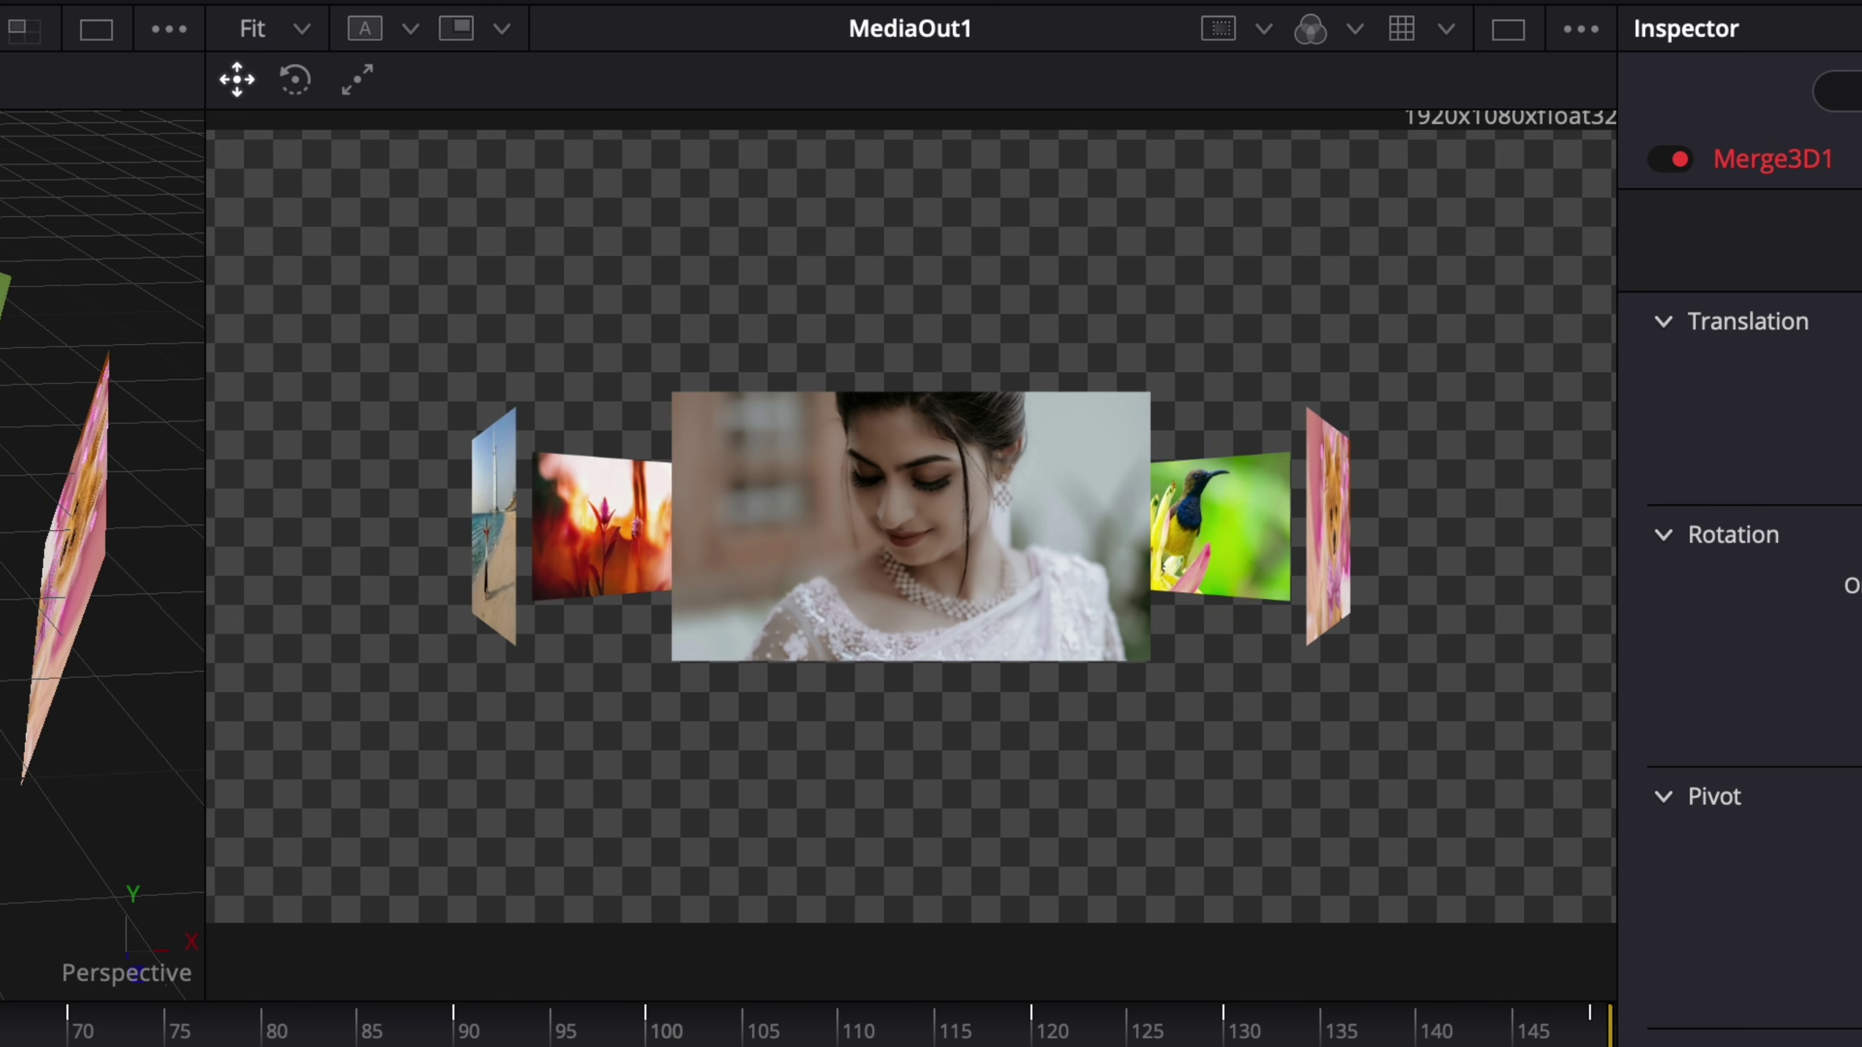
pyautogui.click(708, 598)
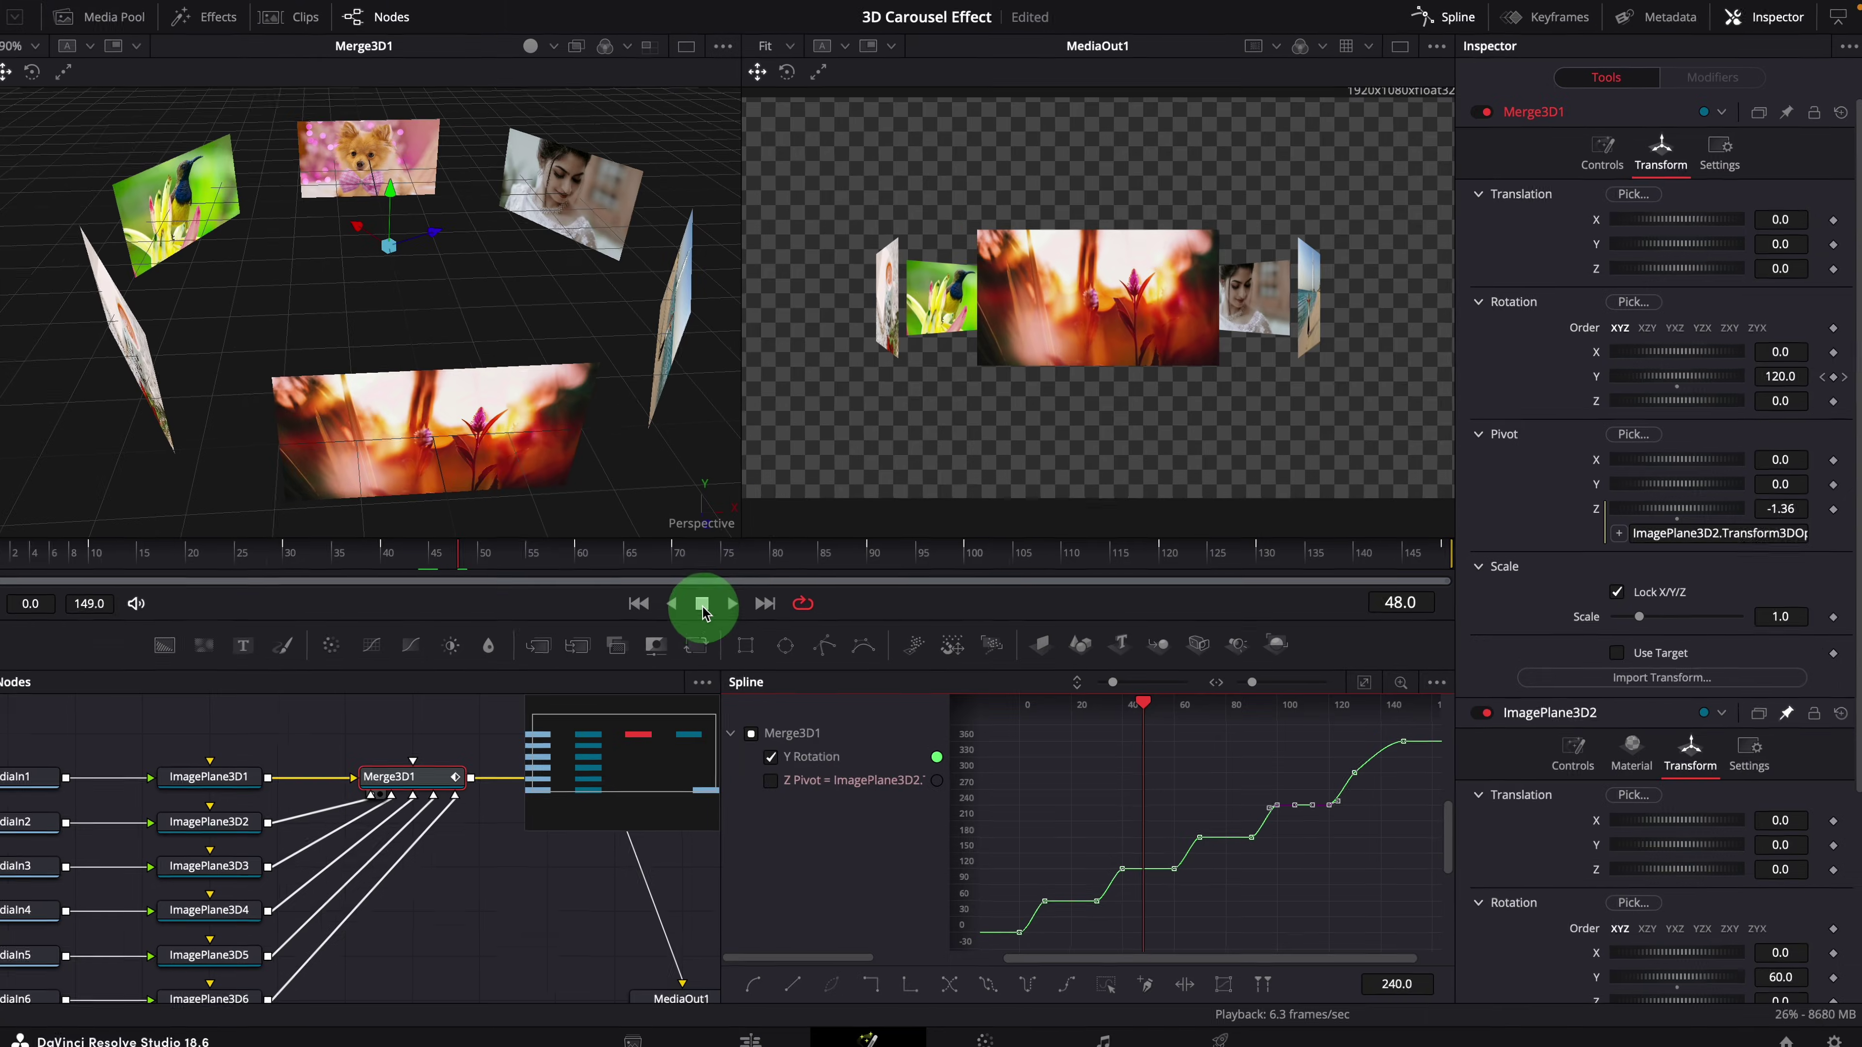
pyautogui.click(932, 822)
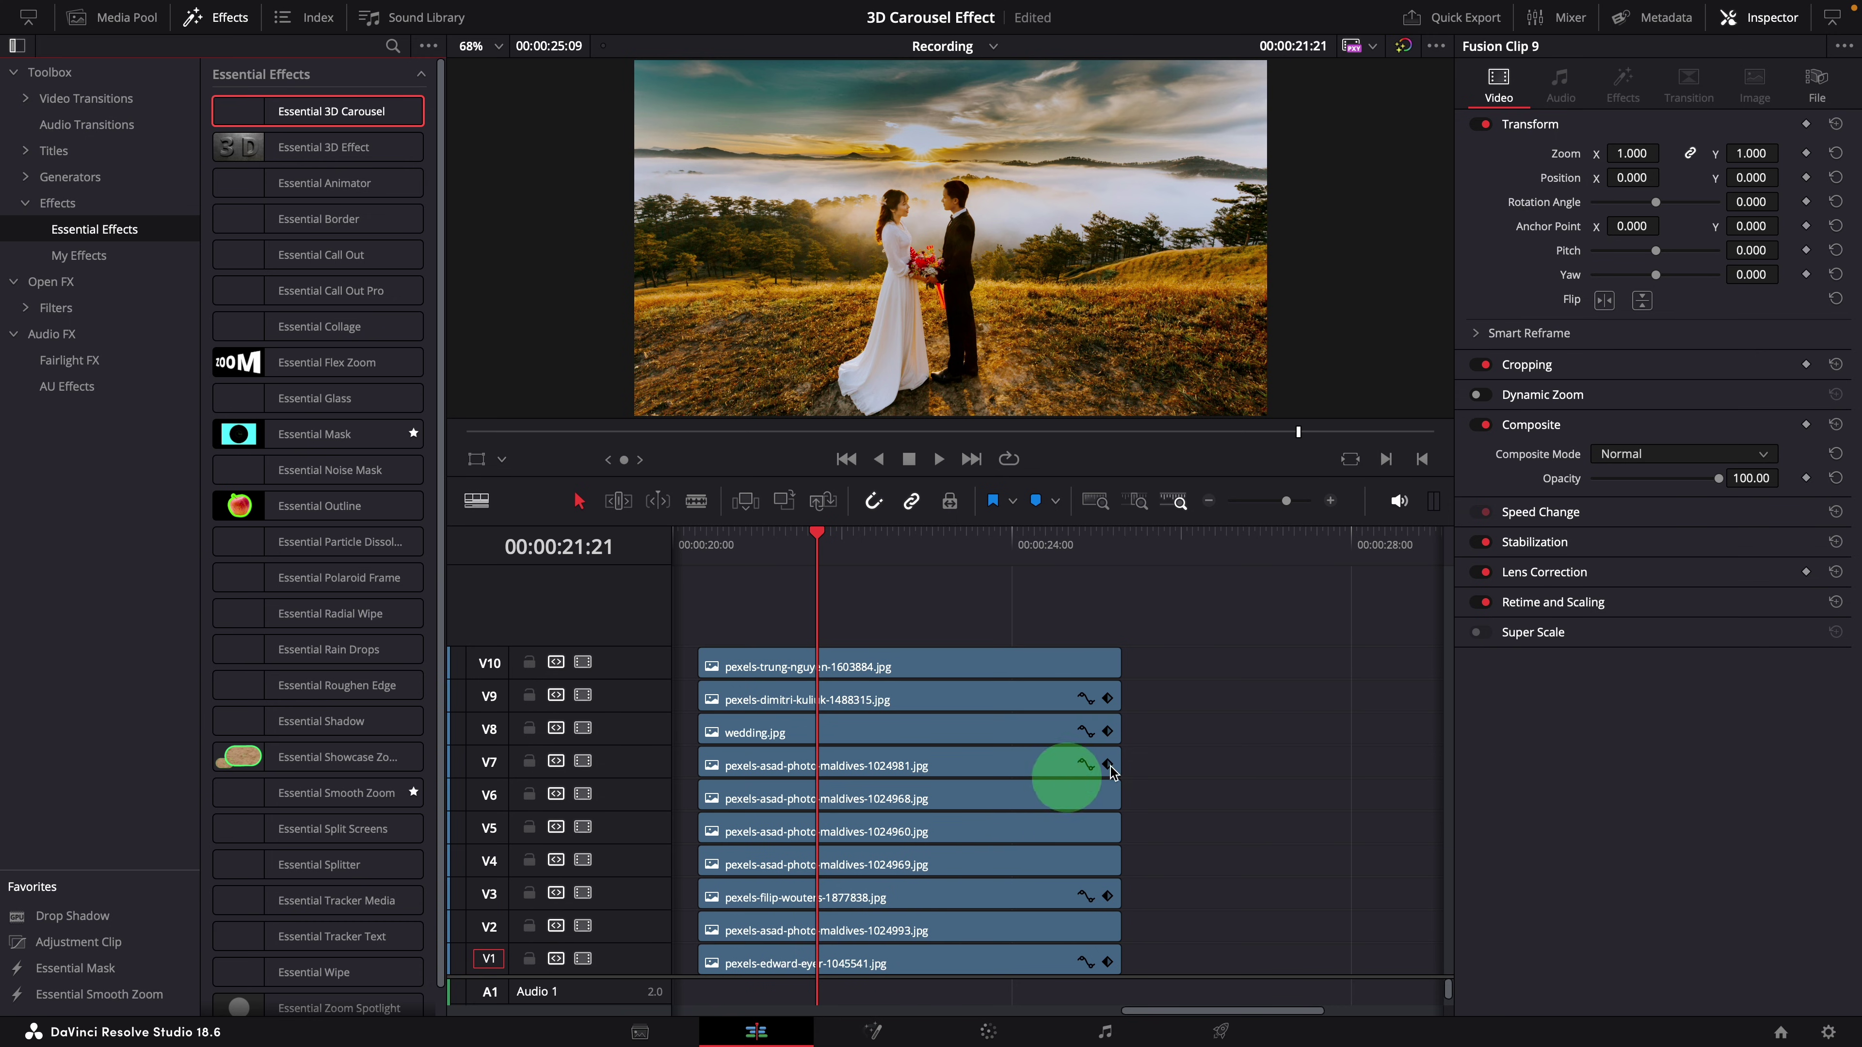
# Turn the ten stacked photo clips into a New Fusion Clip and drop Essential 3D Carousel onto it.
pyautogui.moveTo(922, 620); pyautogui.dragTo(1148, 985)
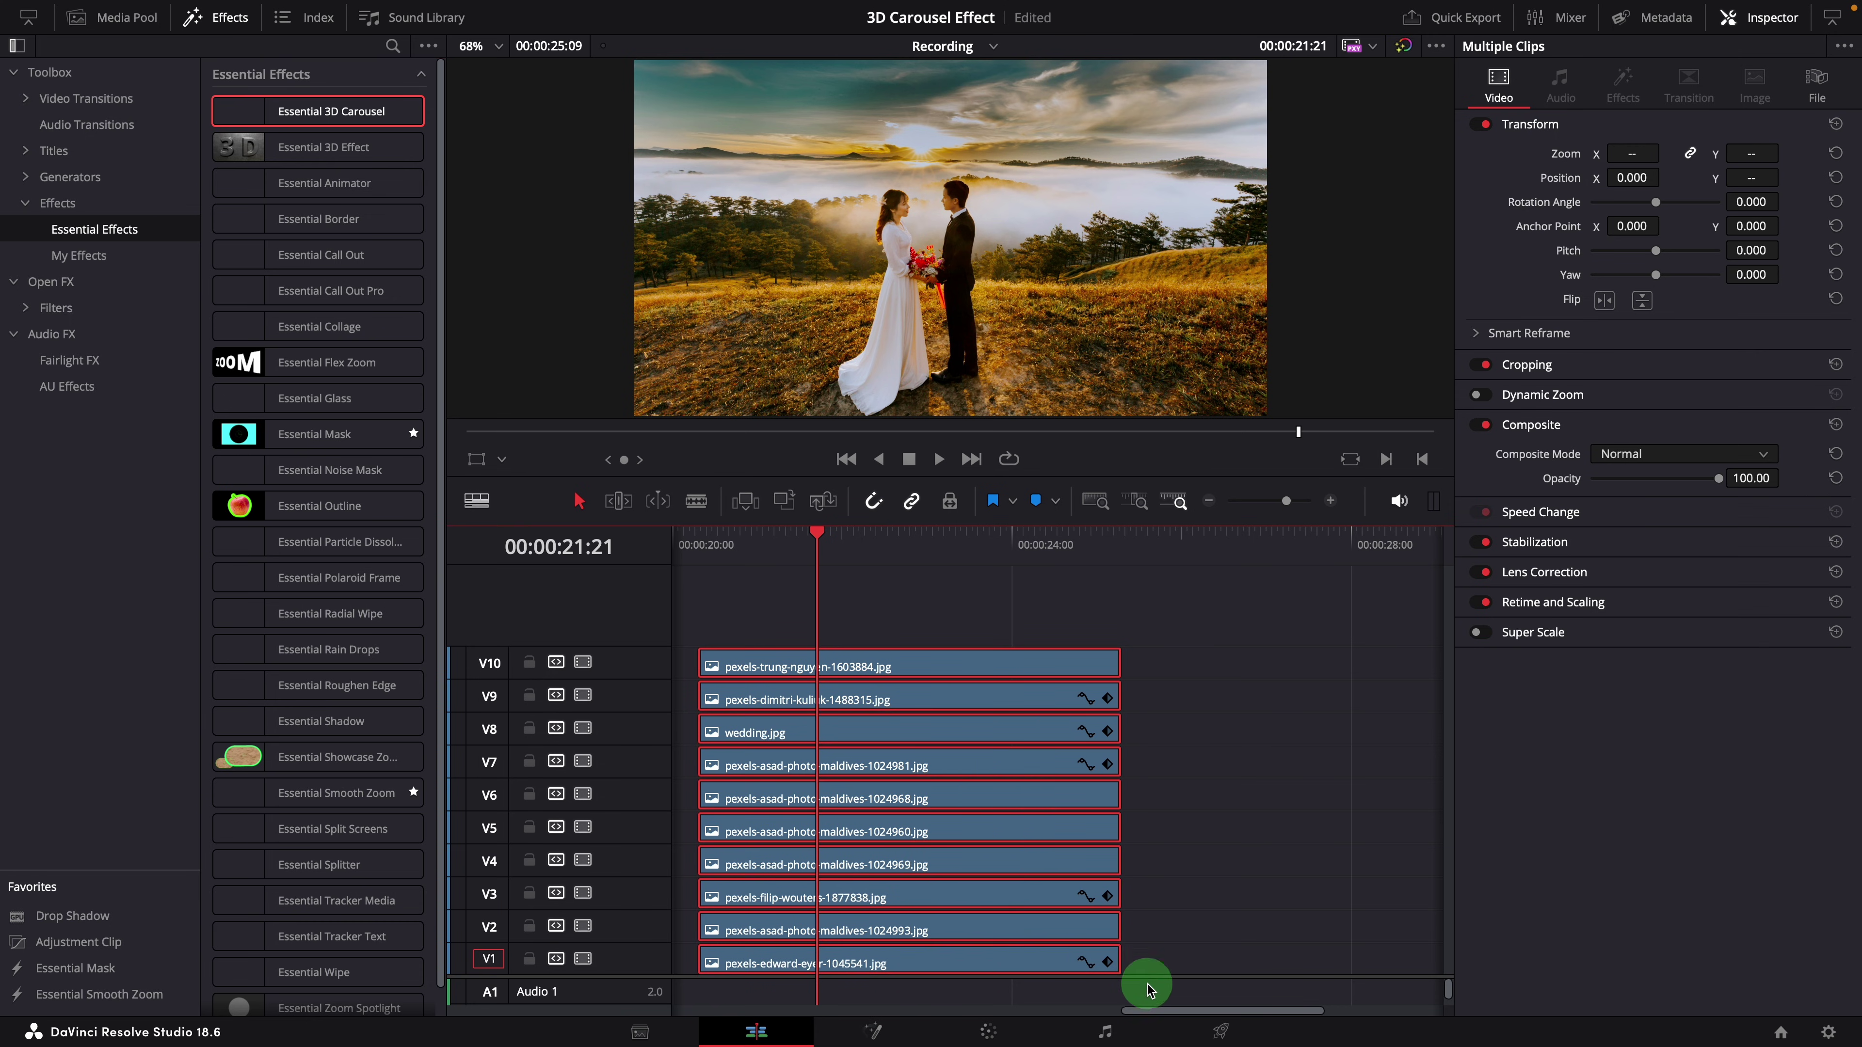
pyautogui.rightClick(1008, 665)
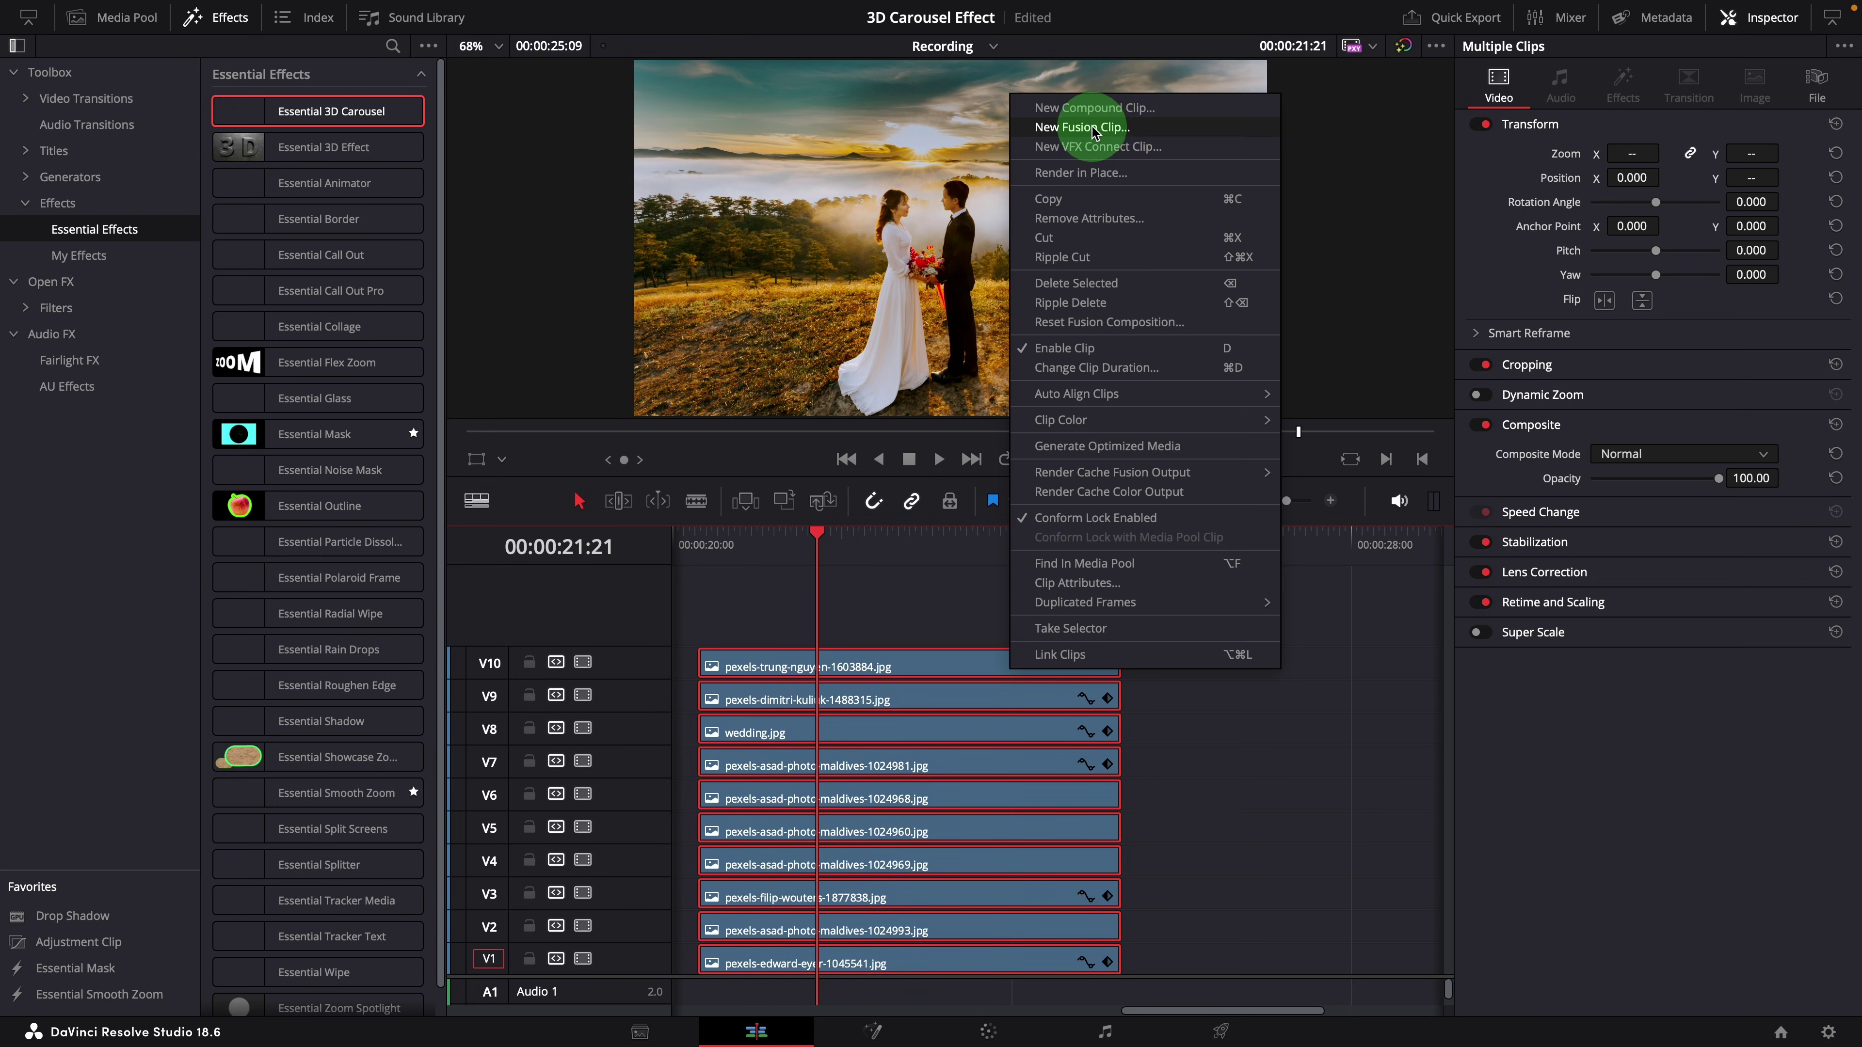
pyautogui.click(1154, 128)
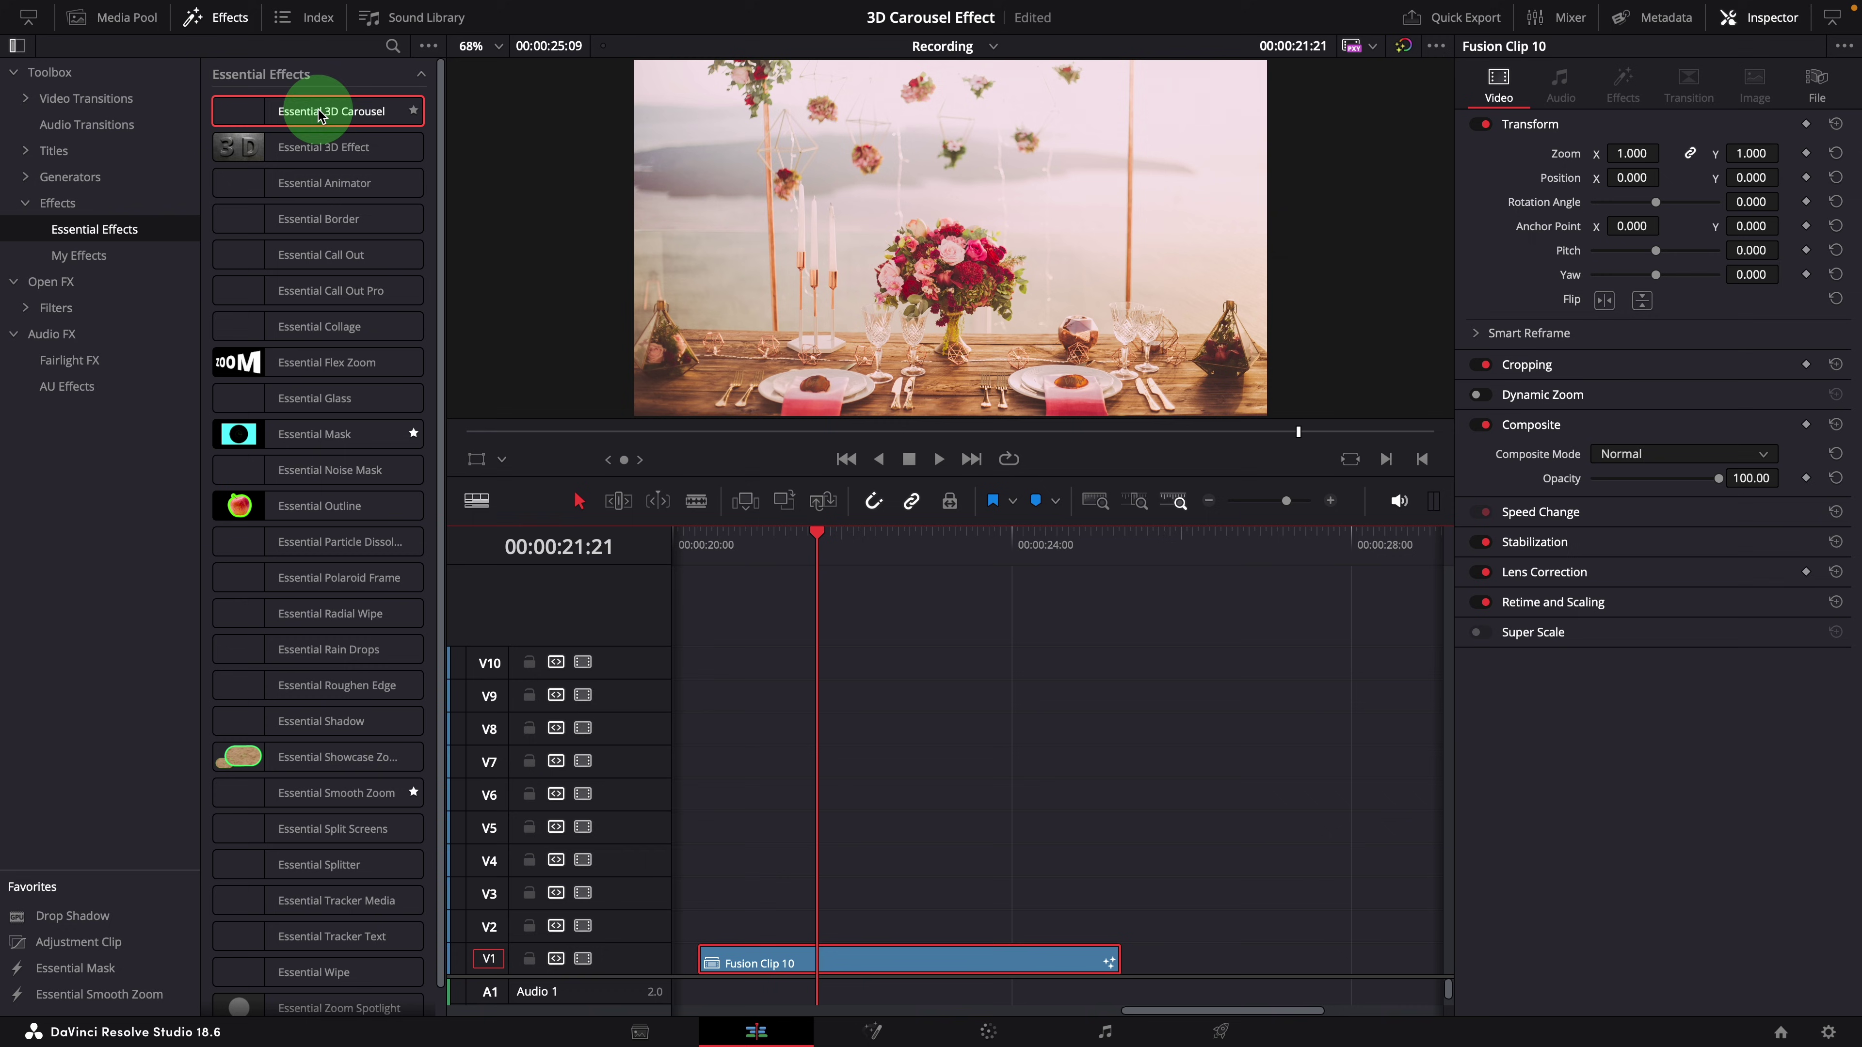
pyautogui.moveTo(316, 109); pyautogui.dragTo(924, 272)
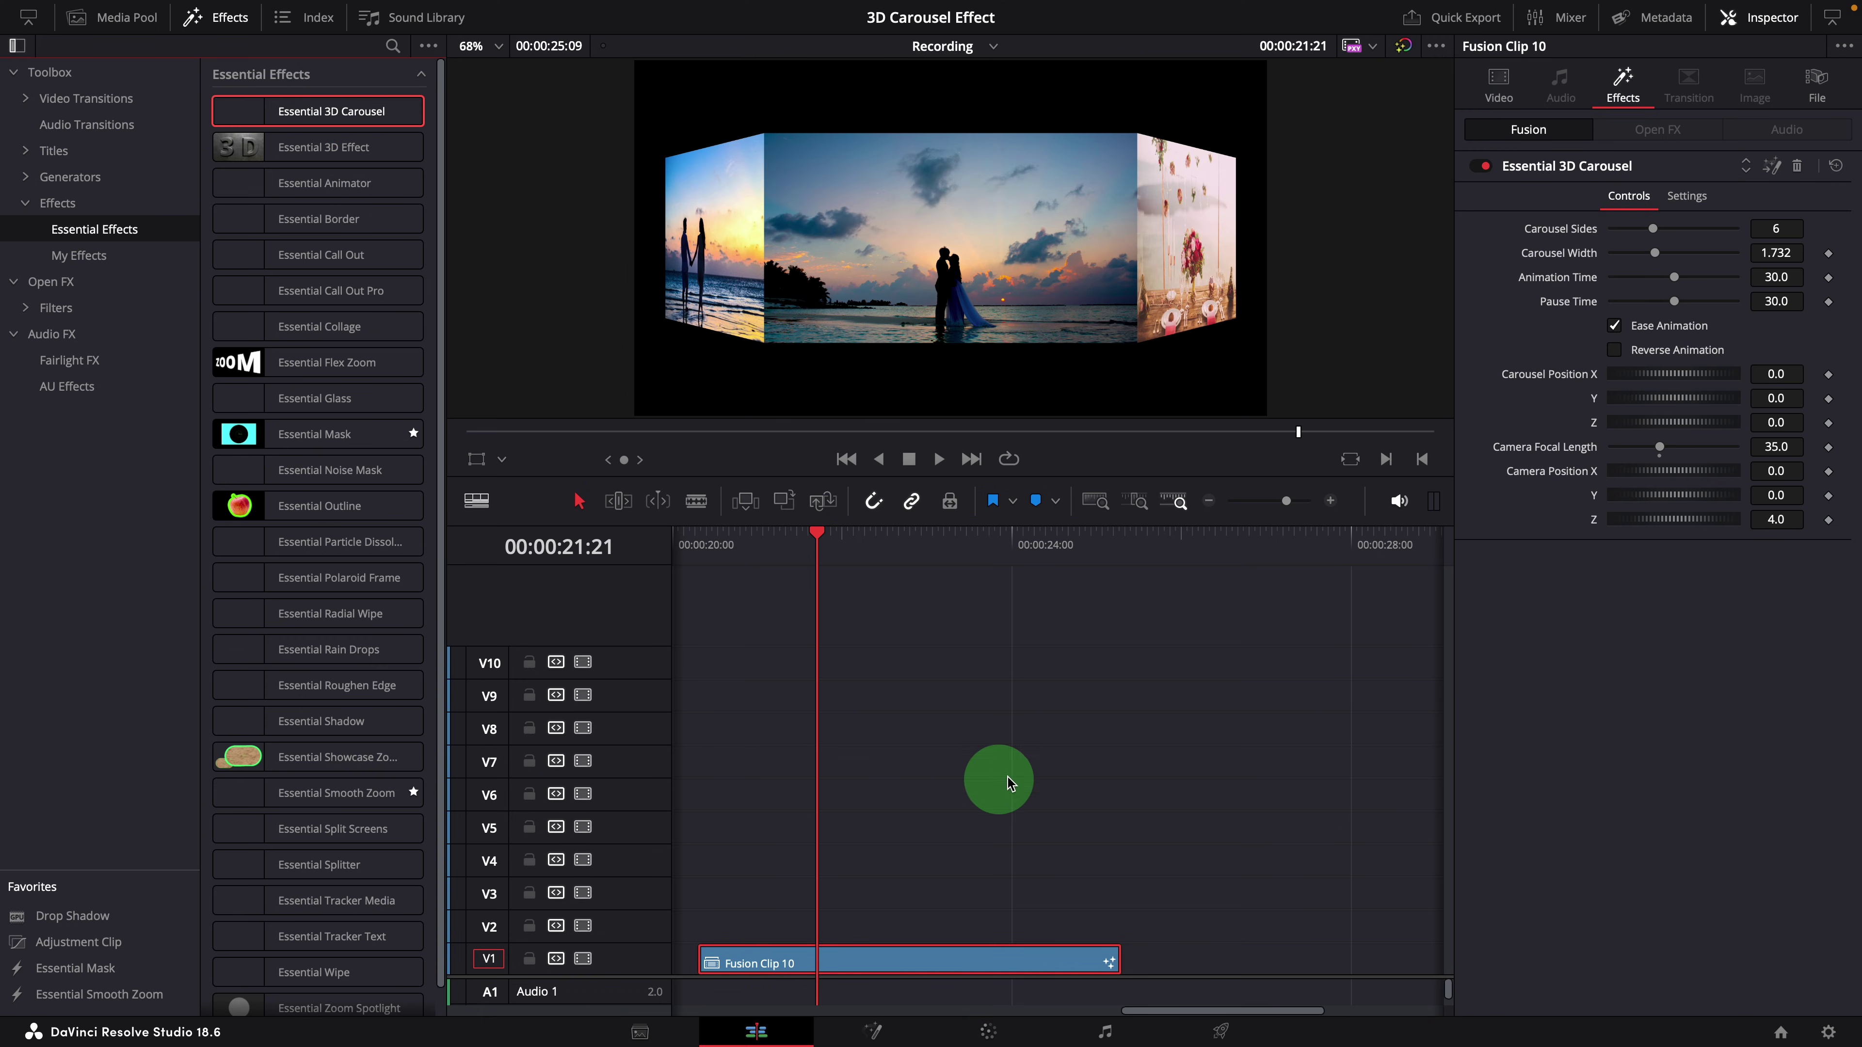
pyautogui.click(698, 544)
pyautogui.click(895, 781)
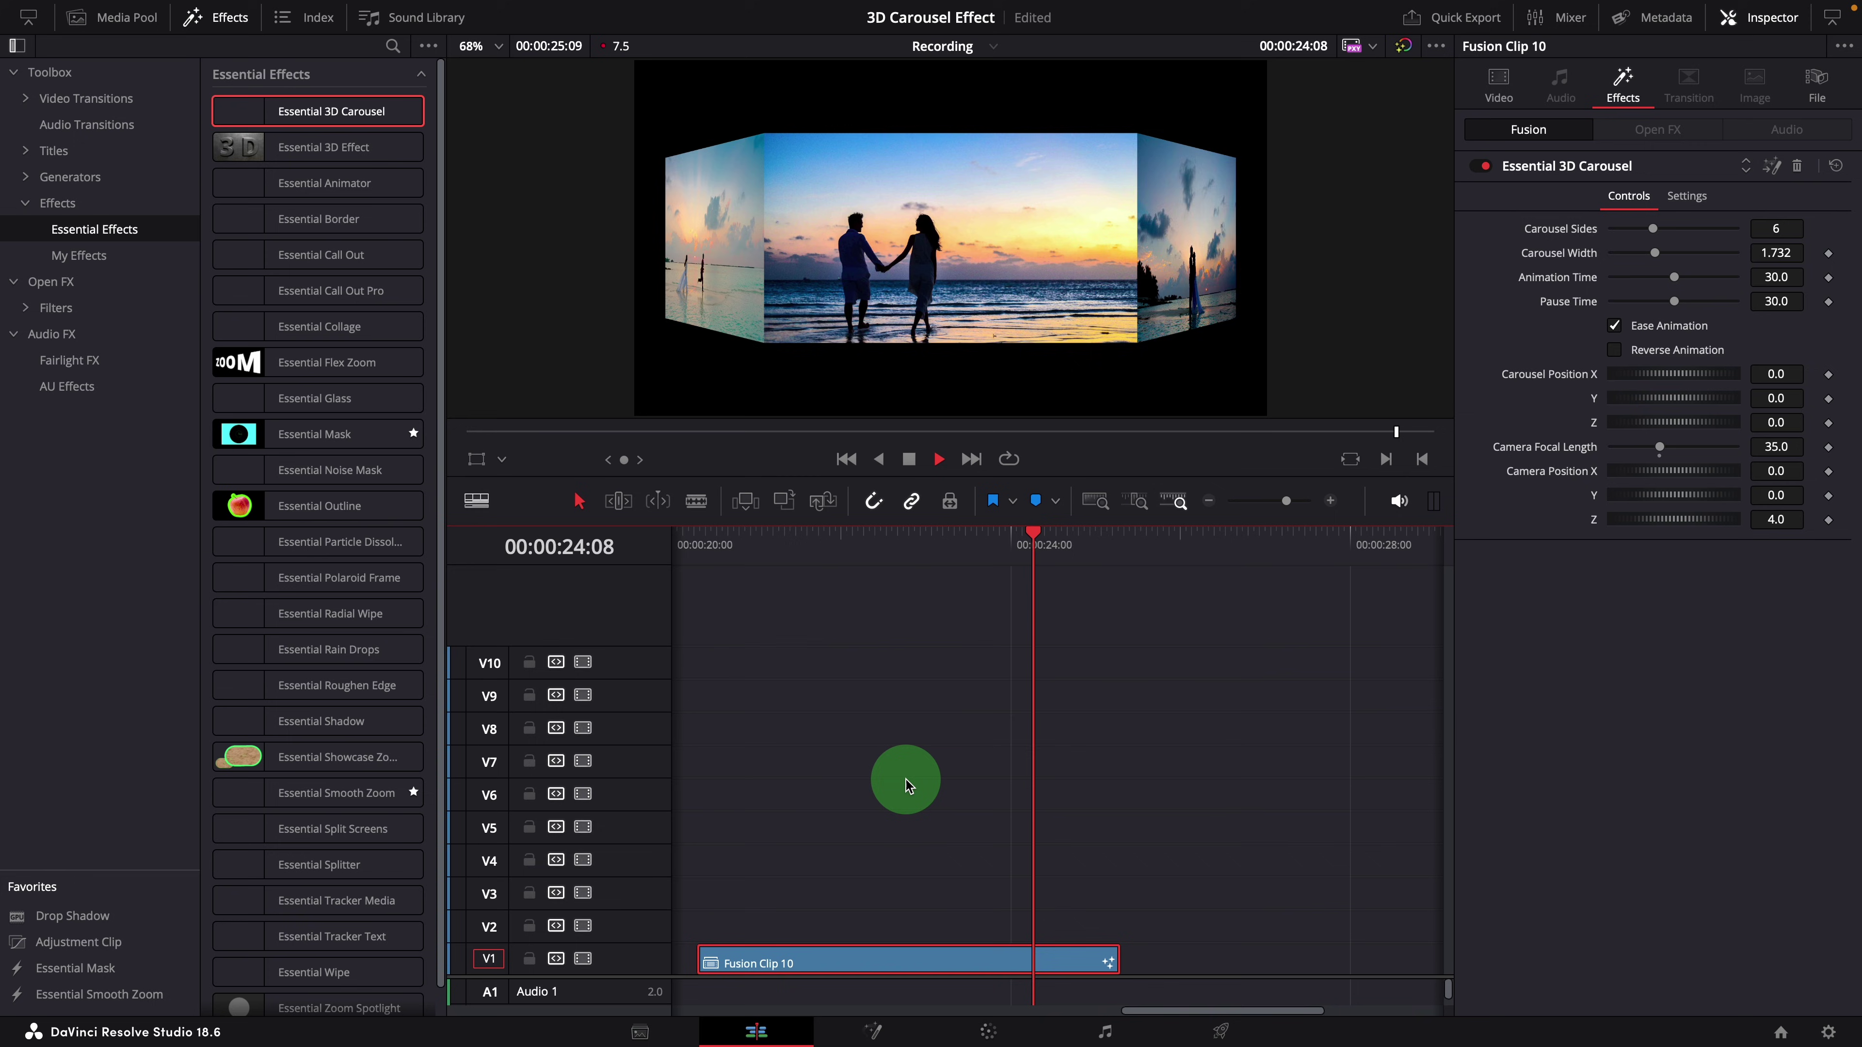
pyautogui.press('space')
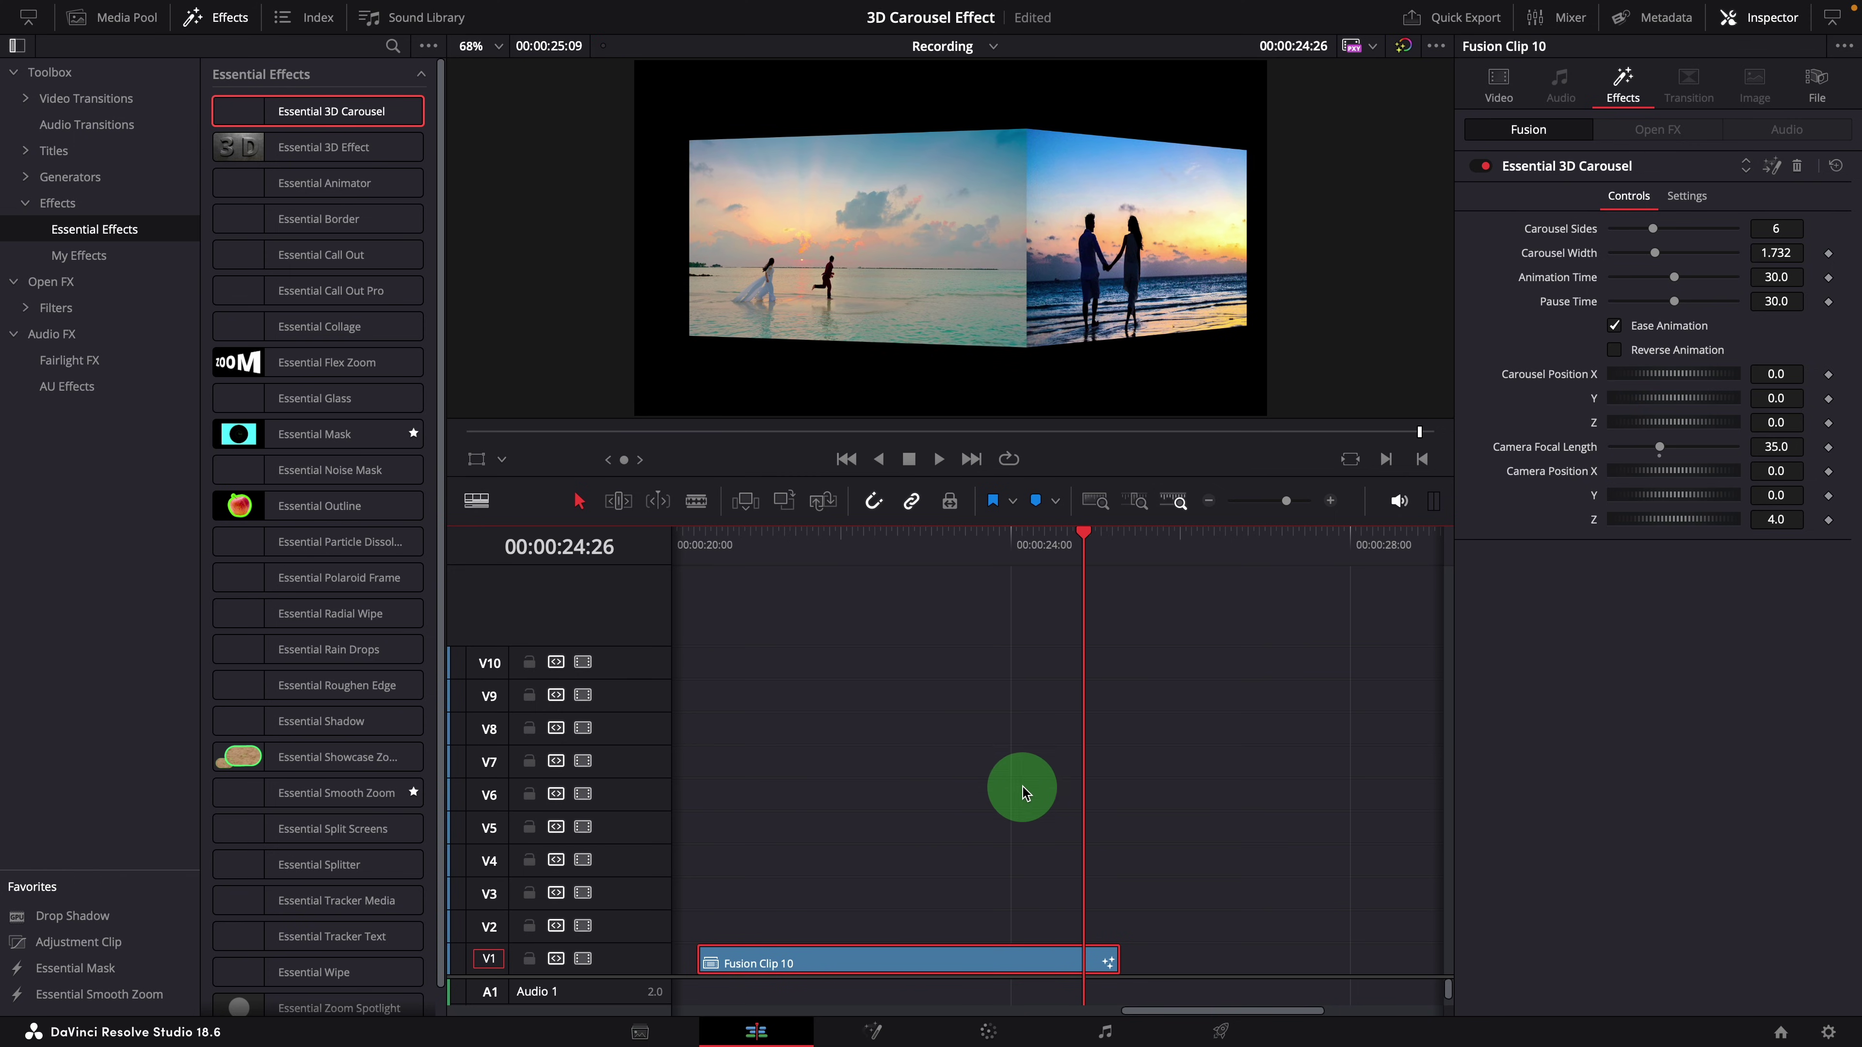
pyautogui.click(726, 560)
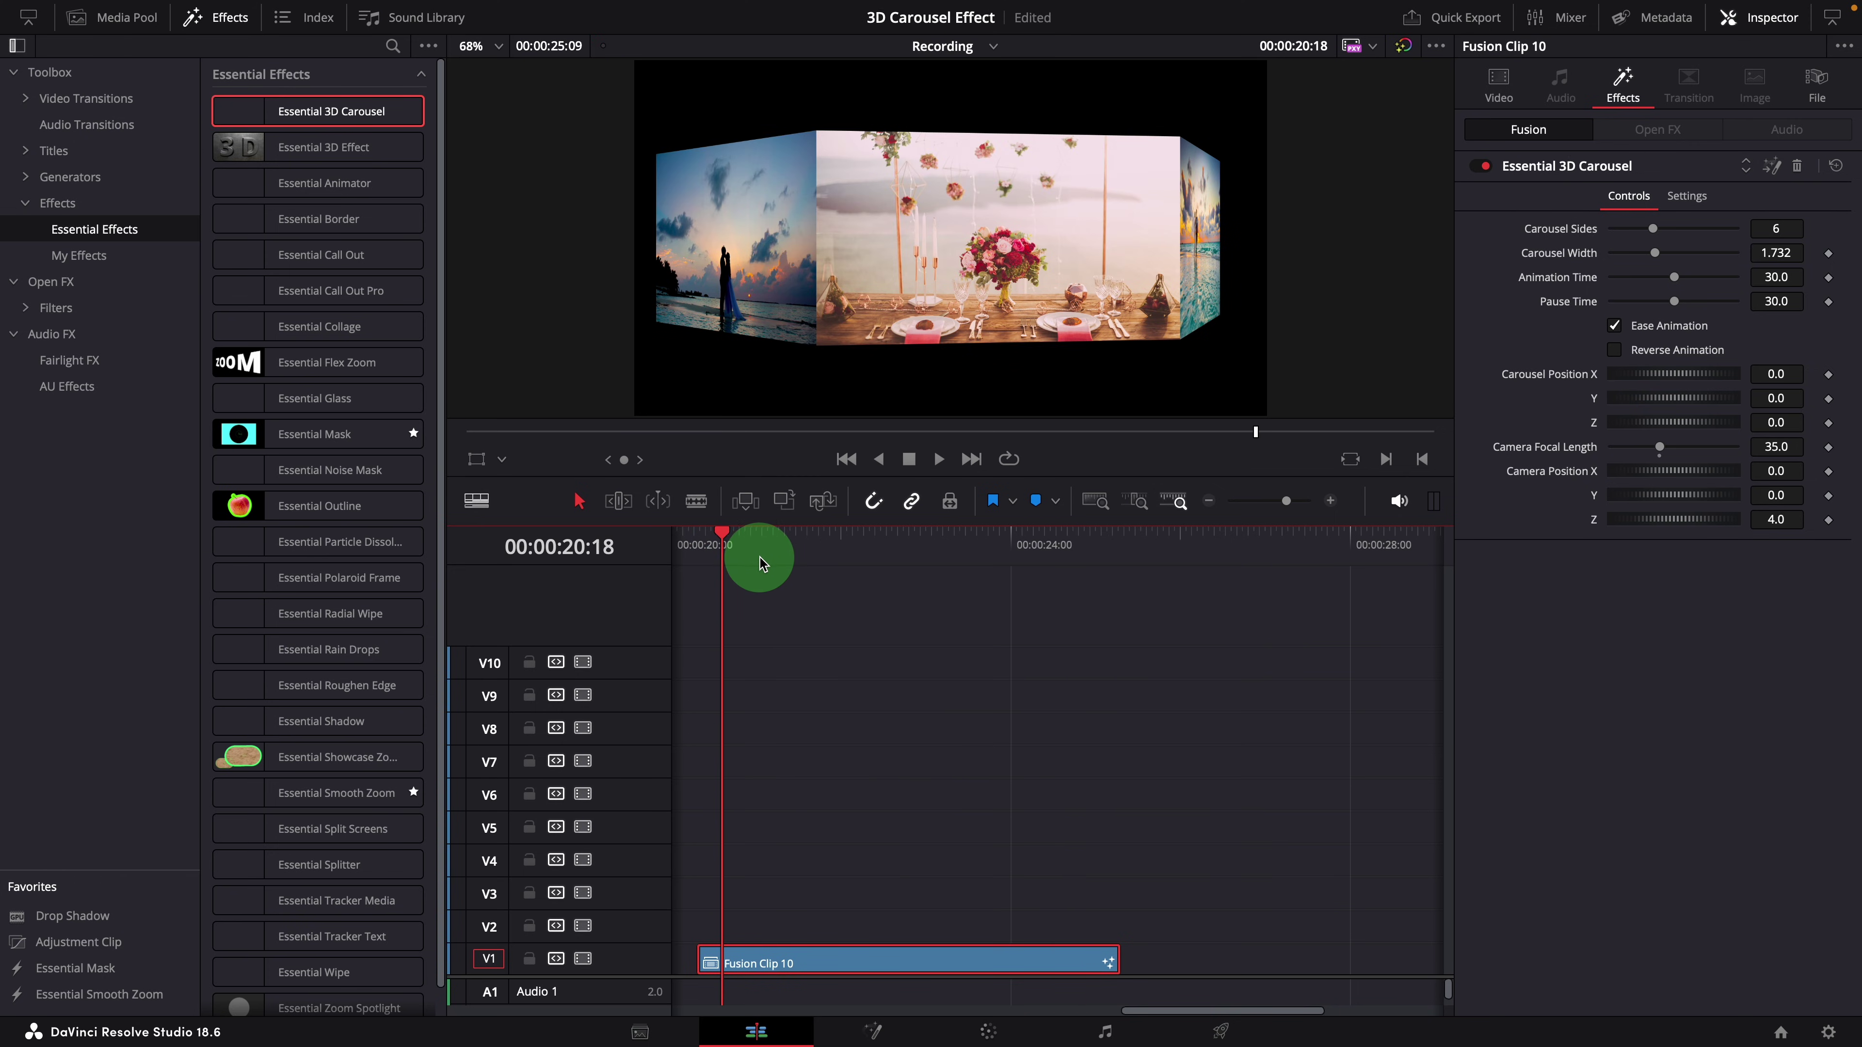
# Render-cache Essential 3D Carousel on Fusion Clip 10, enlarge the viewer, and play from the start.
pyautogui.rightClick(885, 957)
pyautogui.moveTo(936, 916)
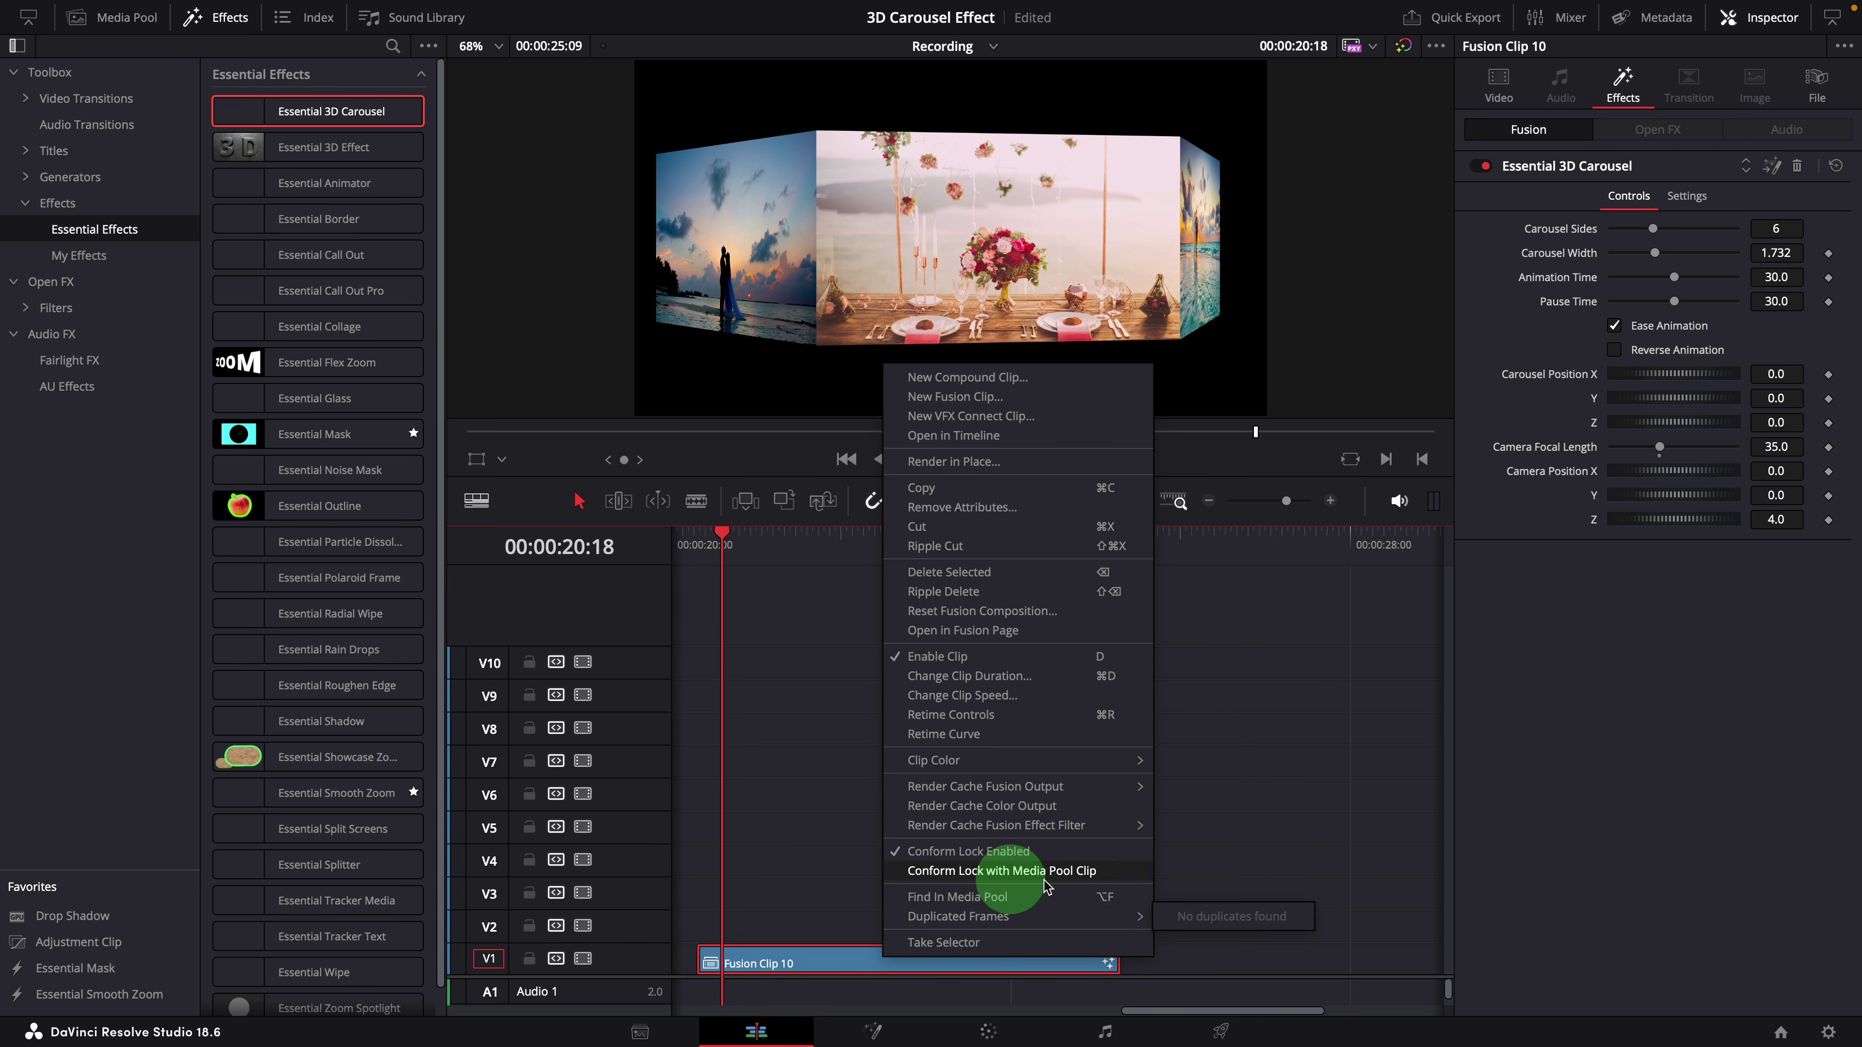
pyautogui.moveTo(941, 829)
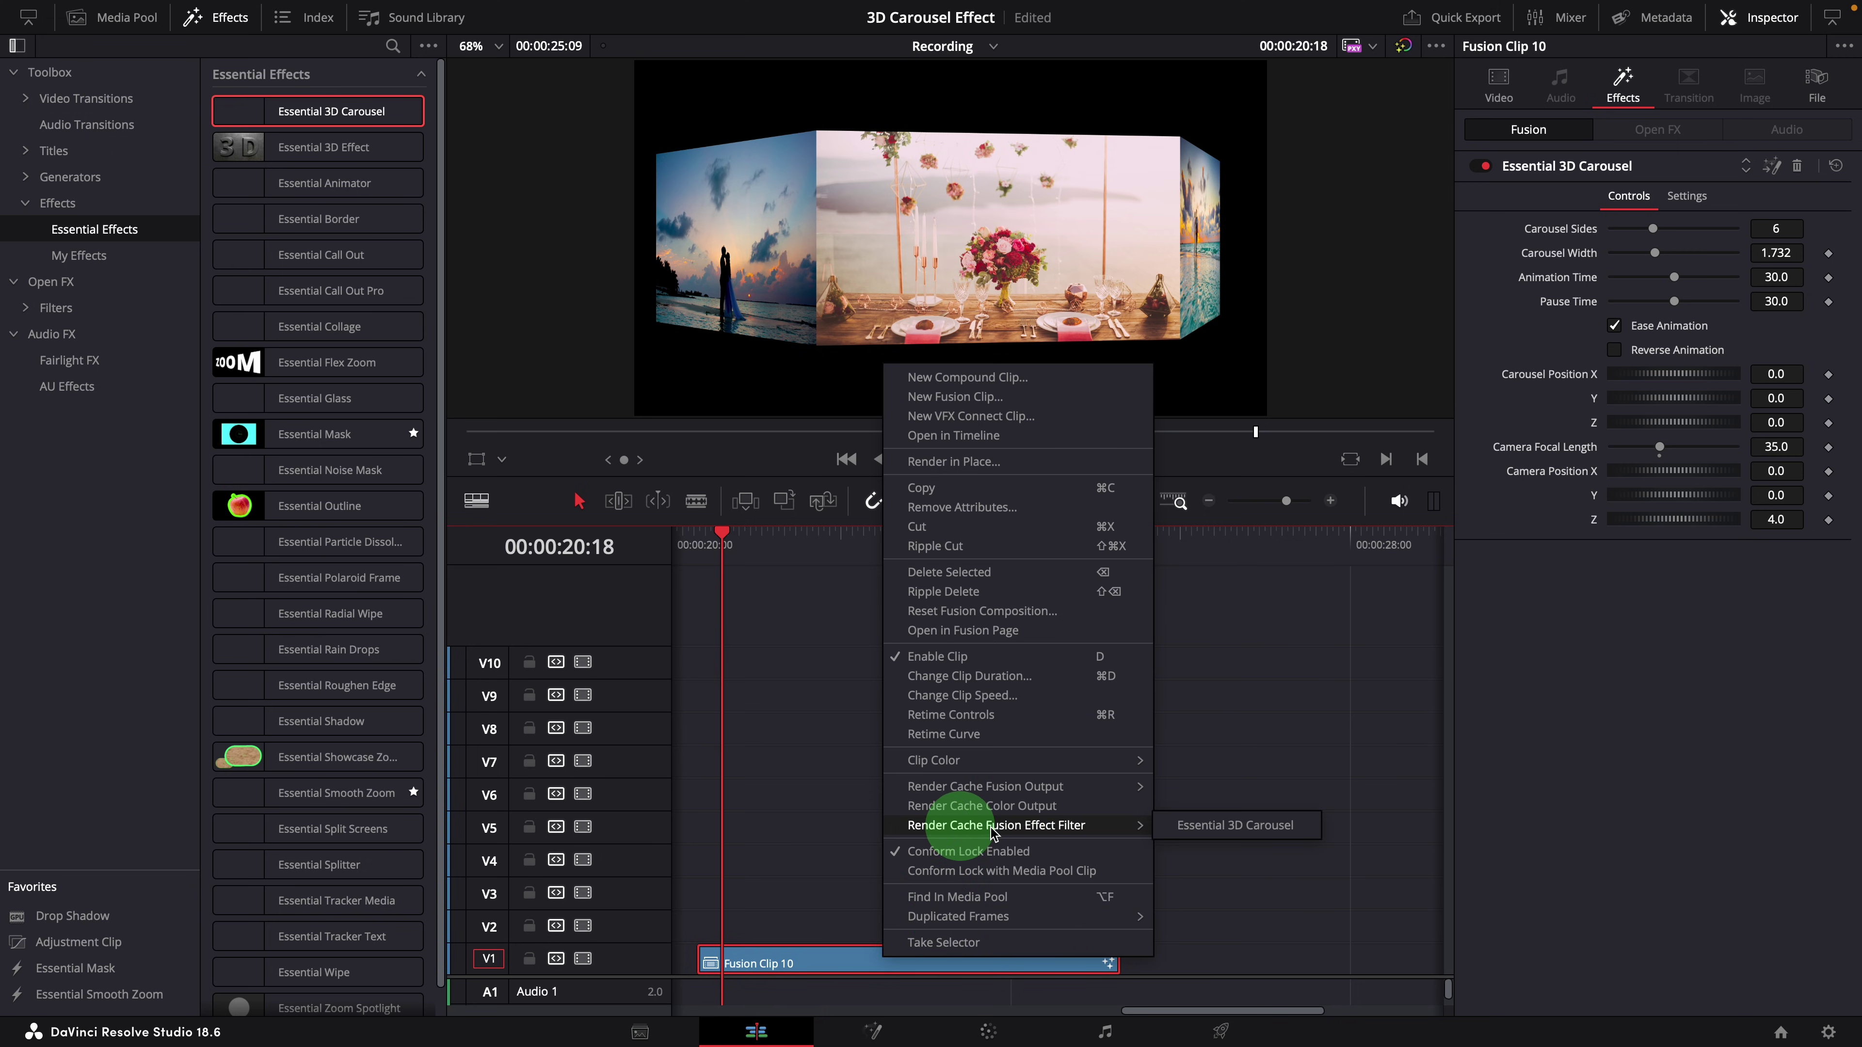
pyautogui.click(1232, 827)
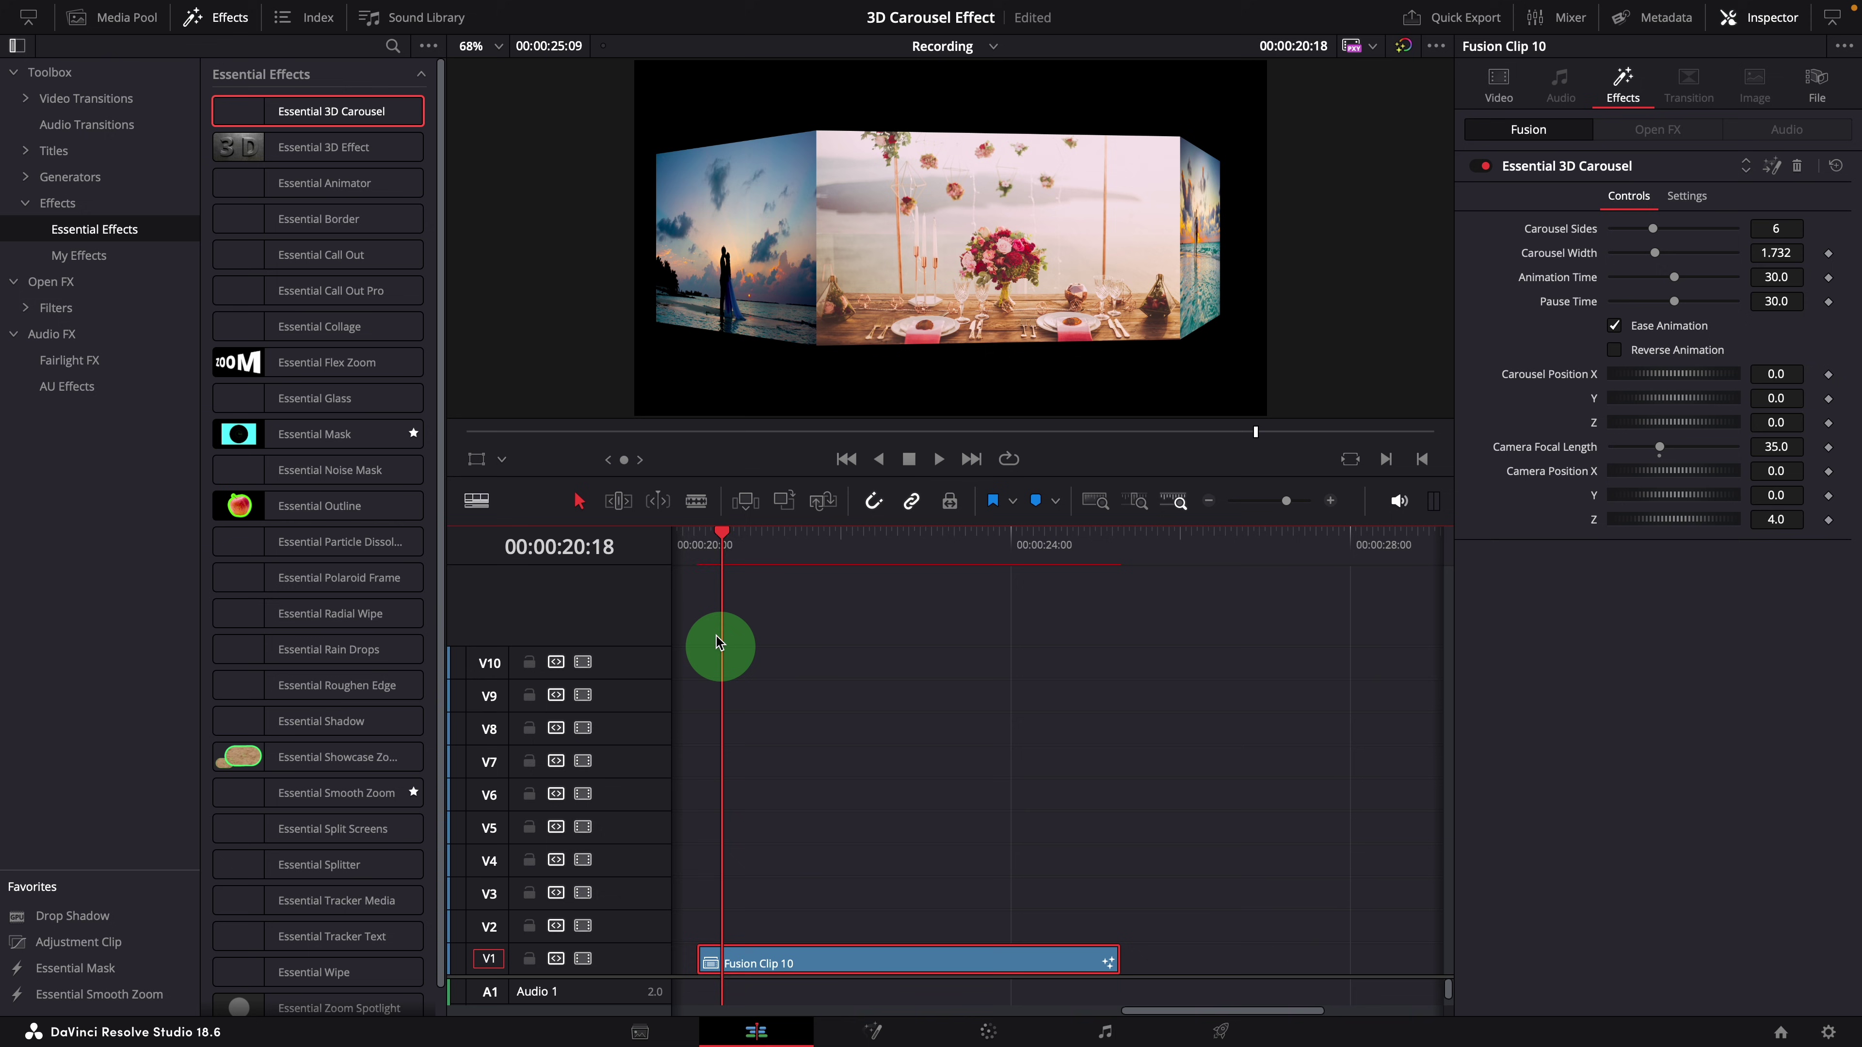
pyautogui.click(696, 543)
pyautogui.moveTo(931, 477); pyautogui.dragTo(941, 758)
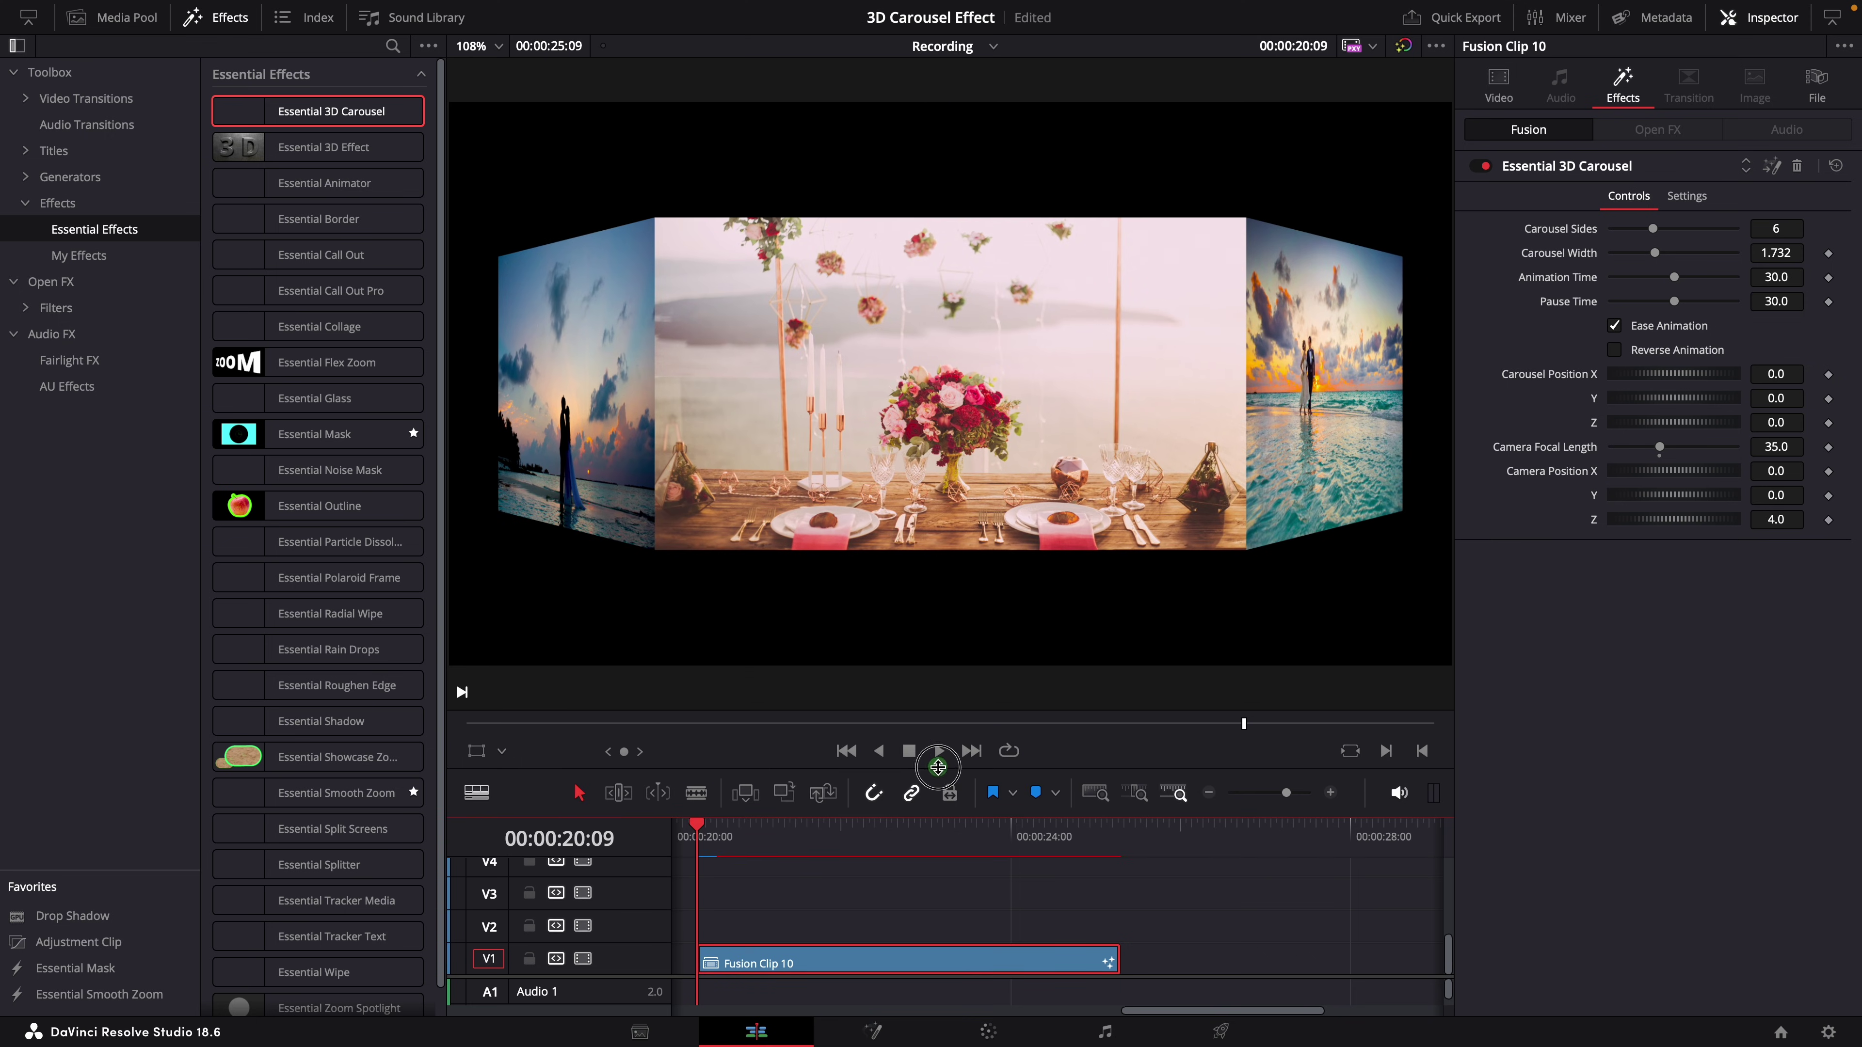
pyautogui.click(940, 742)
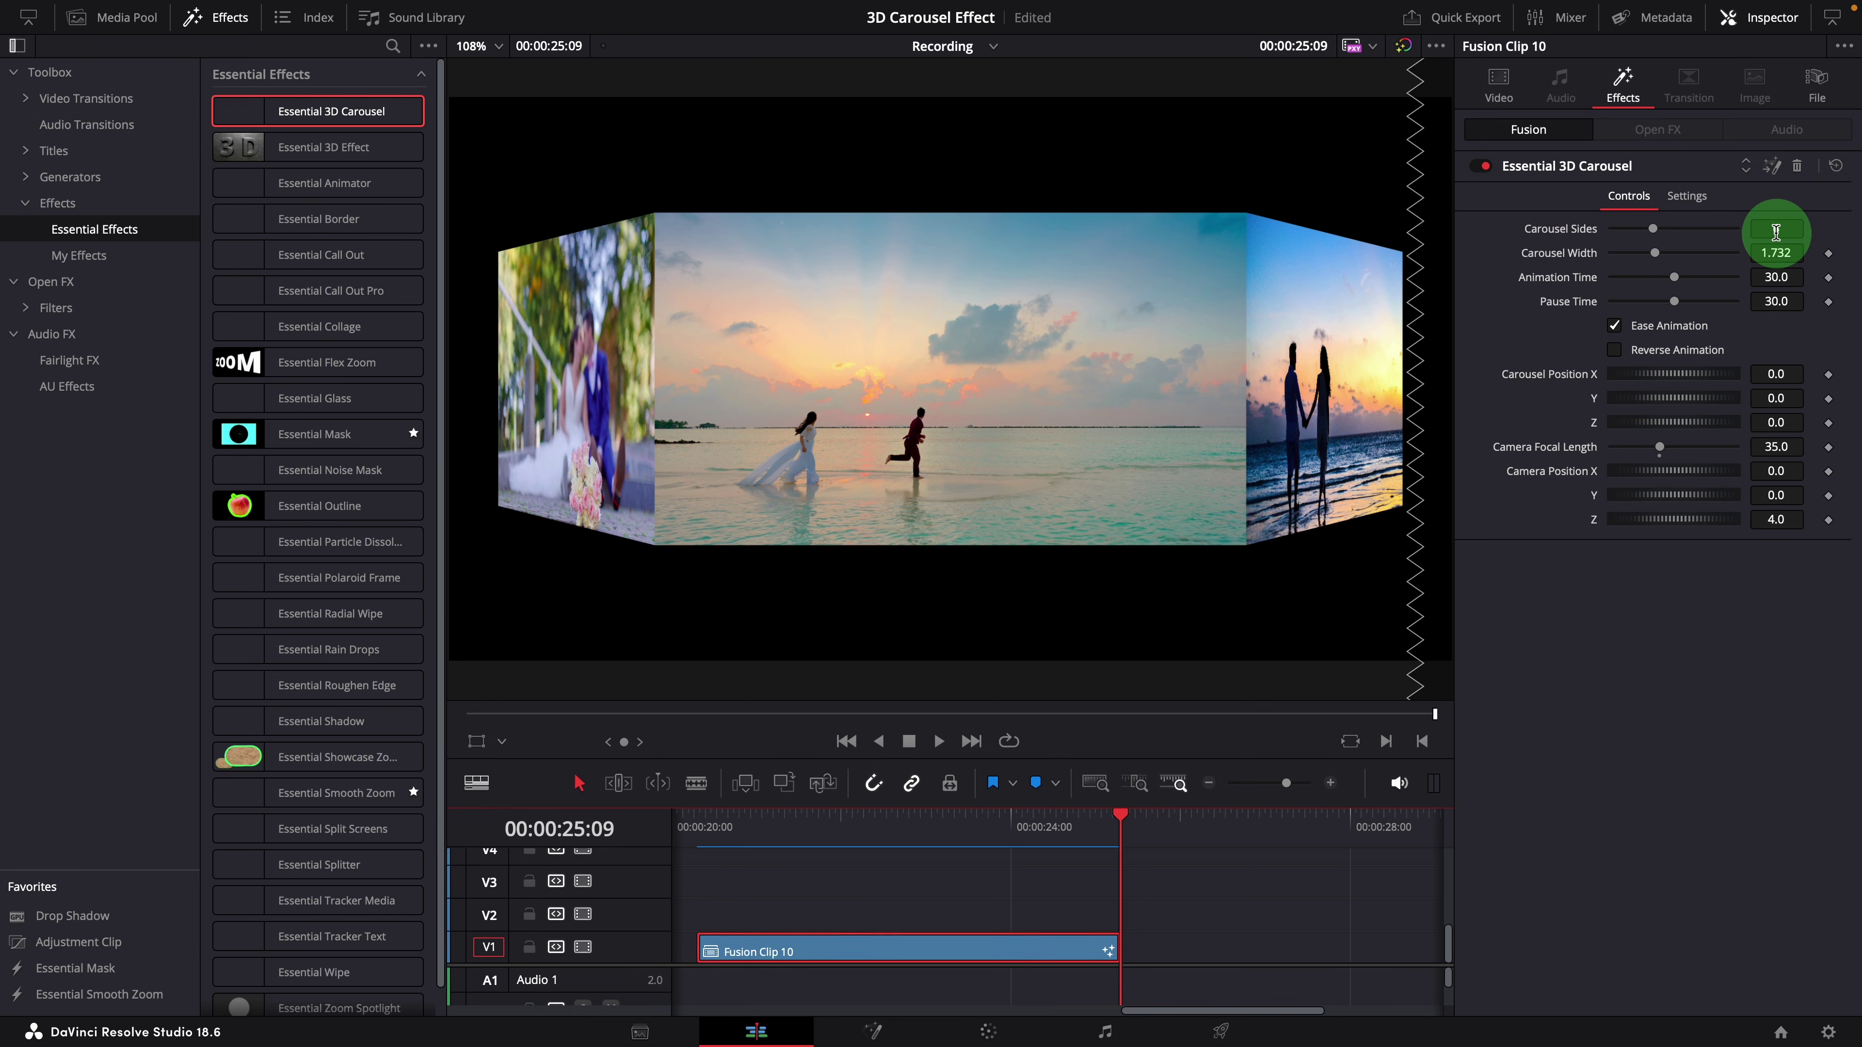
# Set Carousel Sides to 10 and Carousel Width to 3.819, scrubbing the preview along the way.
pyautogui.moveTo(1652, 229); pyautogui.dragTo(1609, 242)
pyautogui.moveTo(698, 819); pyautogui.dragTo(858, 827)
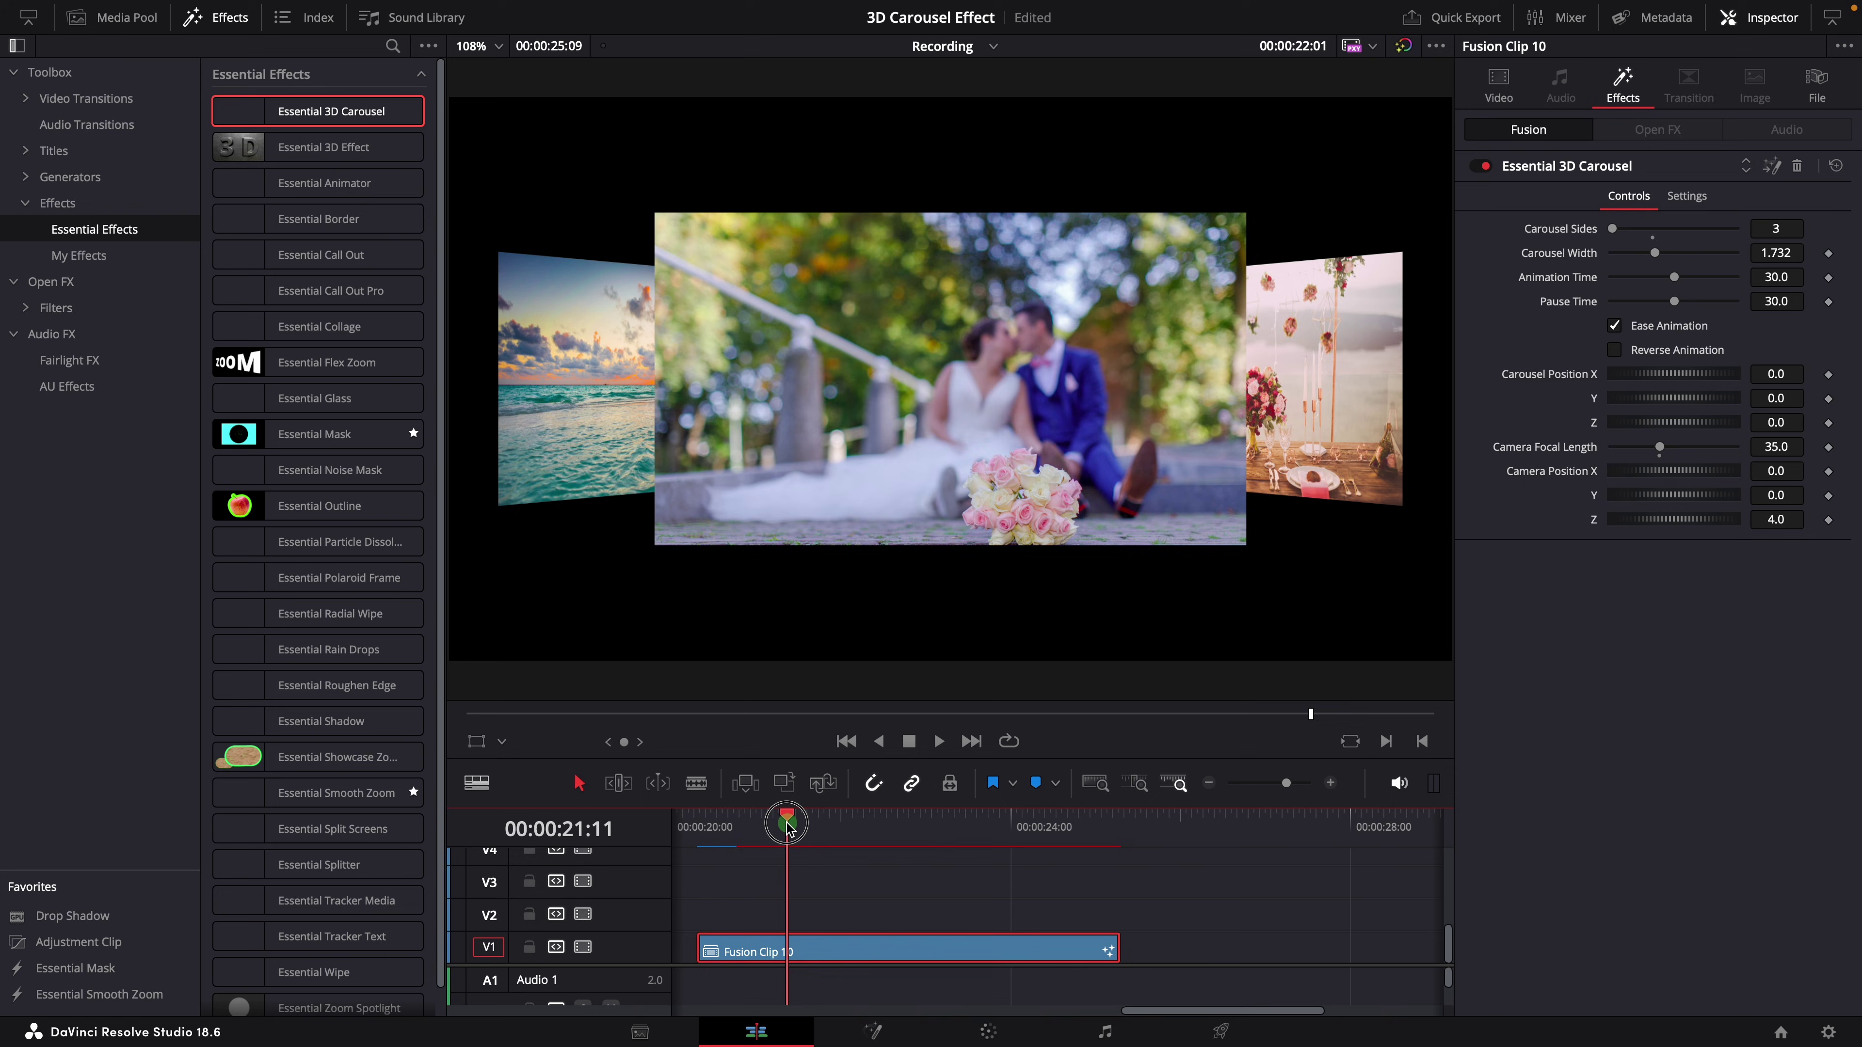
pyautogui.moveTo(787, 827); pyautogui.dragTo(706, 816)
pyautogui.press('space')
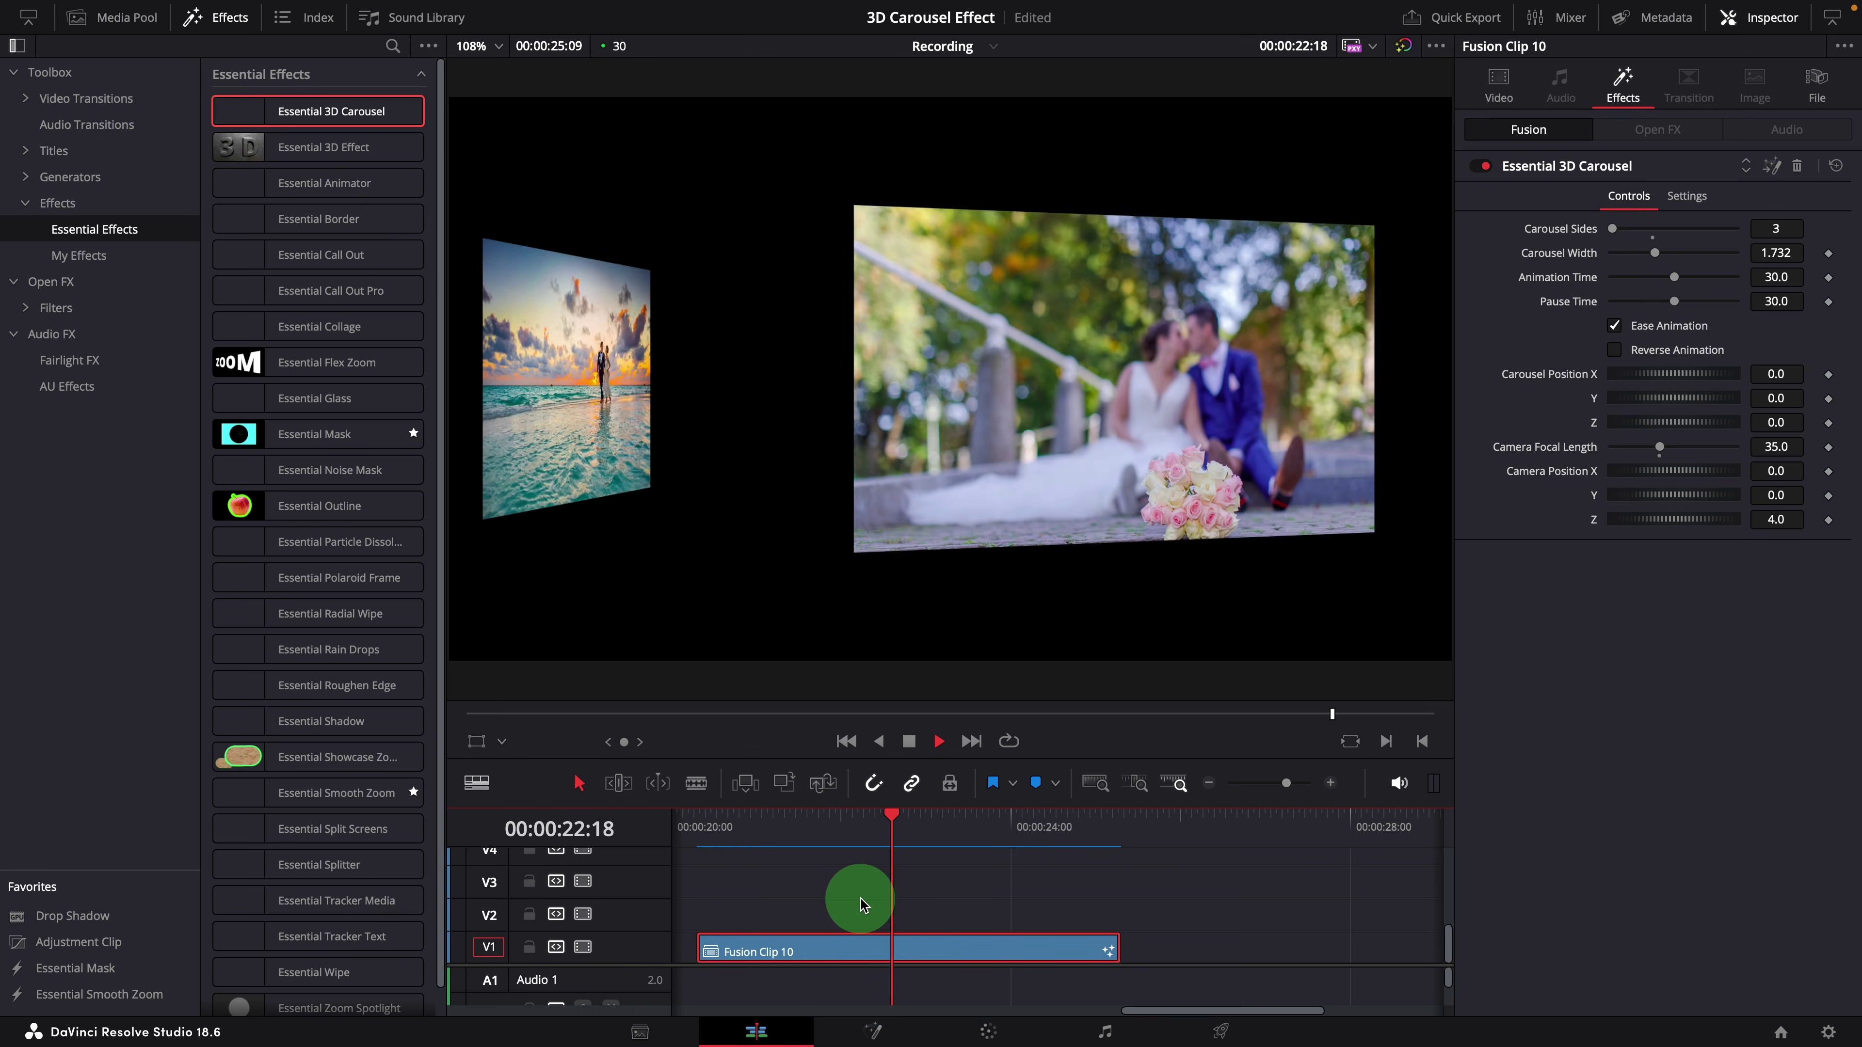
pyautogui.click(700, 827)
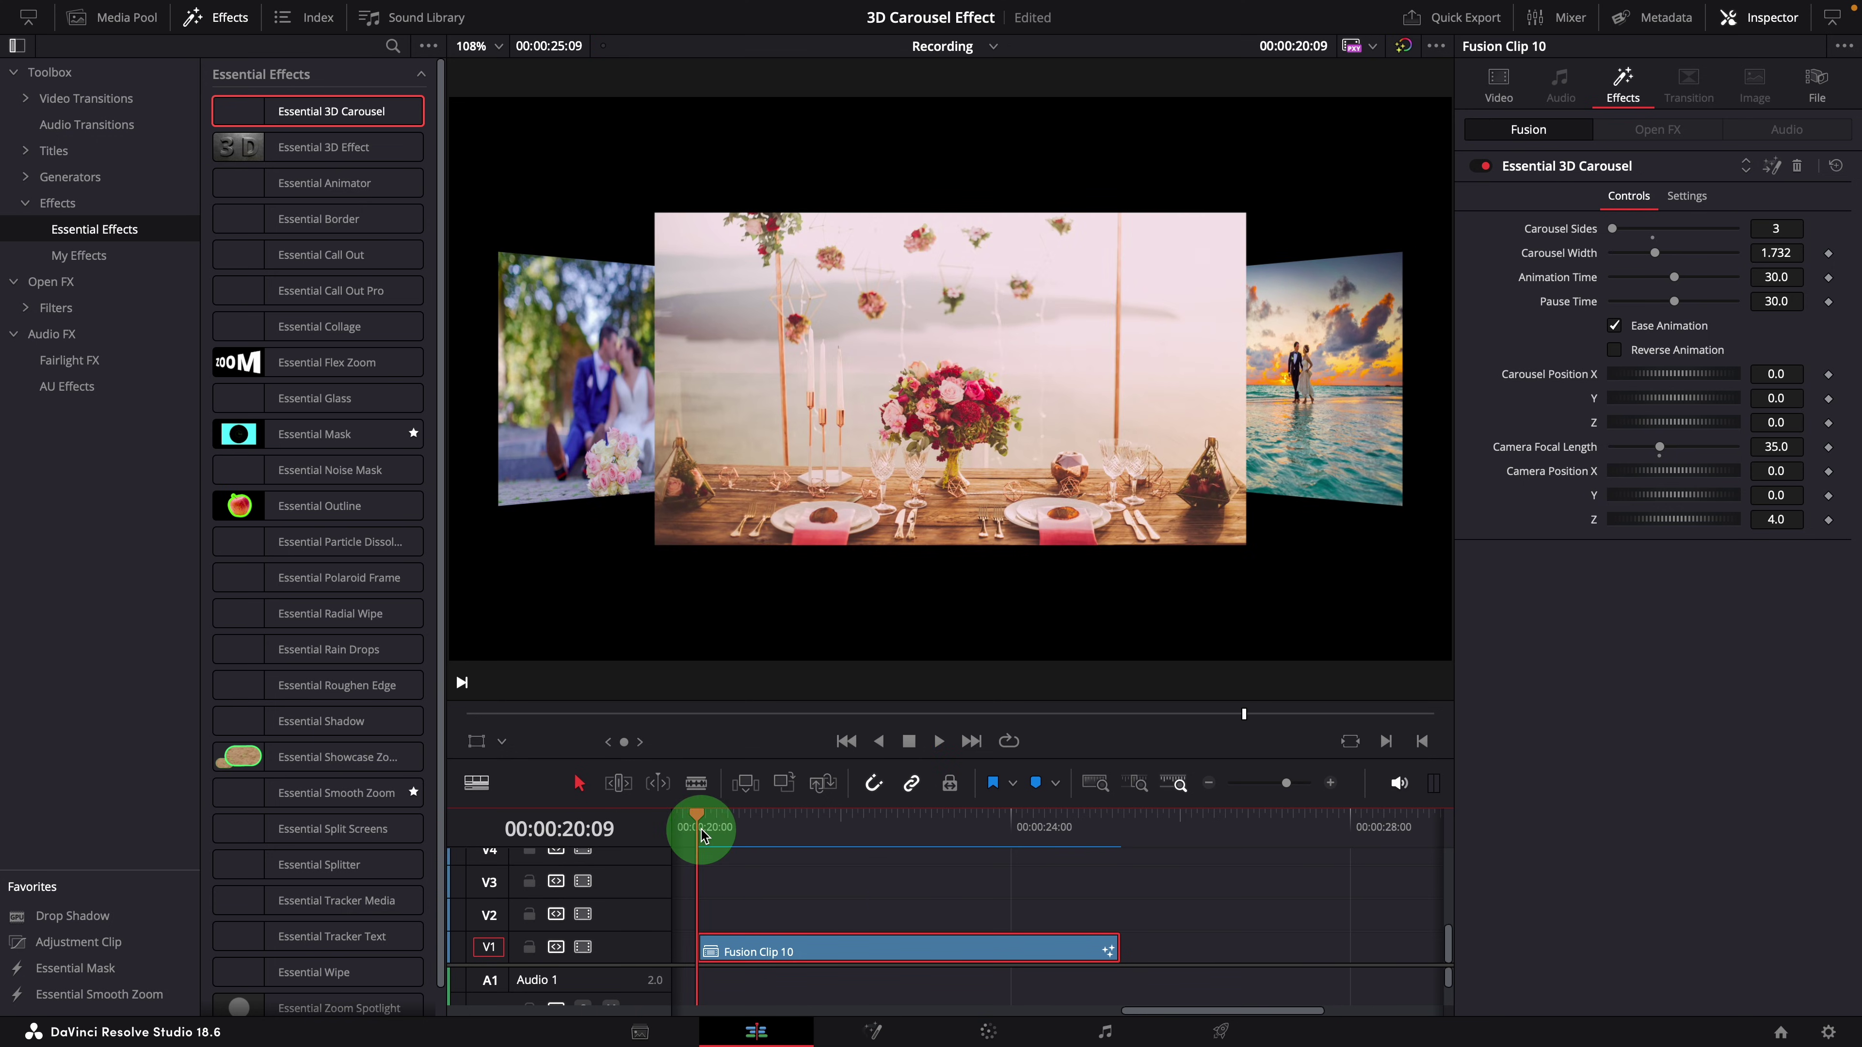
pyautogui.moveTo(702, 834); pyautogui.dragTo(823, 836)
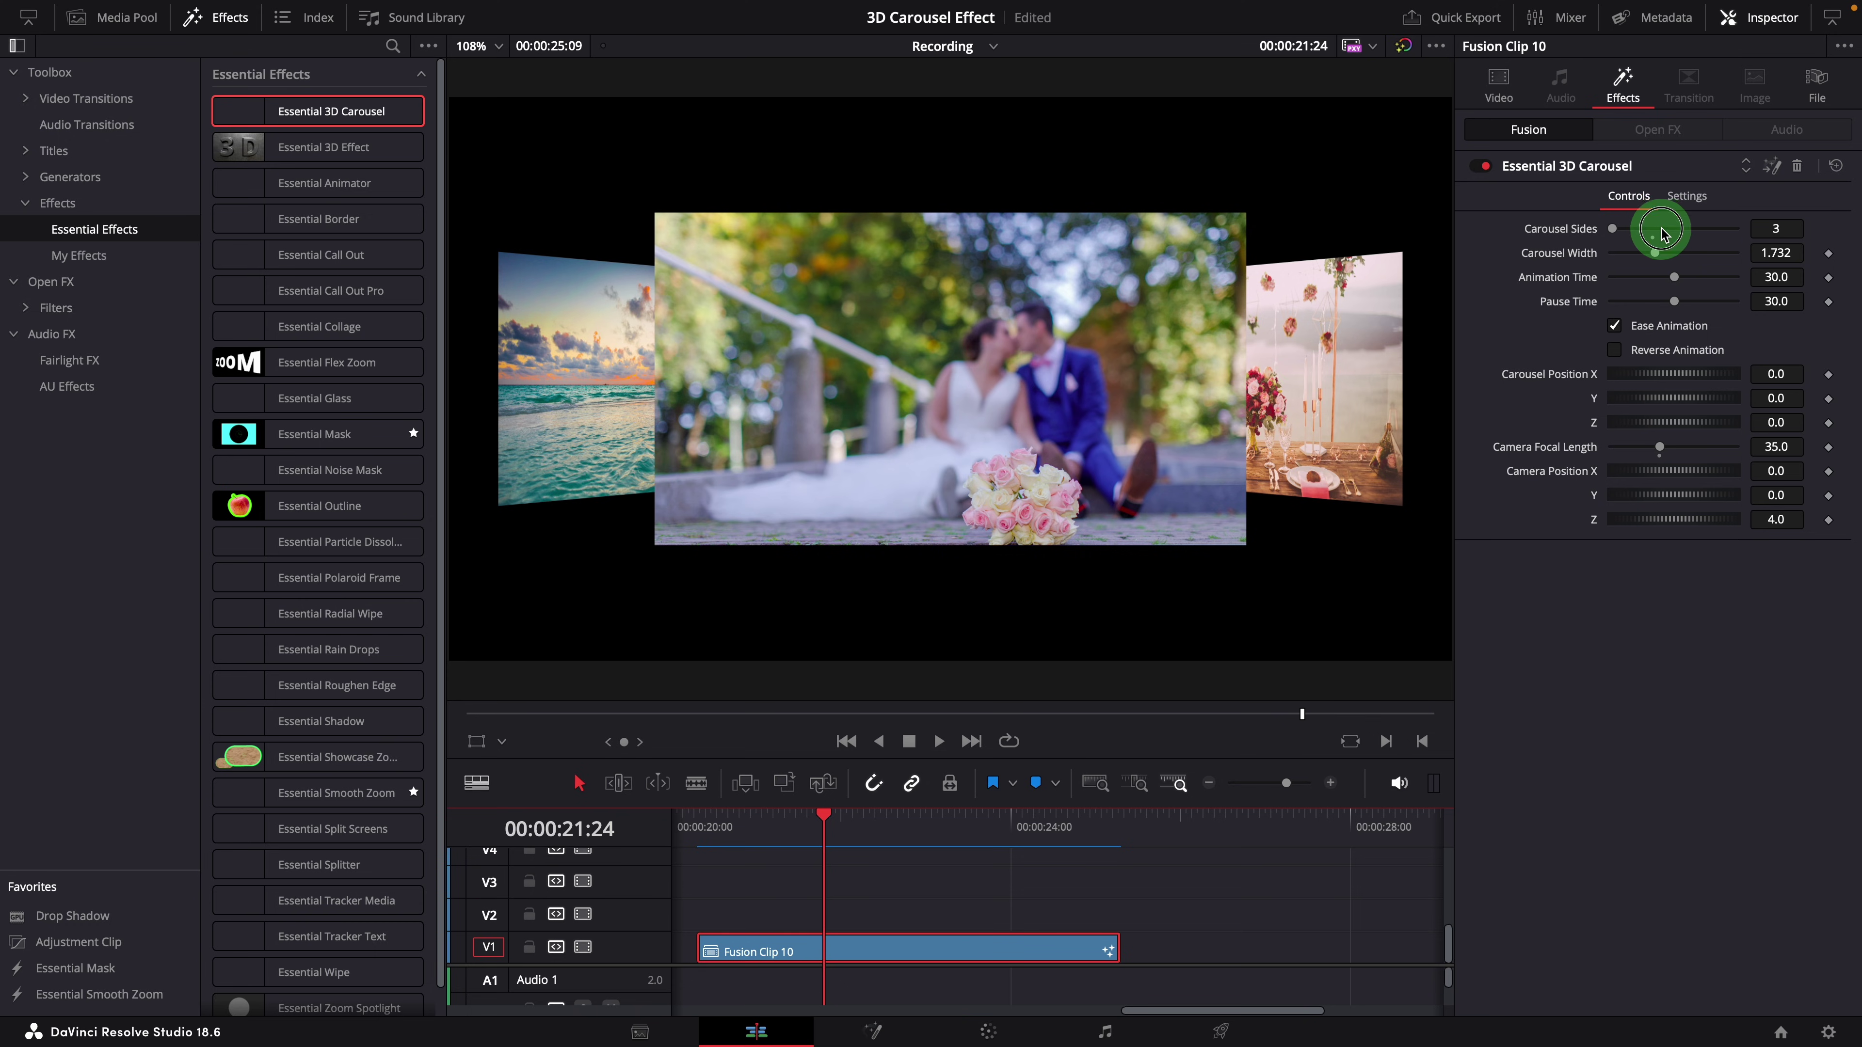
pyautogui.moveTo(1663, 233); pyautogui.dragTo(1701, 237)
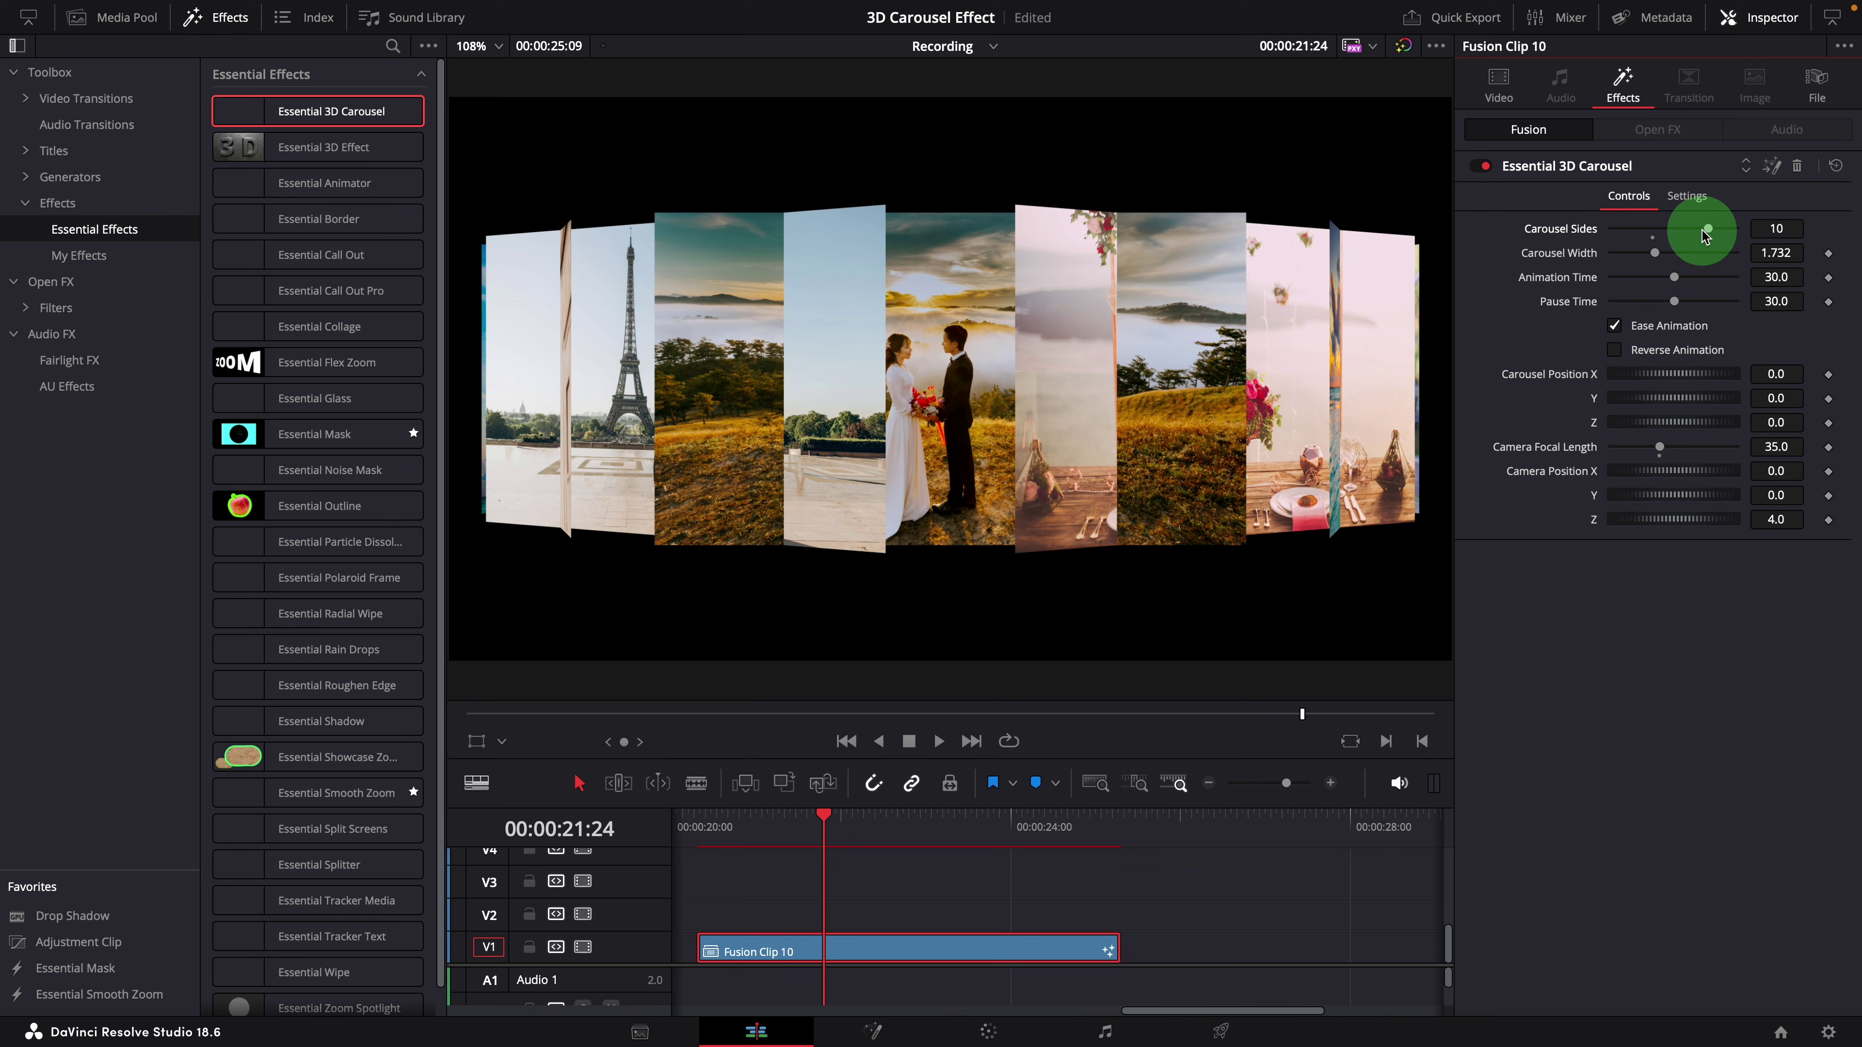
pyautogui.click(1751, 255)
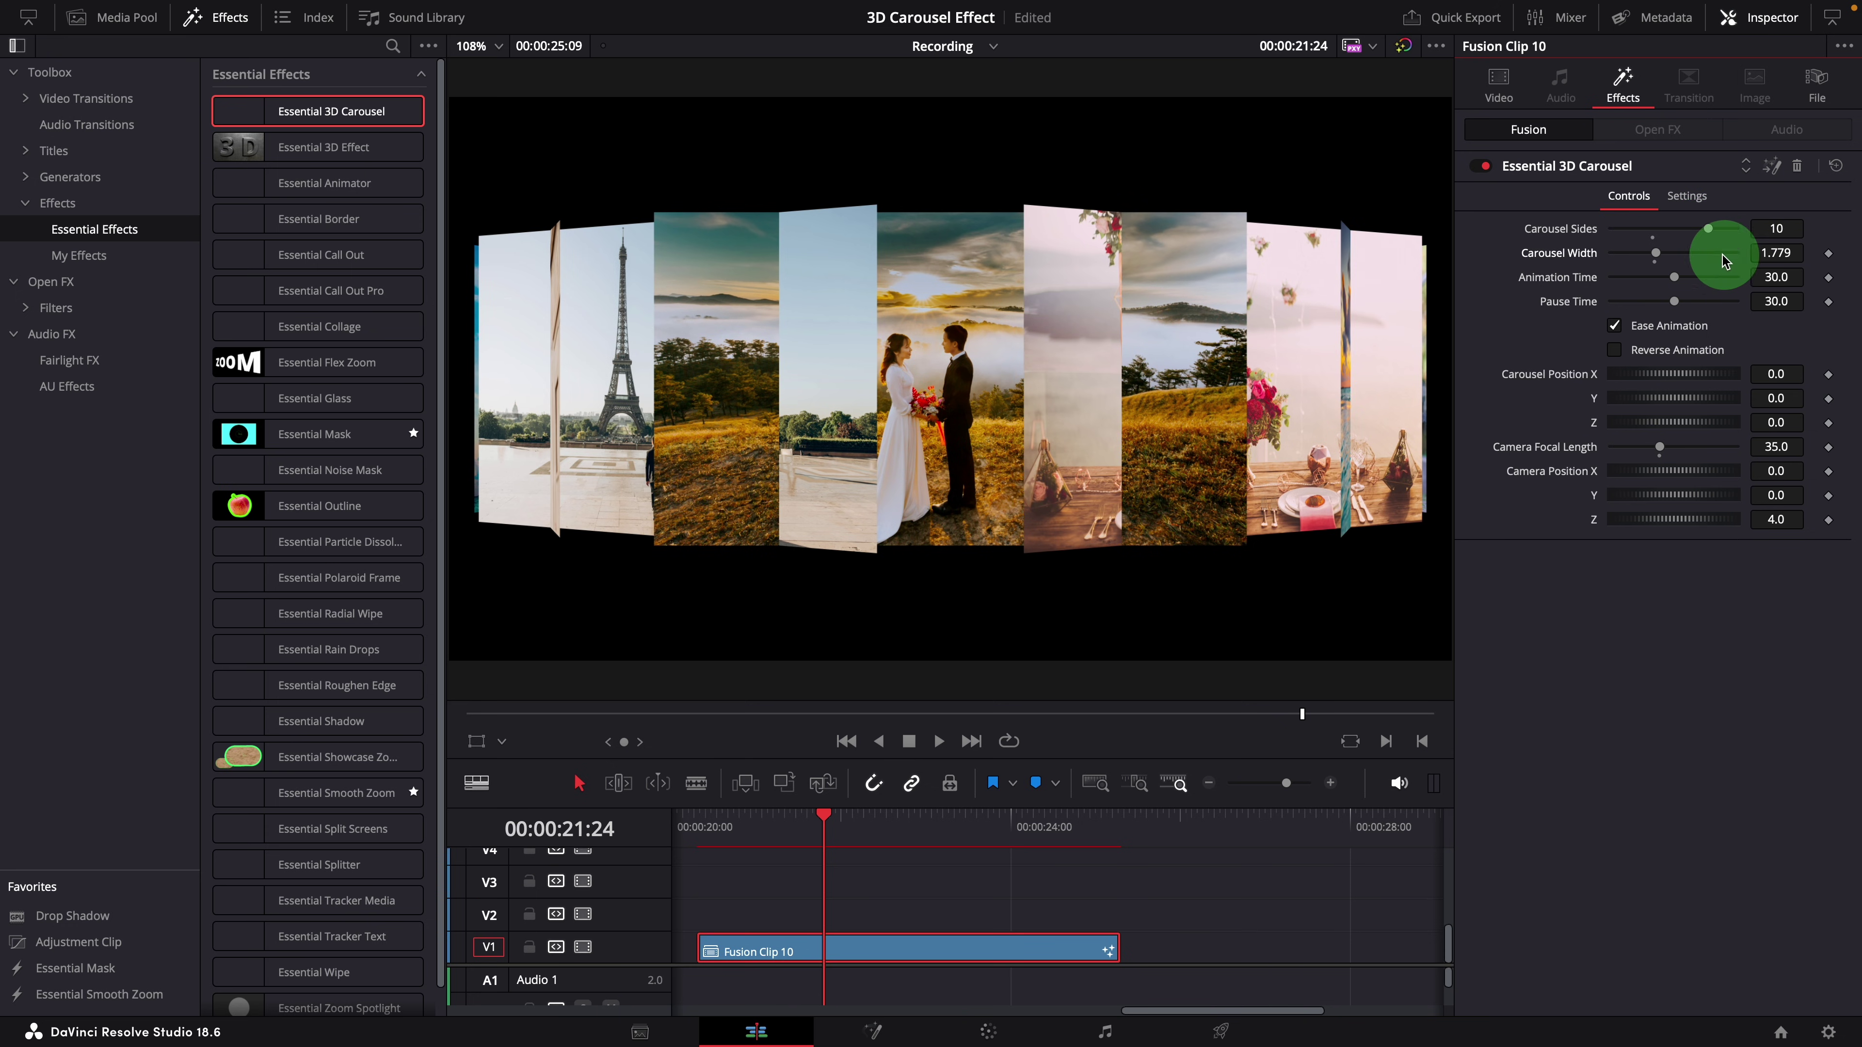
pyautogui.moveTo(1656, 253); pyautogui.dragTo(1709, 258)
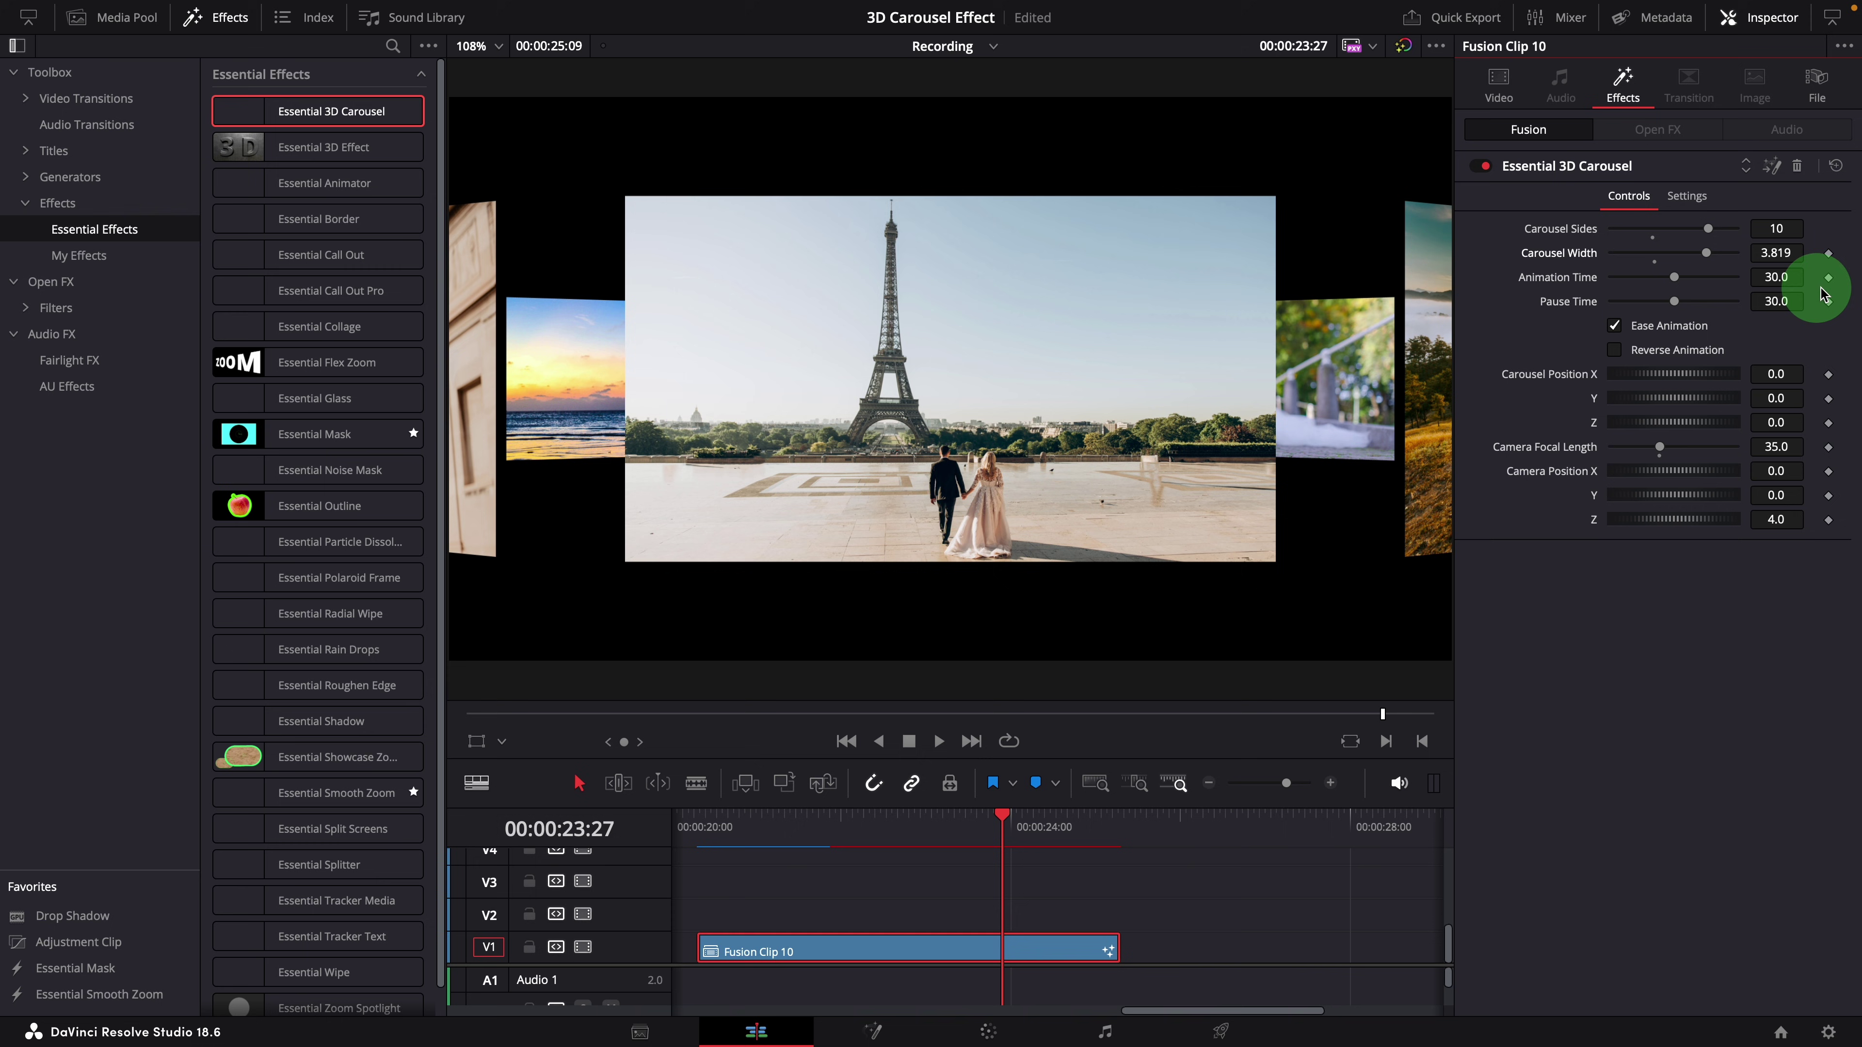
pyautogui.click(698, 829)
pyautogui.press('space')
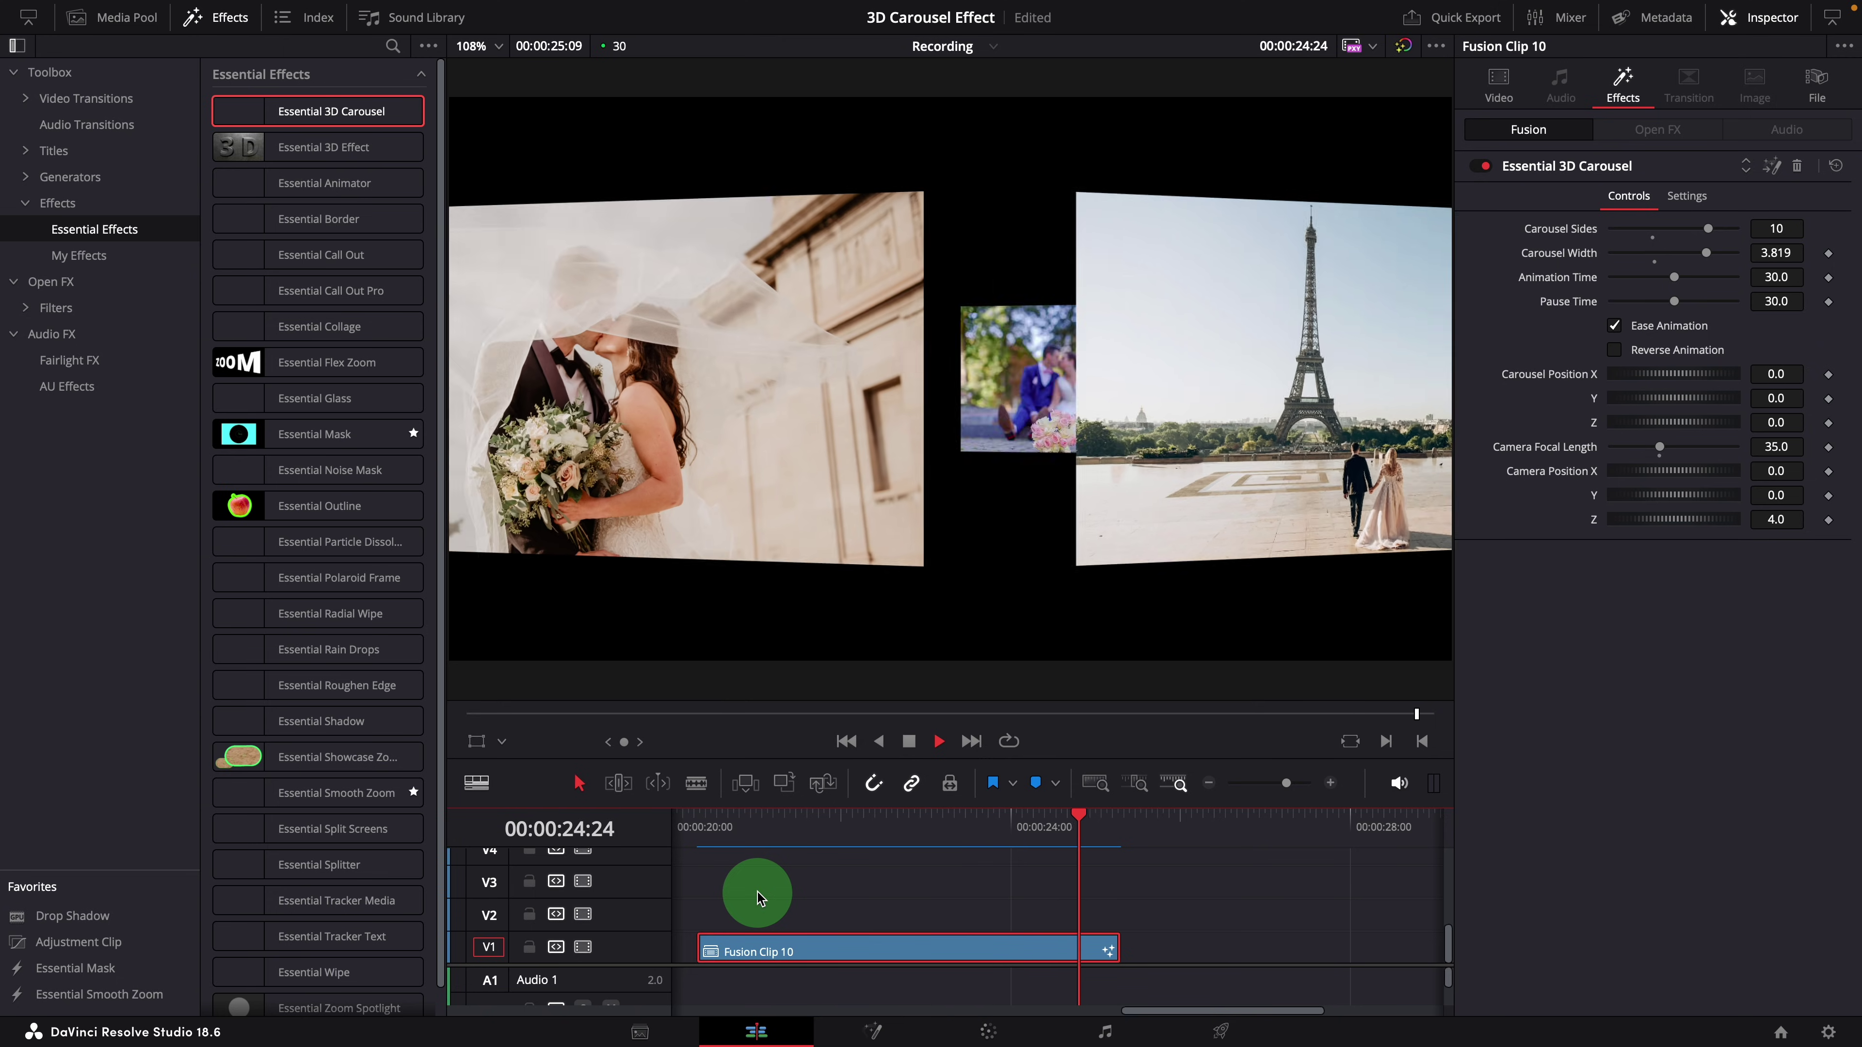
pyautogui.press('space')
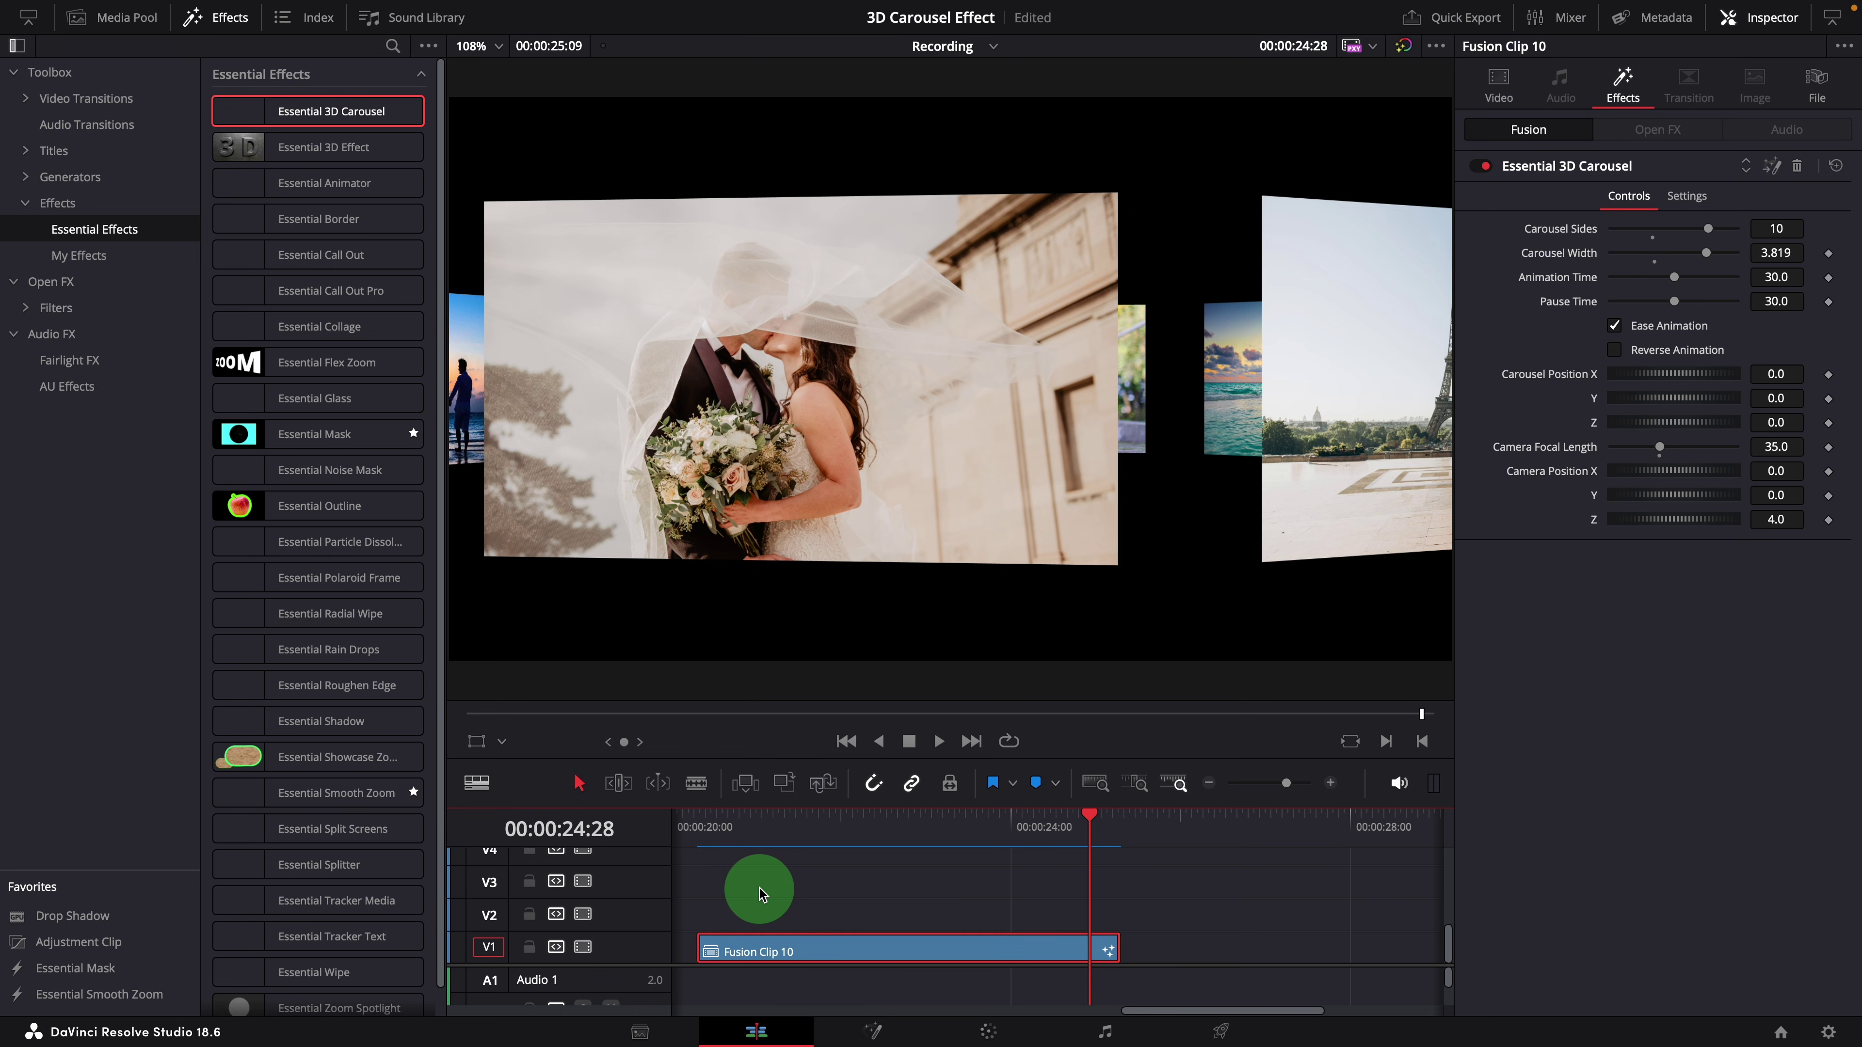
pyautogui.moveTo(705, 826); pyautogui.dragTo(956, 847)
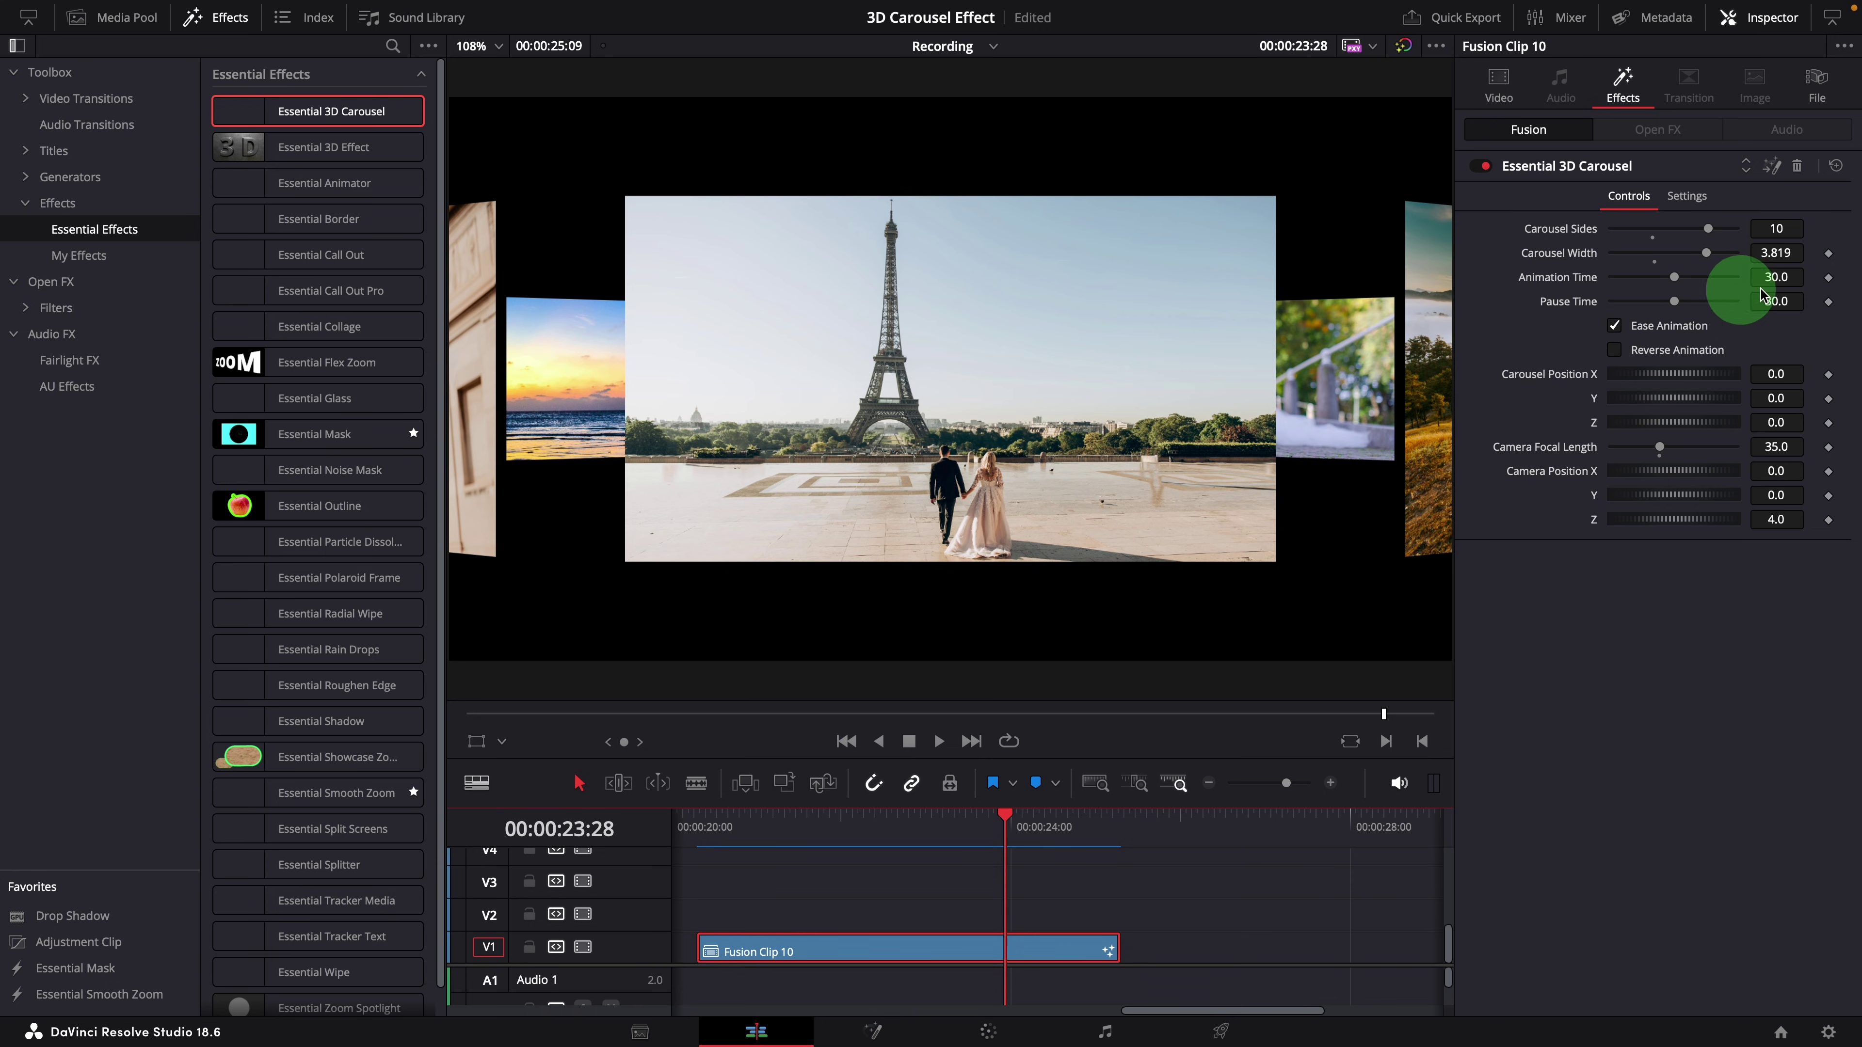
# Set Animation Time to 5.0 and Pause Time to 10.0, then play from the clip start.
pyautogui.click(1778, 278)
pyautogui.write('5')
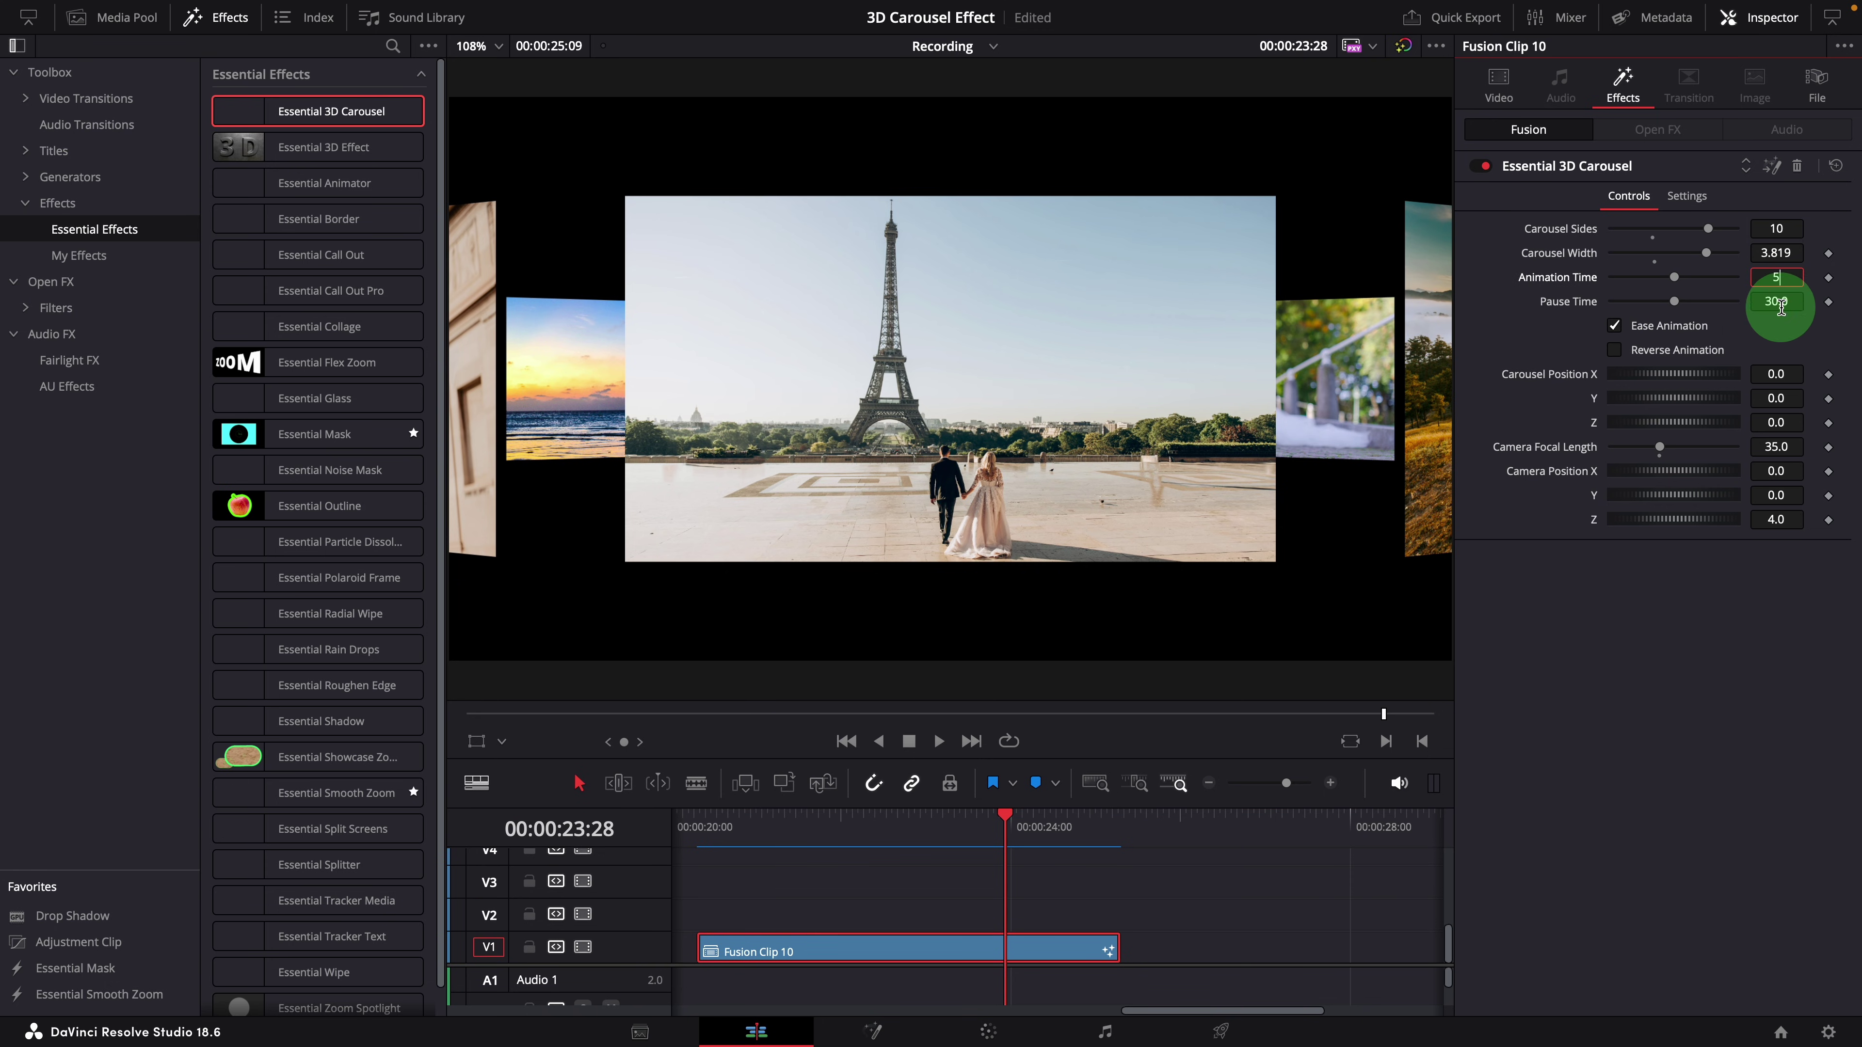
pyautogui.press('Tab')
pyautogui.write('1')
pyautogui.press('Tab')
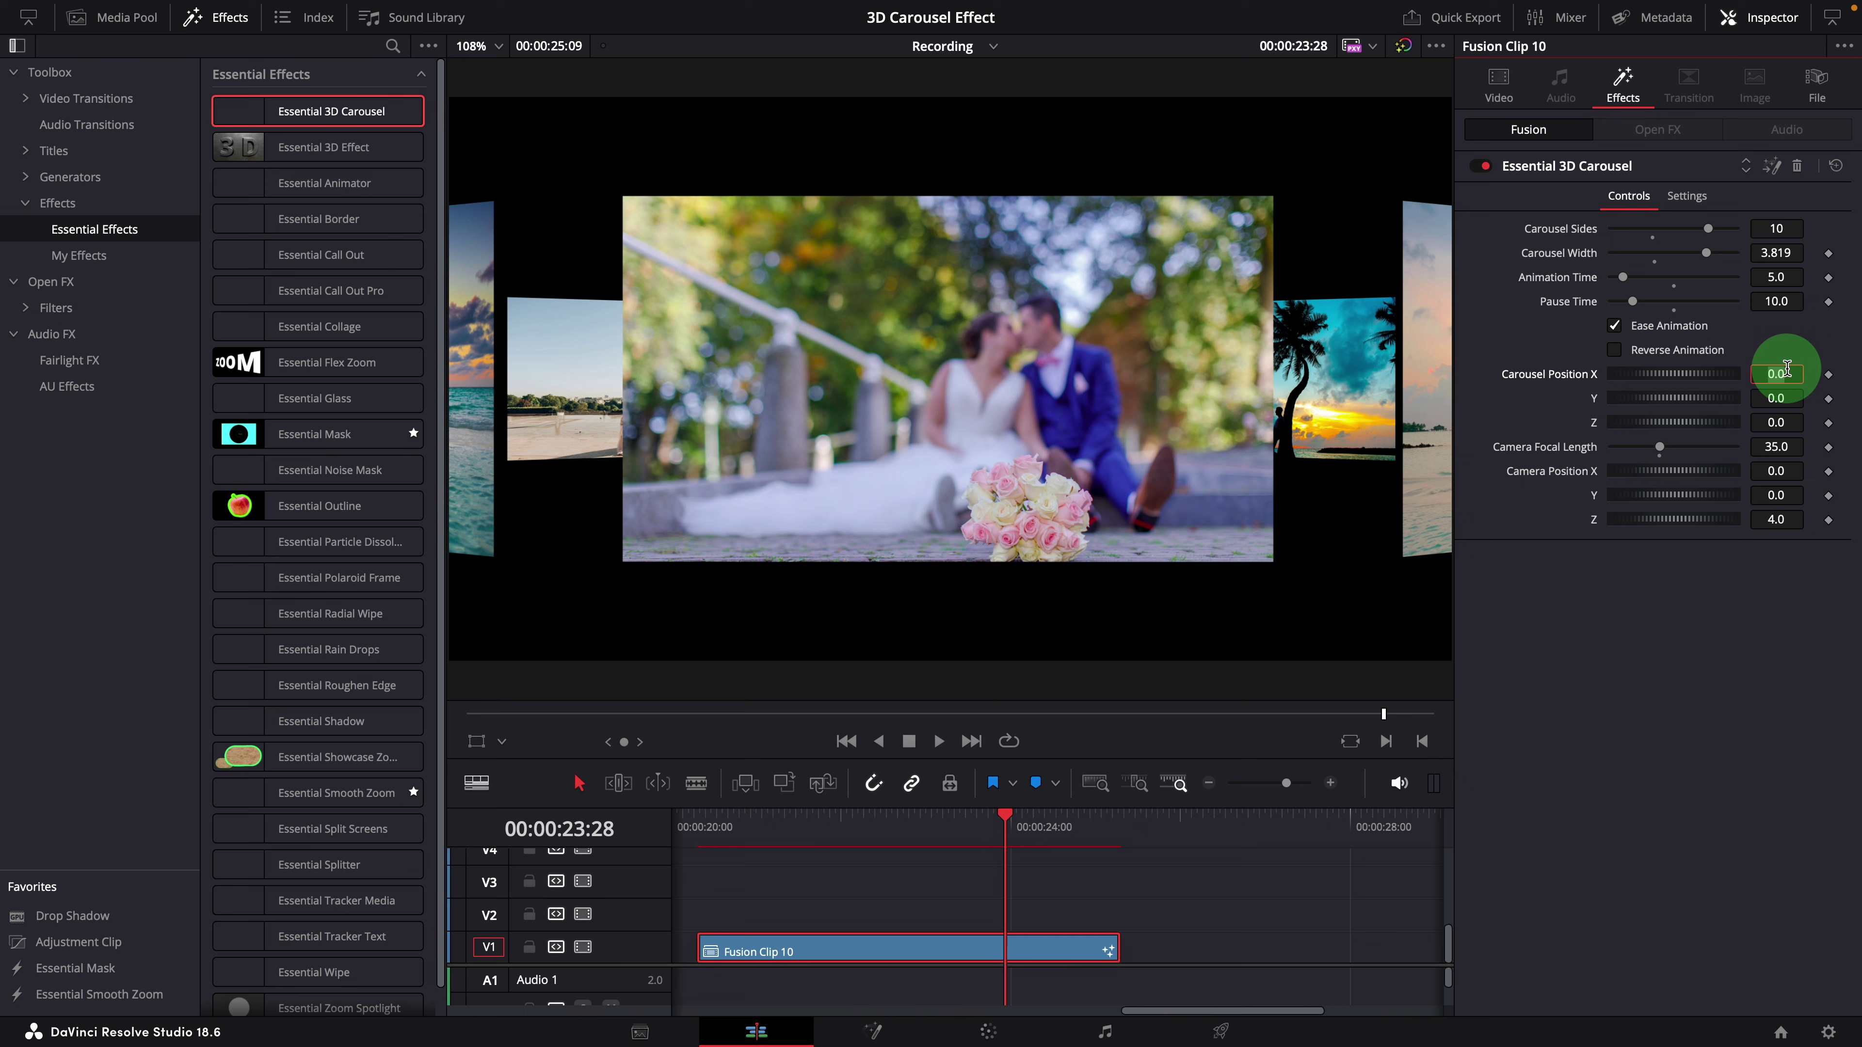
pyautogui.click(702, 829)
pyautogui.press('space')
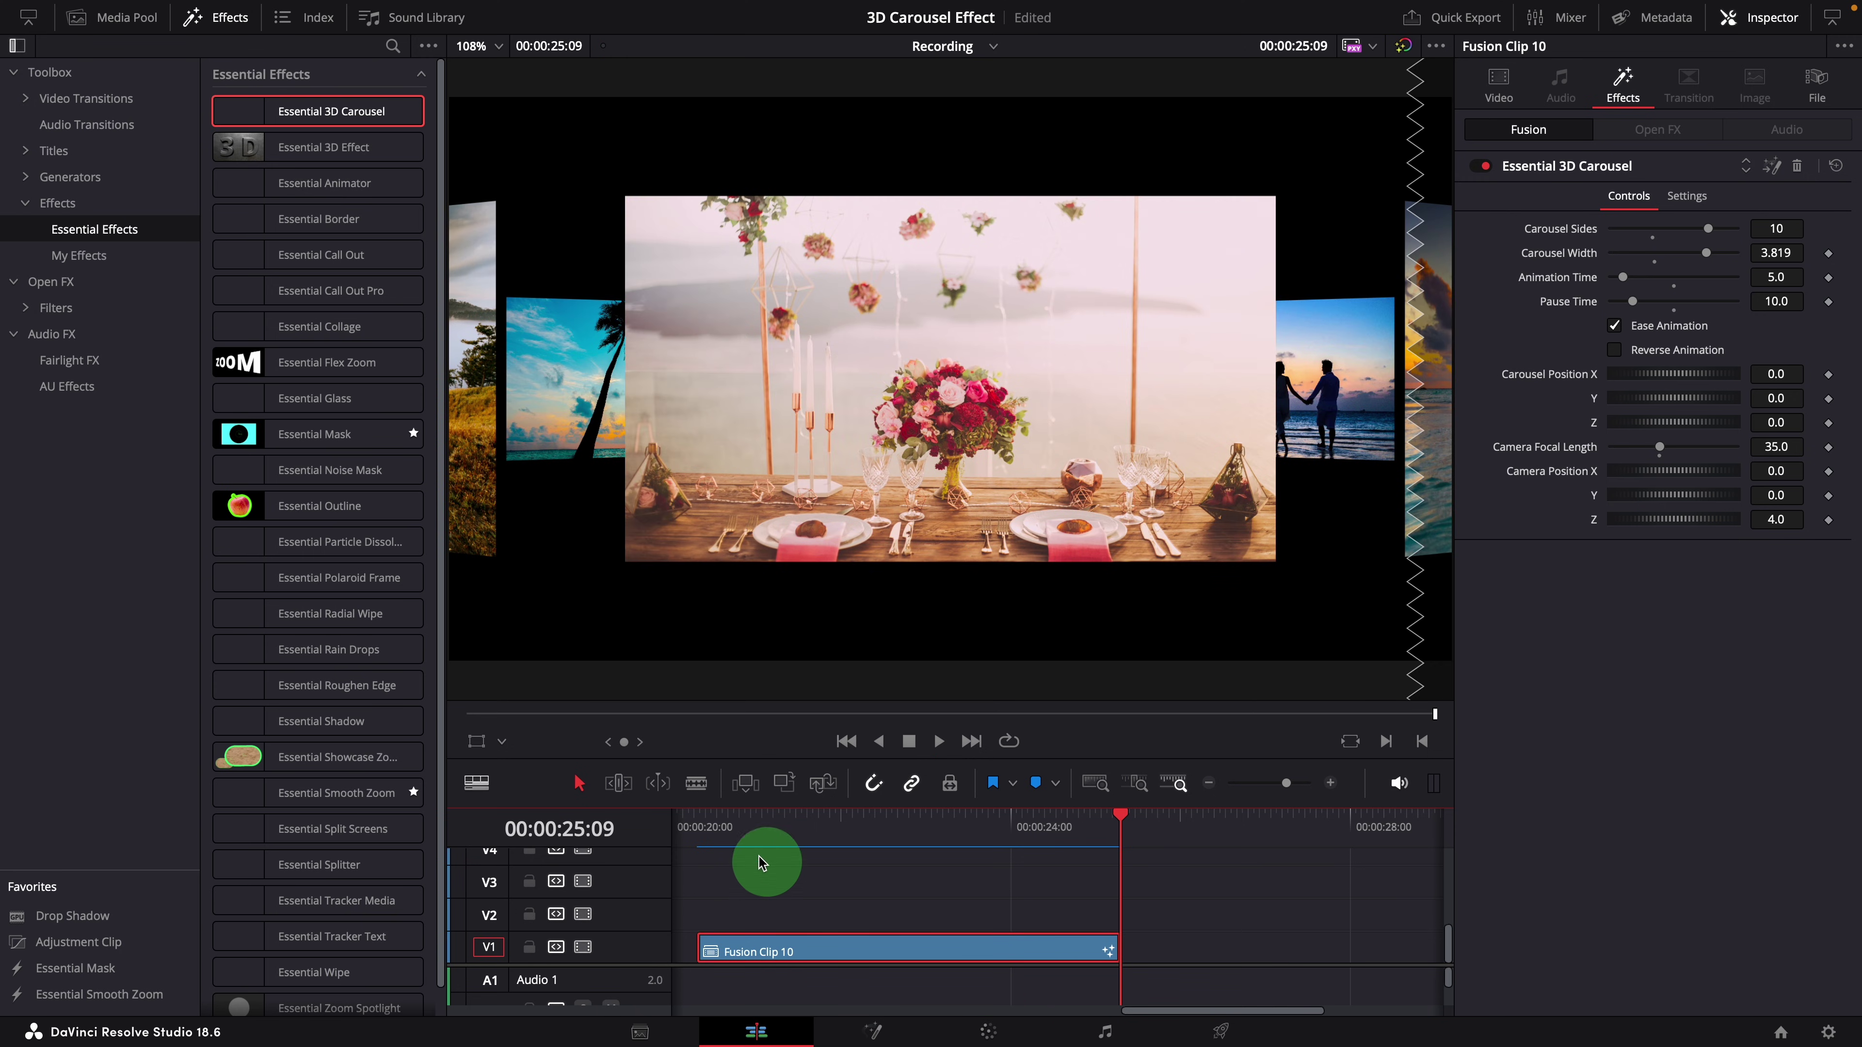
# Scrub to the Eiffel Tower frame, play the fusion clip, and try dragging its end longer.
pyautogui.click(706, 833)
pyautogui.moveTo(705, 830)
pyautogui.mouseDown()
pyautogui.moveTo(755, 829)
pyautogui.moveTo(731, 831)
pyautogui.mouseUp()
pyautogui.click(809, 957)
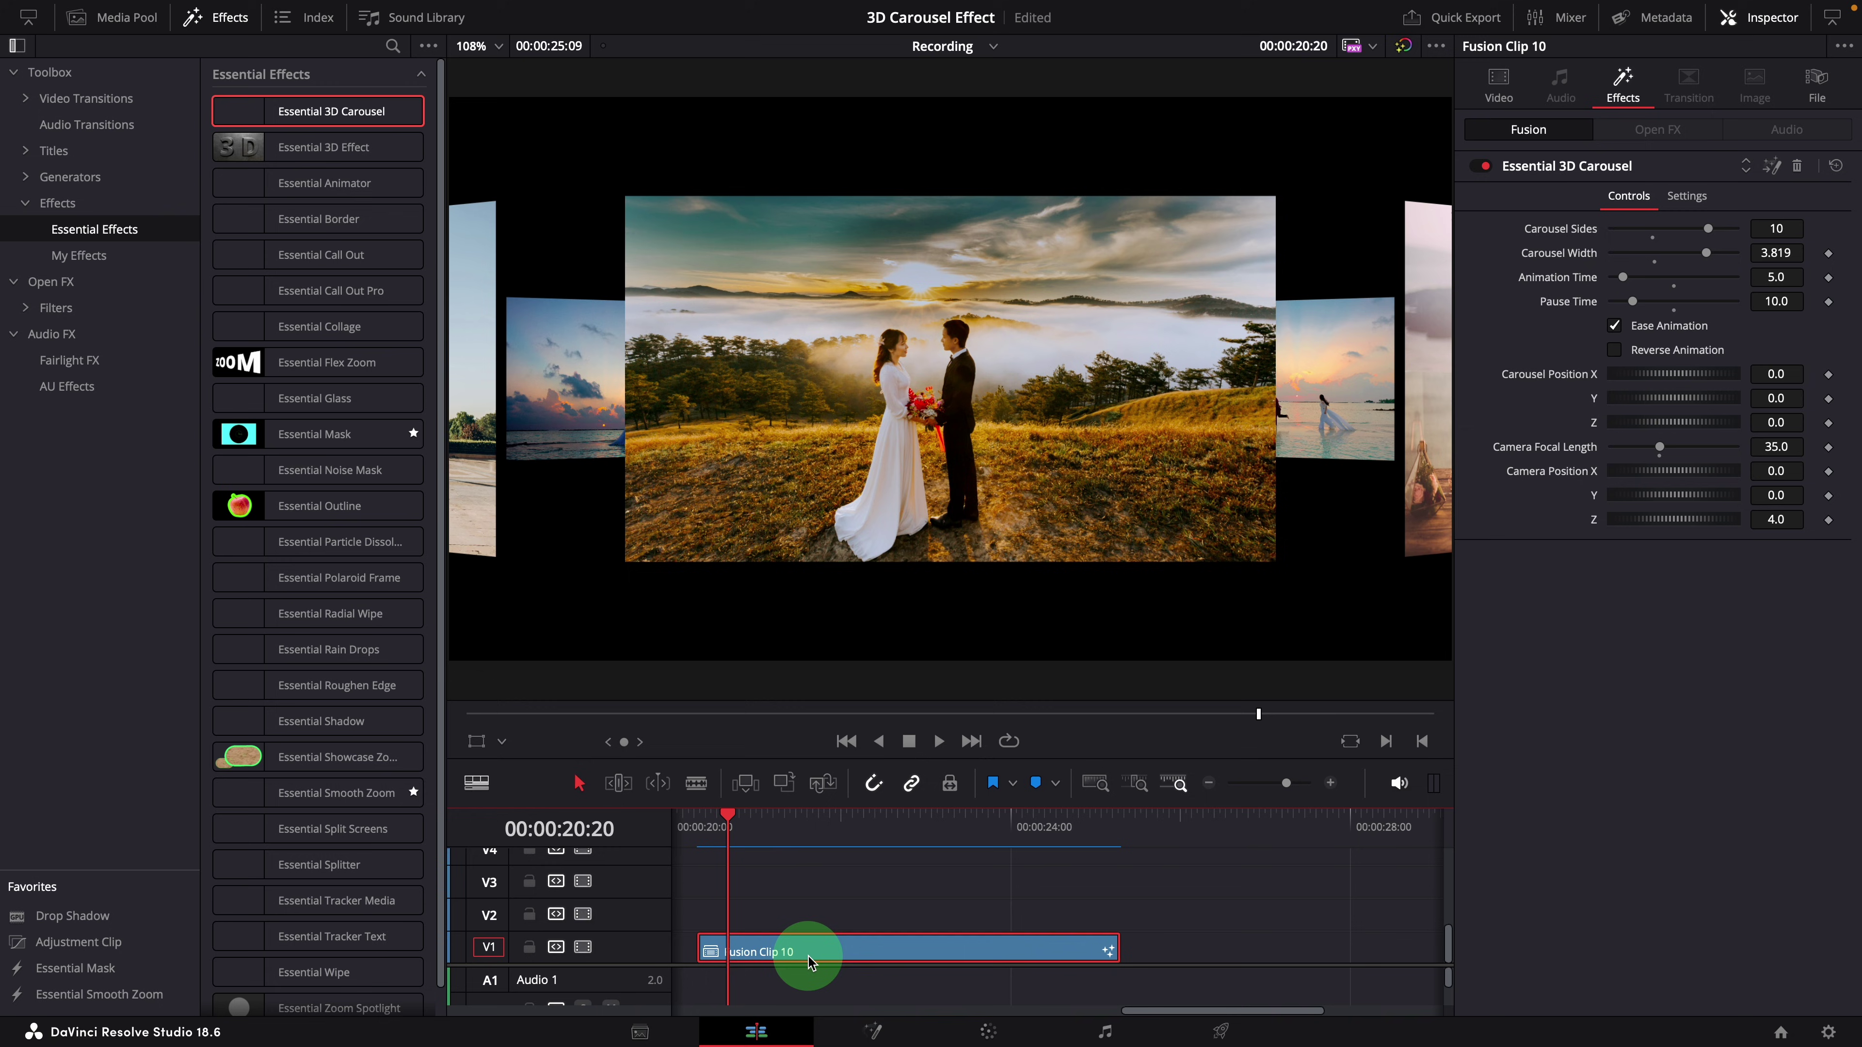
pyautogui.press('space')
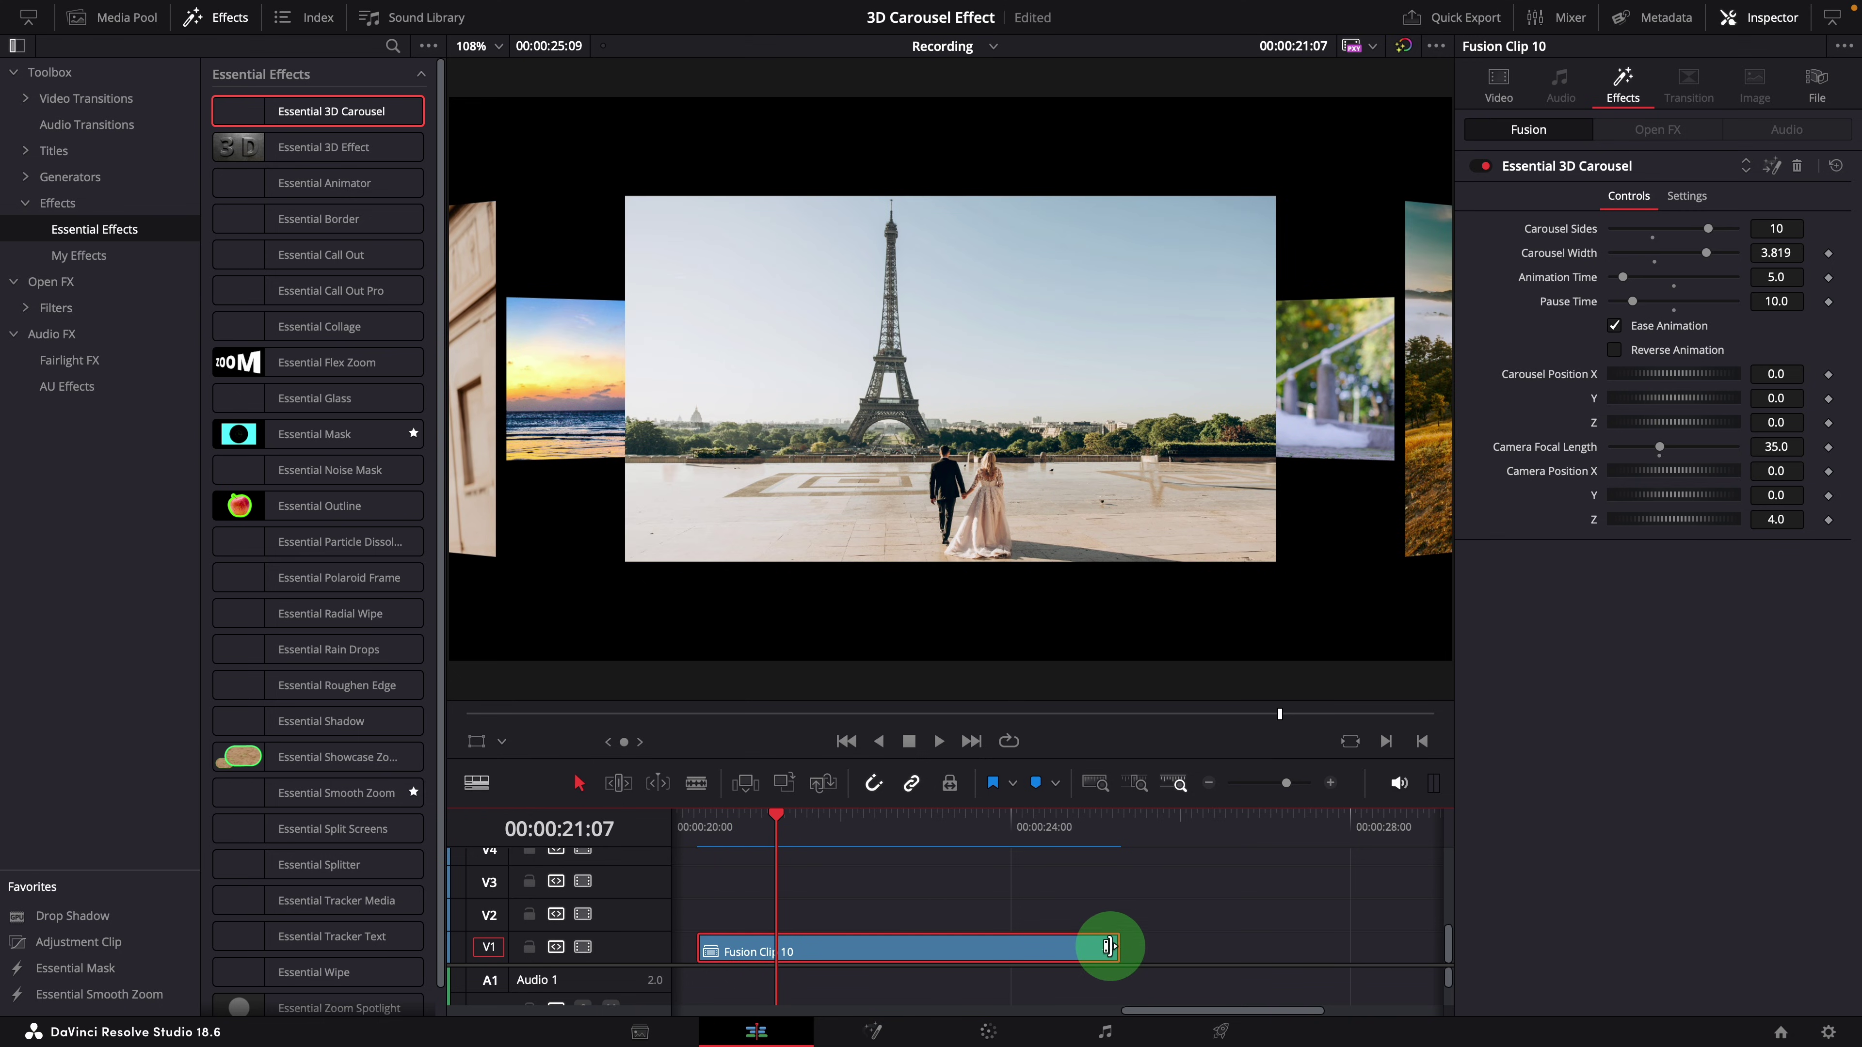
pyautogui.moveTo(1108, 946); pyautogui.dragTo(1130, 946)
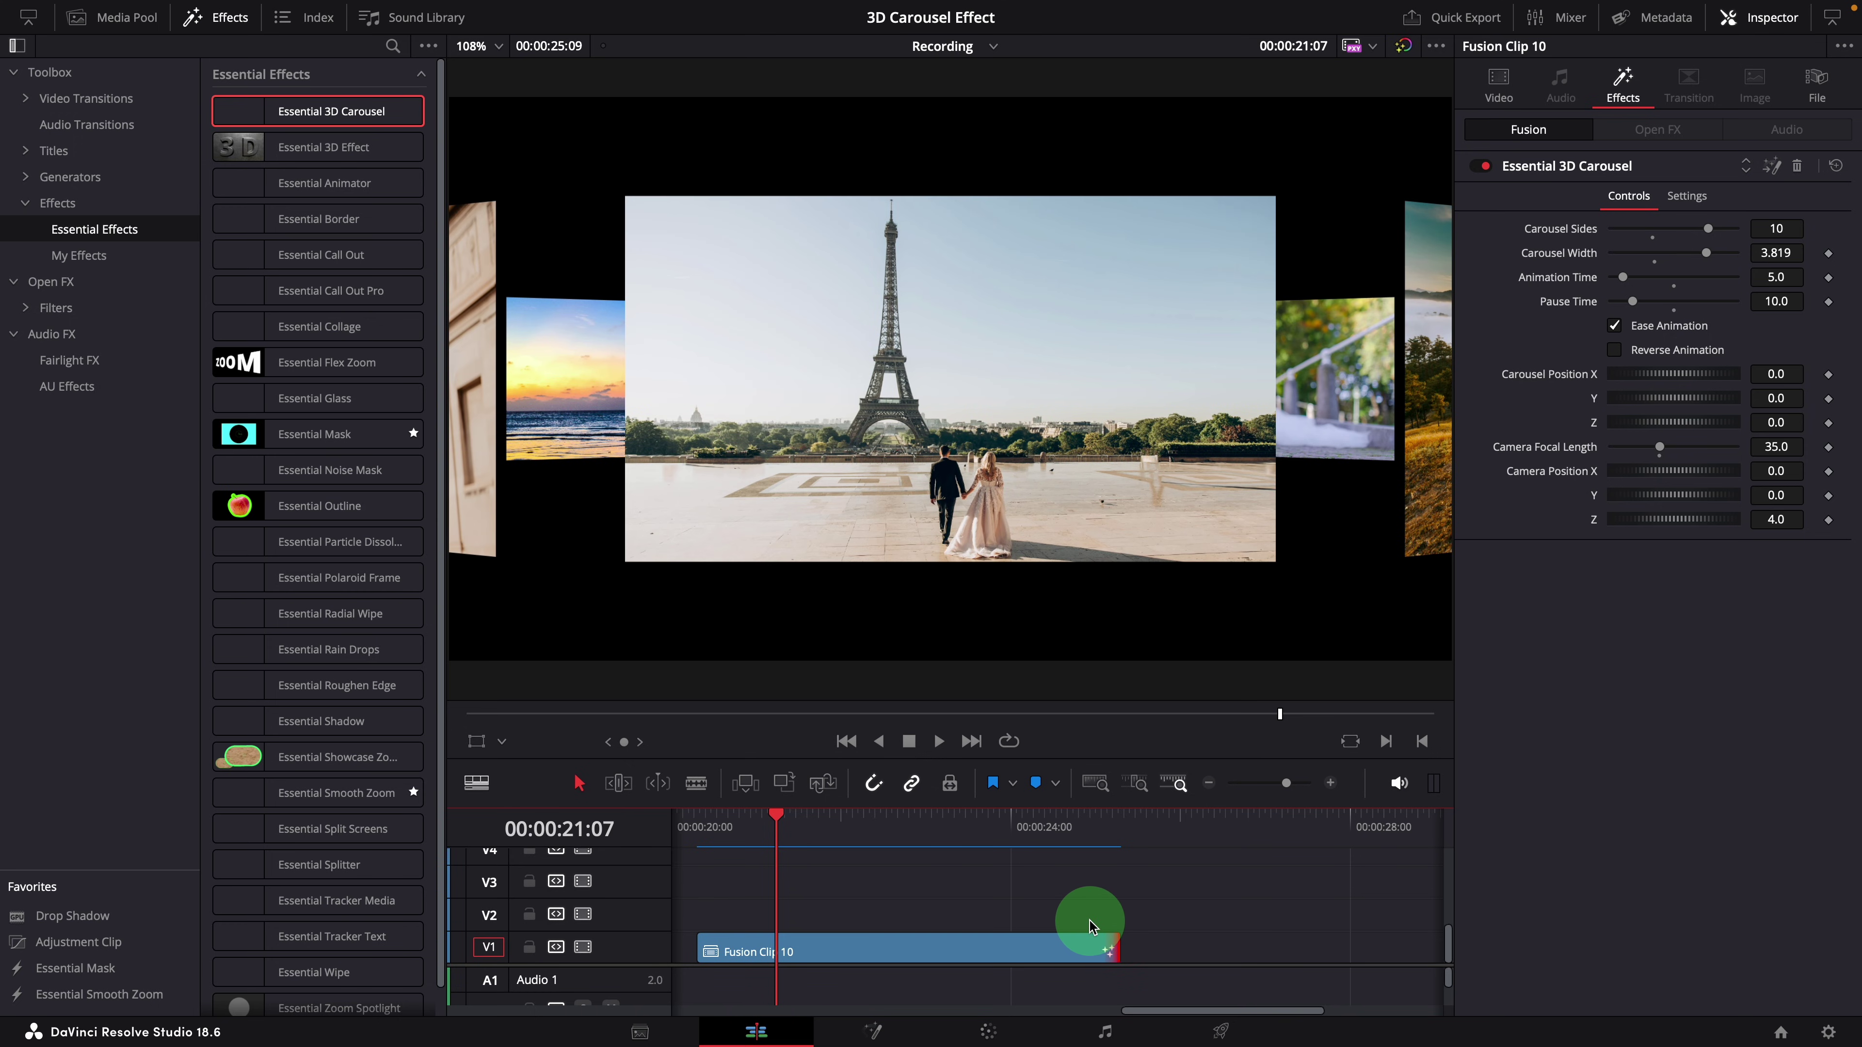
# Open Fusion Clip 10's nested timeline and lengthen its ten photo clips to end at 00:00:21:20.
pyautogui.rightClick(1020, 957)
pyautogui.click(1100, 433)
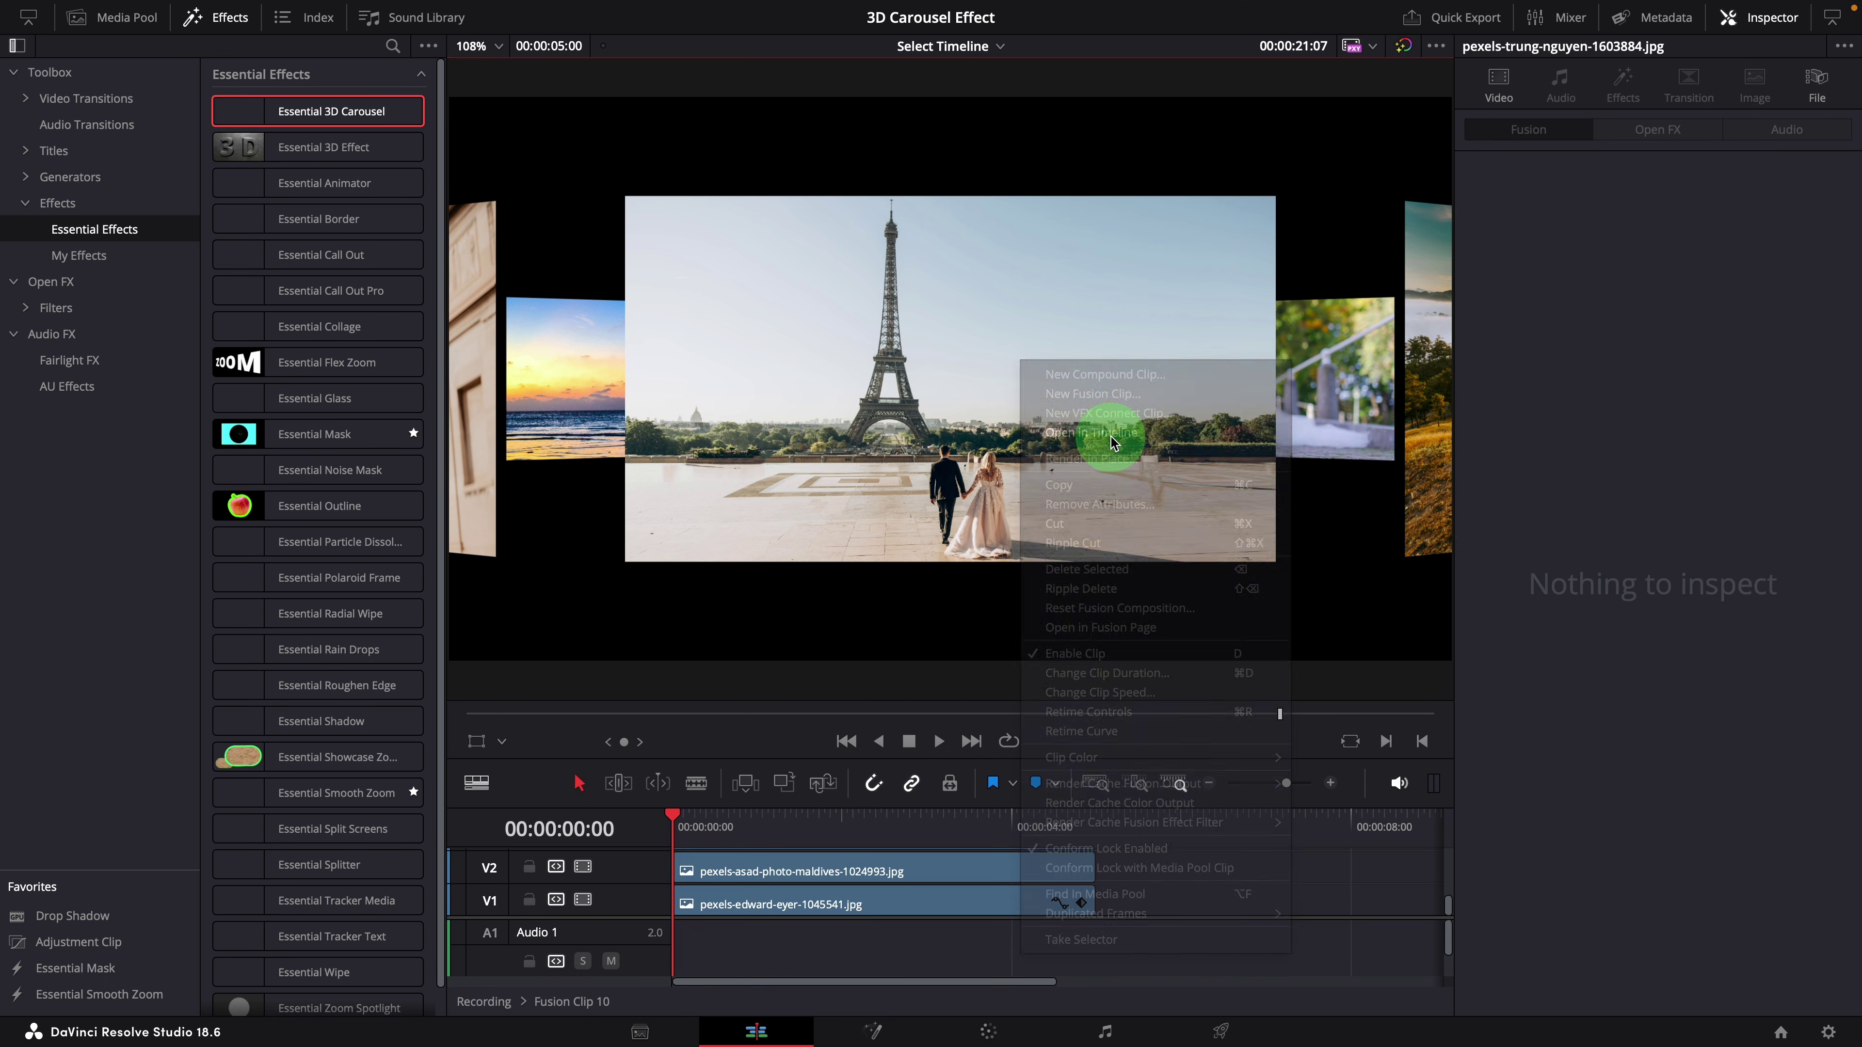
pyautogui.moveTo(1026, 802); pyautogui.dragTo(1070, 467)
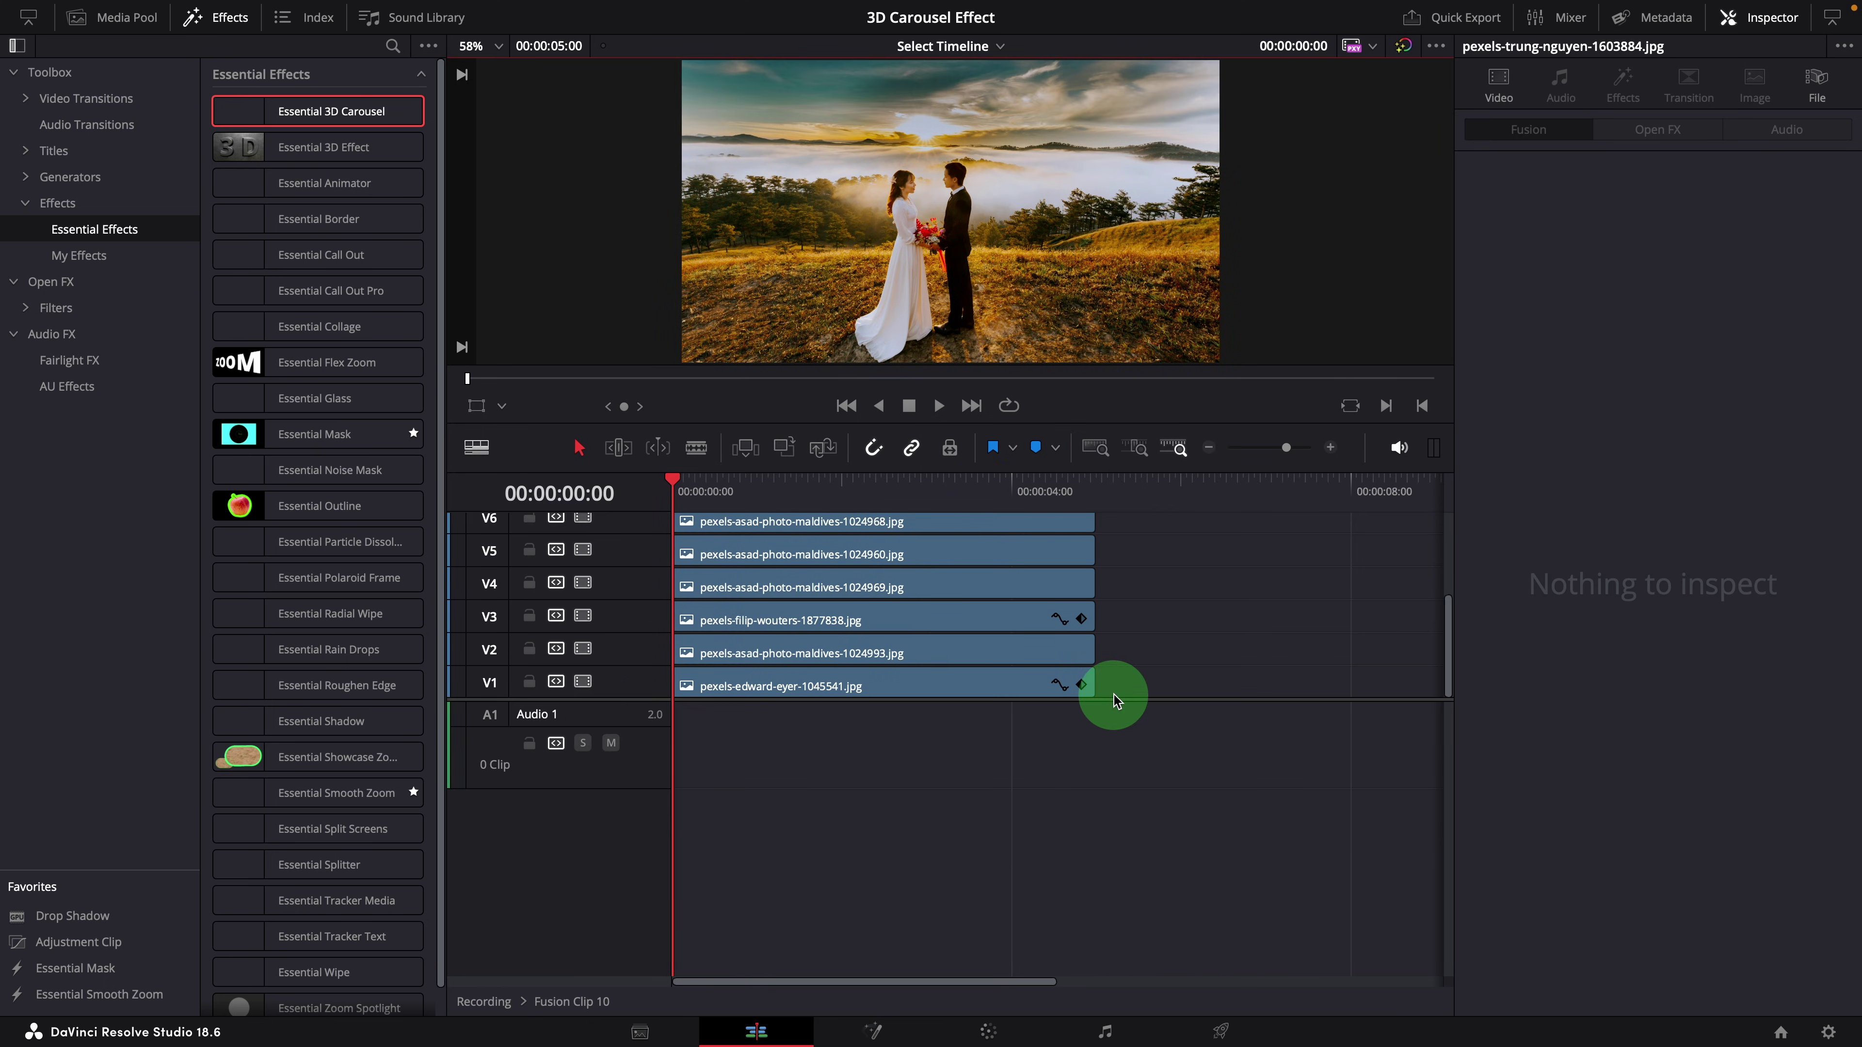
pyautogui.scroll(5, 1110, 844)
pyautogui.moveTo(793, 568); pyautogui.dragTo(1037, 959)
pyautogui.moveTo(1093, 827); pyautogui.dragTo(1502, 836)
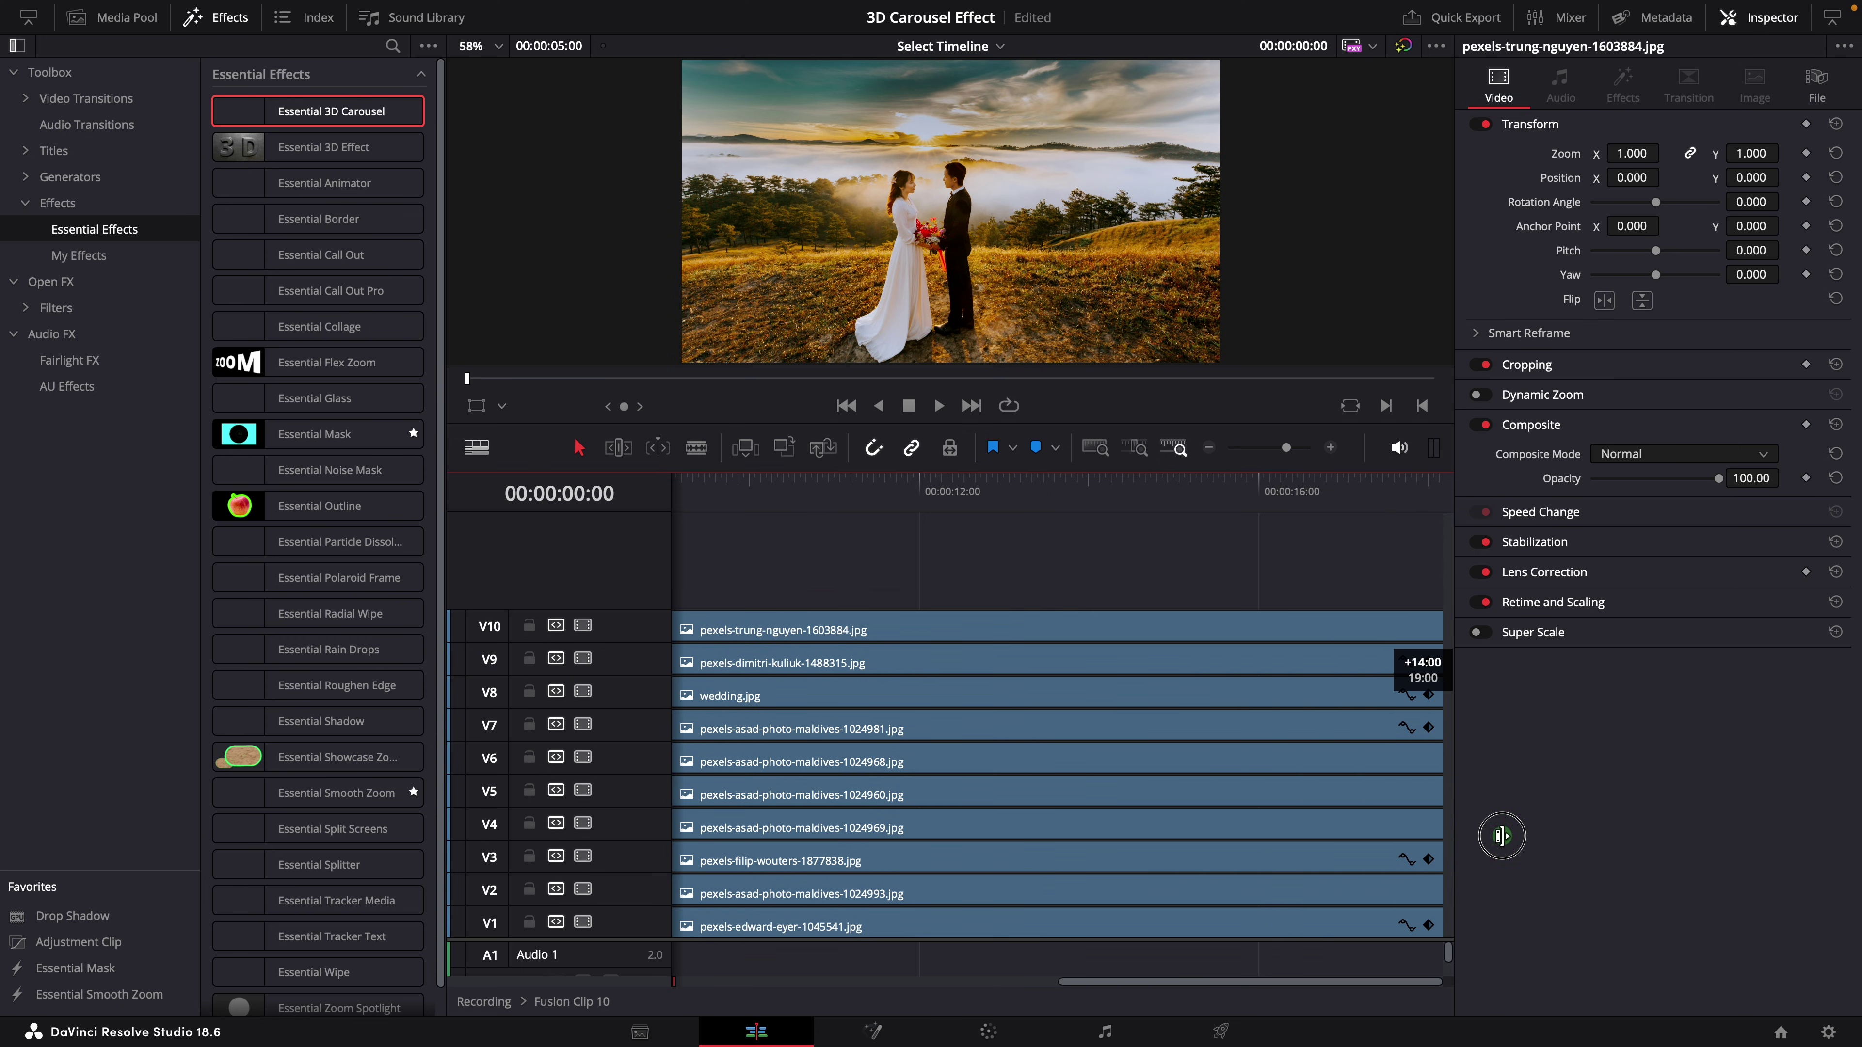
pyautogui.moveTo(1726, 840); pyautogui.dragTo(1723, 840)
pyautogui.hotkey('shift', 'z')
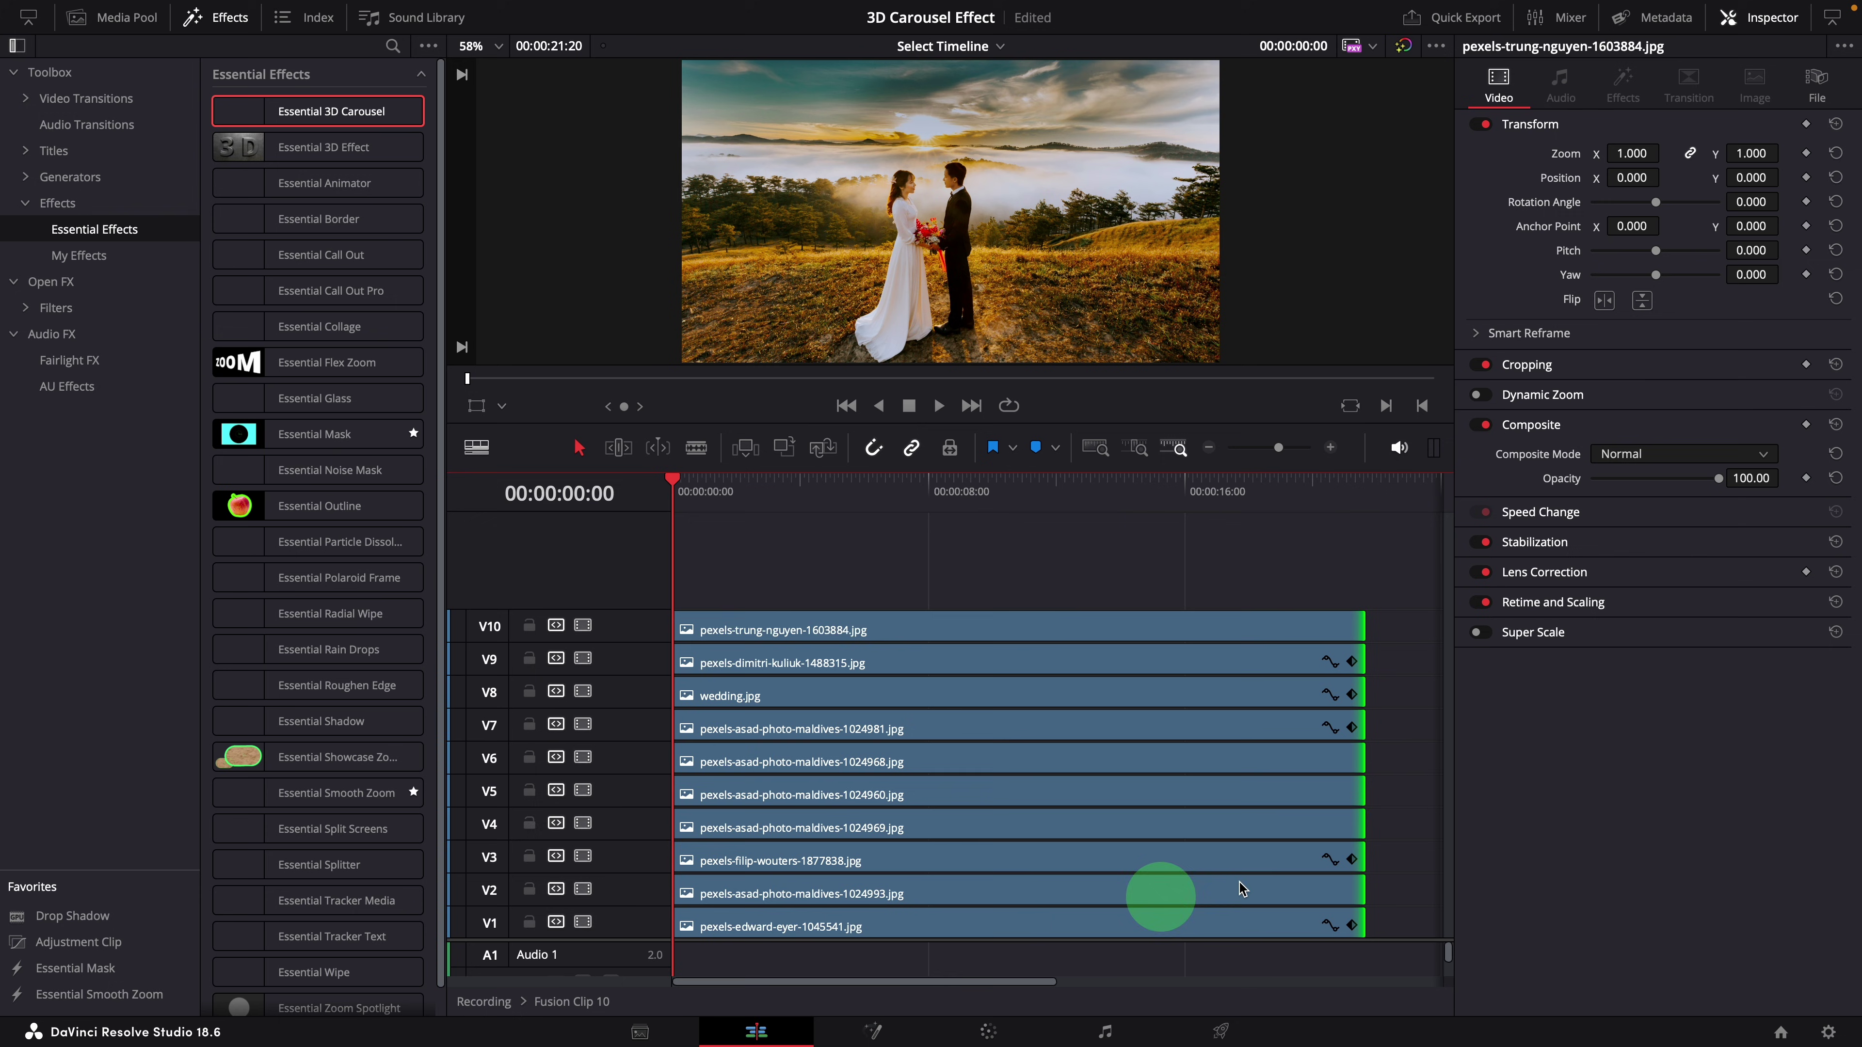
pyautogui.click(1365, 482)
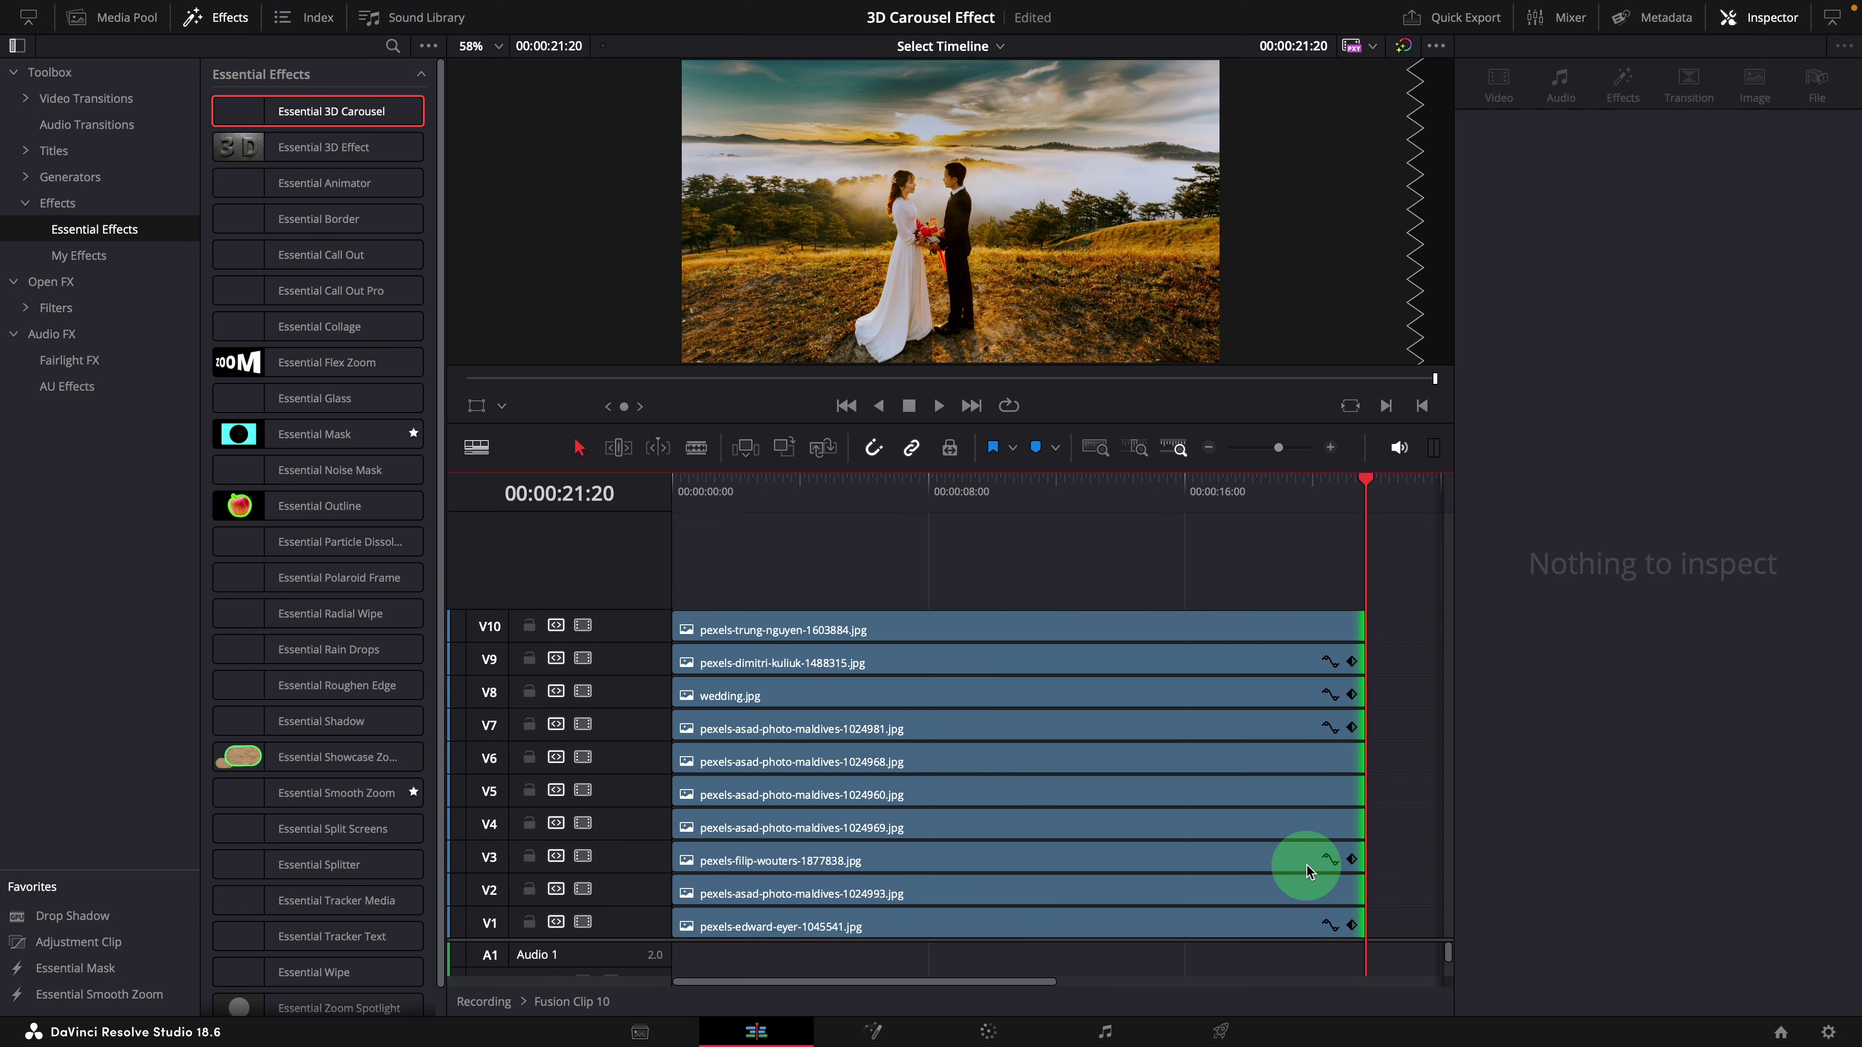
# Back on the Recording timeline, drag Fusion Clip 10's end to lengthen it.
pyautogui.click(516, 1008)
pyautogui.moveTo(1185, 917); pyautogui.dragTo(1509, 932)
pyautogui.click(1036, 917)
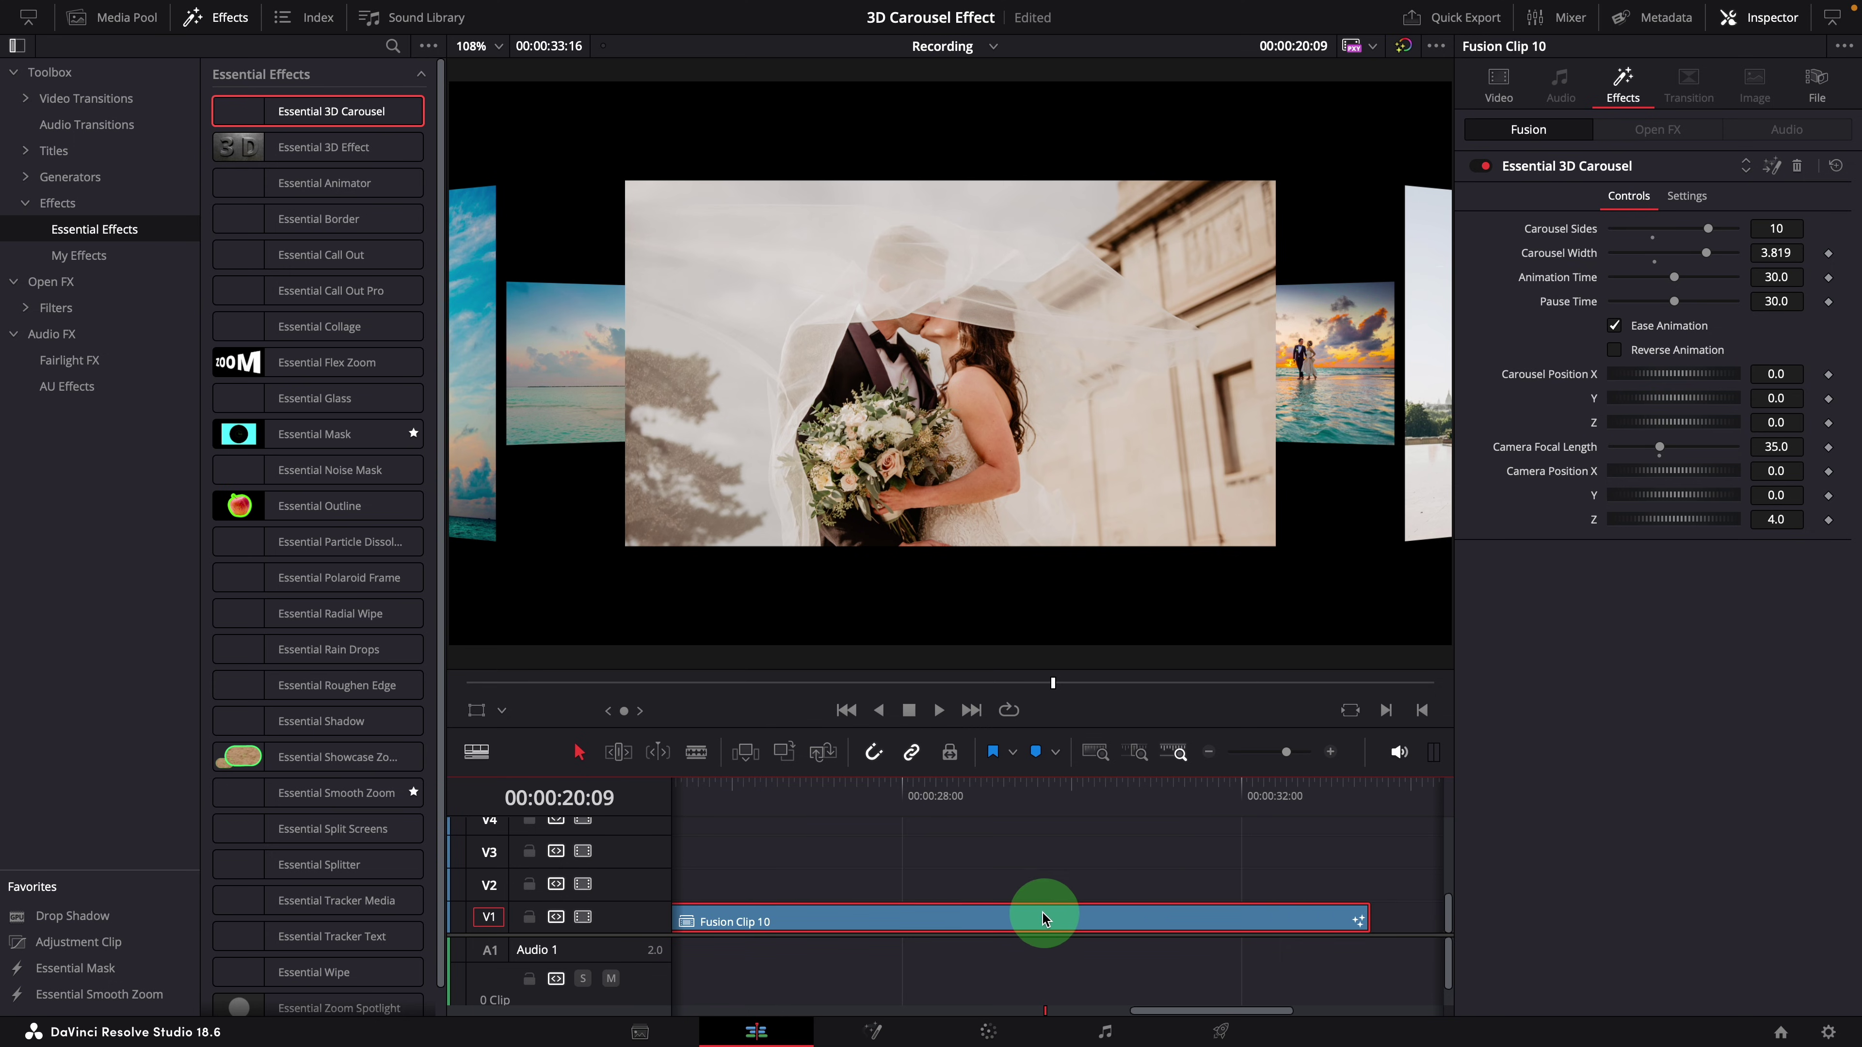
# Extend Fusion Clip 10's end to about 00:00:36:14 and play the carousel from its start.
pyautogui.scroll(-3, 1034, 919)
pyautogui.hscroll(5, 1131, 910)
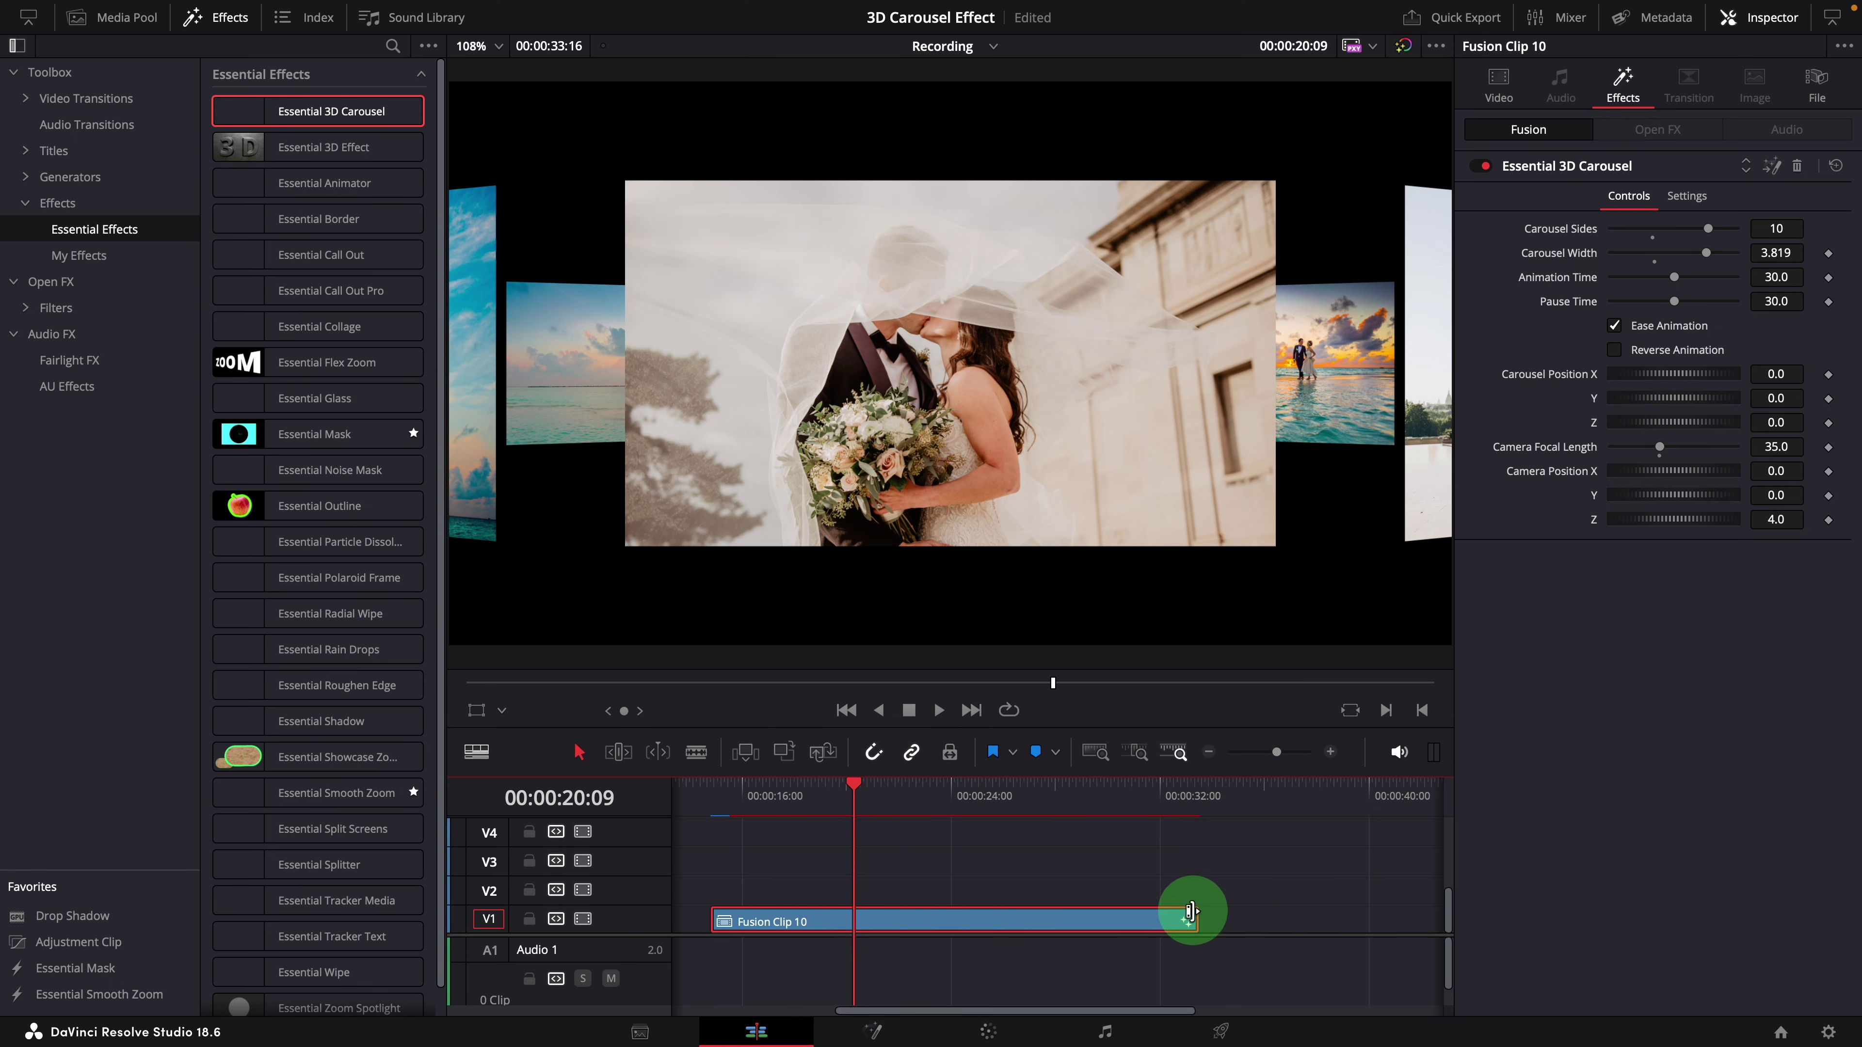
pyautogui.moveTo(1193, 913); pyautogui.dragTo(1268, 913)
pyautogui.click(709, 789)
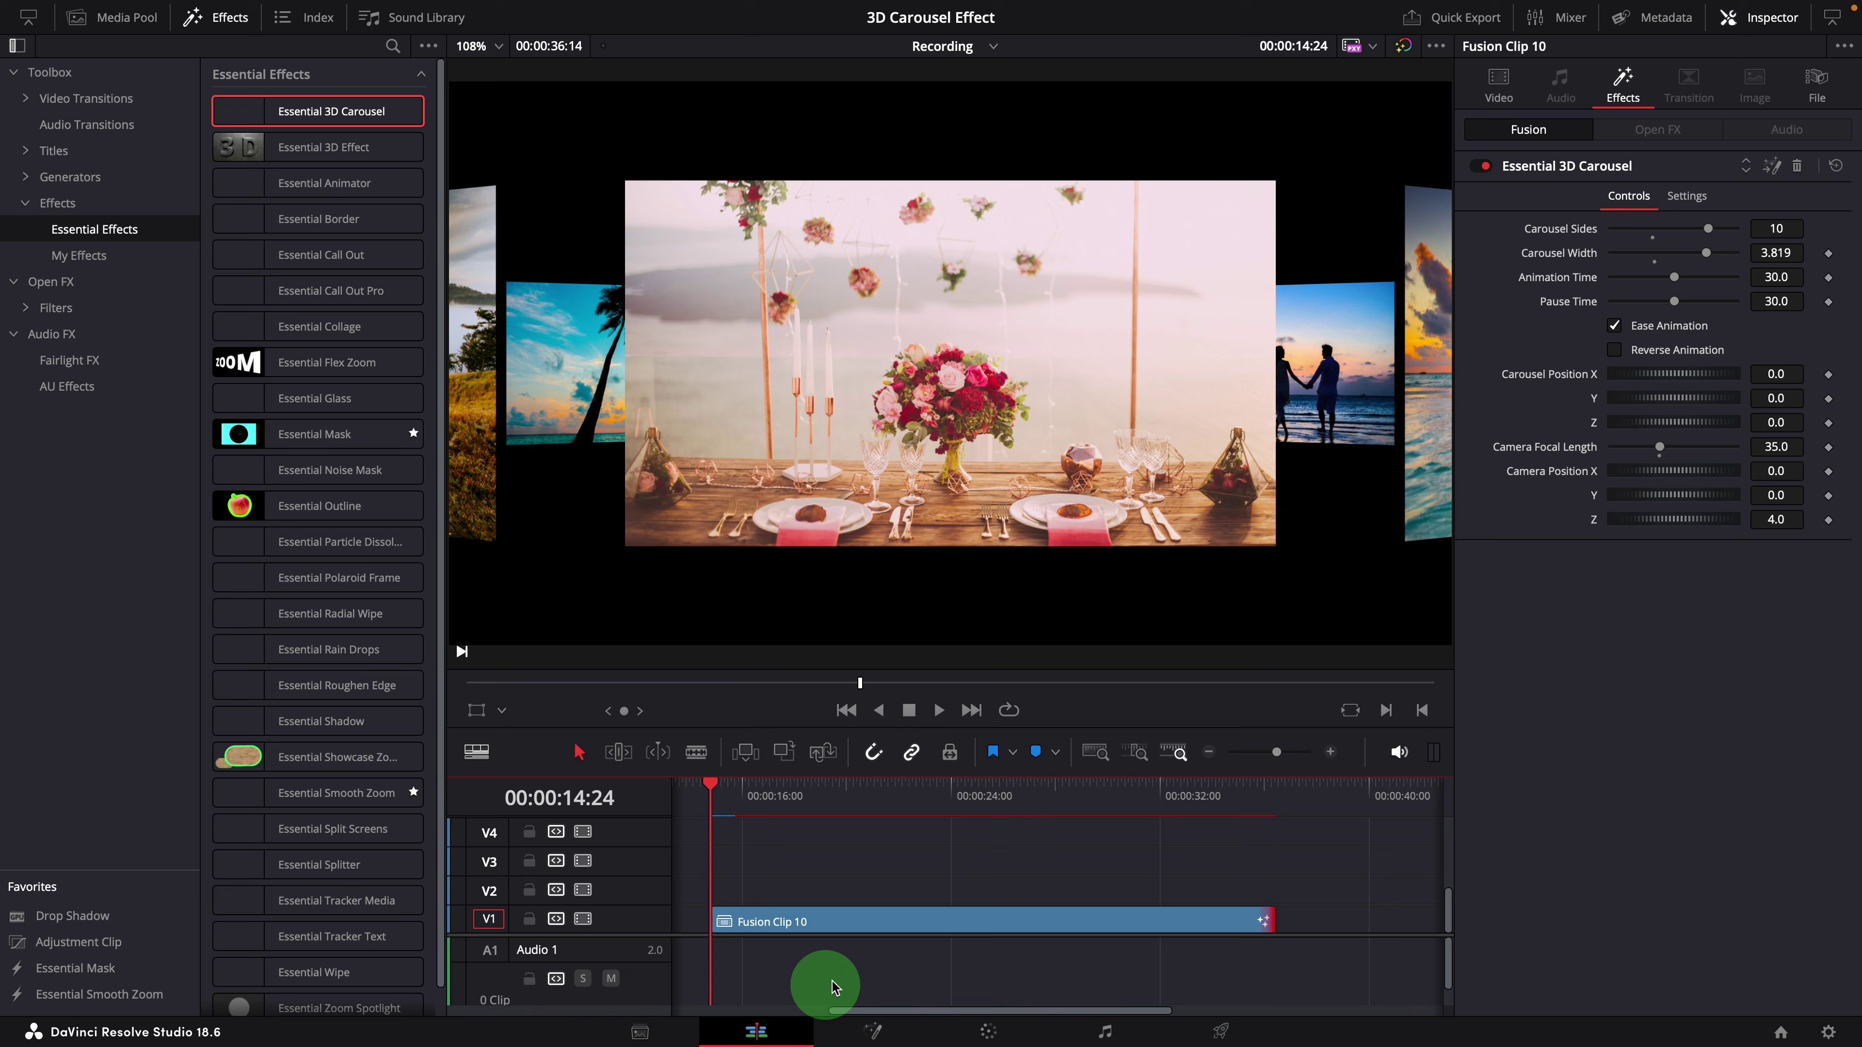
pyautogui.press('space')
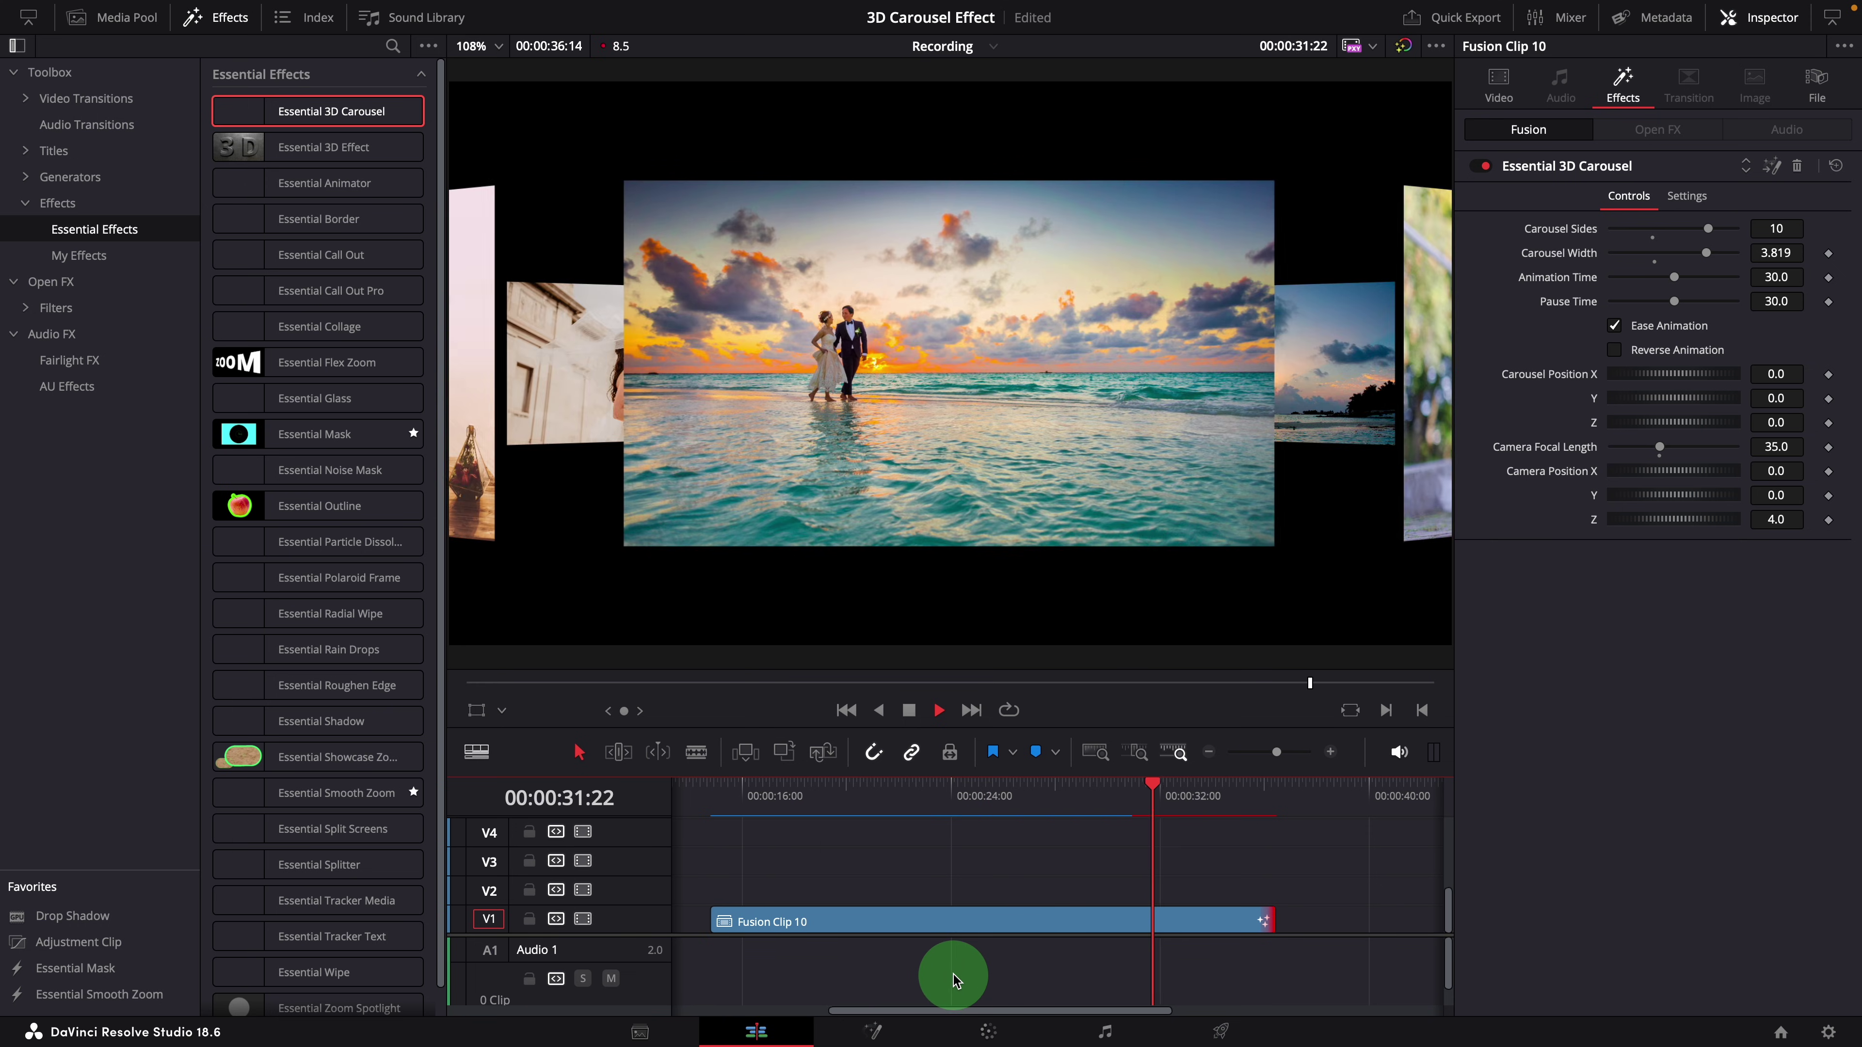
pyautogui.click(706, 790)
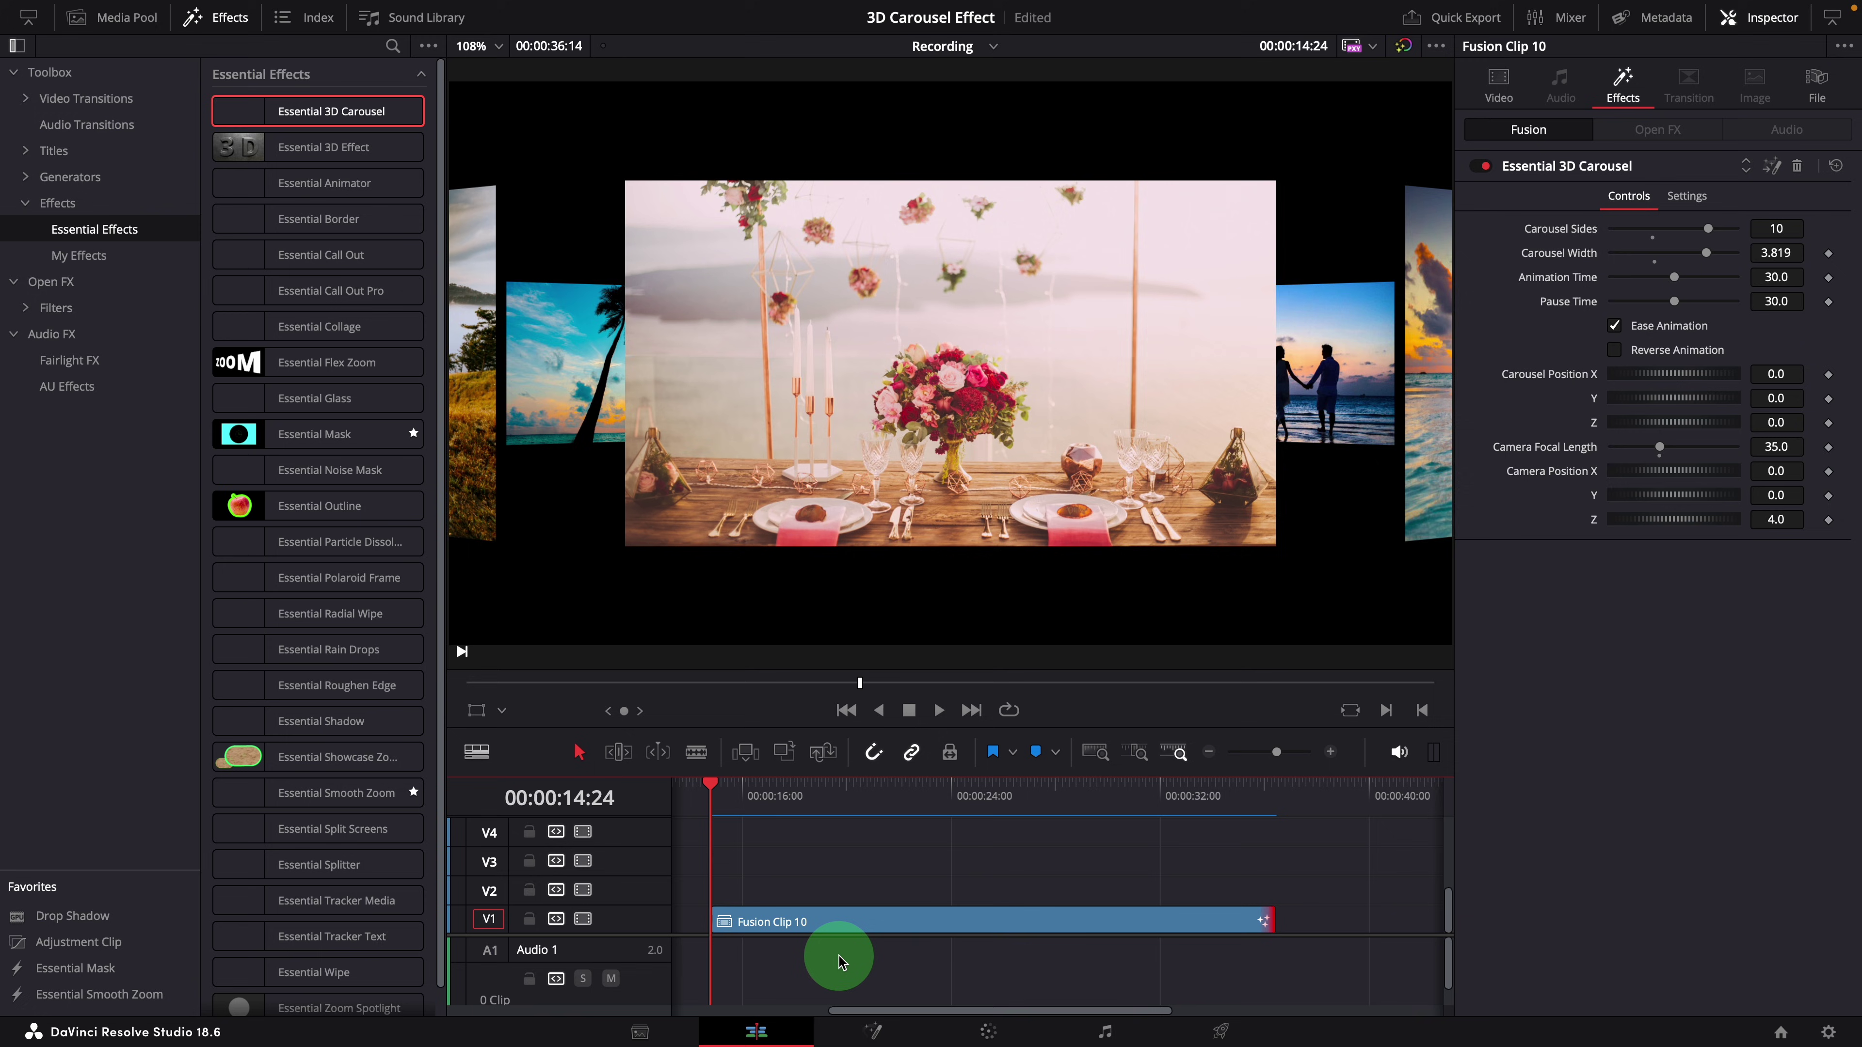
pyautogui.press('space')
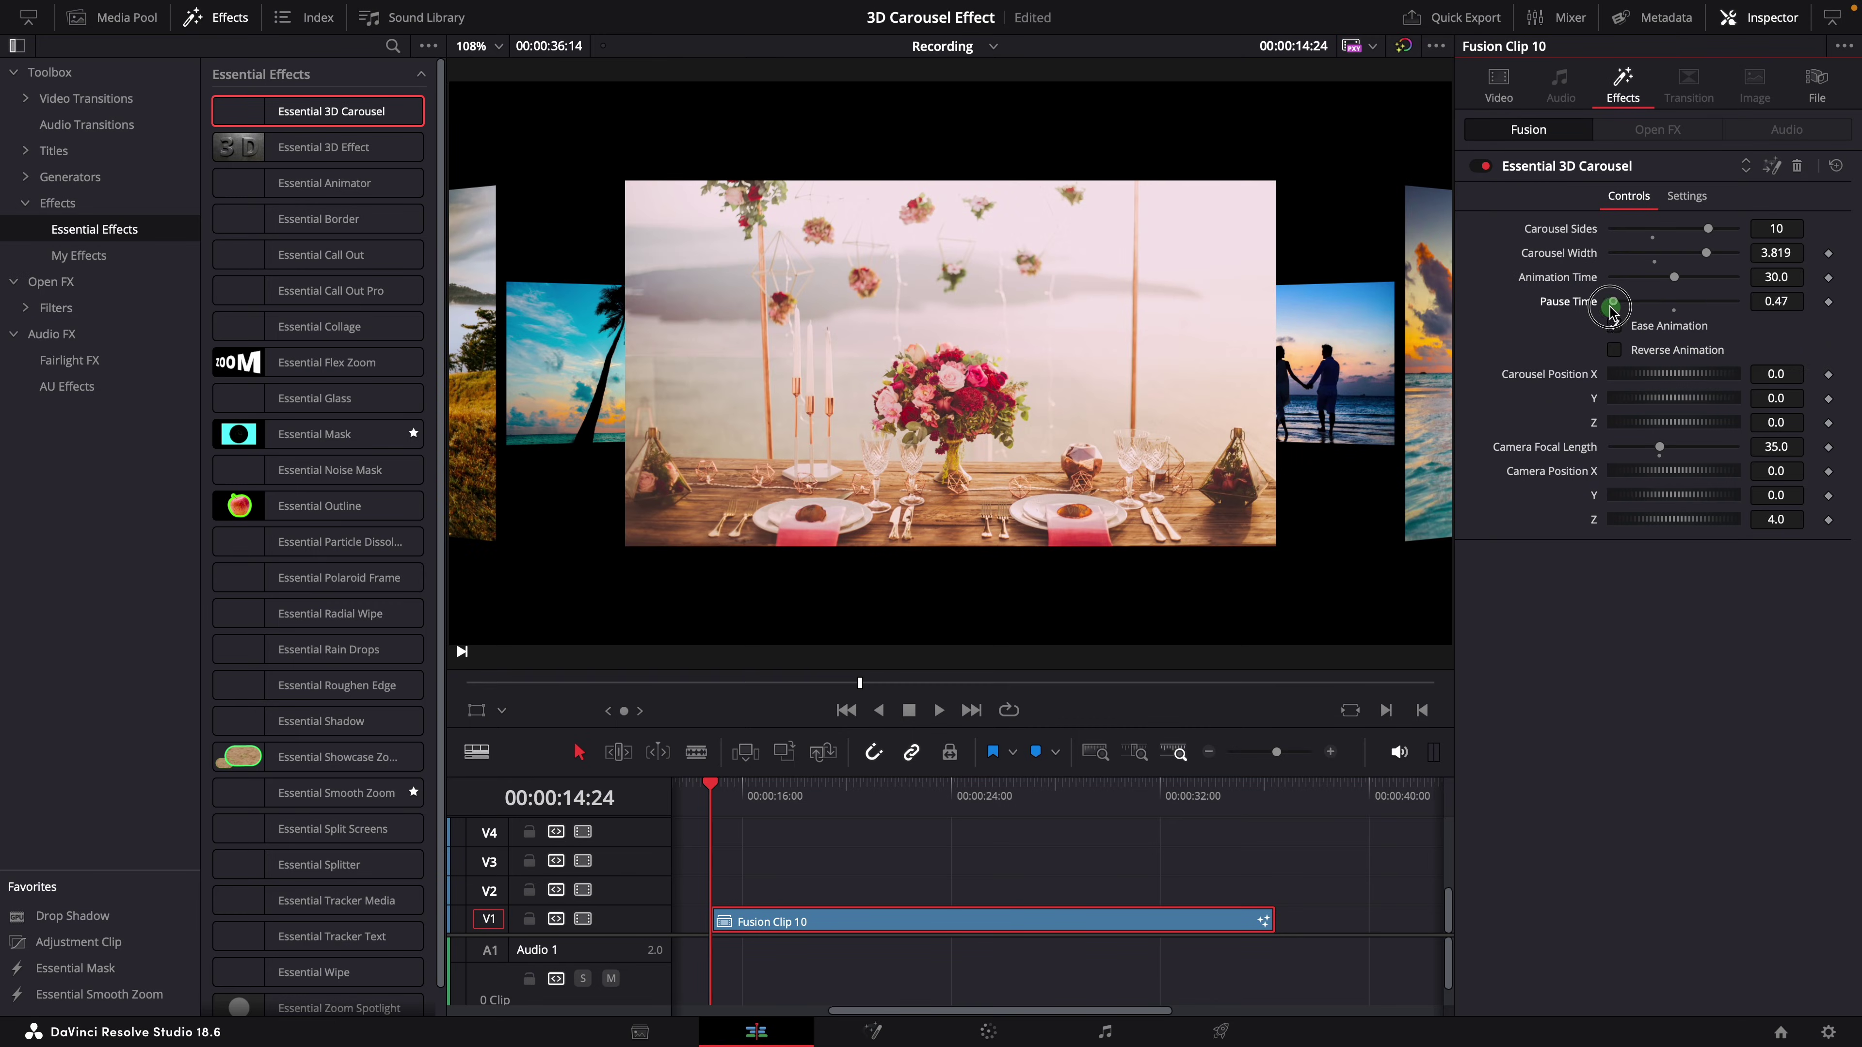
# Set Pause Time to 0, turn off Ease Animation, and reset Animation Time to 30.
pyautogui.moveTo(1612, 307); pyautogui.dragTo(1611, 305)
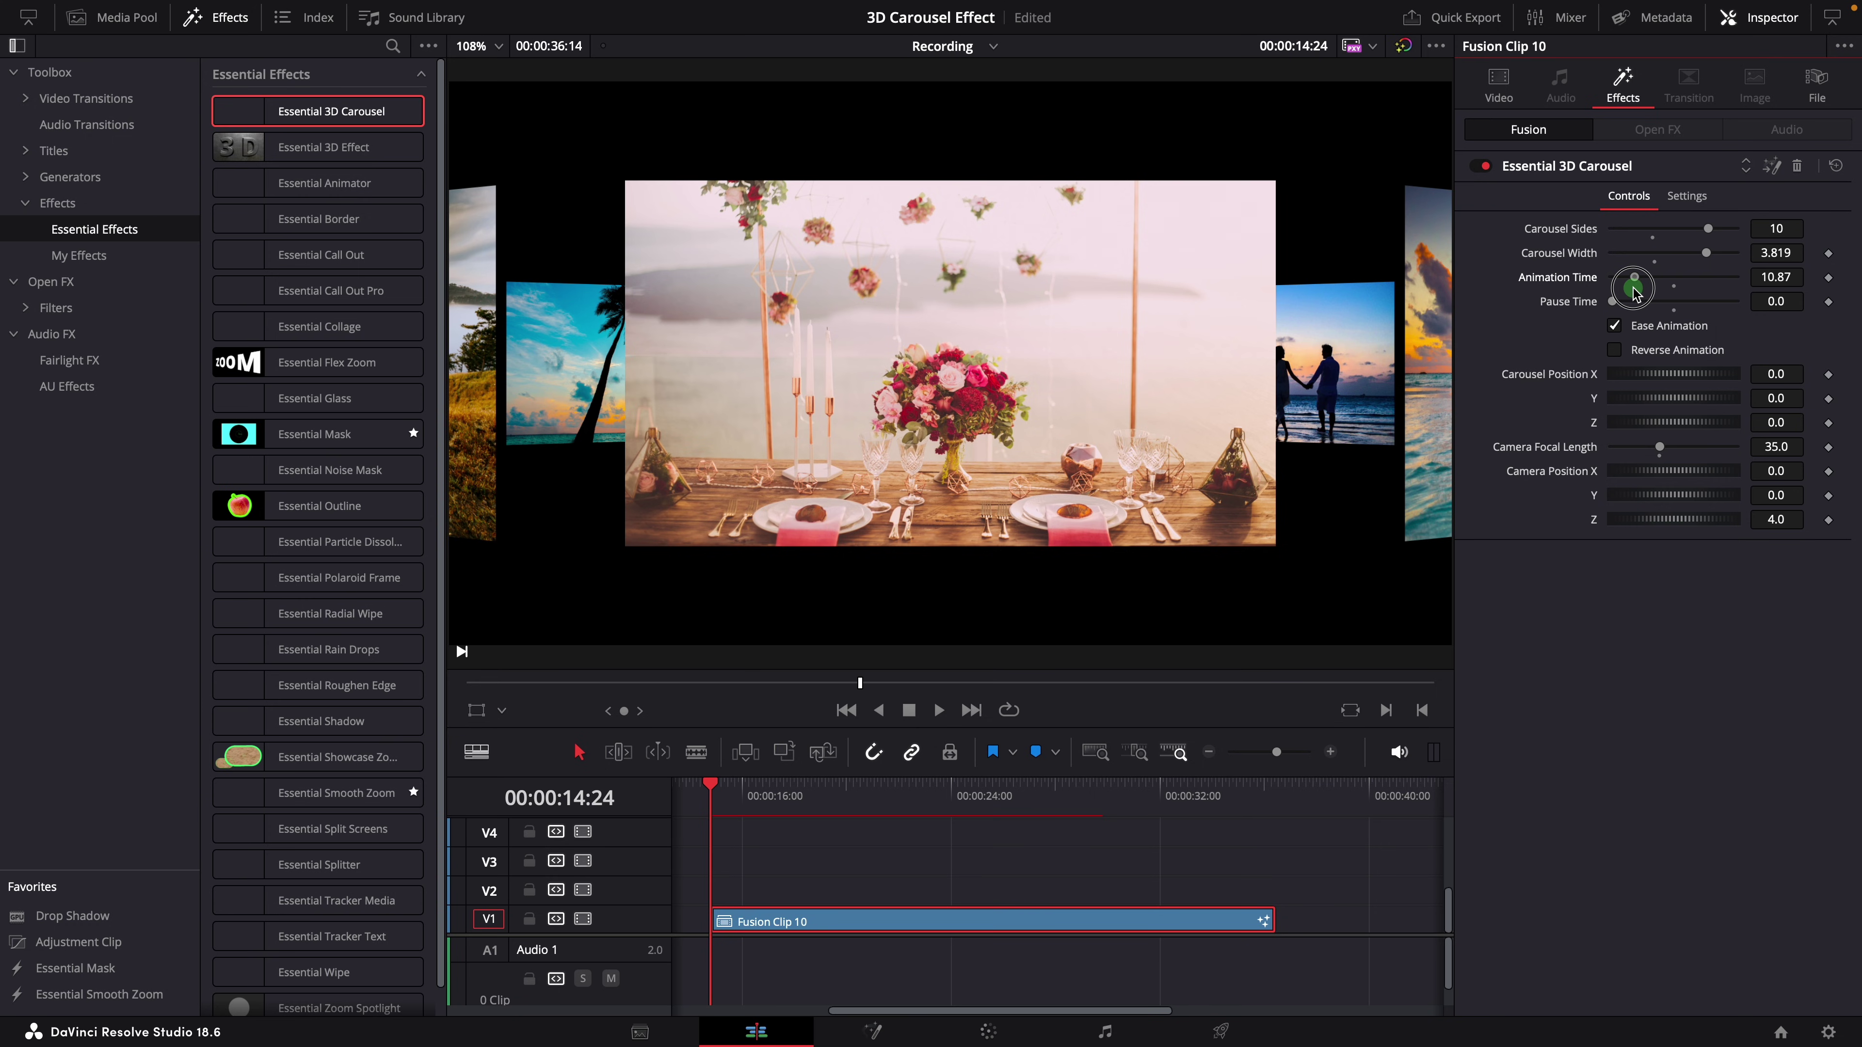
pyautogui.click(1615, 325)
pyautogui.doubleClick(1576, 278)
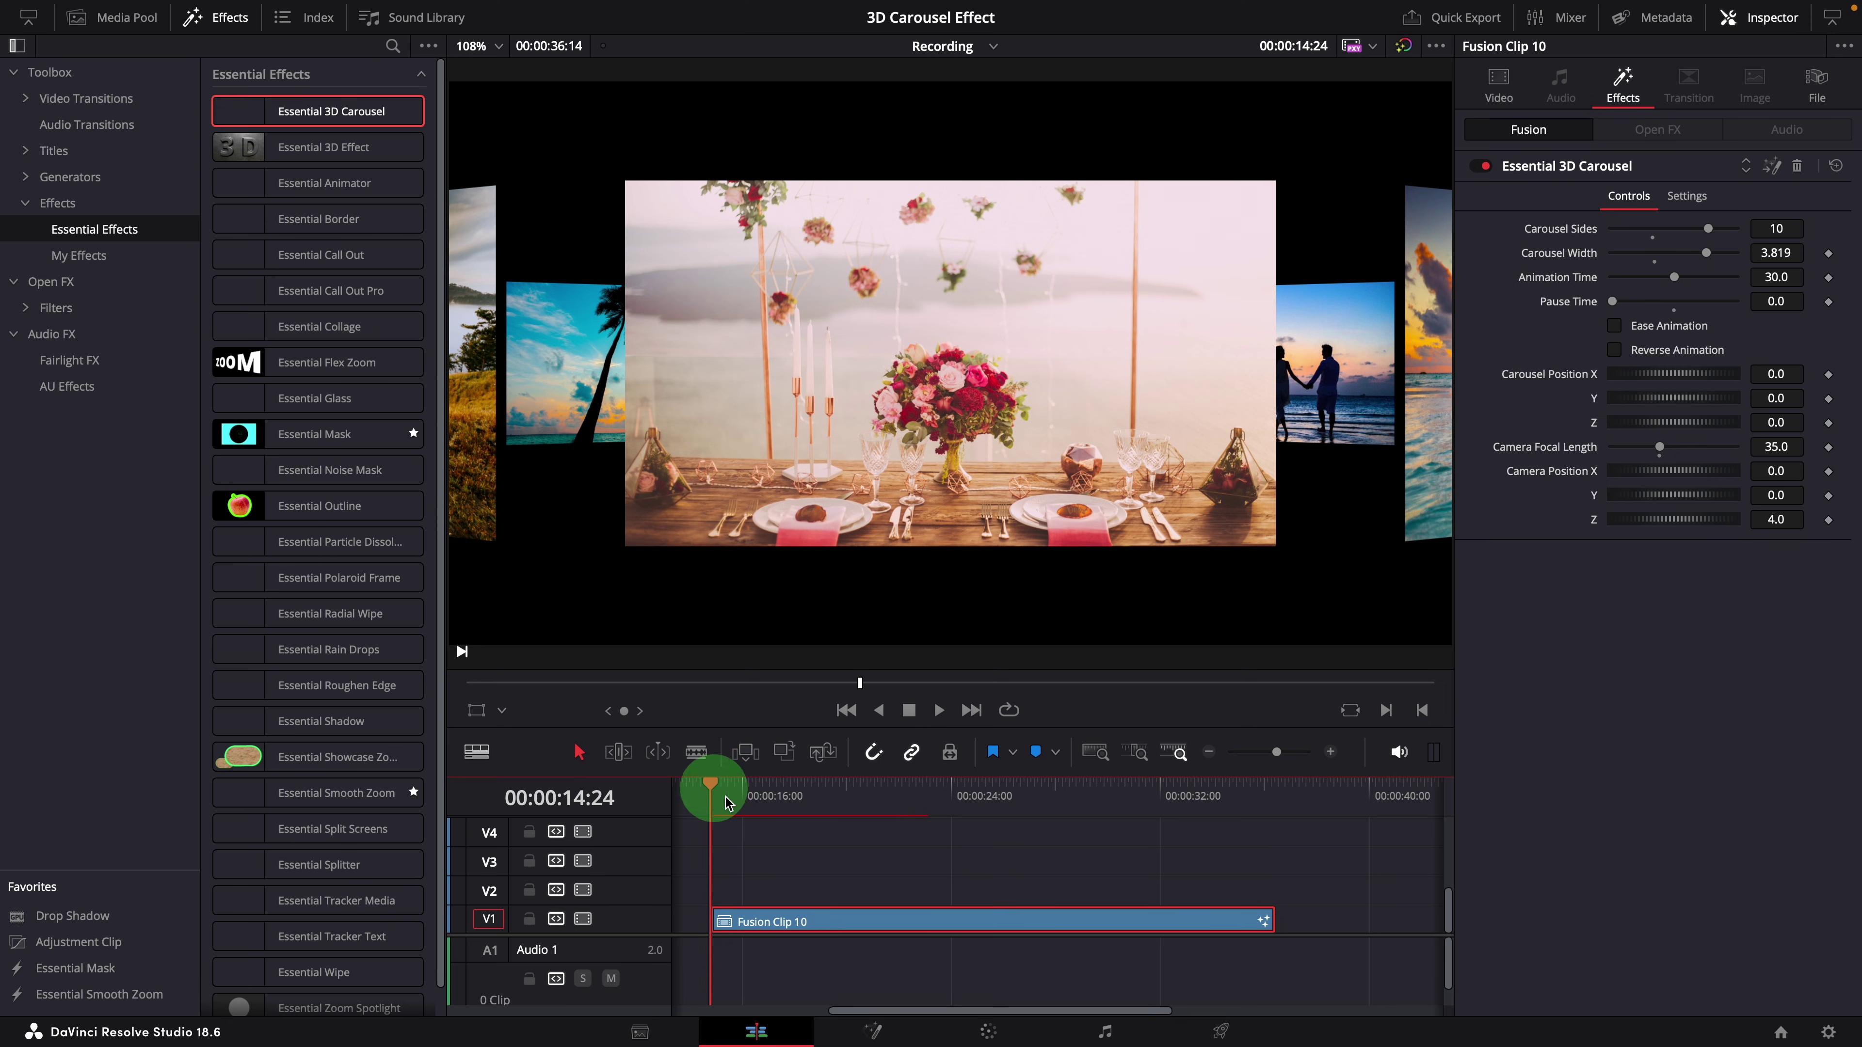
# Play the carousel twice to check the continuous rotation, then stop playback.
pyautogui.press('space')
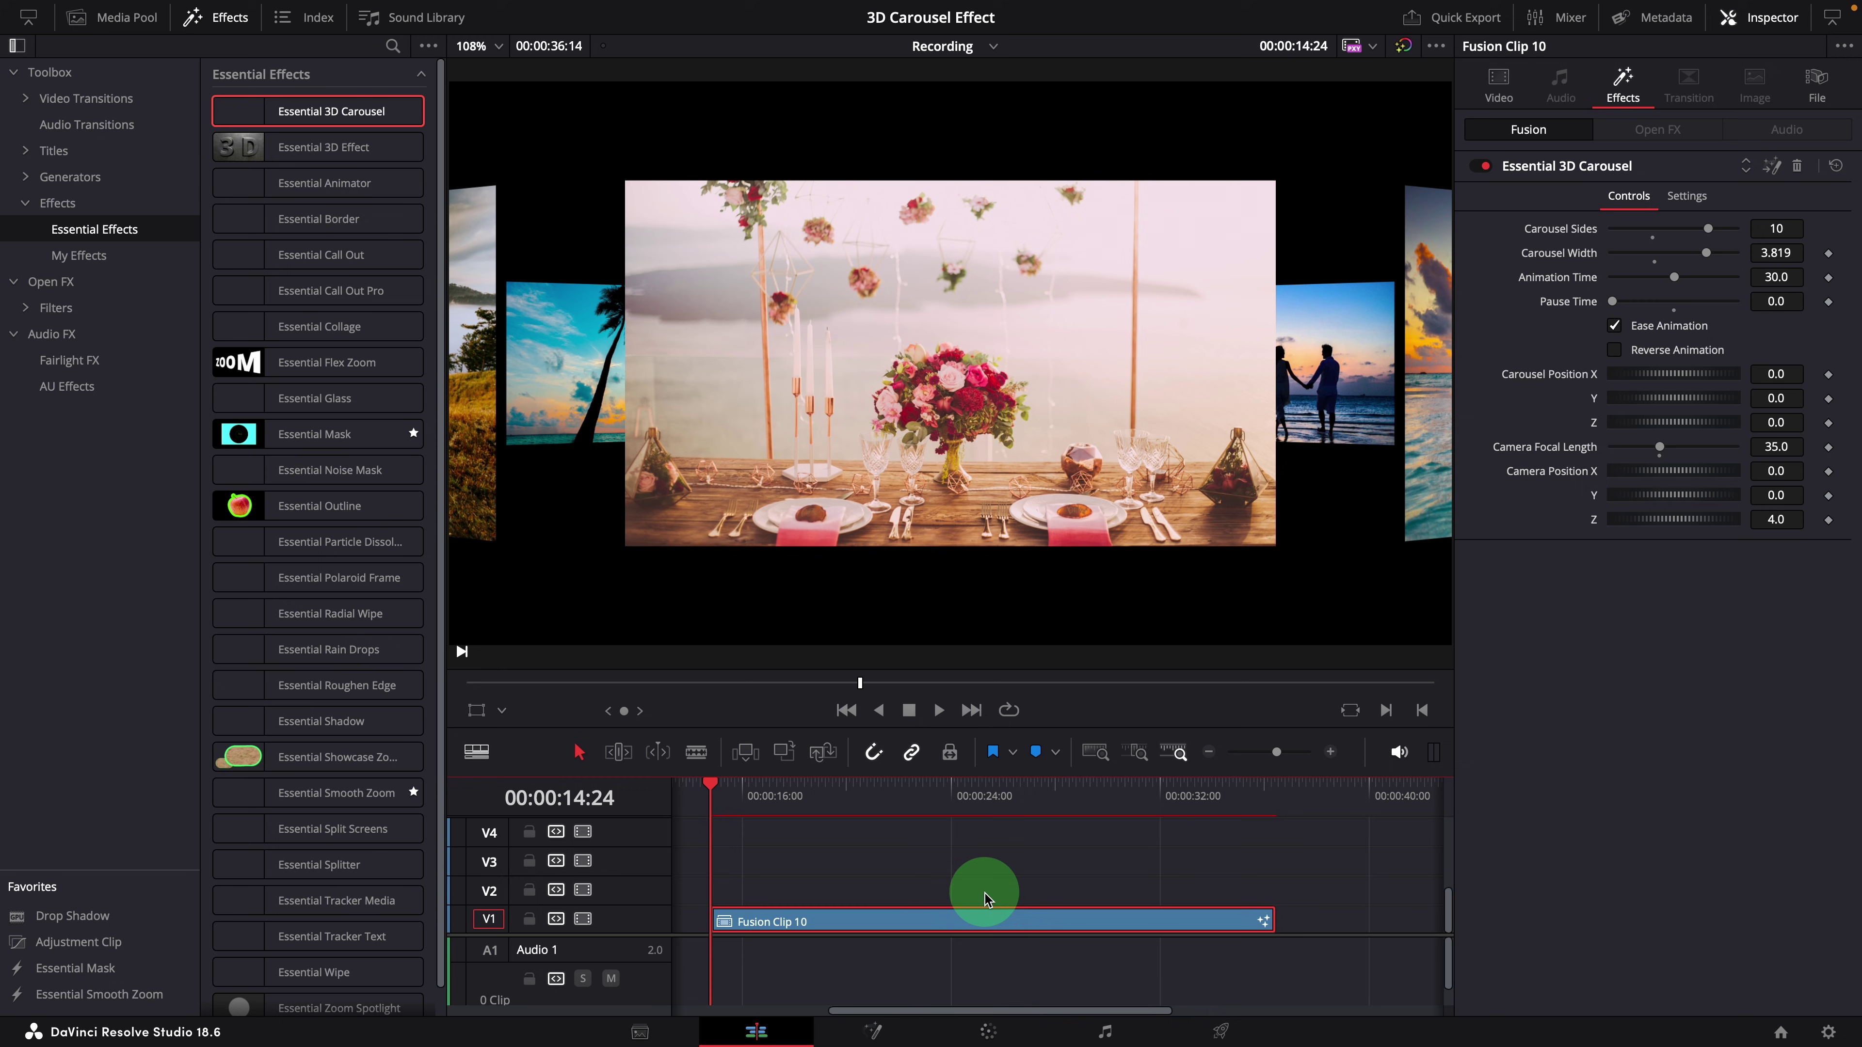
pyautogui.press('space')
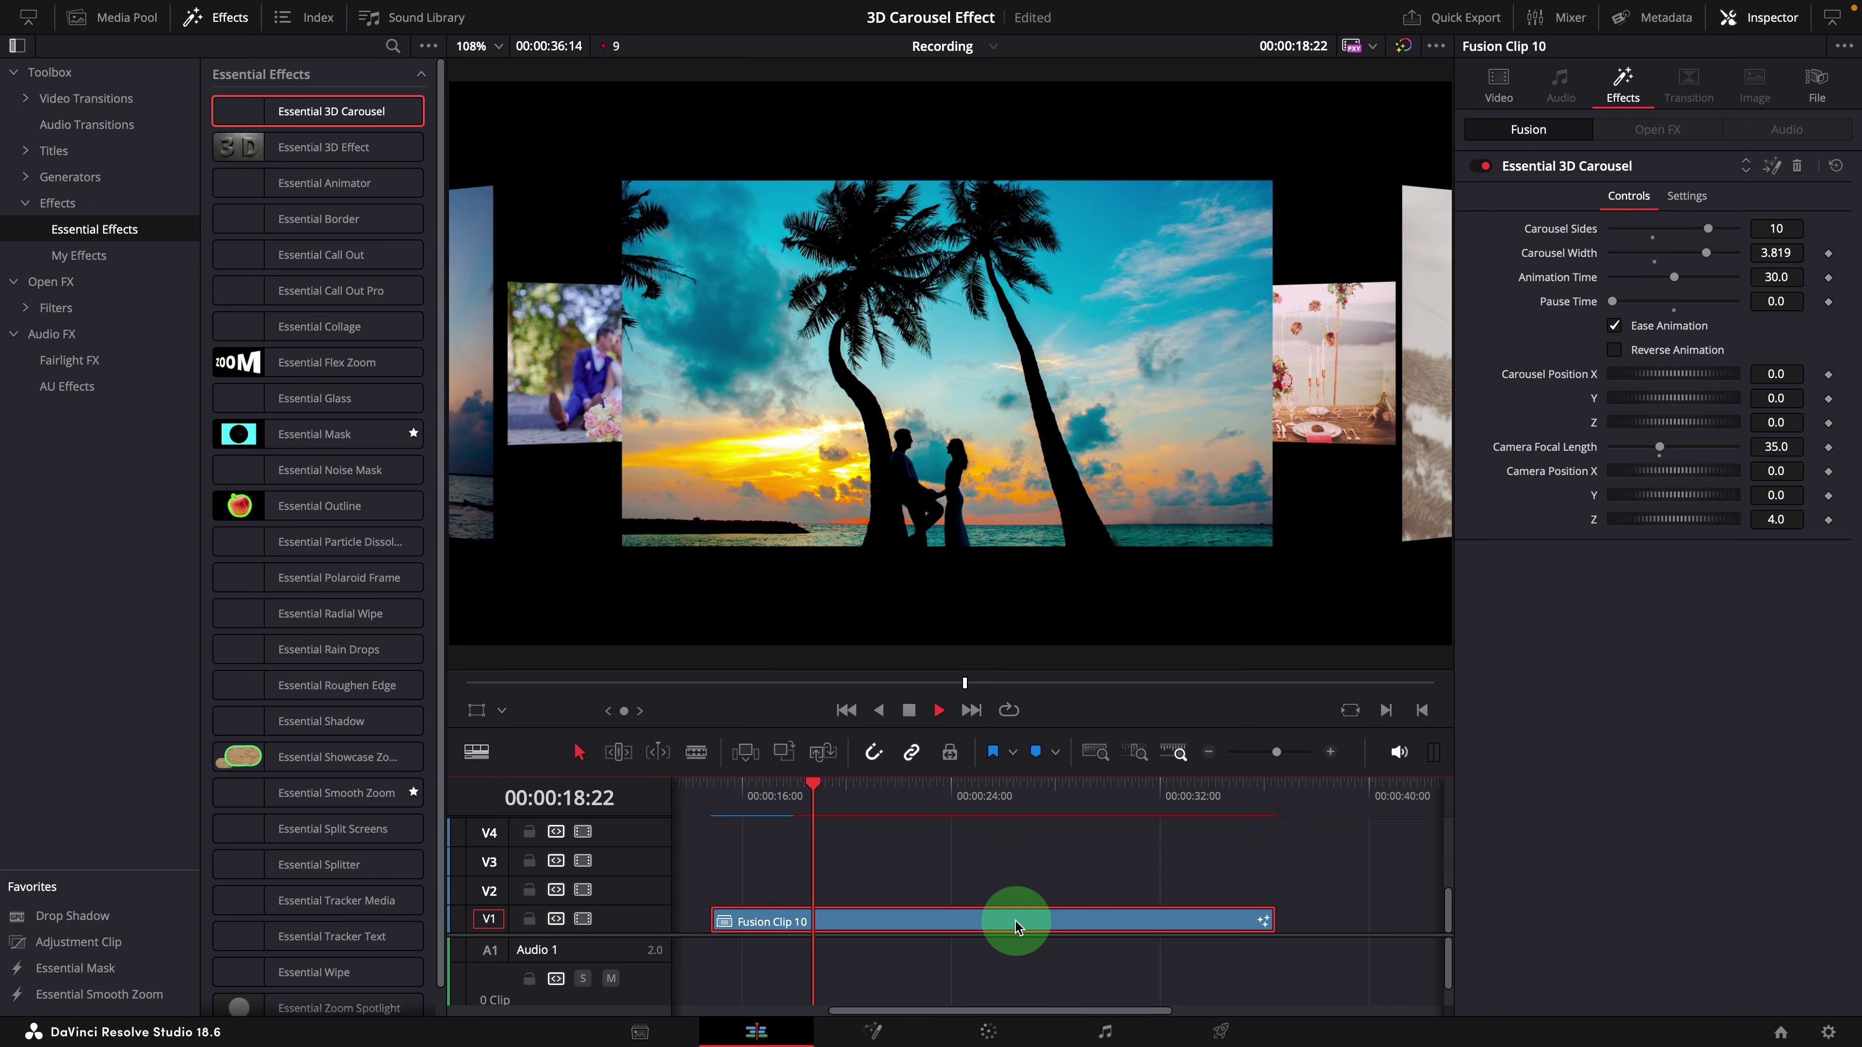
pyautogui.press('space')
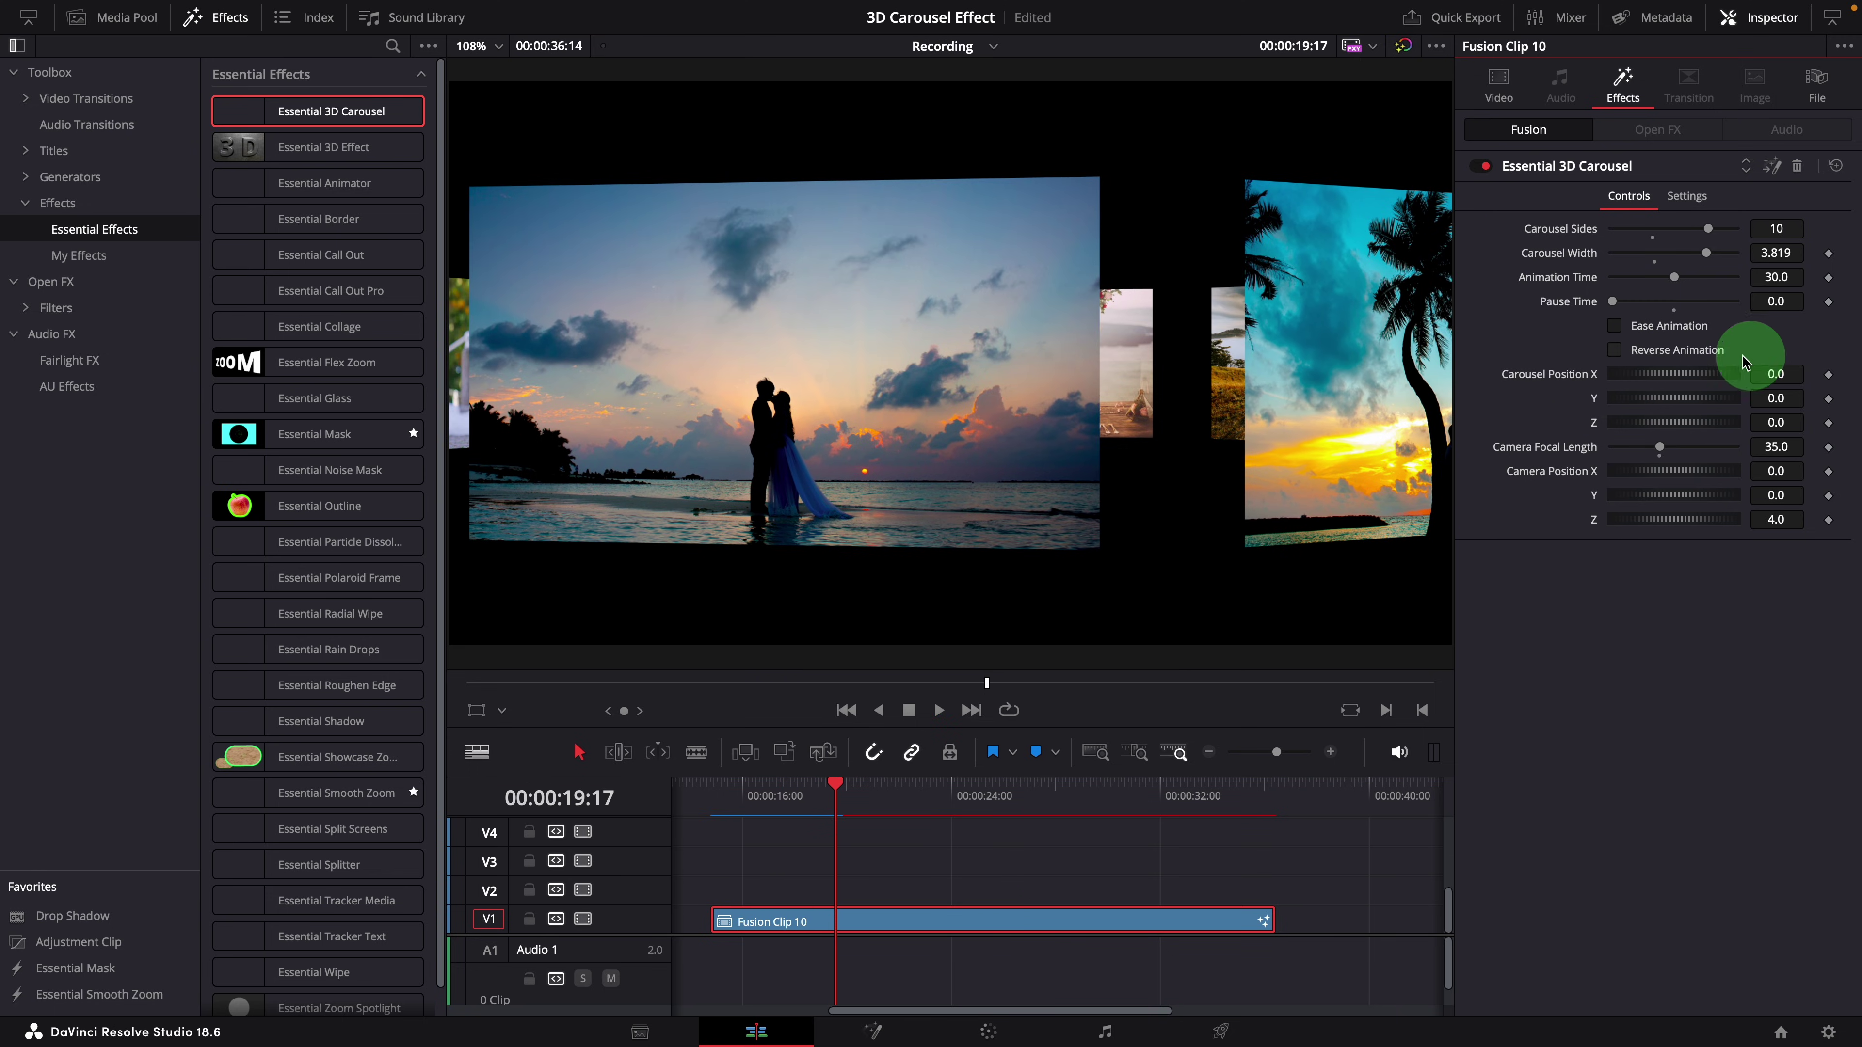
# Turn on Reverse Animation, reset Pause Time to 30, and play from the clip start.
pyautogui.click(1615, 325)
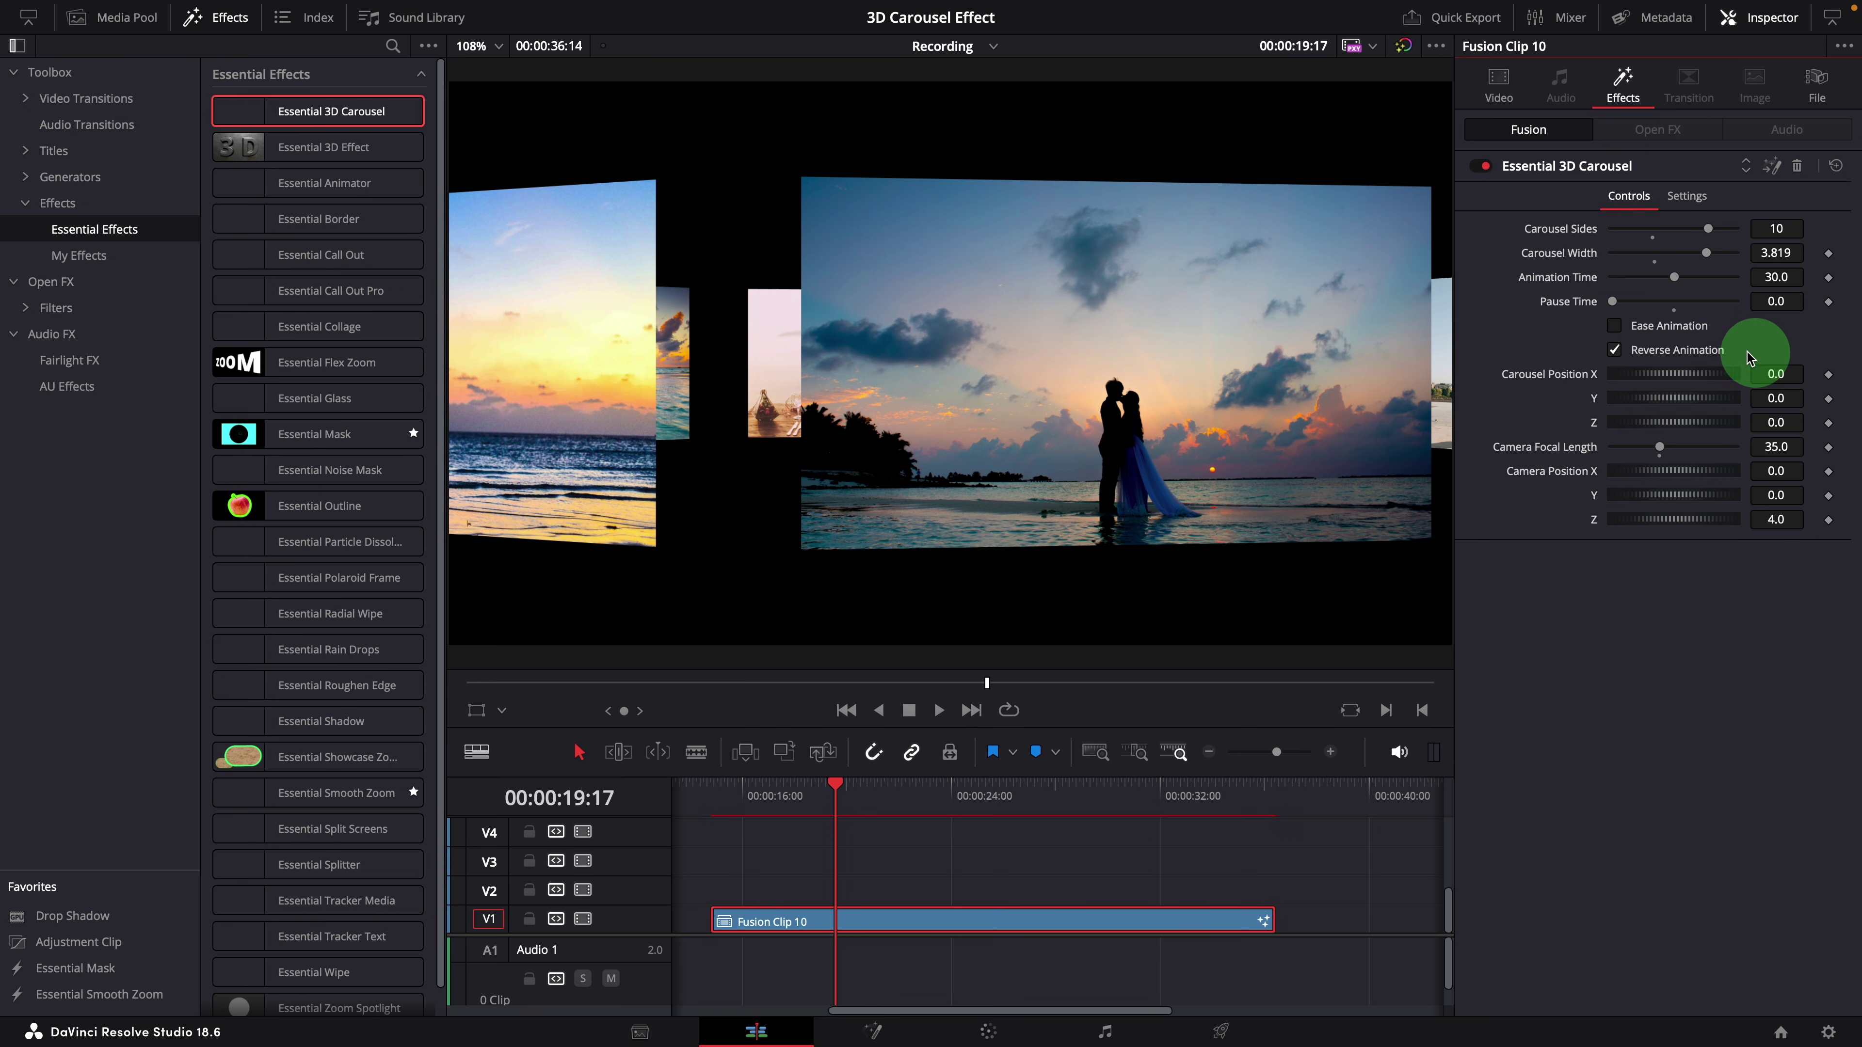
pyautogui.doubleClick(1581, 307)
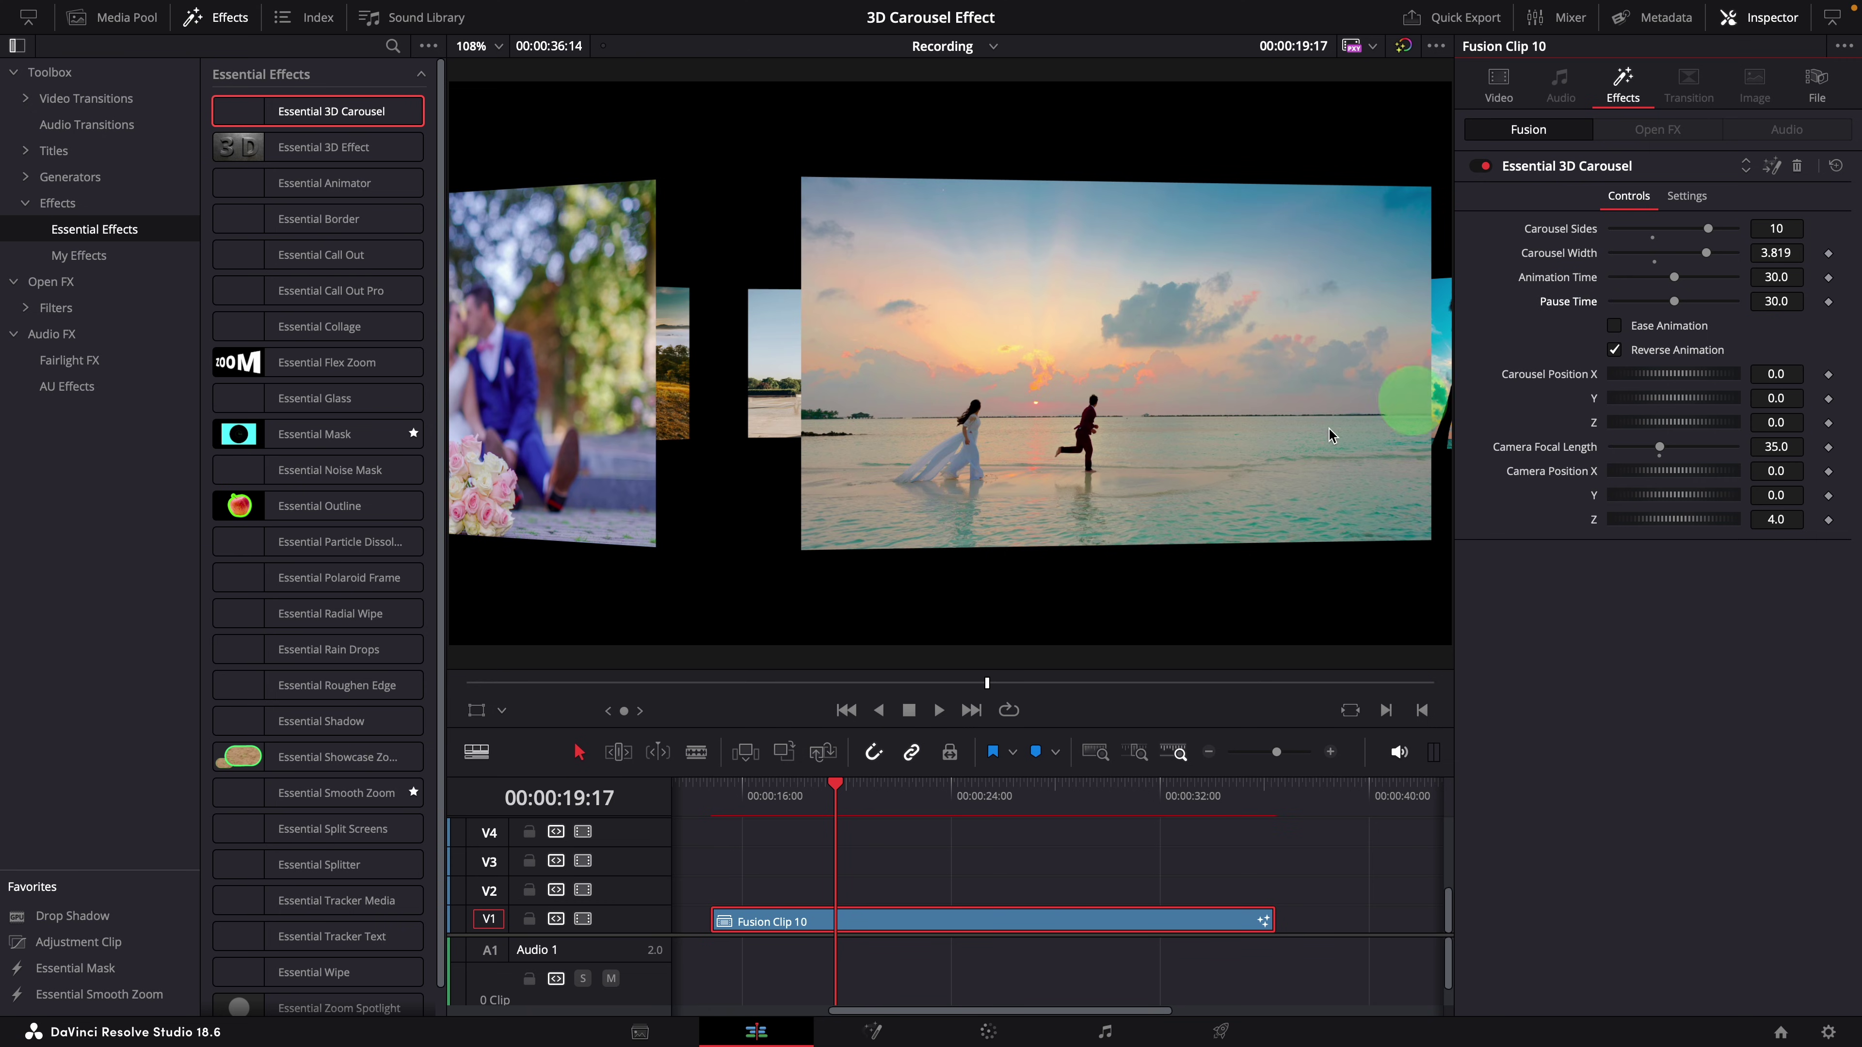
pyautogui.press('Up')
pyautogui.press('space')
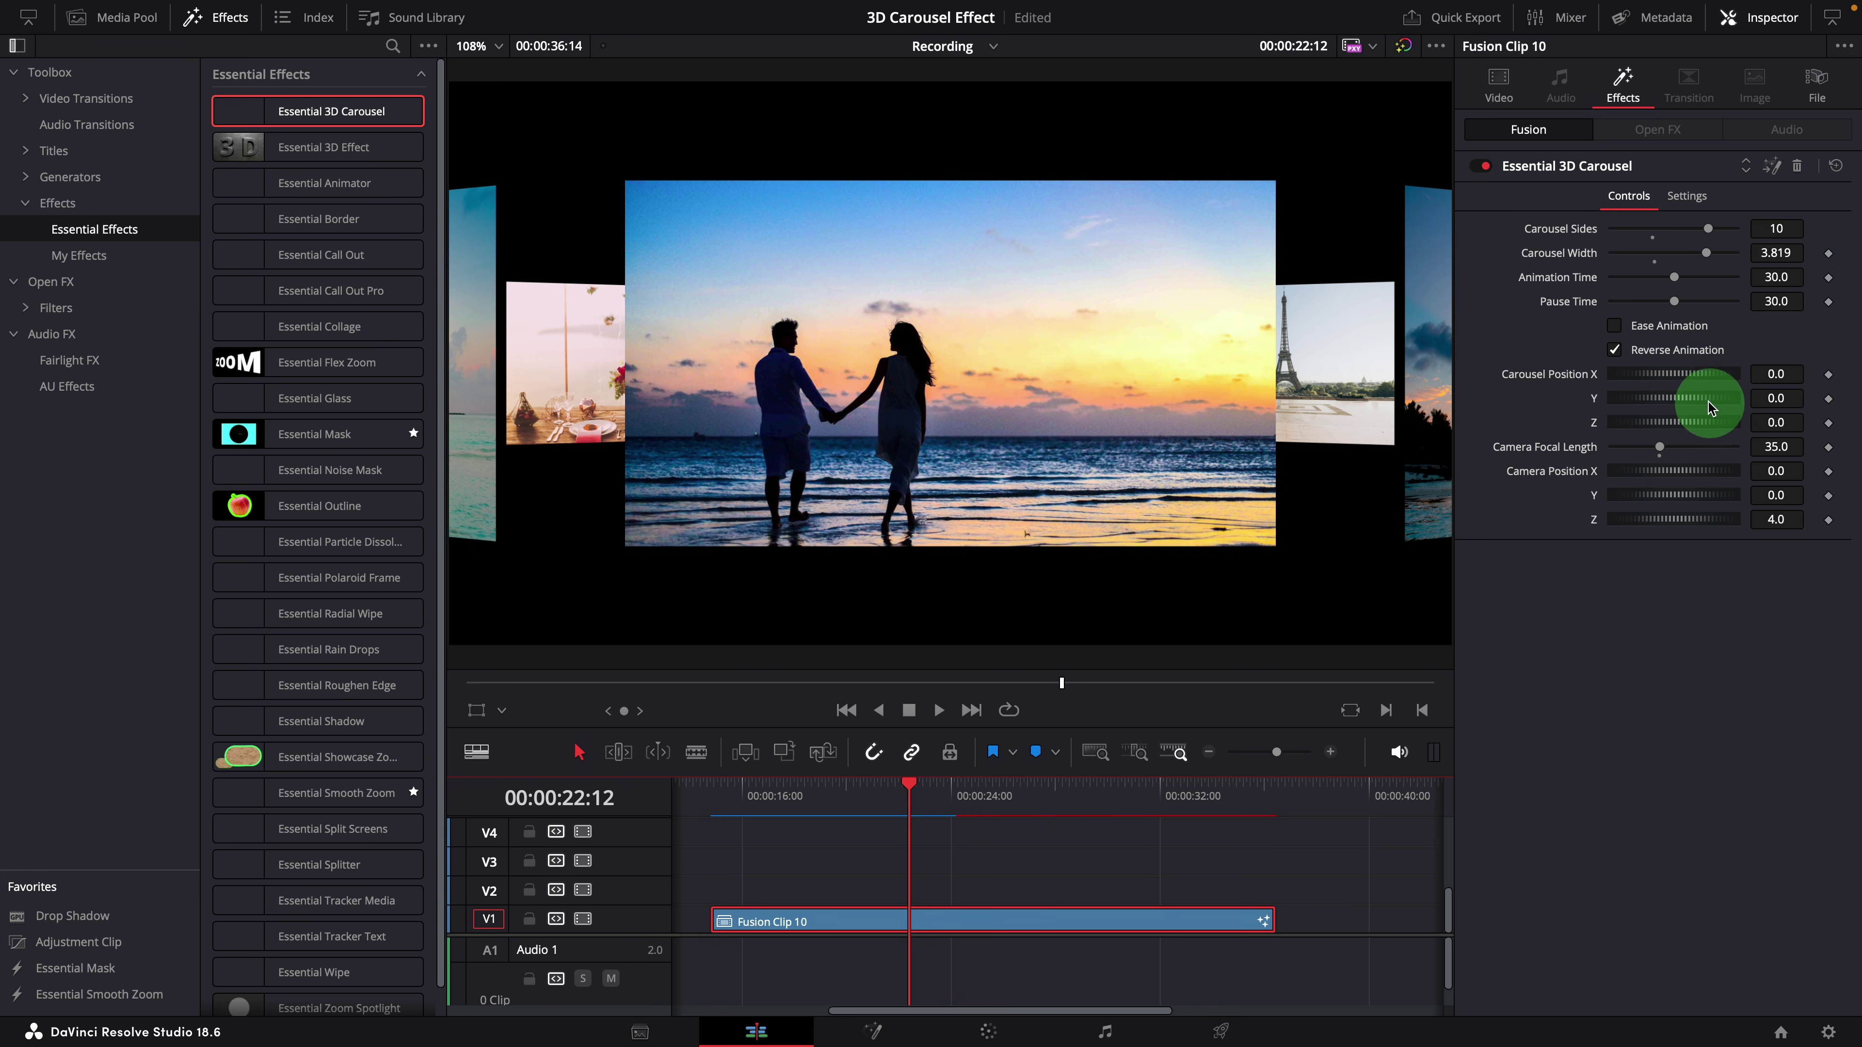
pyautogui.moveTo(1756, 374); pyautogui.dragTo(683, 435)
pyautogui.doubleClick(1708, 374)
pyautogui.doubleClick(1579, 424)
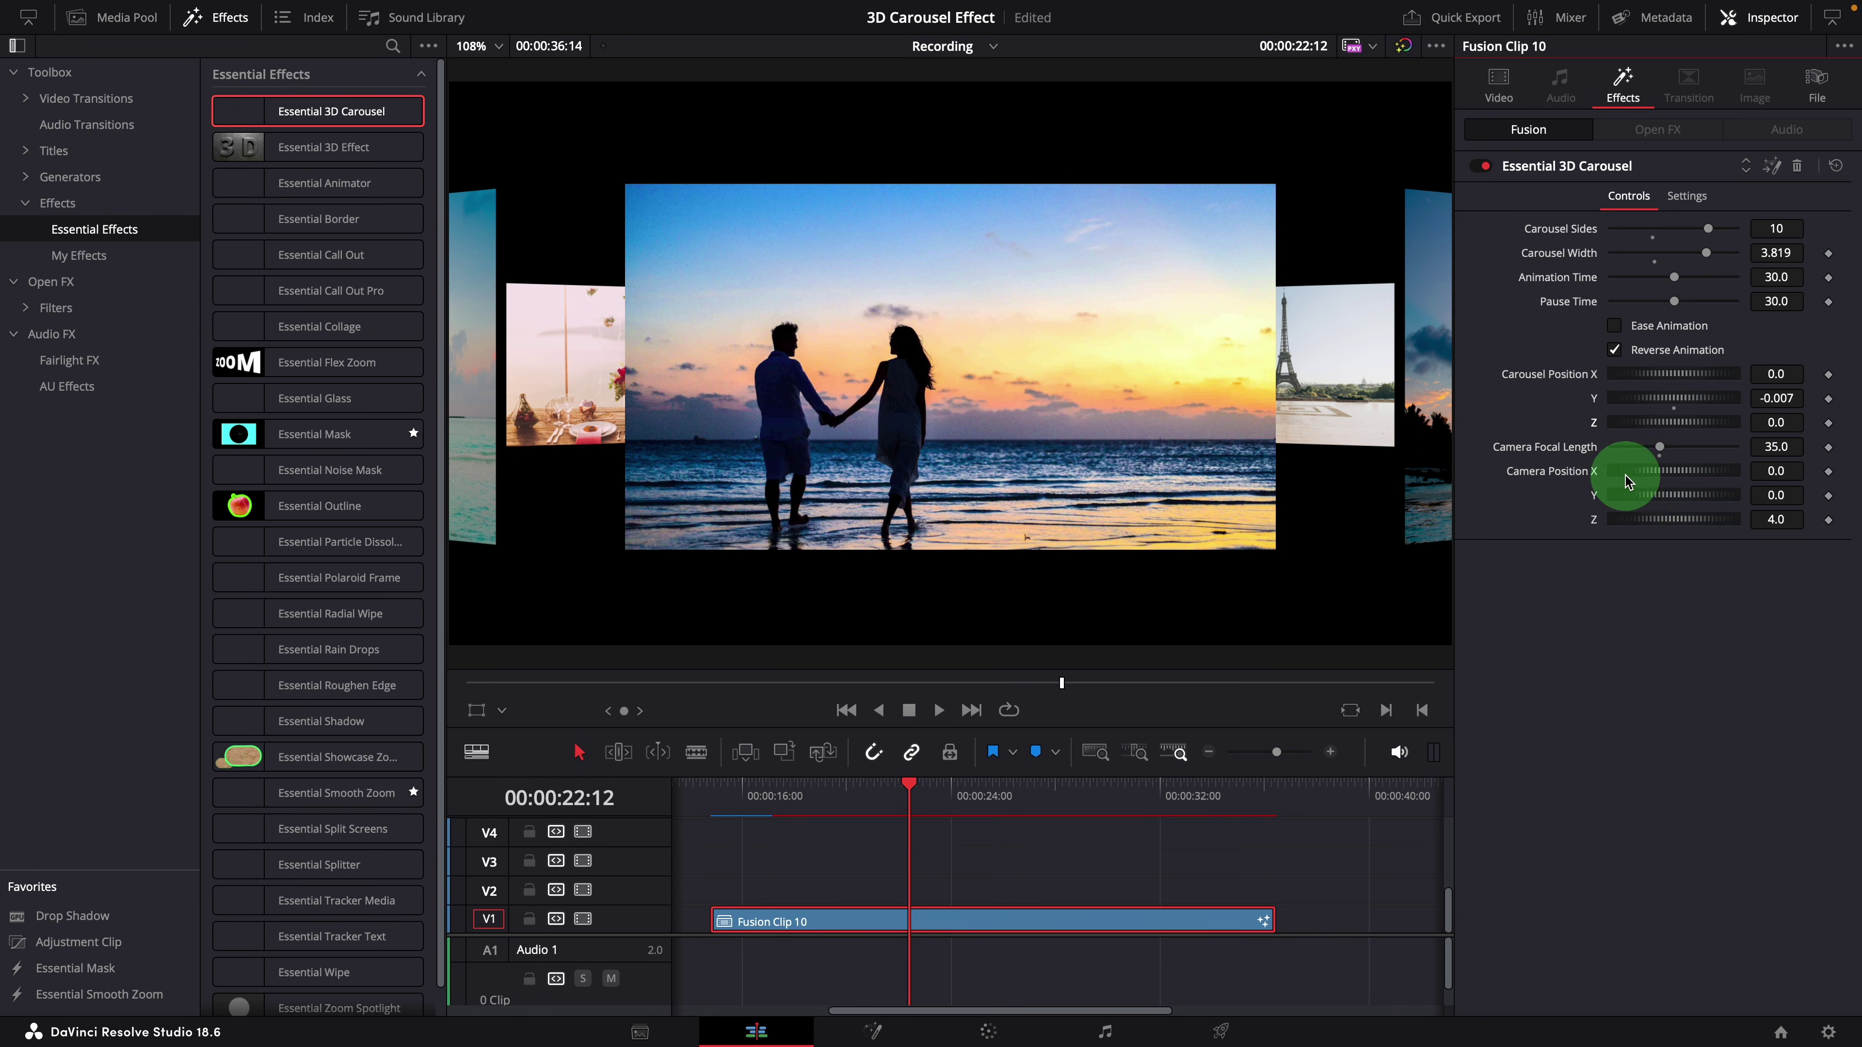
# Lower camera focal length to 15.1, set camera Z 2.94 and Y 1.084, carousel Y -0.168.
pyautogui.moveTo(1655, 452); pyautogui.dragTo(1649, 453)
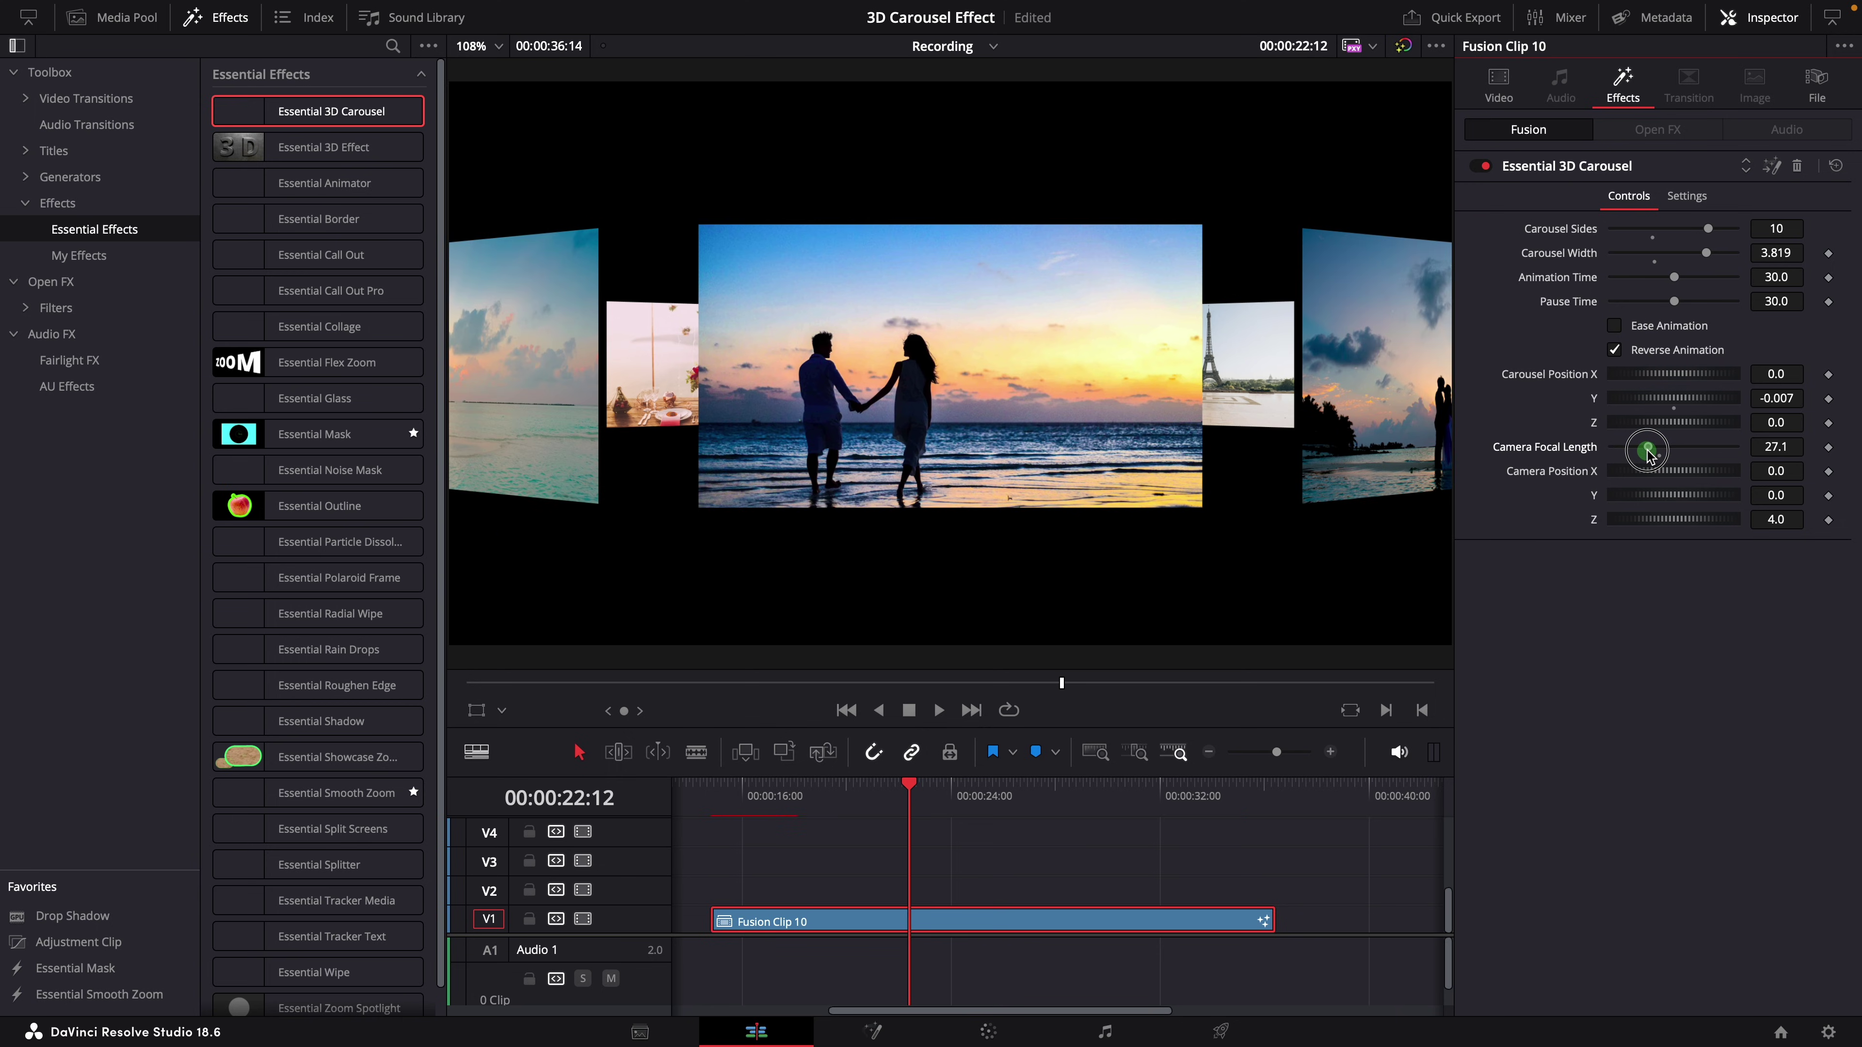
pyautogui.moveTo(1640, 453); pyautogui.dragTo(1628, 452)
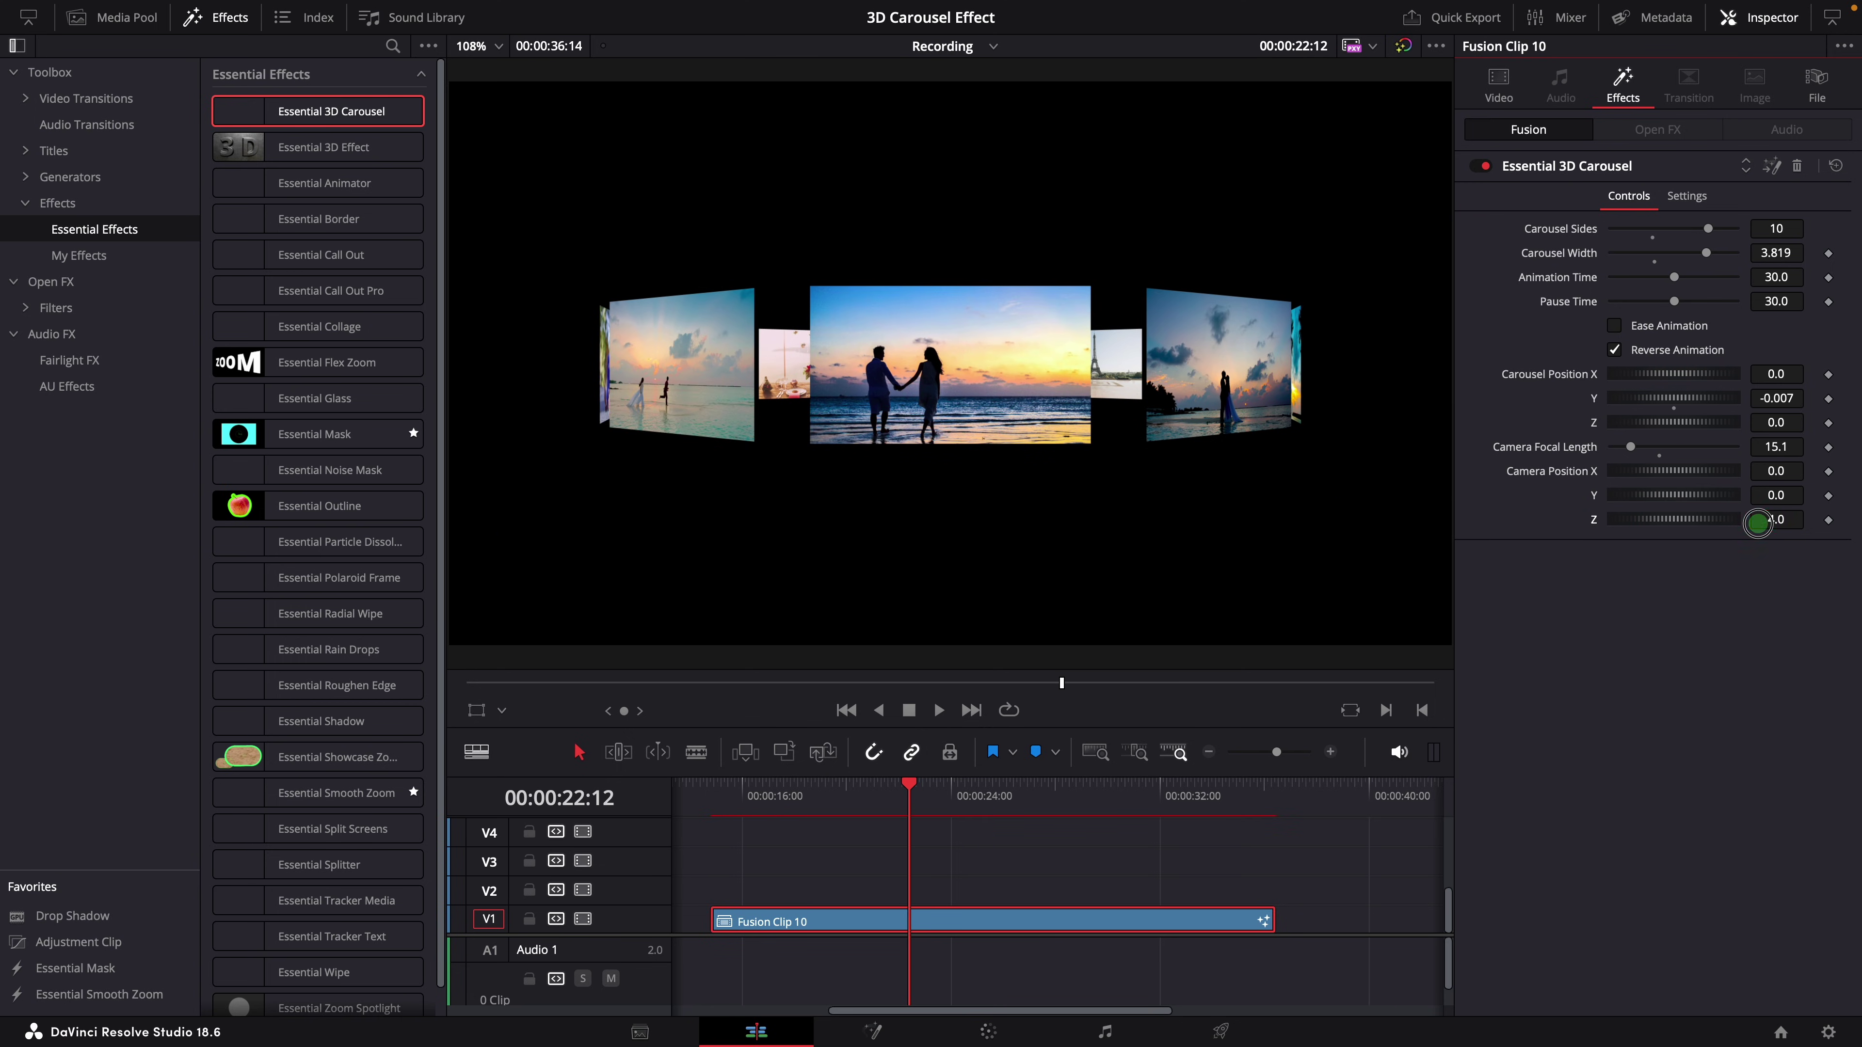
pyautogui.moveTo(1739, 522); pyautogui.dragTo(1728, 524)
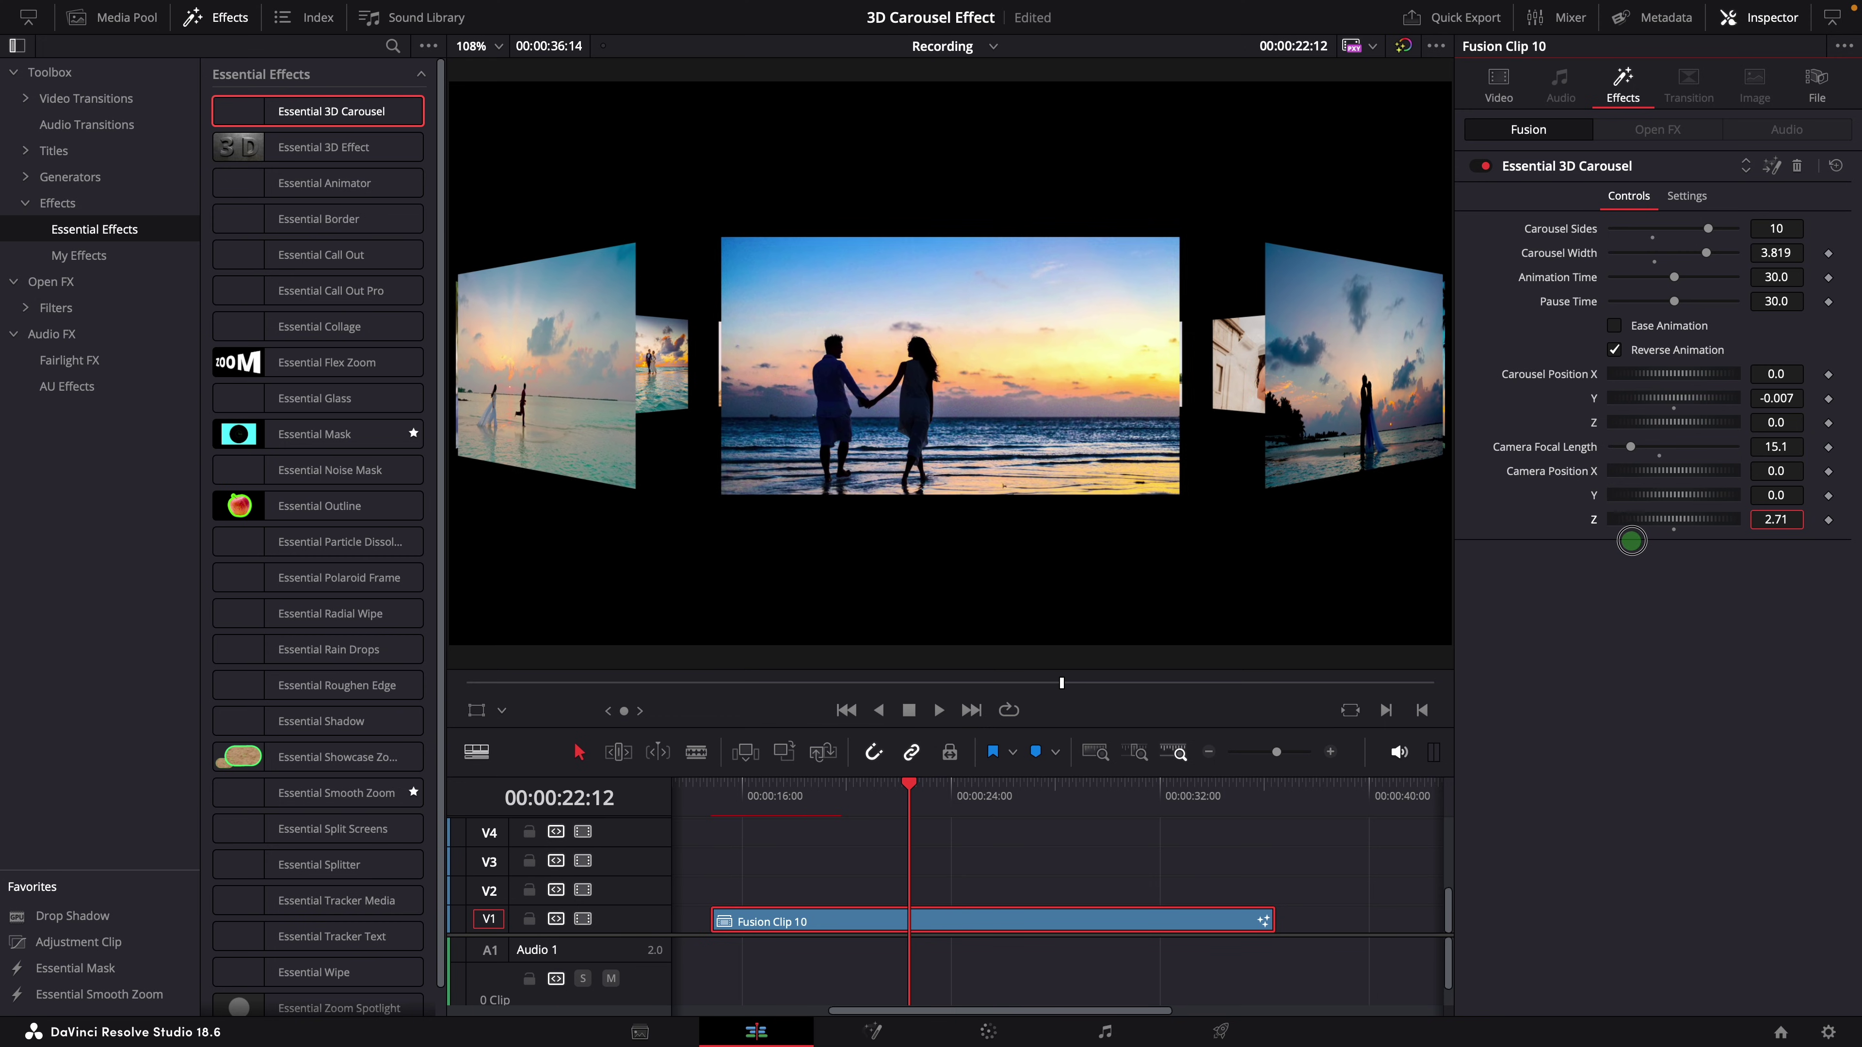
pyautogui.moveTo(1631, 541); pyautogui.dragTo(1653, 541)
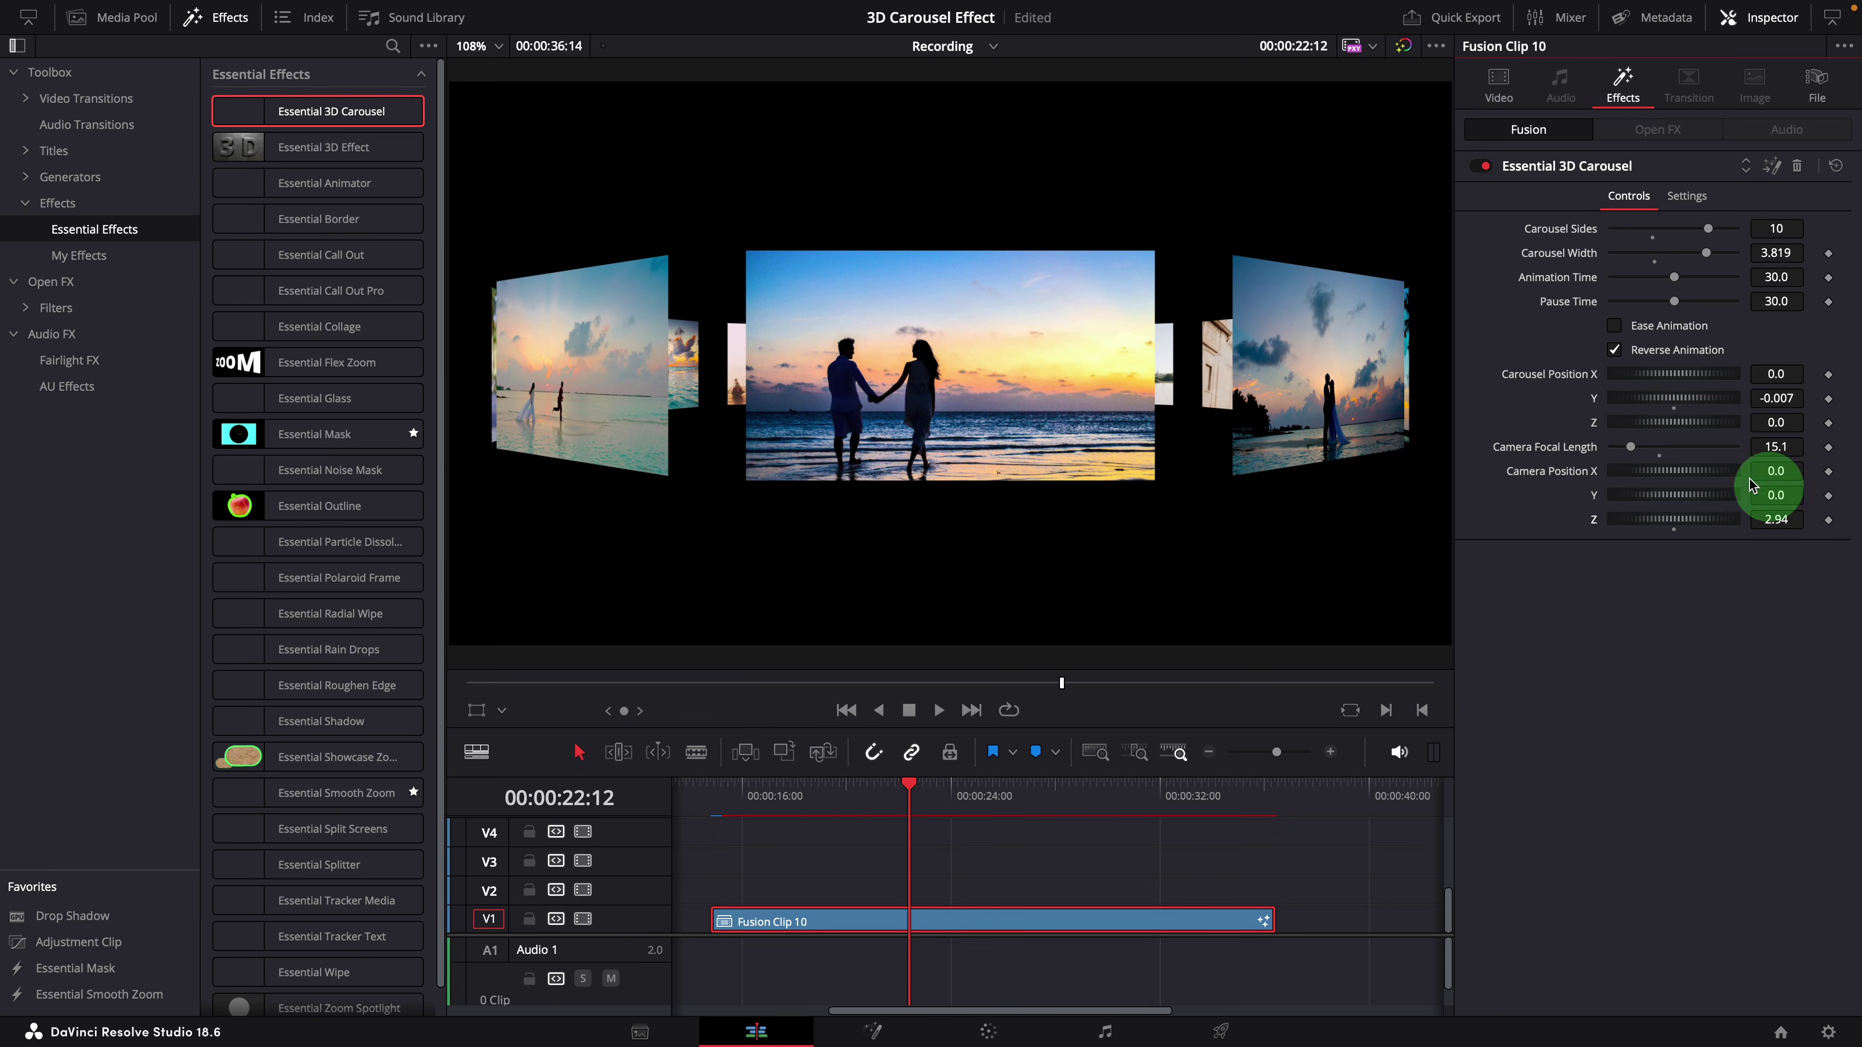
pyautogui.moveTo(1780, 499); pyautogui.dragTo(1010, 595)
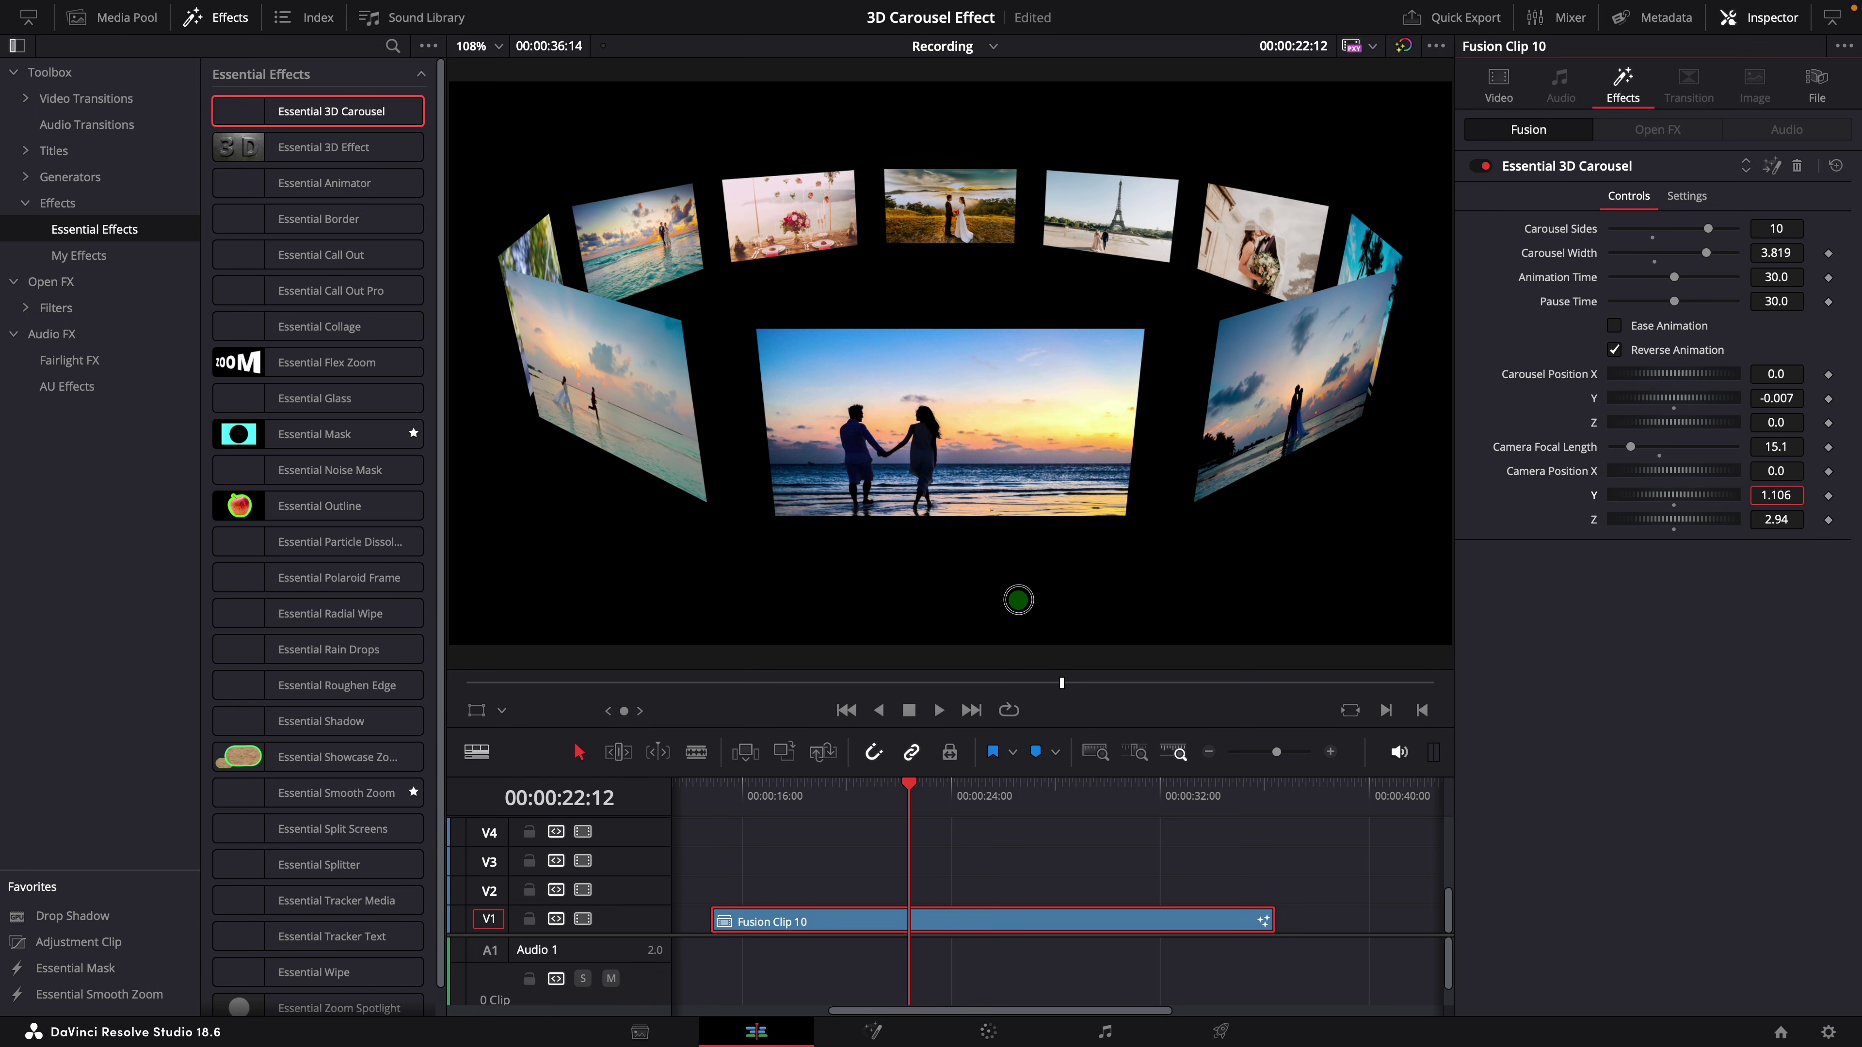
pyautogui.moveTo(1791, 416); pyautogui.dragTo(1639, 416)
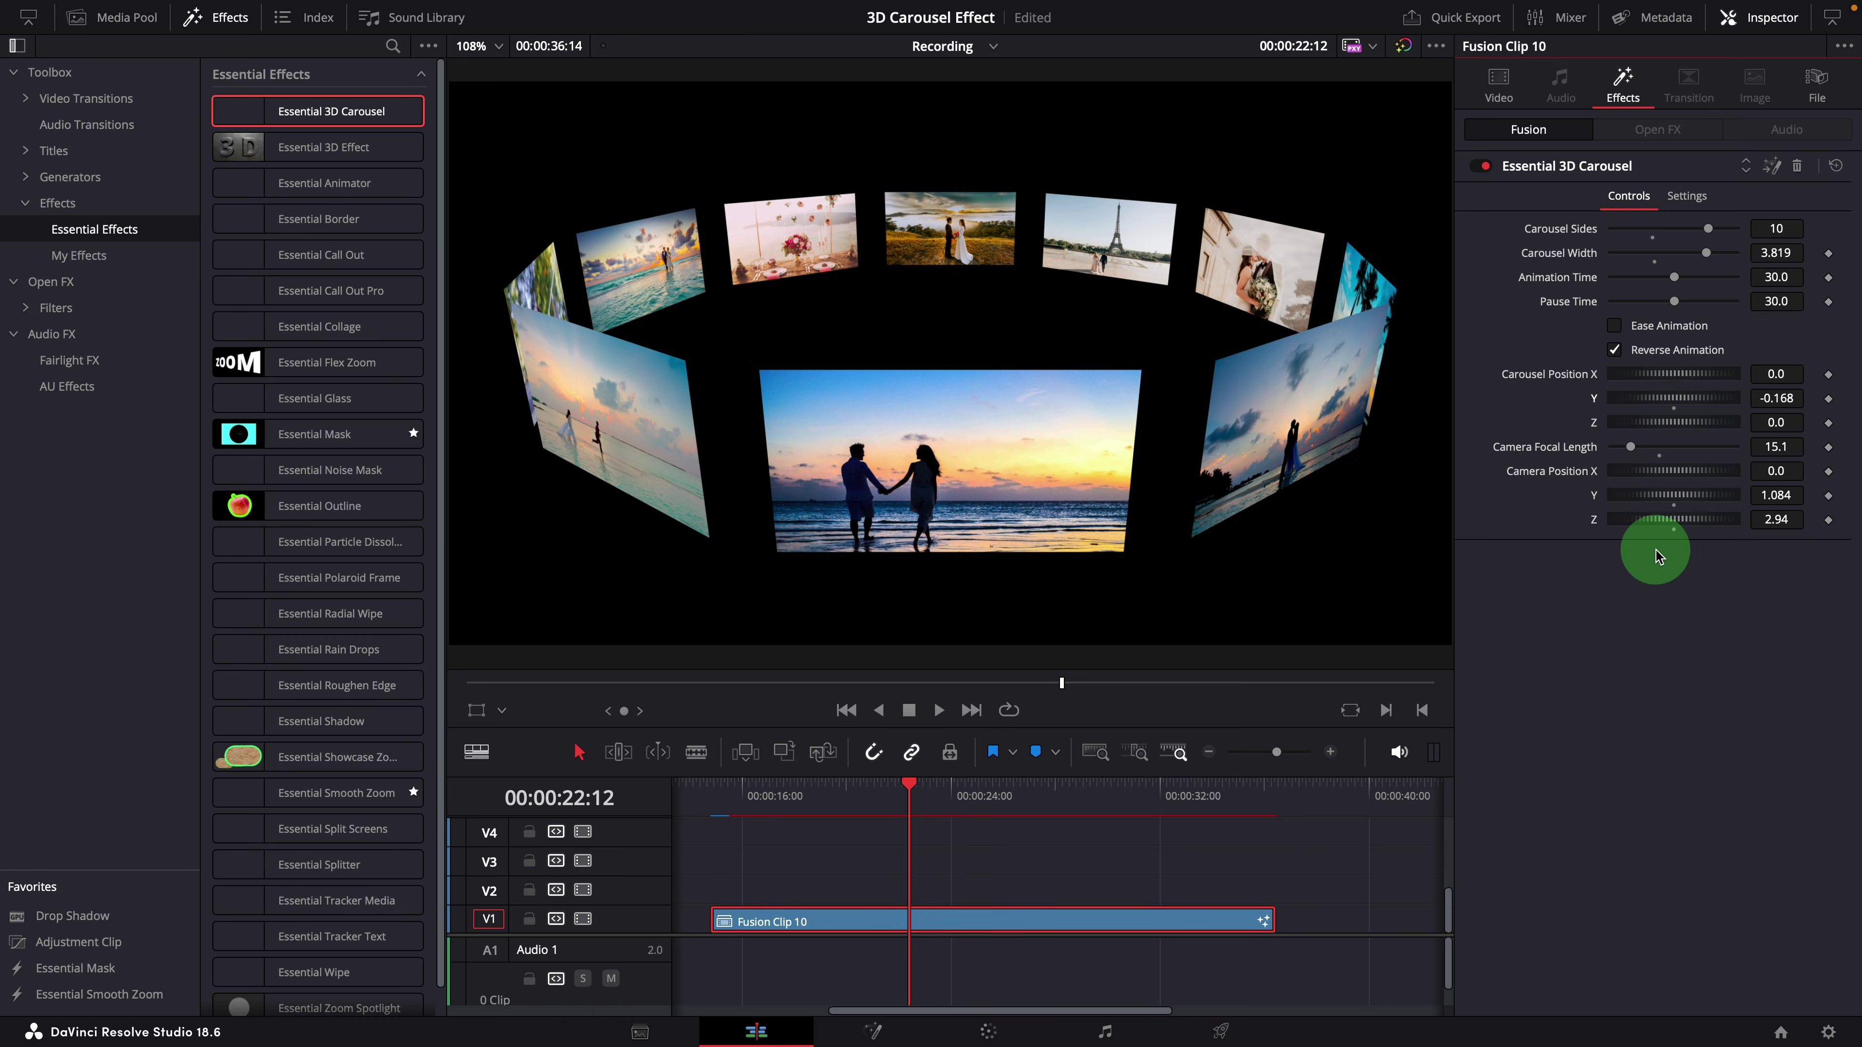
# Move the playhead to the clip start and play the tilted, wide-angle carousel.
pyautogui.click(715, 793)
pyautogui.press('space')
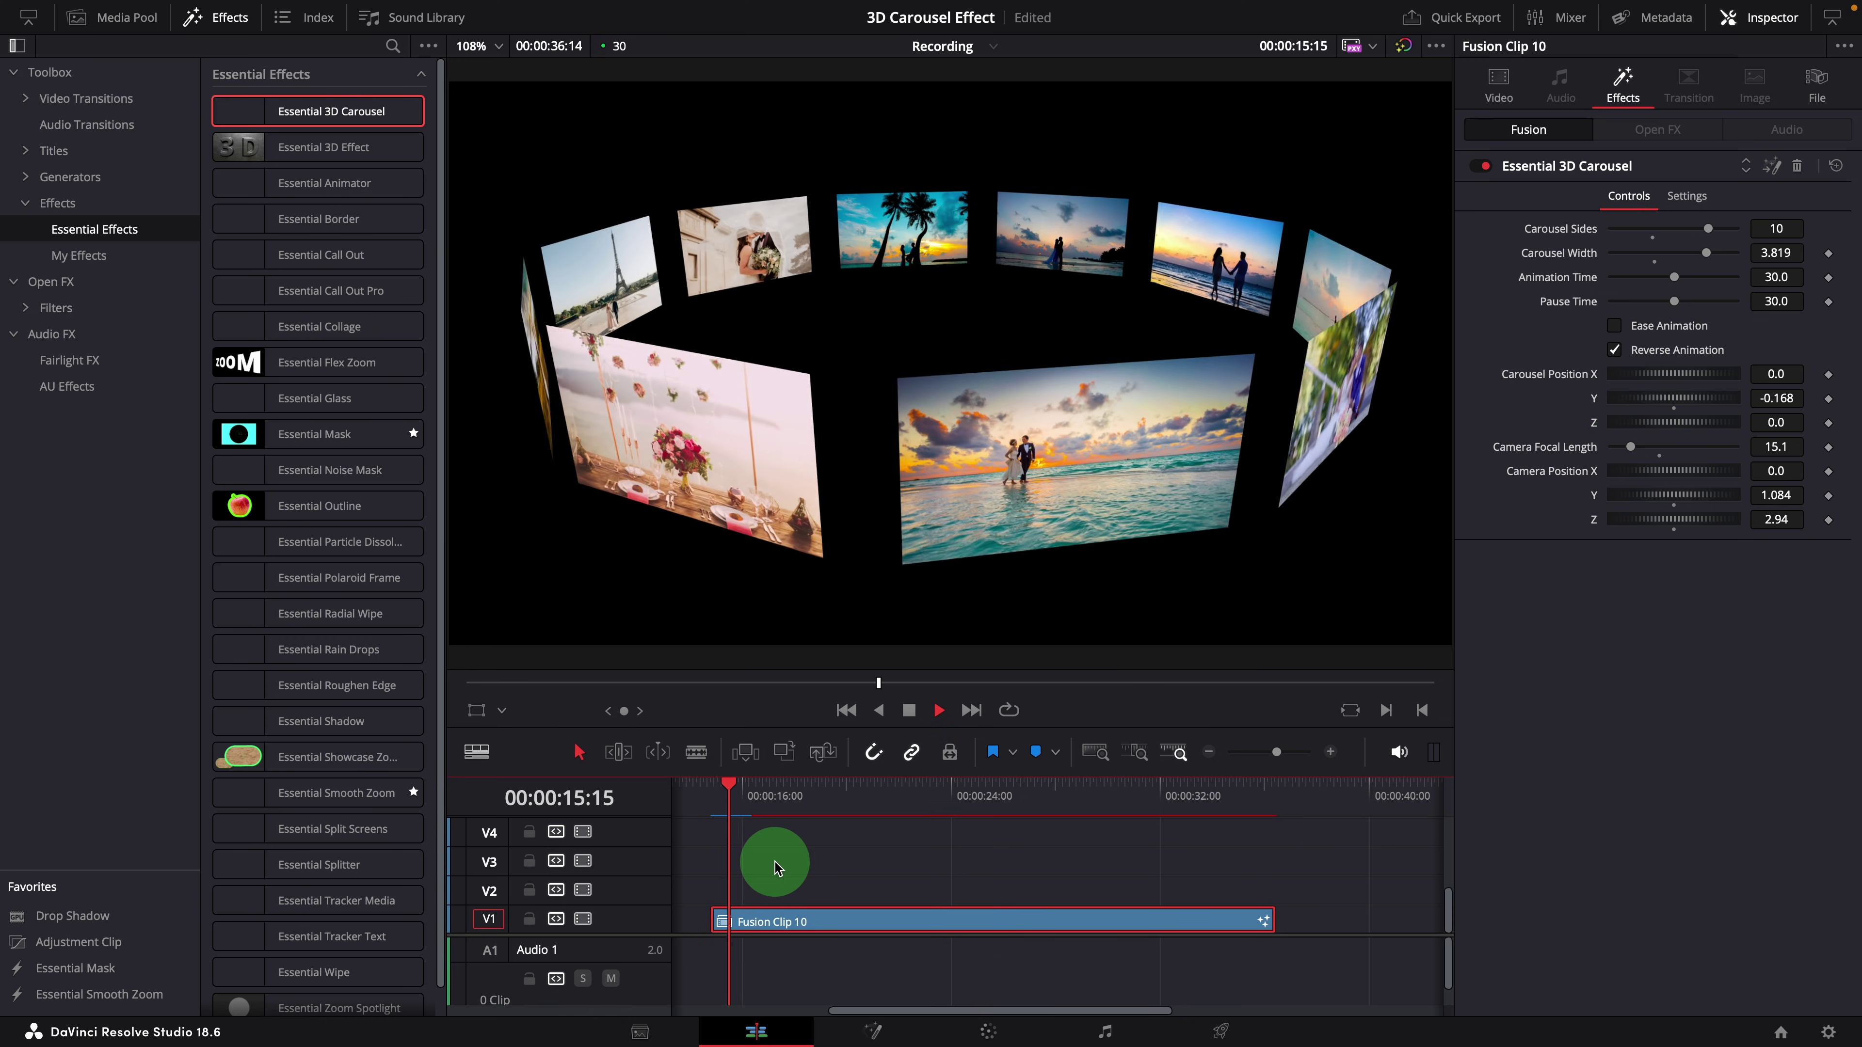